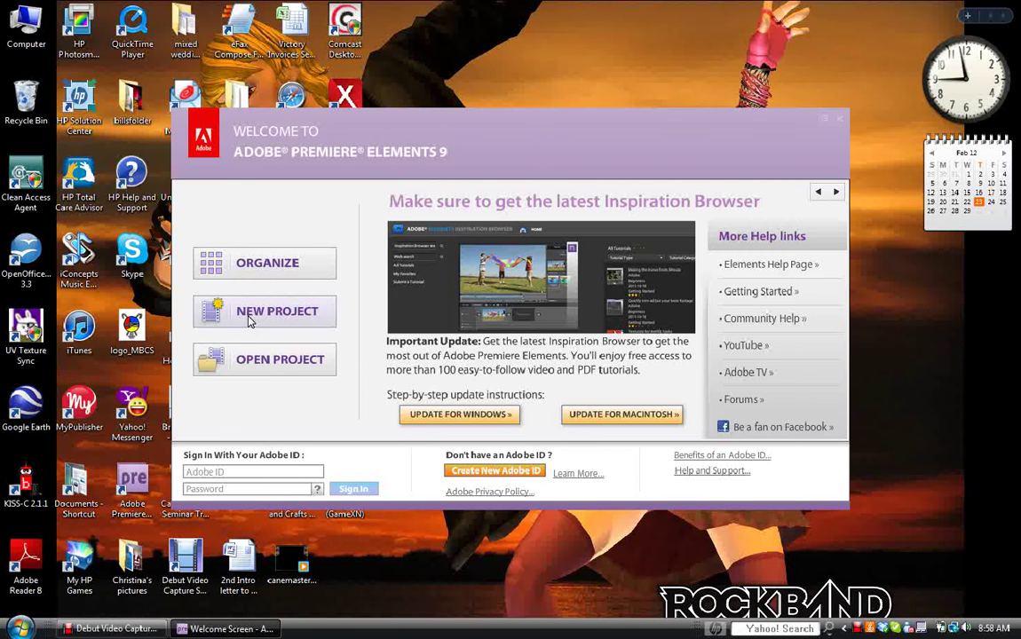
Create a new project named stopmotionanimation with the Desktop as its save location.
left_click(250, 312)
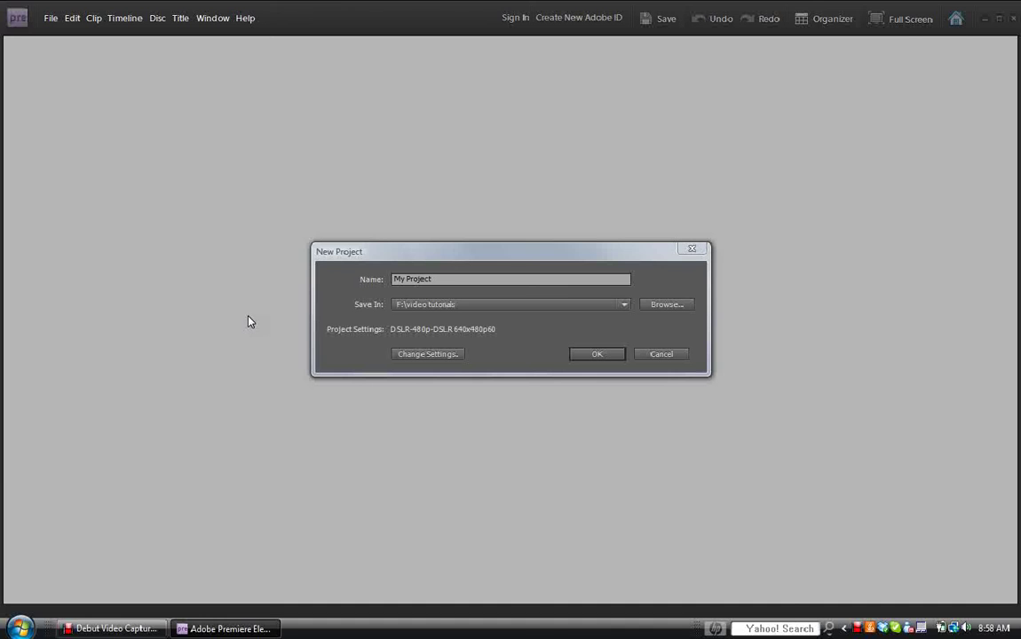
left_click_drag(434, 279, 386, 279)
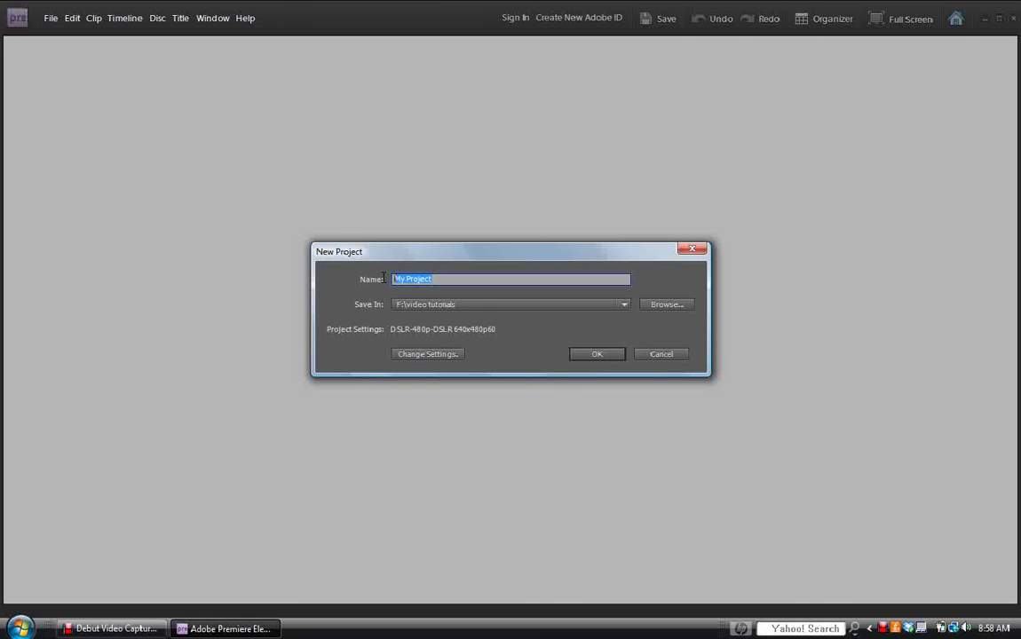
type("stopmotionanimation")
left_click(624, 305)
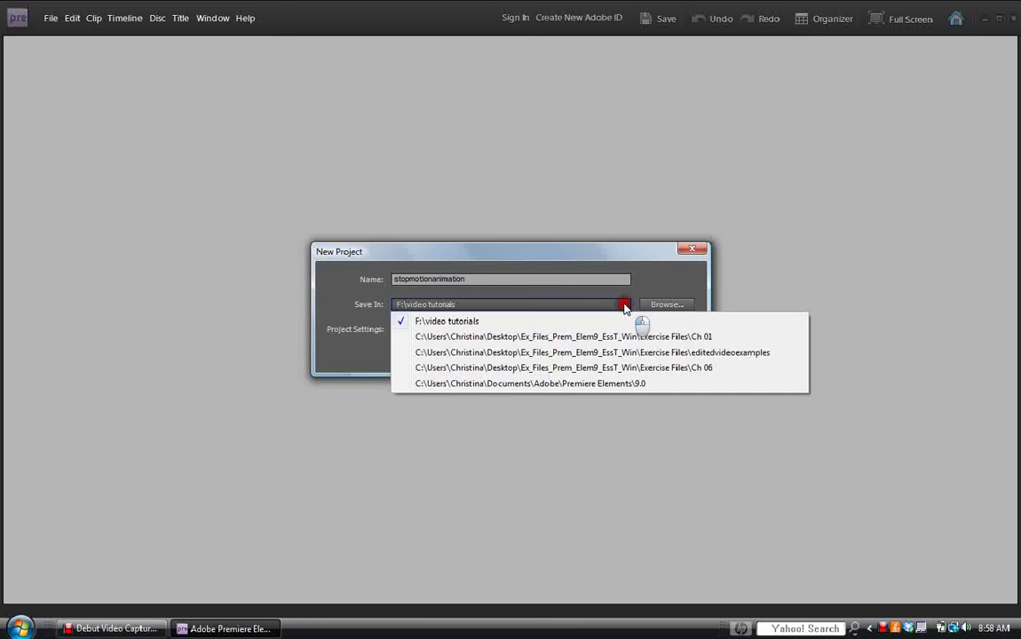
left_click(675, 306)
left_click(679, 307)
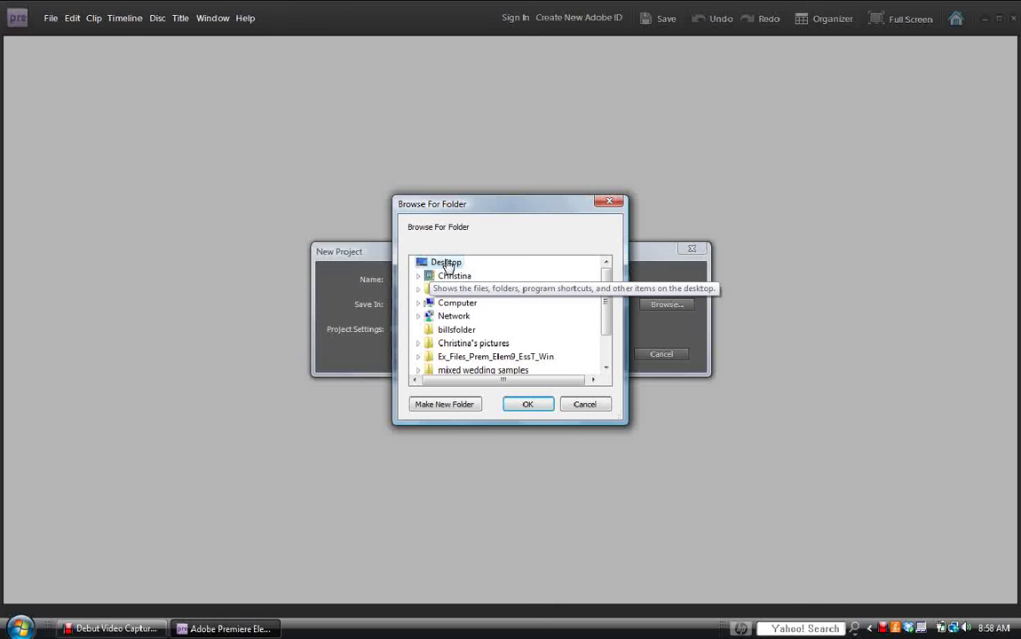
left_click(445, 263)
left_click(524, 405)
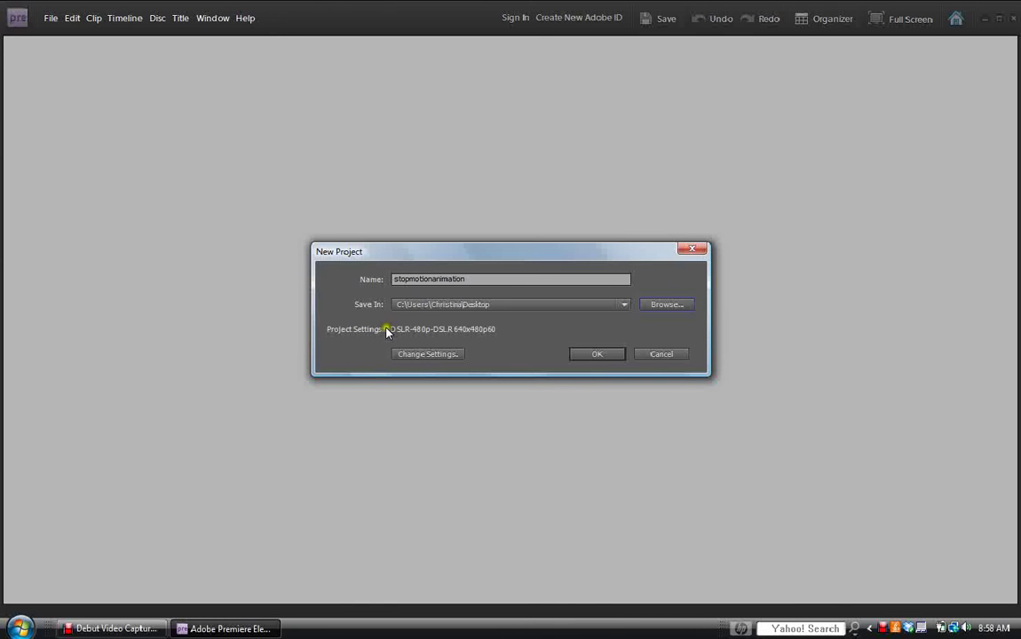
left_click(423, 356)
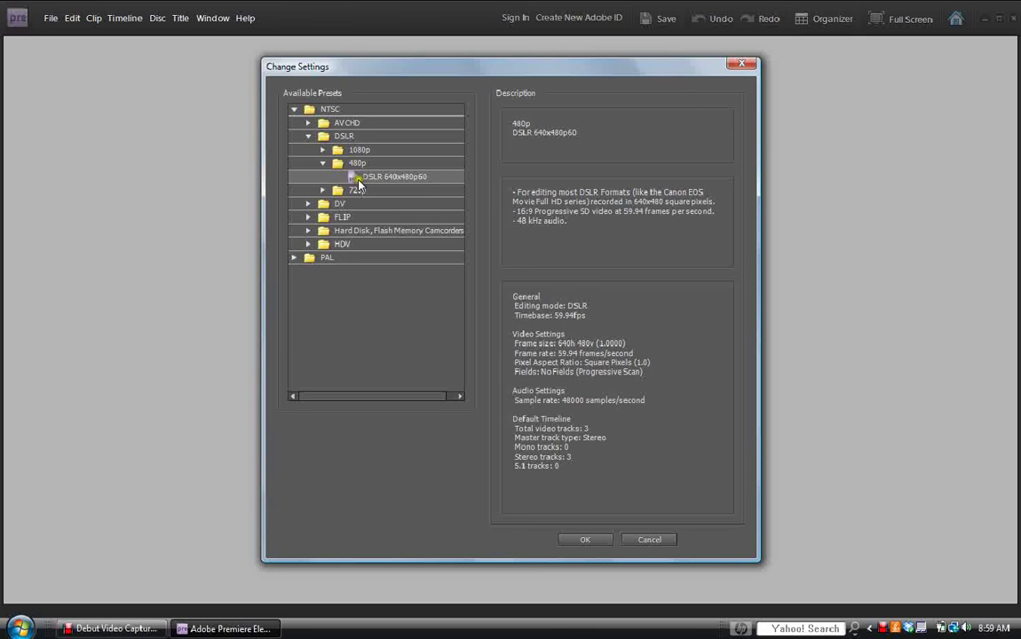
Choose the NTSC DSLR 480p preset DSLR 640x480p60 and create the project.
left_click(324, 164)
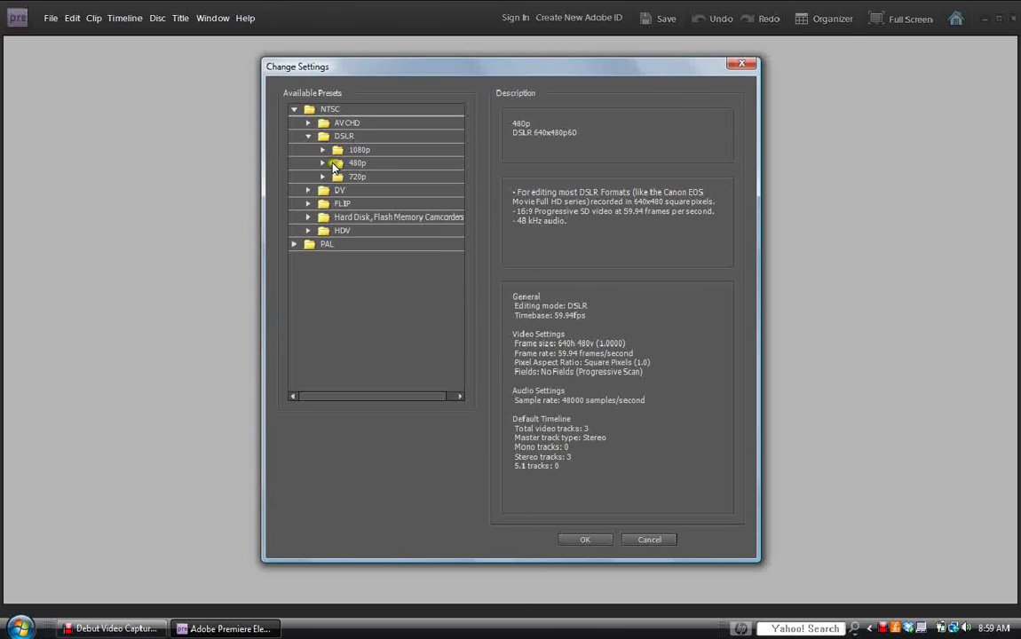
left_click(324, 163)
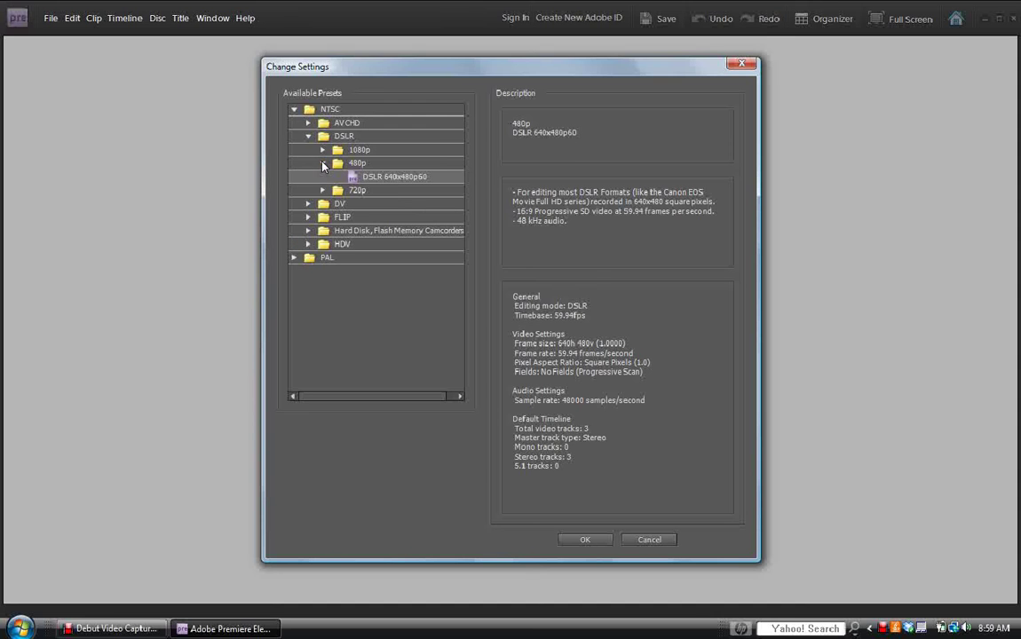
left_click(376, 178)
left_click(595, 540)
left_click(591, 540)
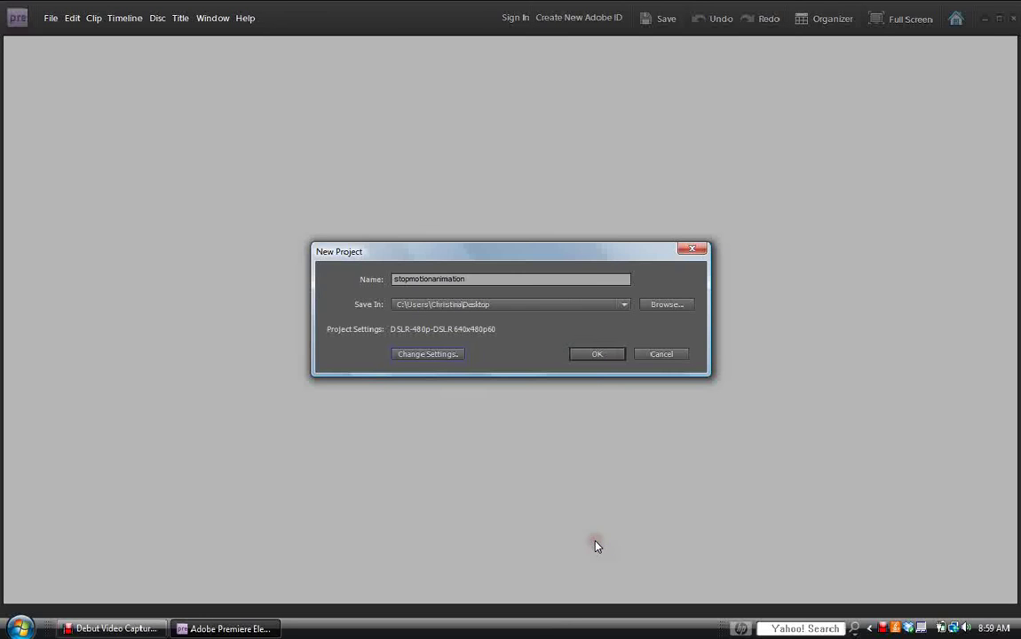
left_click(594, 354)
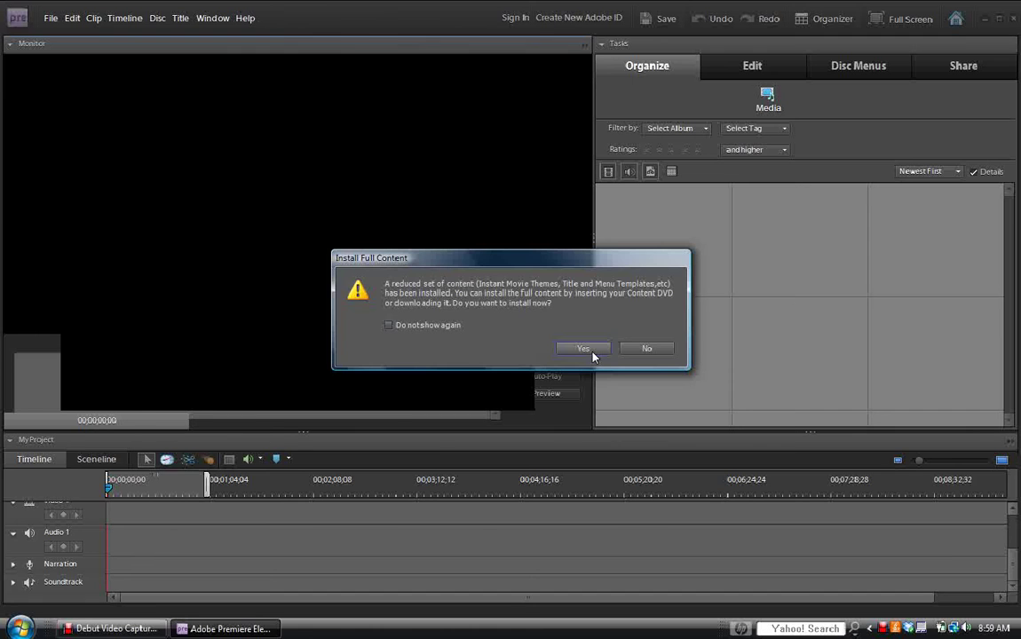
Decline the full content install and open Get Media's Files and Folders browser.
left_click(658, 350)
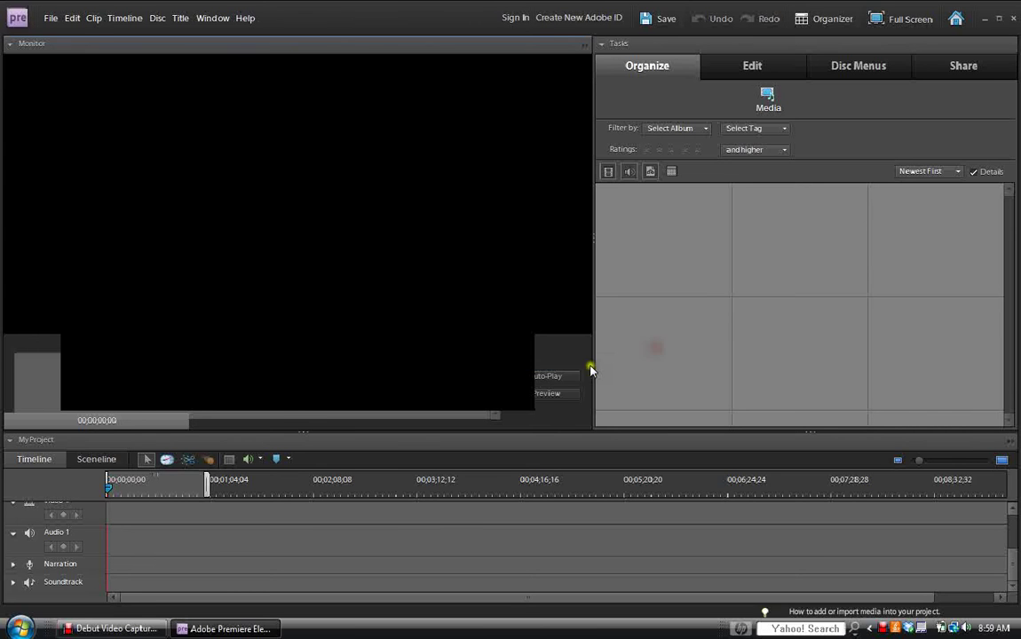
left_click_drag(210, 485, 855, 487)
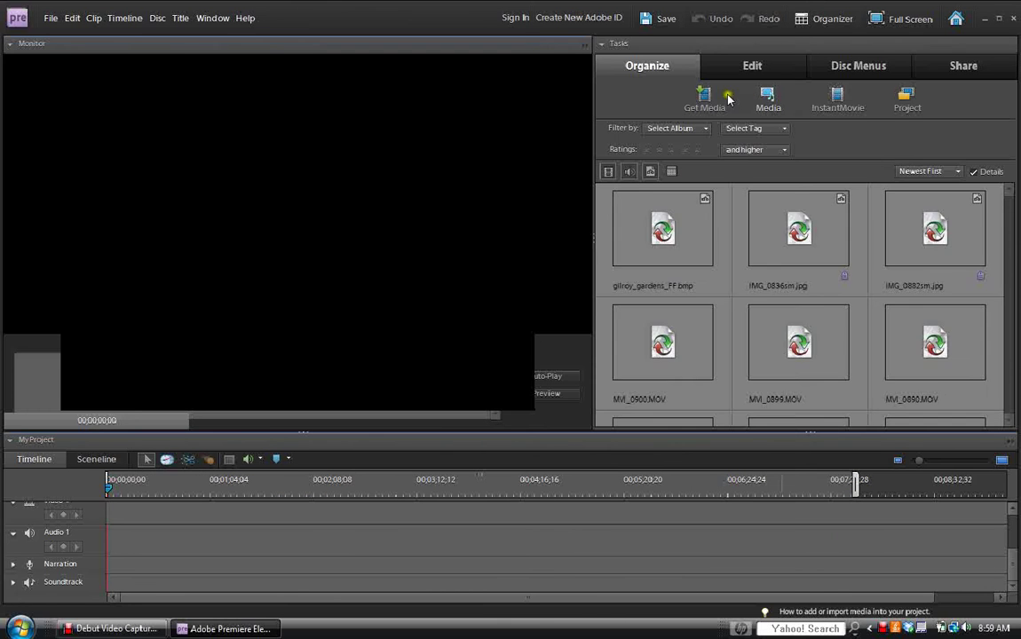
left_click(703, 98)
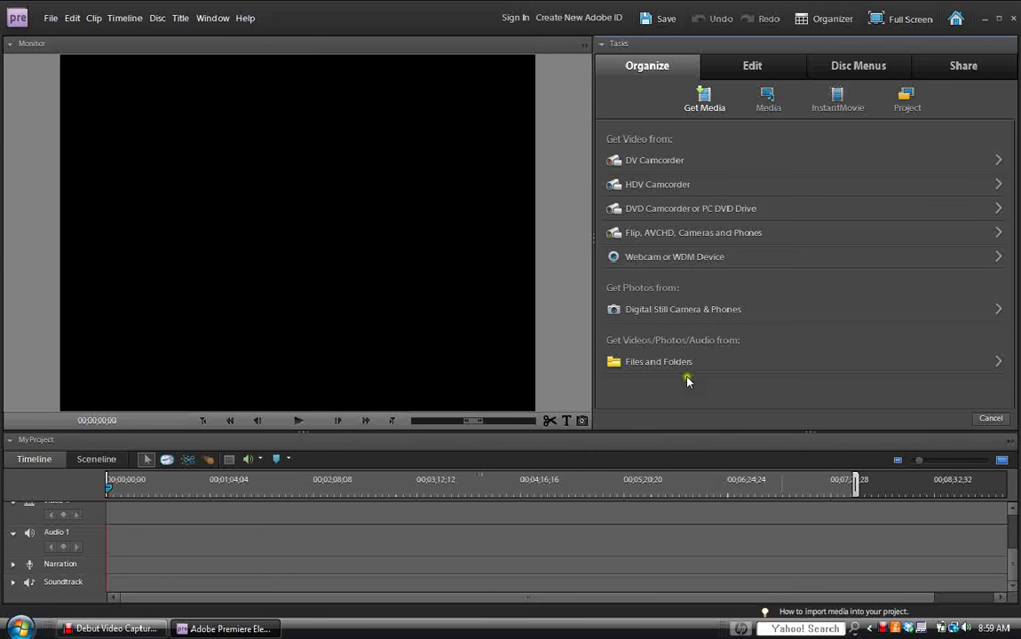
left_click(661, 363)
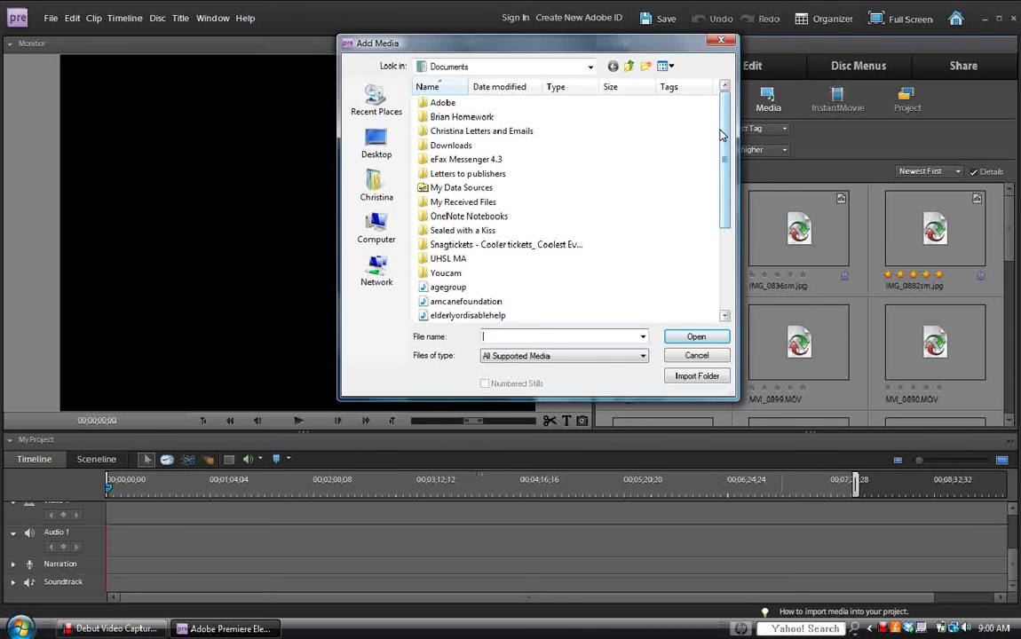
Open the photo folder on the Desktop in the Add Media dialog.
left_click(387, 158)
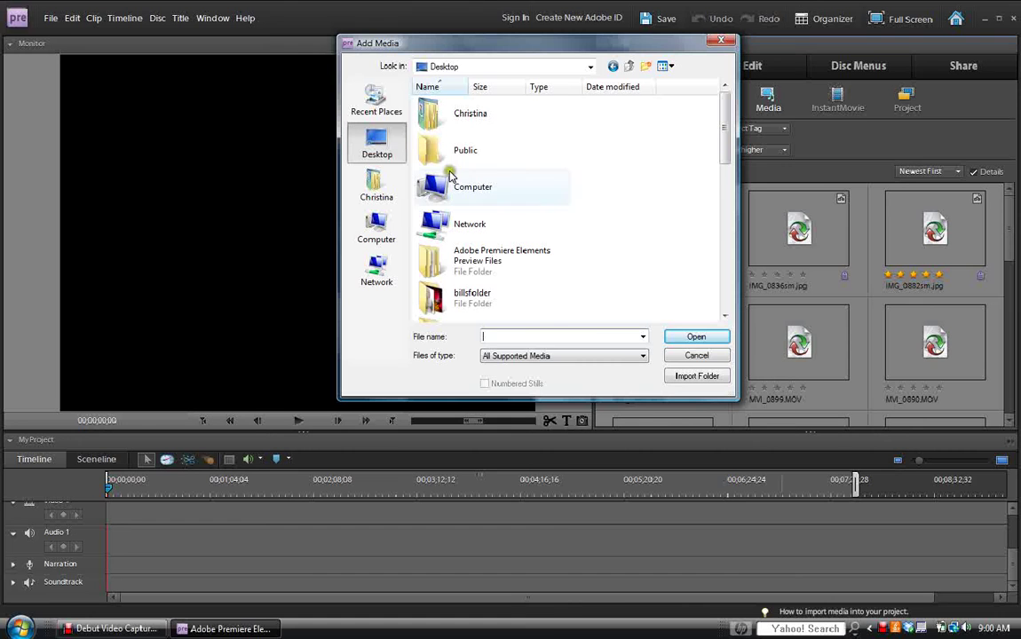
left_click(464, 301)
double_click(464, 300)
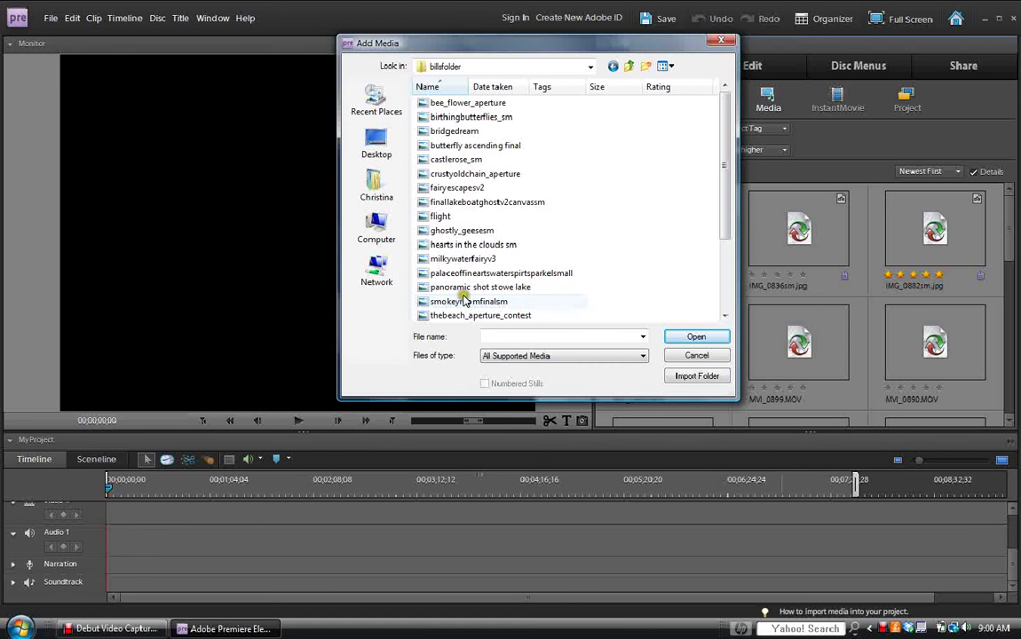
Select the twelve photos, from bee_flower_aperture to thebeach_aperture_contest, and import them.
left_click(461, 105)
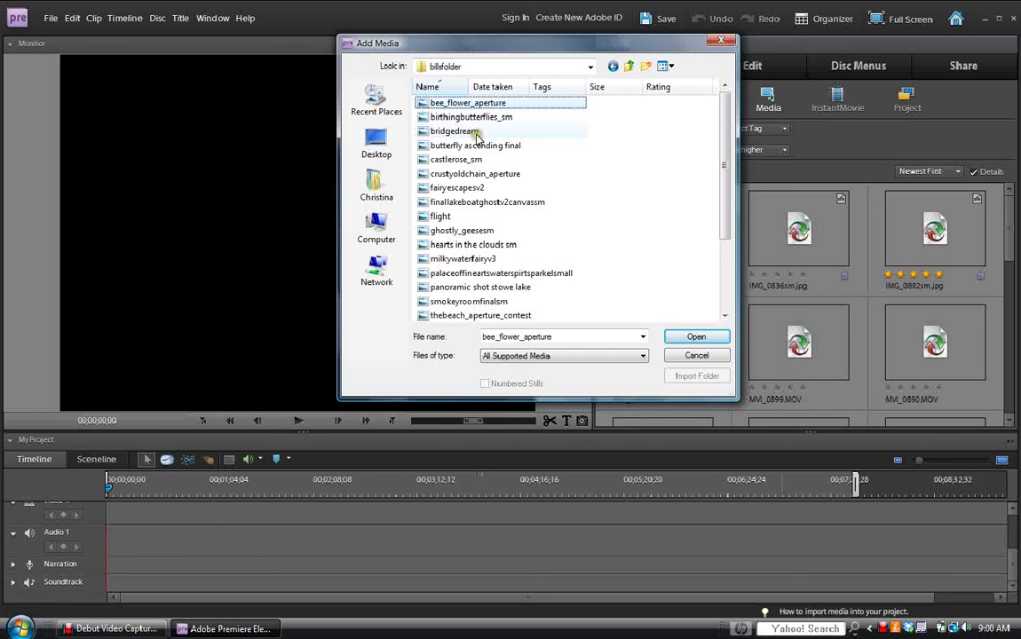
left_click(476, 132, "ctrl")
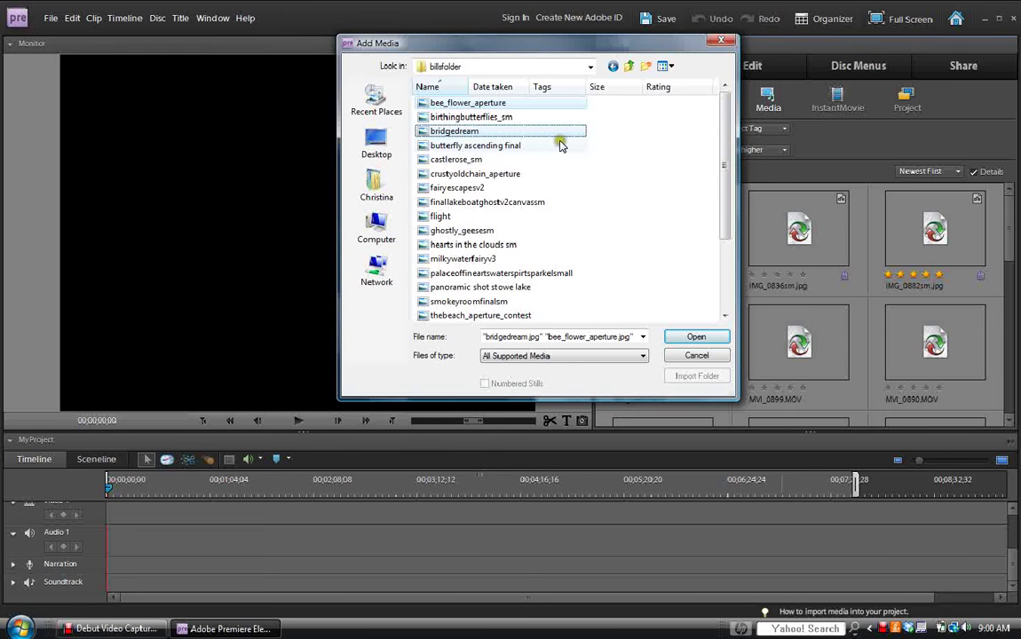
left_click(466, 145, "ctrl")
left_click(479, 160, "ctrl")
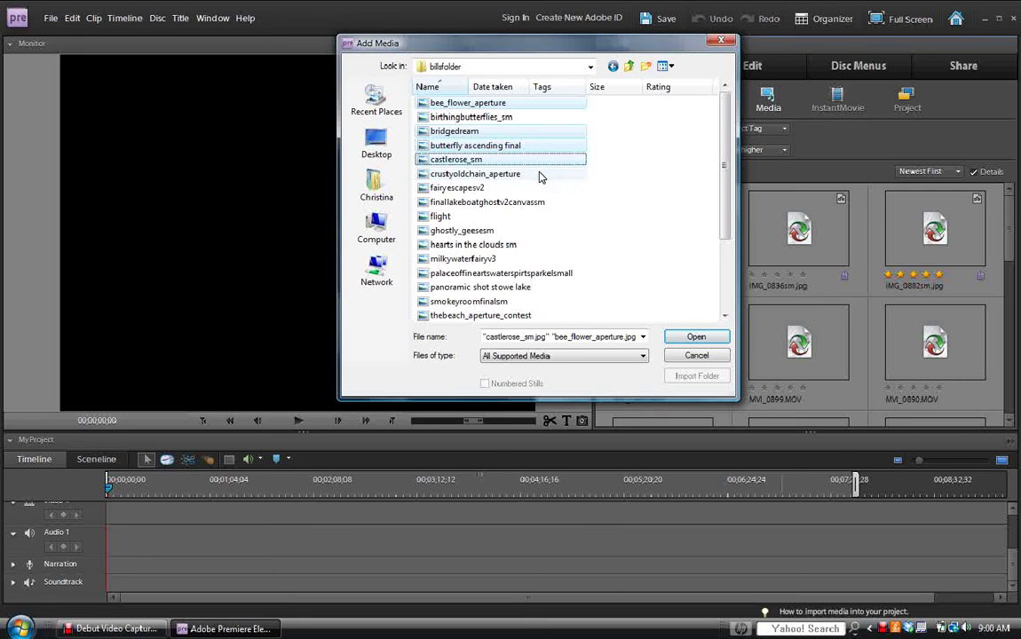
left_click(514, 175, "ctrl")
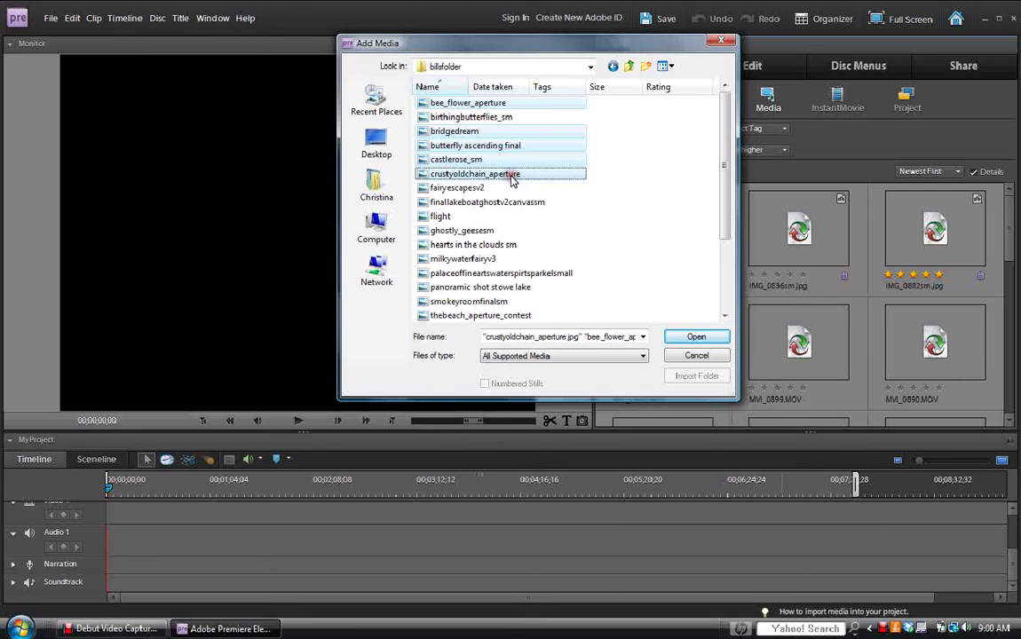
left_click(480, 188, "ctrl")
left_click(512, 202, "ctrl")
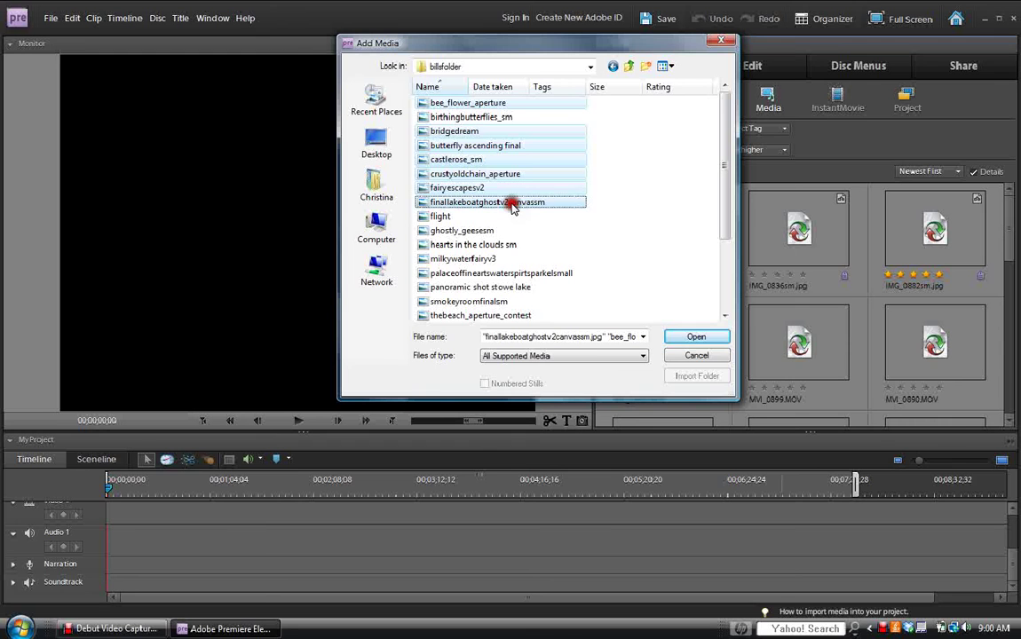
left_click(487, 230, "ctrl")
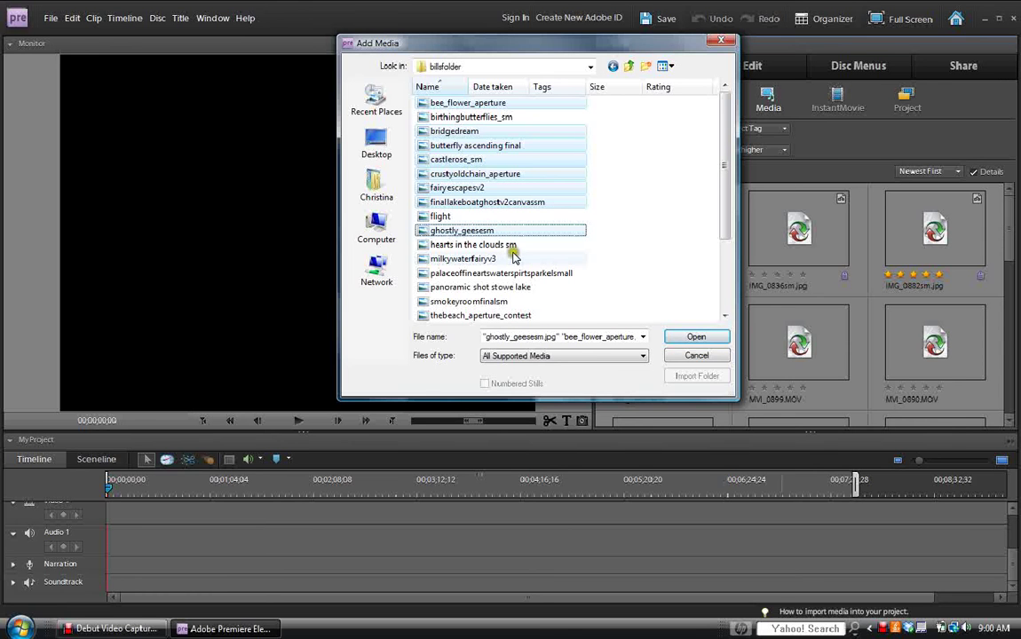
left_click(491, 259, "ctrl")
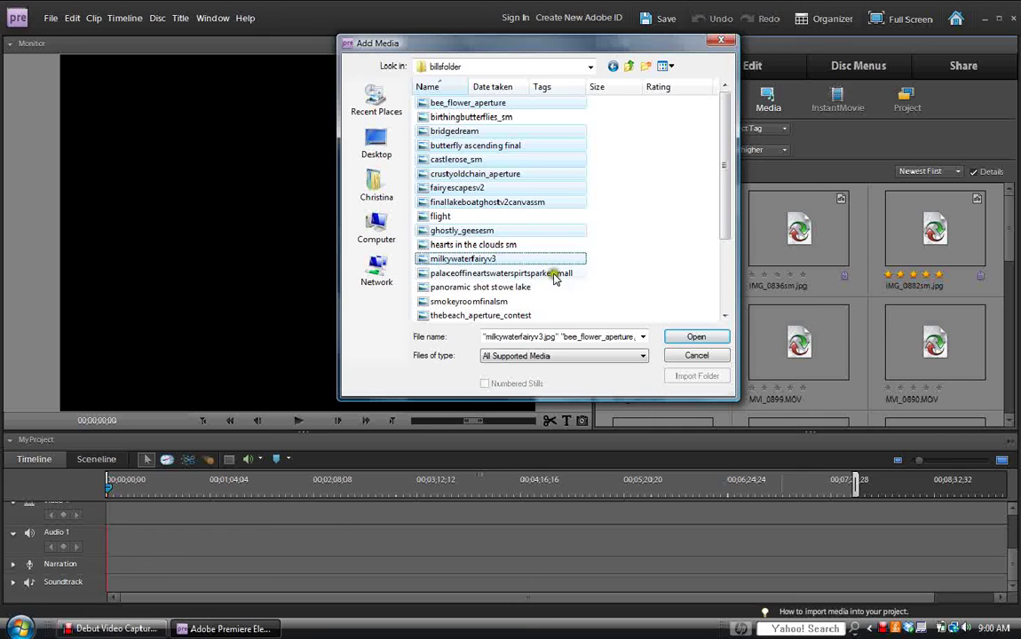
left_click(553, 273, "ctrl")
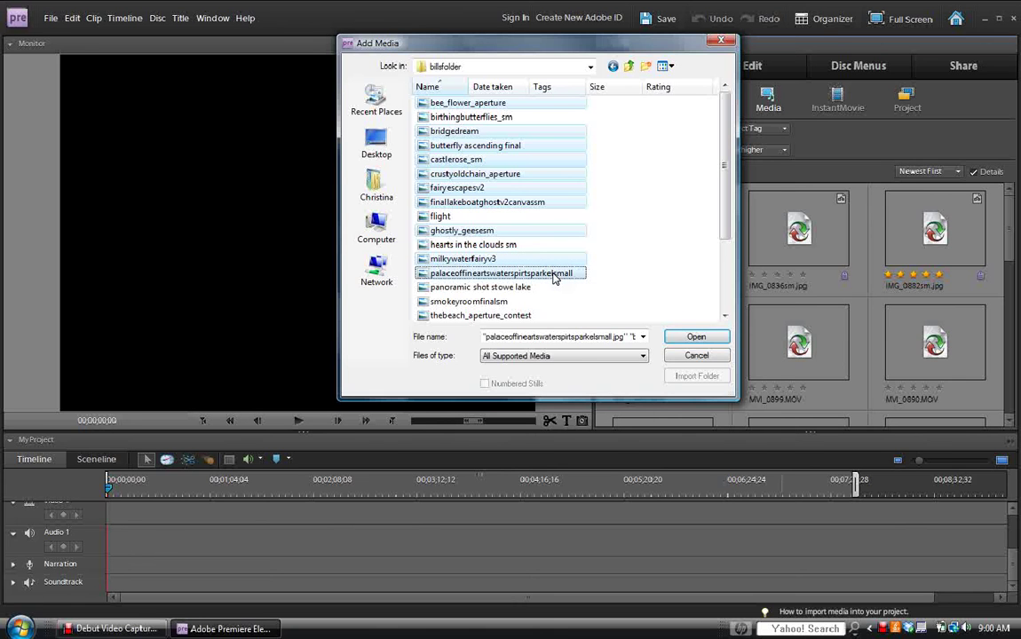
left_click(512, 302, "ctrl")
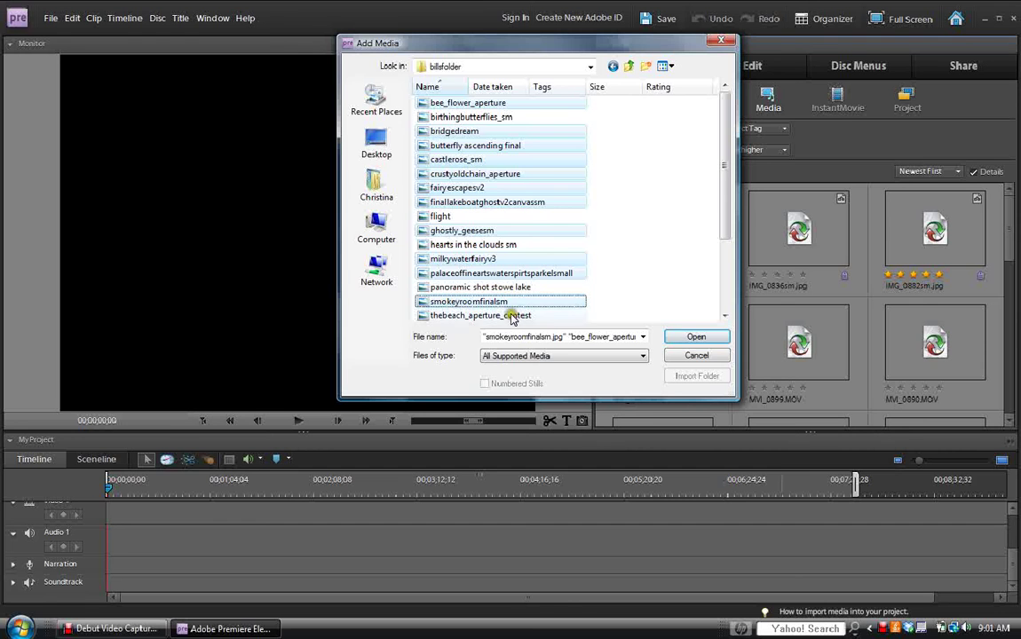
left_click(512, 315, "ctrl")
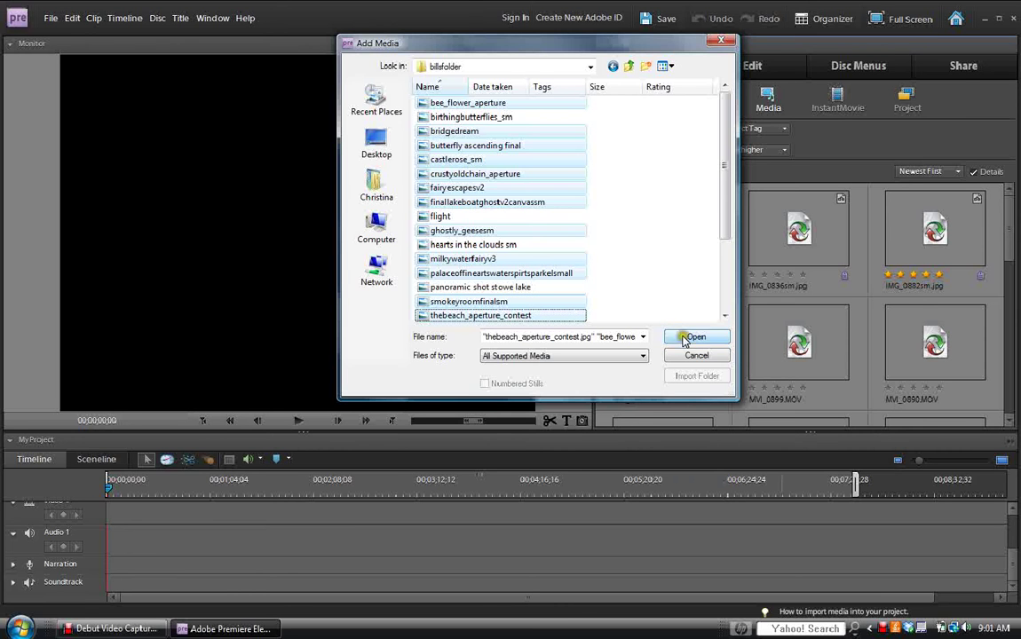
left_click(704, 337)
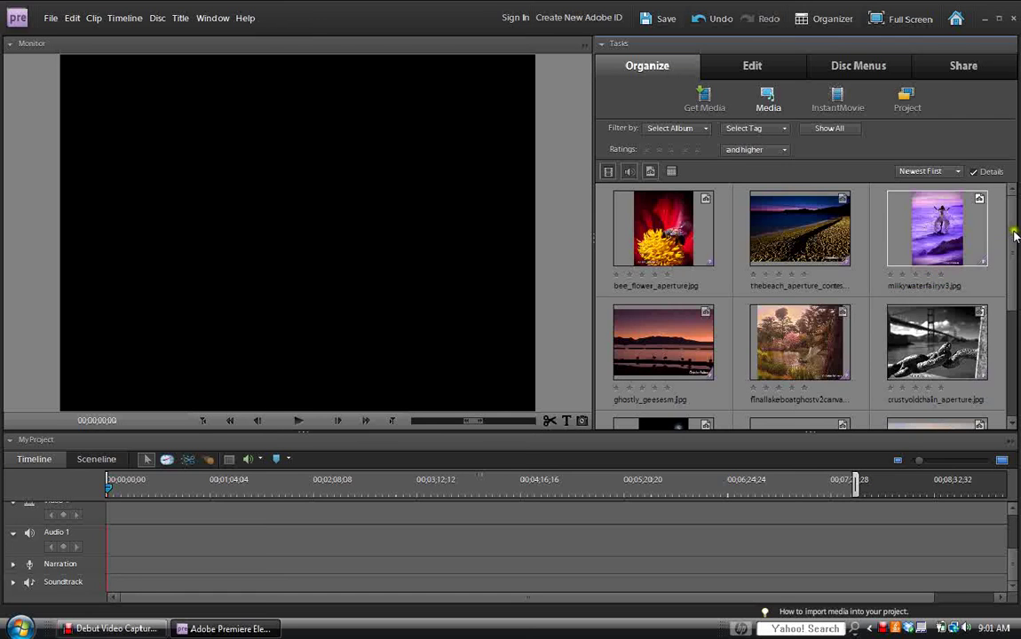
Float the timeline and resize it to show Video 1–3, Audio 1–3 and Narration tracks.
left_click_drag(1015, 235, 1015, 281)
left_click_drag(1017, 307, 1016, 210)
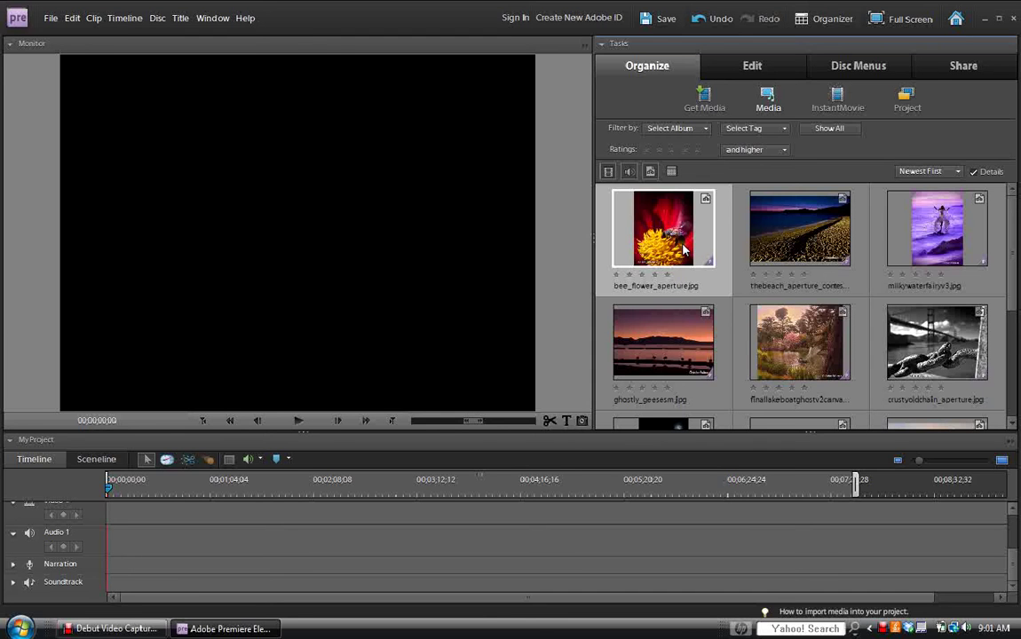
left_click(426, 464)
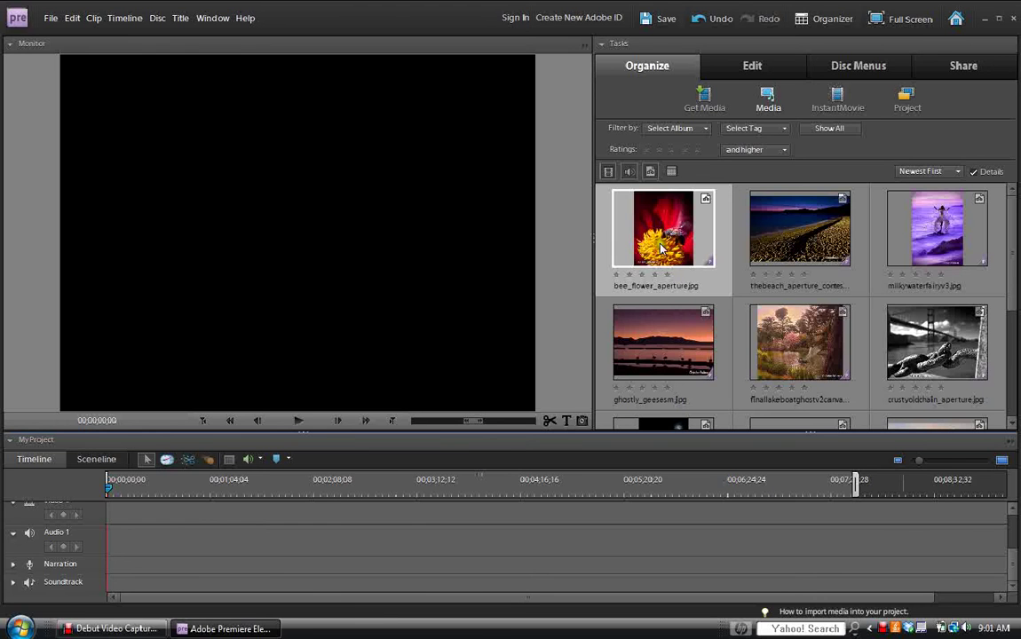
left_click(887, 550)
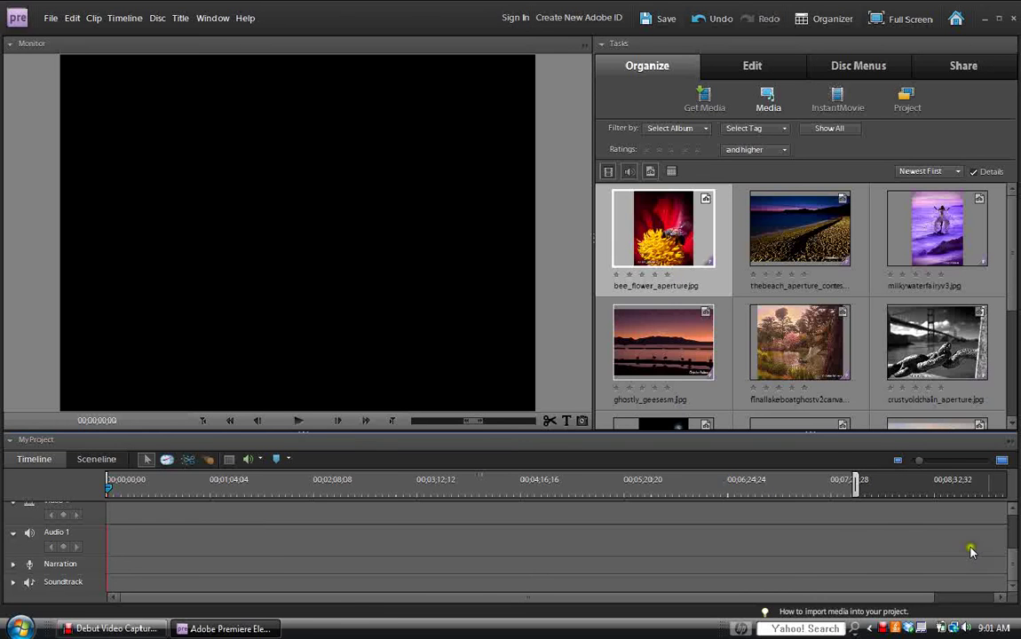
mouse_move(1013, 568)
left_mouse_down()
mouse_move(1011, 548)
mouse_move(930, 532)
left_mouse_up()
left_click_drag(362, 444, 365, 370)
left_click_drag(1013, 521, 1009, 613)
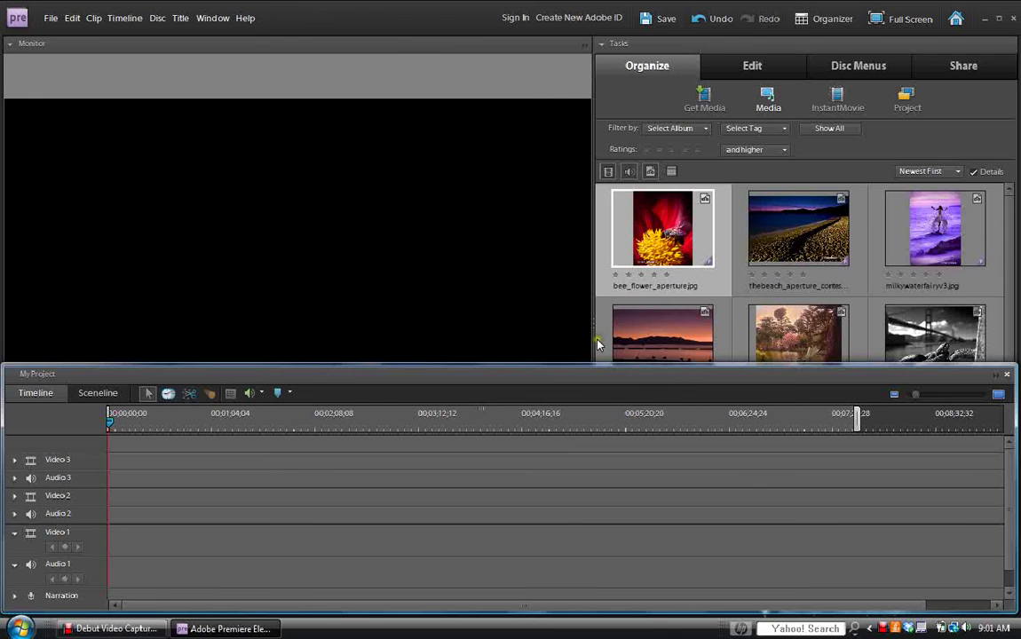
left_click_drag(595, 374, 624, 337)
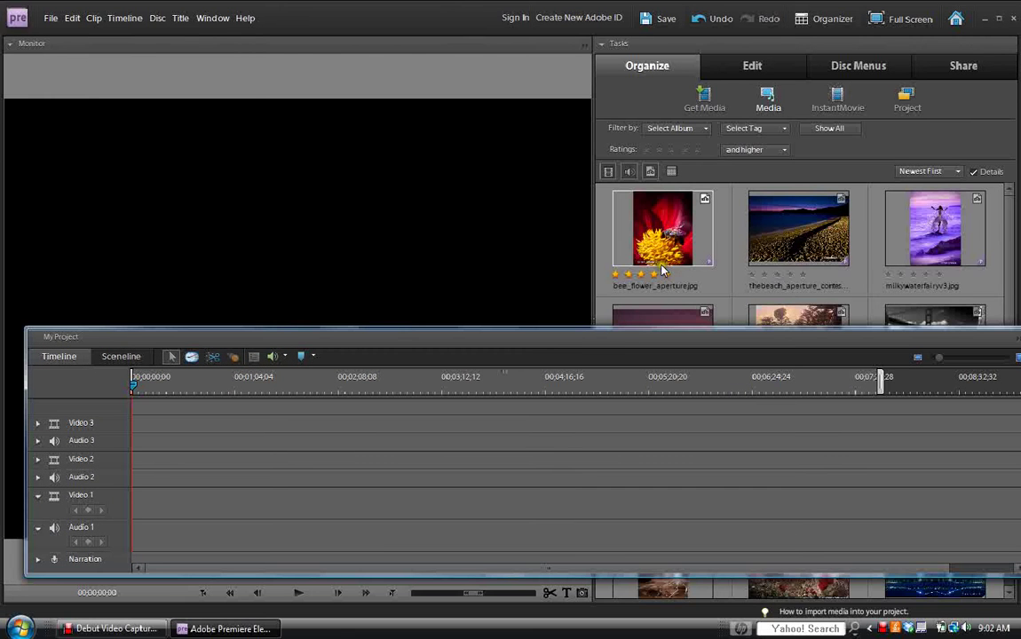
Drag bee_flower_aperture.jpg to the start of Video 1 and adjust the timeline zoom.
left_click(680, 233)
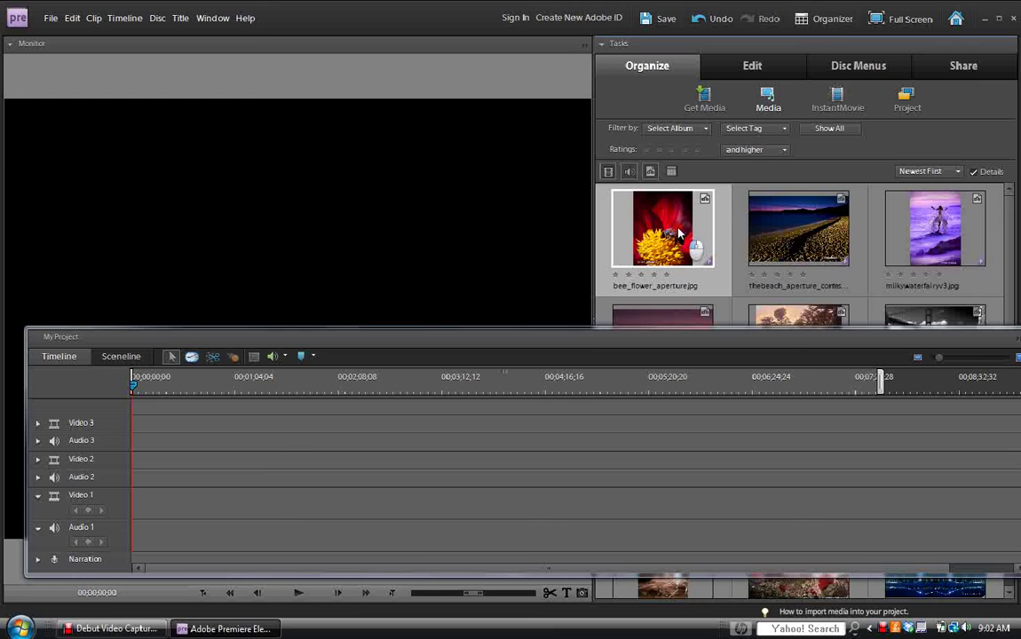
left_click_drag(680, 233, 131, 502)
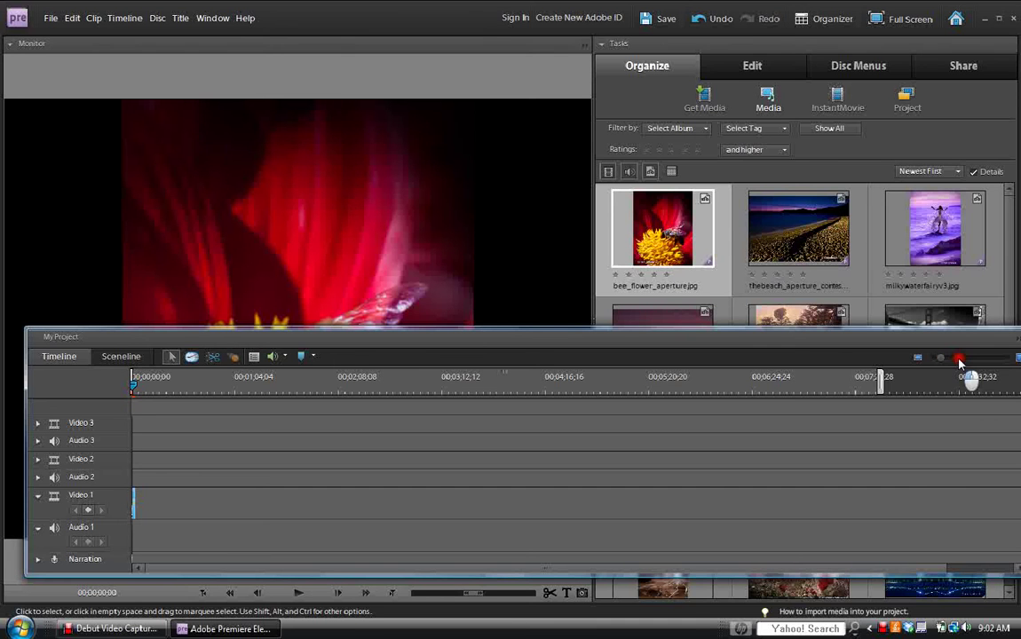
left_click_drag(966, 360, 970, 360)
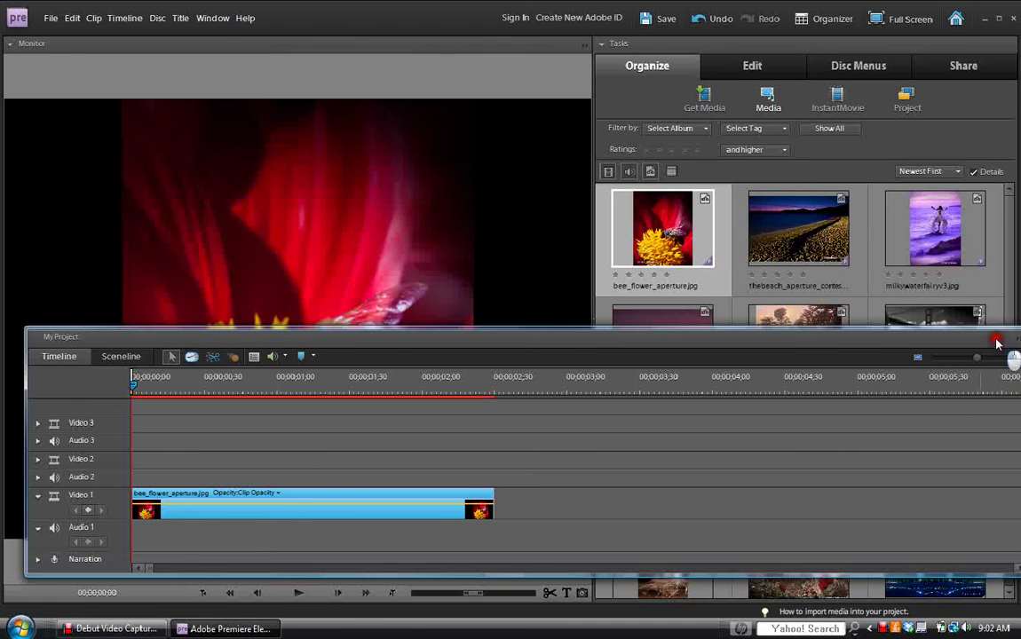
left_click_drag(997, 341, 976, 338)
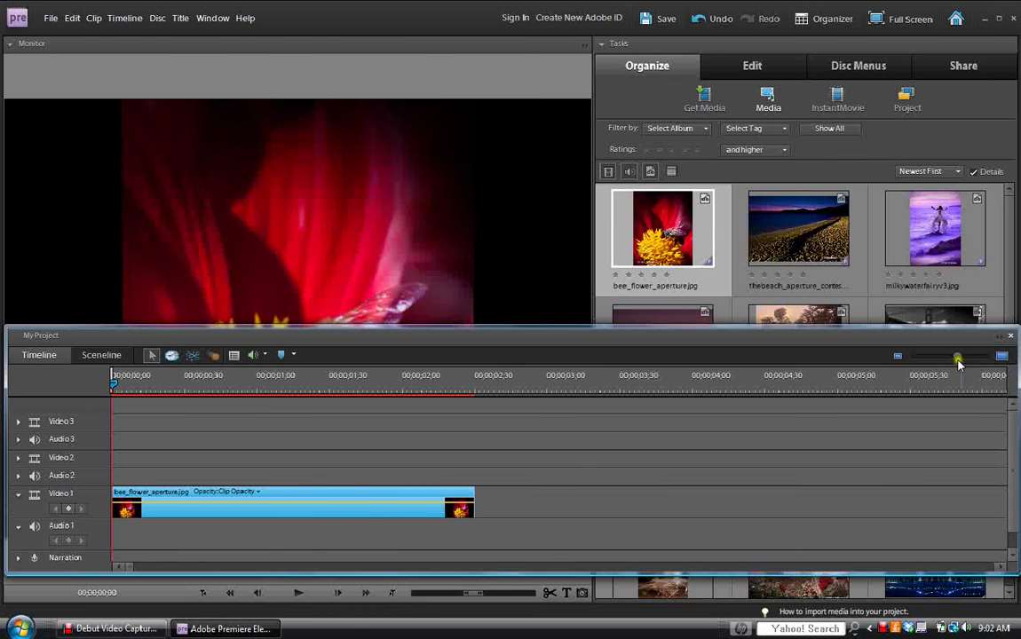
mouse_move(958, 357)
left_mouse_down()
mouse_move(929, 359)
mouse_move(943, 356)
left_mouse_up()
Ripple-trim the bee clip to 00;00;00;30, checking its properties before and after.
right_click(158, 507)
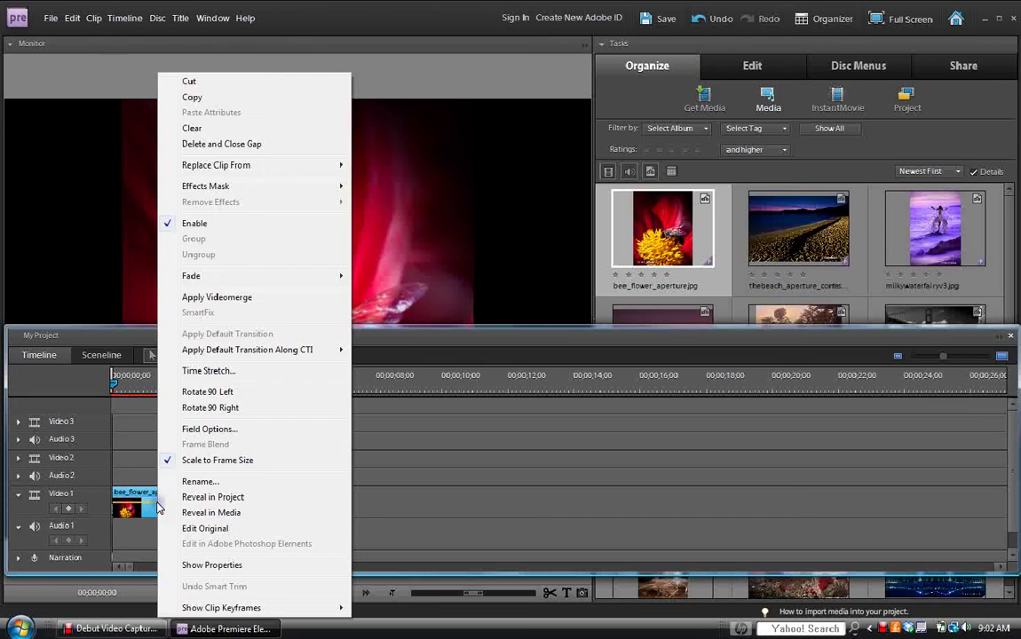
left_click(197, 569)
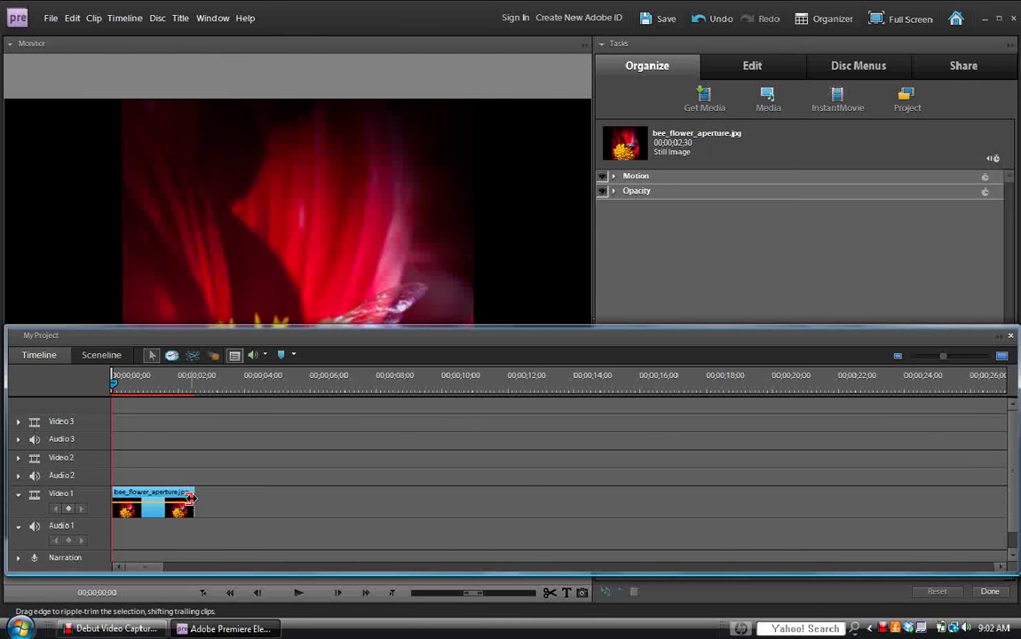
left_click_drag(191, 499, 125, 503)
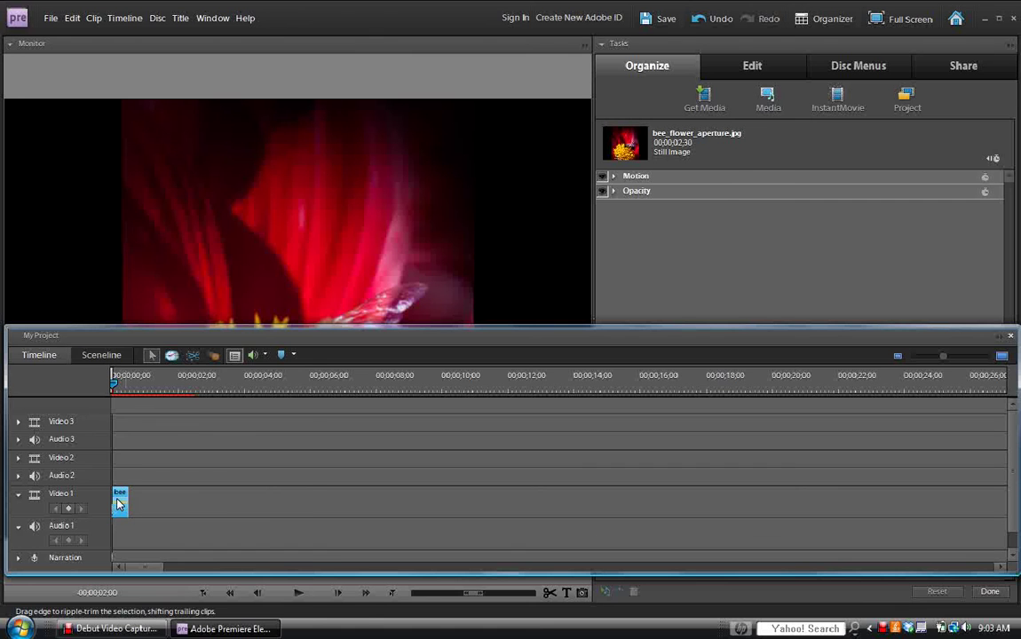
right_click(120, 504)
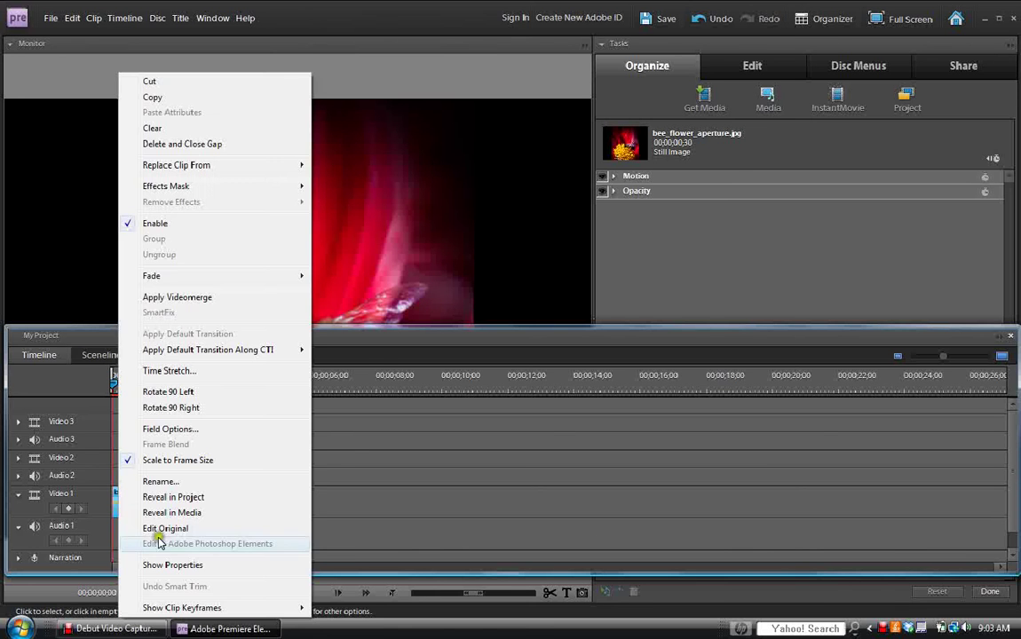
left_click(183, 568)
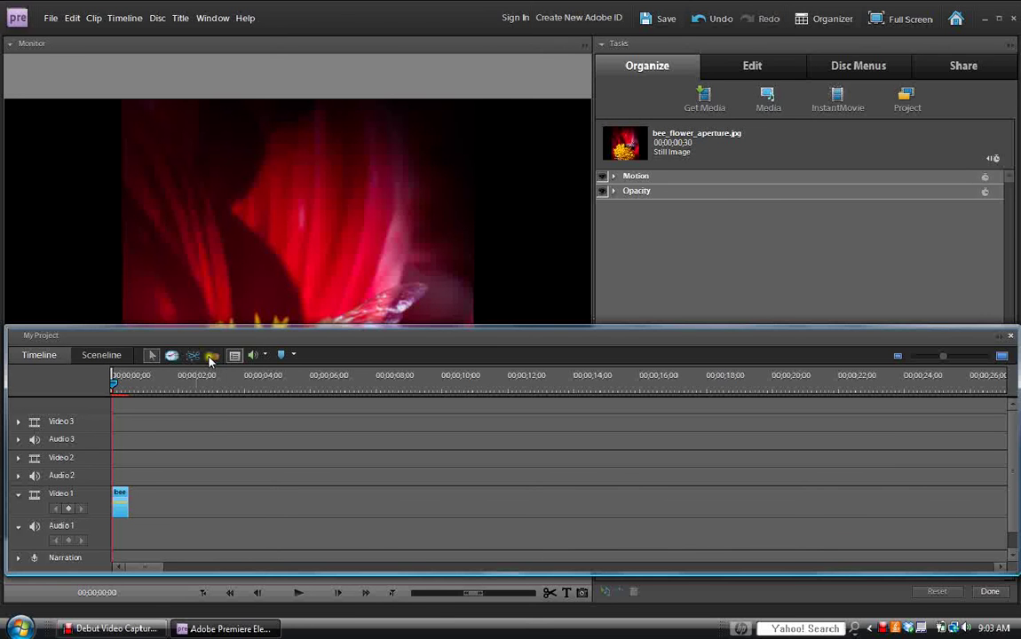
left_click_drag(327, 348, 299, 571)
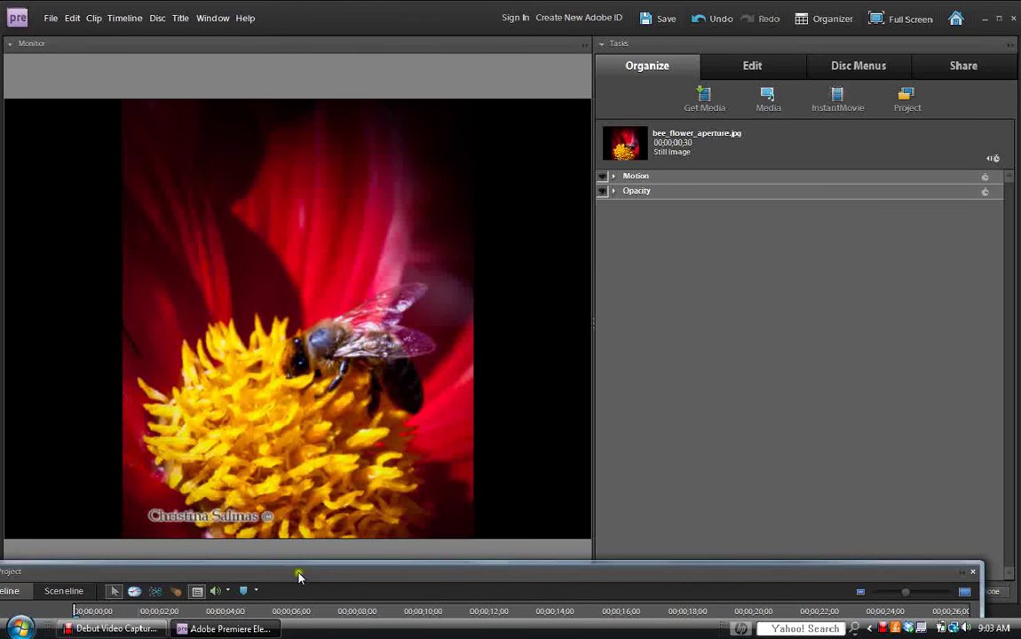
Move the timeline off screen and play, then pause, the bee flower preview.
left_click(400, 436)
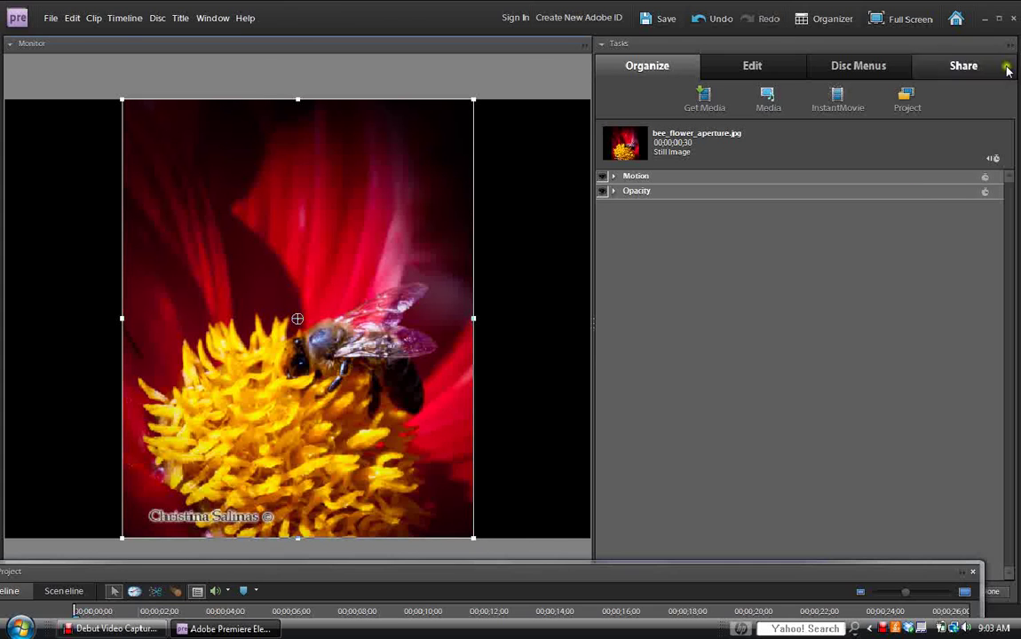
left_click_drag(844, 579, 602, 618)
left_click(299, 595)
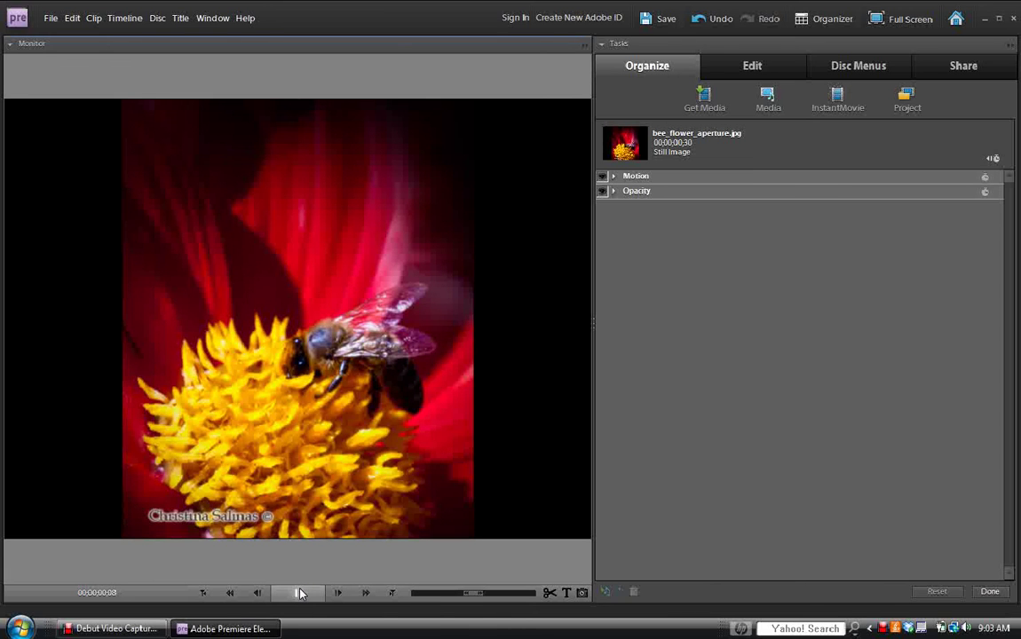
left_click(299, 593)
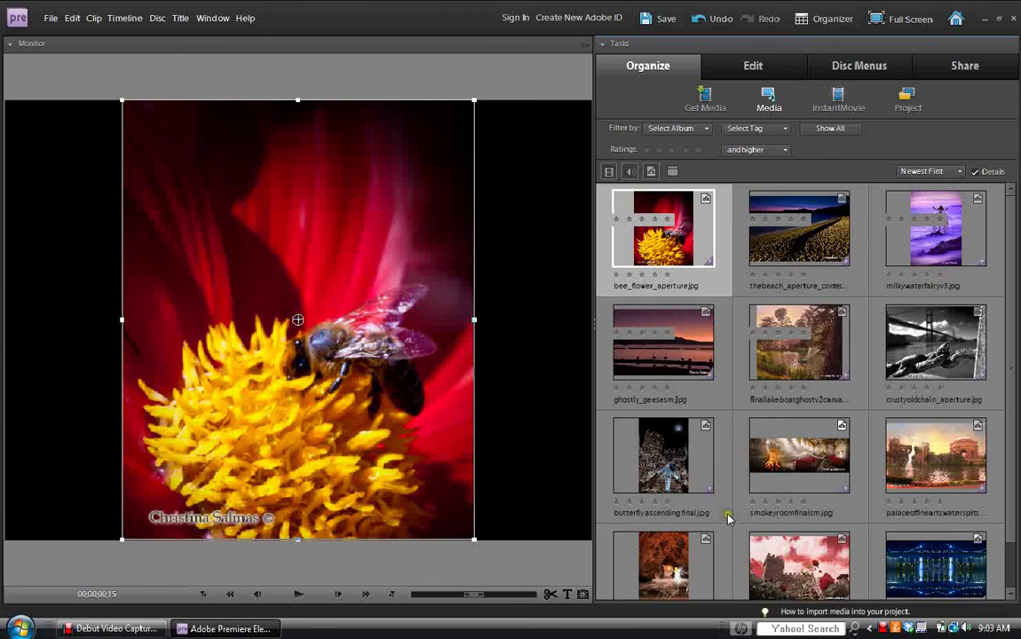
Restore down the Premiere window, then switch to Debut Video Capture and back.
scroll(724, 515, "down", 1)
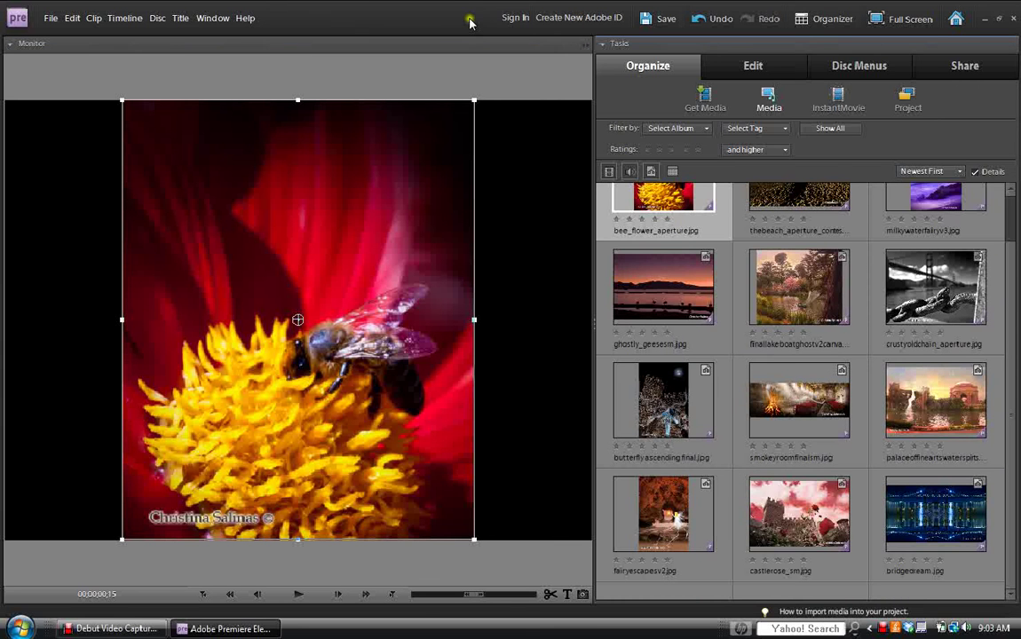
left_click(1000, 18)
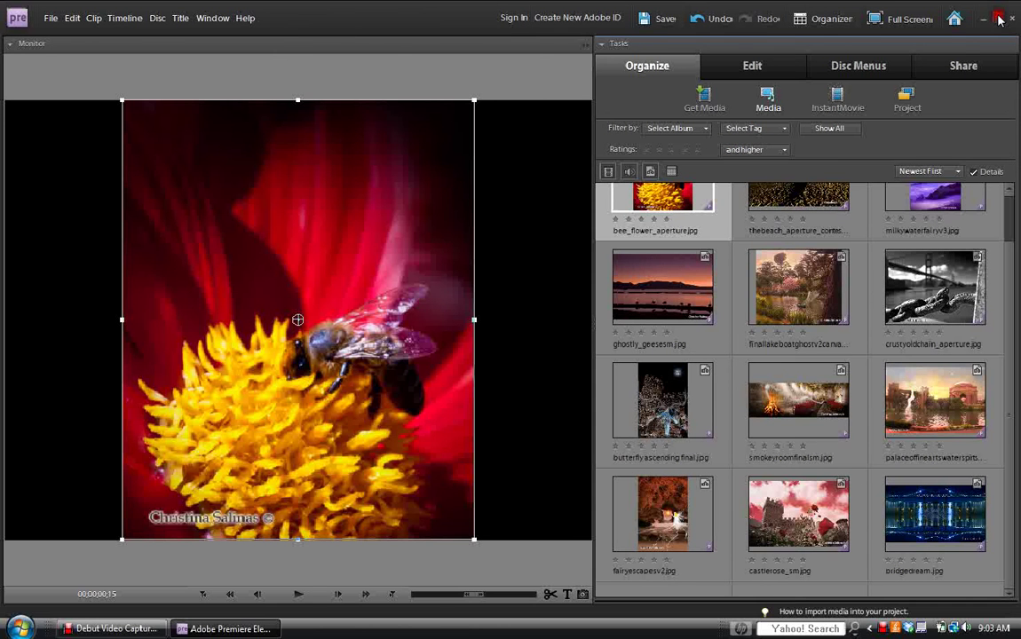
left_click(242, 627)
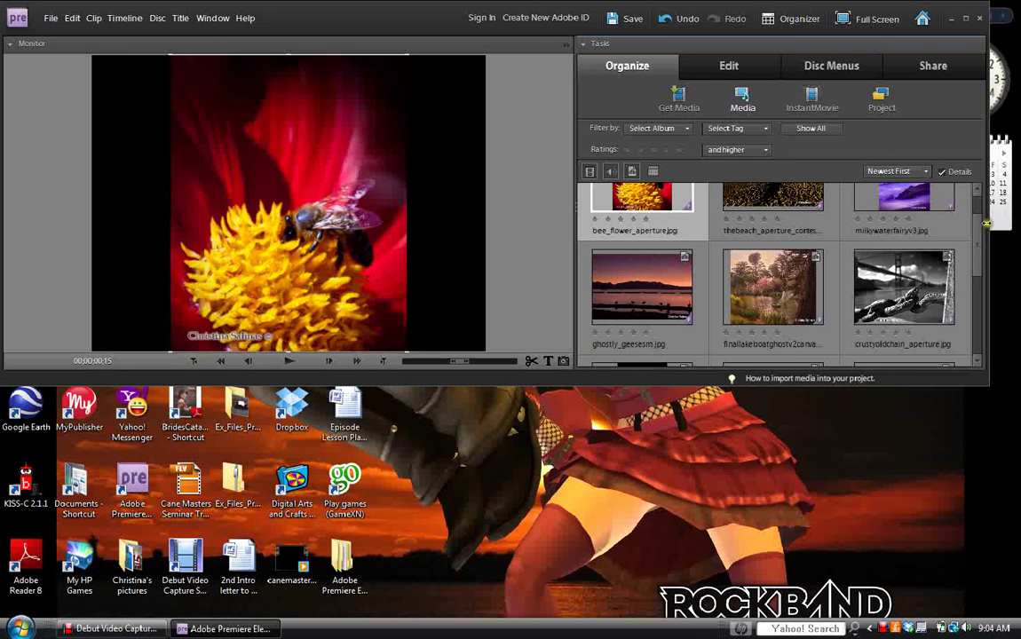
left_click(976, 349)
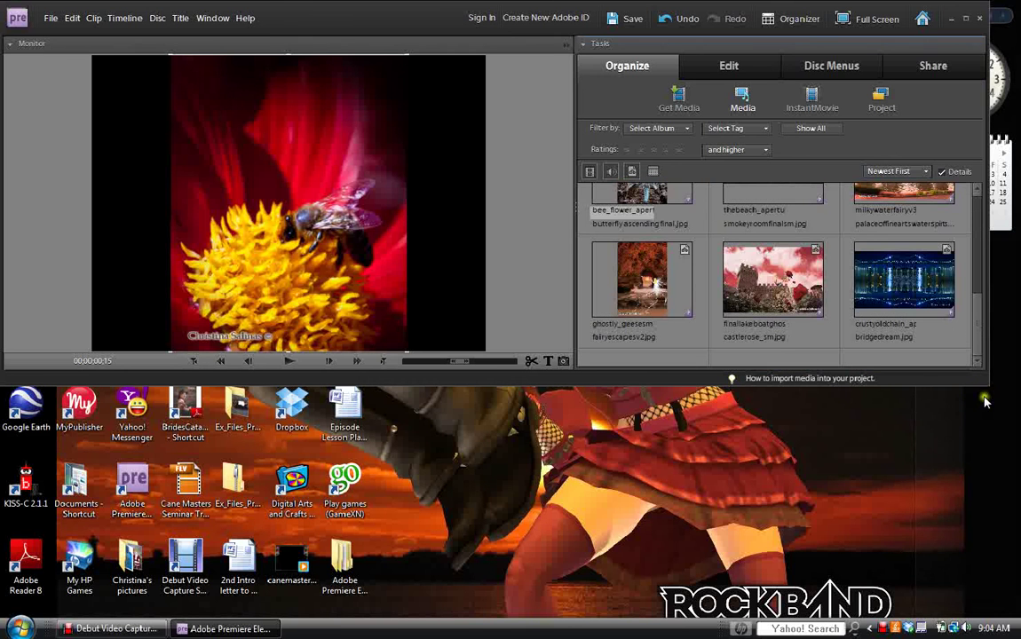
left_click(129, 632)
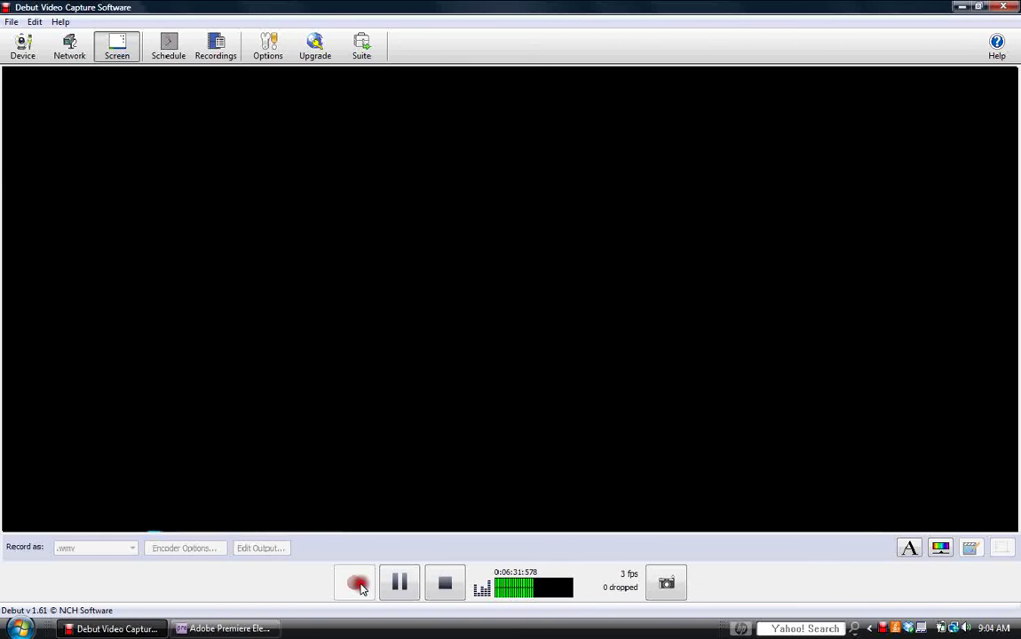
left_click(266, 629)
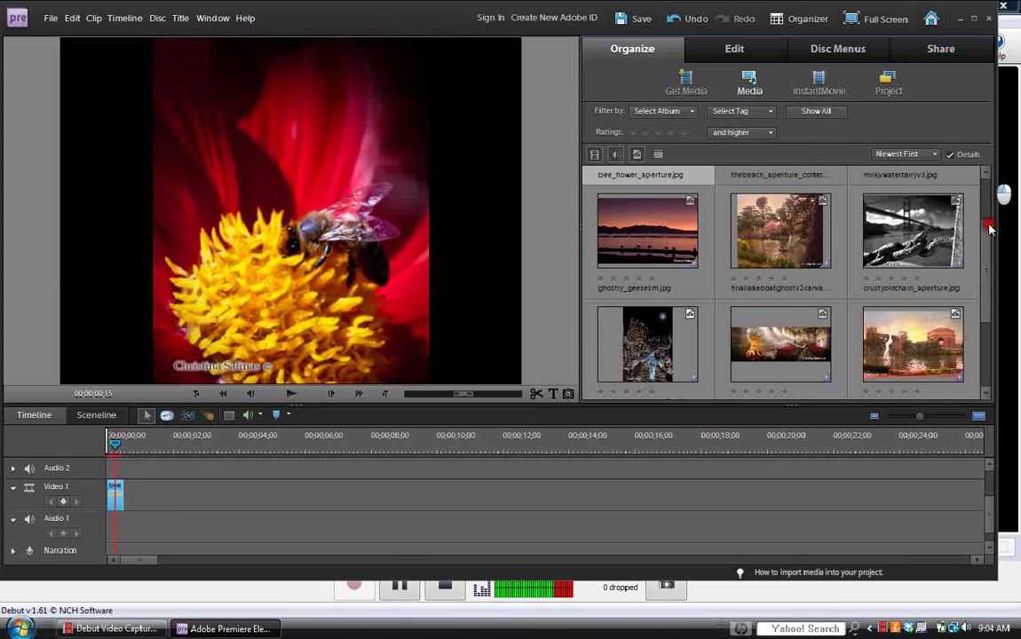
Place thebeach_aperture_contest after the bee clip on Video 1 and shorten it.
left_click_drag(989, 229, 869, 166)
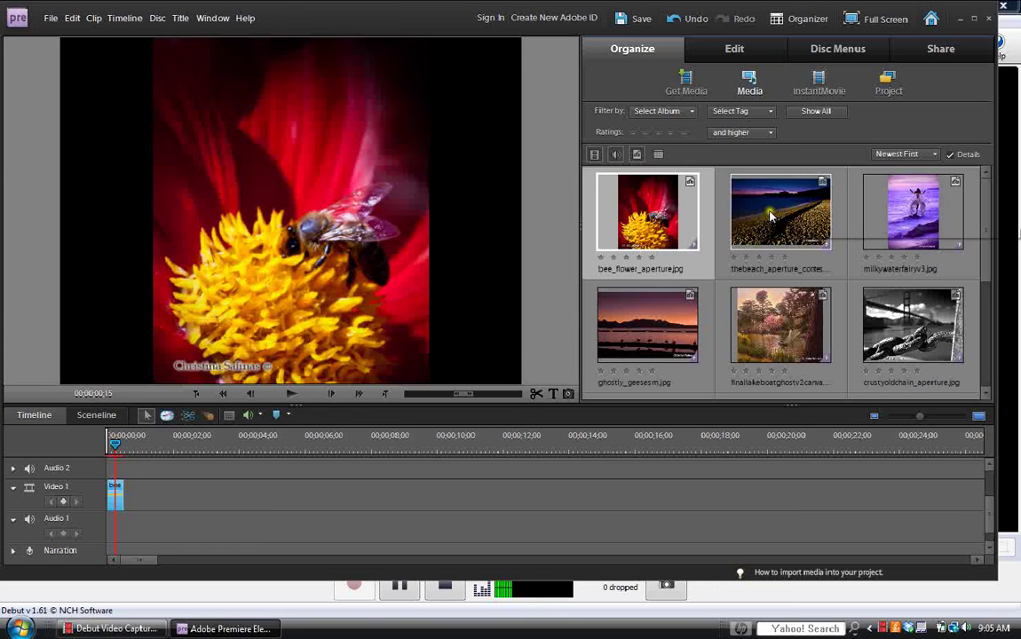
left_click_drag(769, 217, 130, 500)
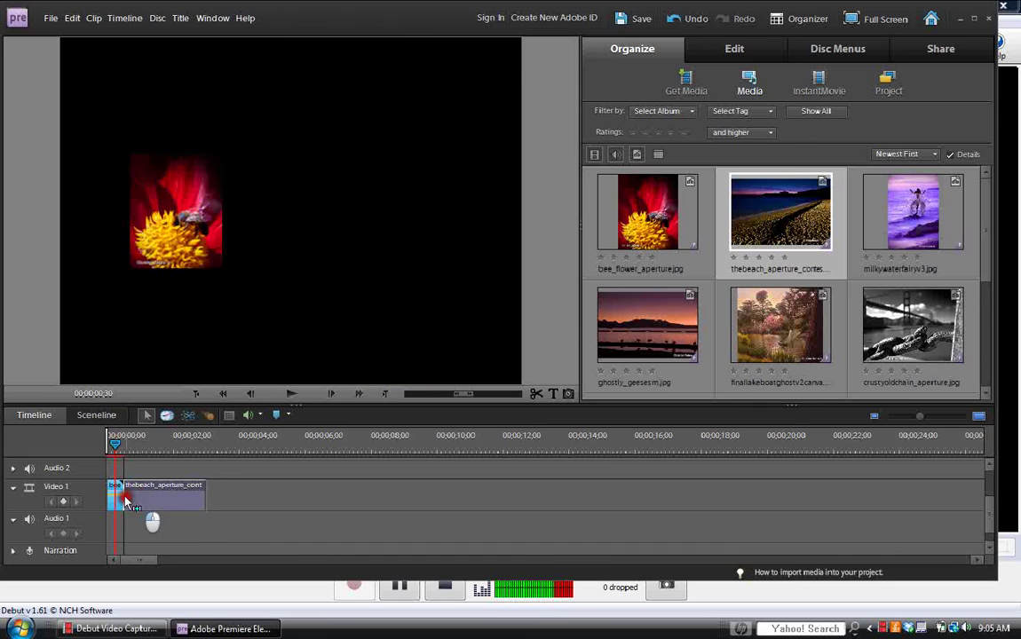
left_click_drag(125, 503, 133, 502)
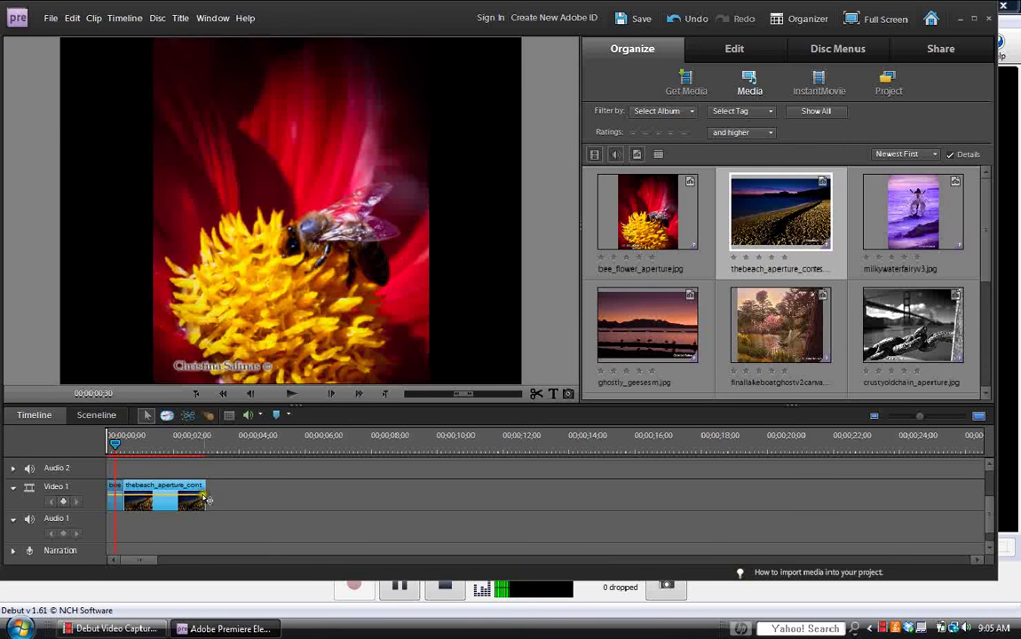
left_click_drag(207, 500, 139, 494)
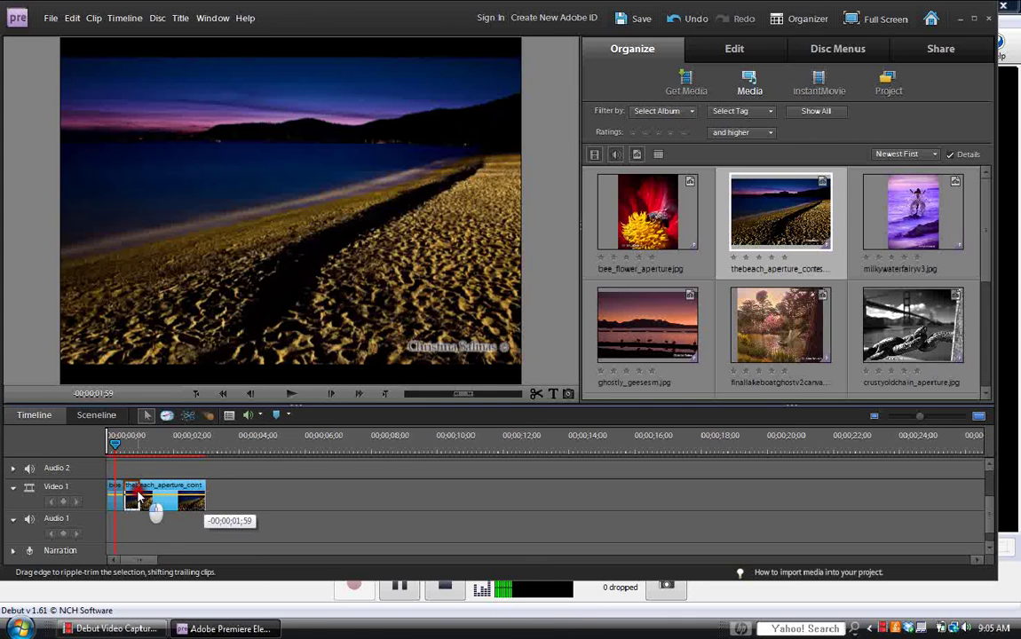
left_click_drag(137, 497, 138, 497)
Add milkywaterfairyv3.jpg after the beach clip and trim it short.
left_click(924, 229)
left_click_drag(923, 232, 169, 481)
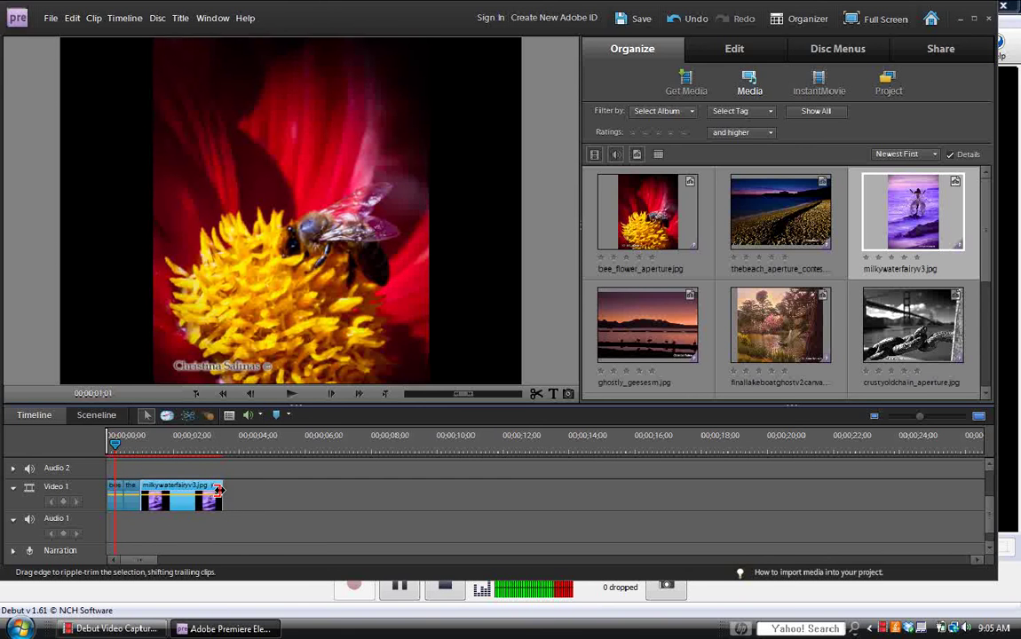
left_click_drag(218, 490, 156, 494)
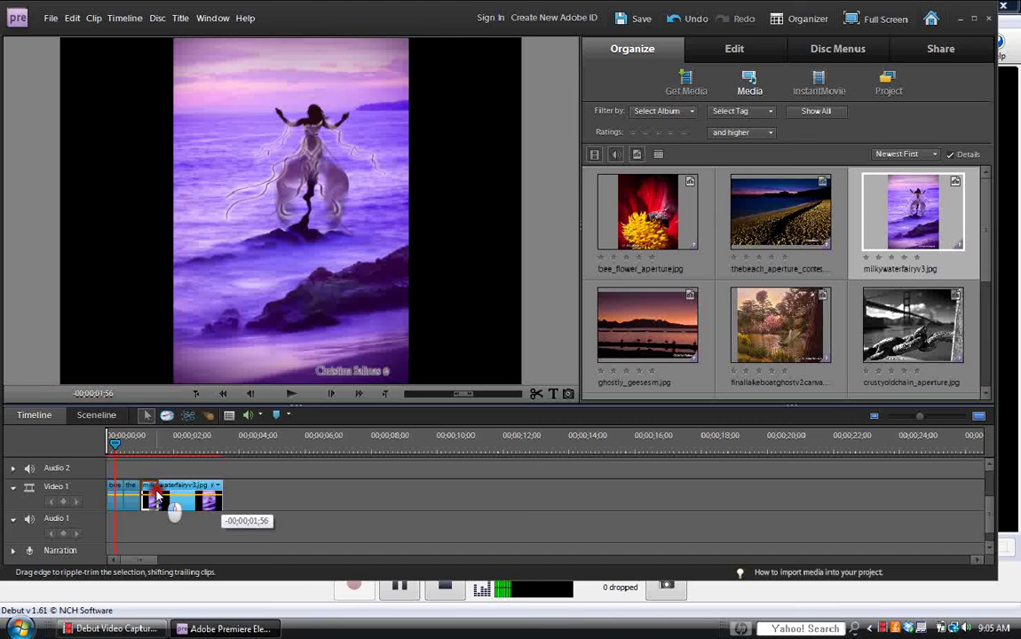
left_click_drag(156, 495, 154, 491)
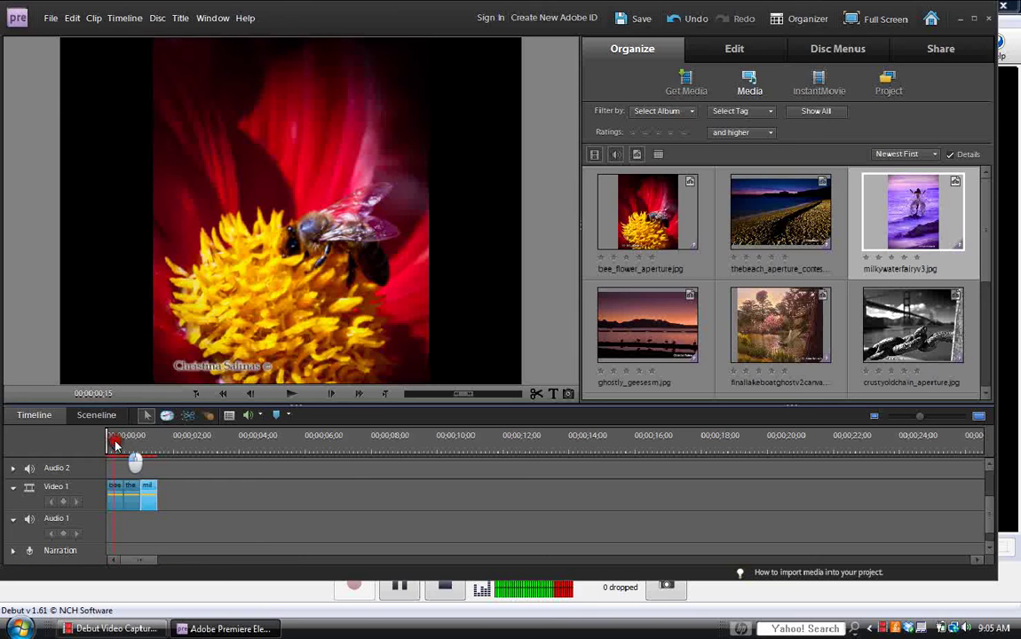
Return the playhead to the sequence start and play the opening photos.
left_click(109, 441)
left_click(293, 396)
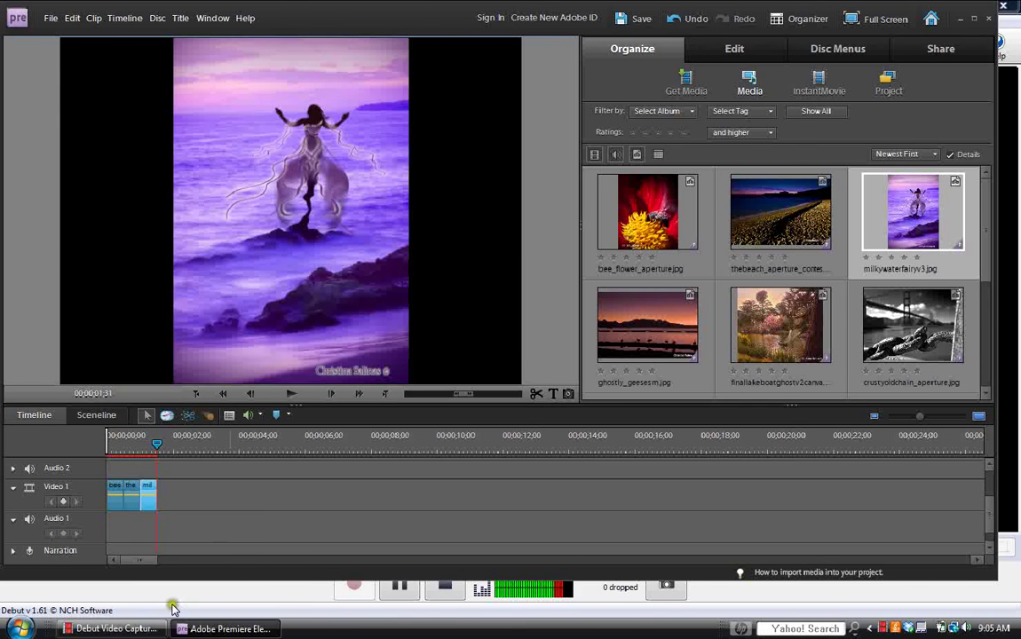
left_click_drag(156, 444, 111, 445)
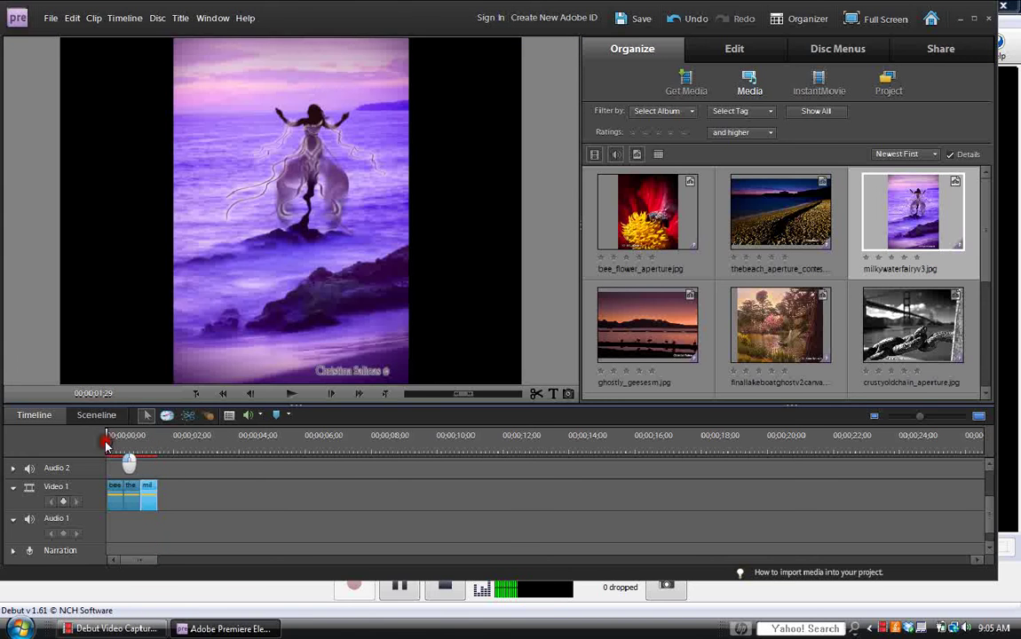
left_click(293, 394)
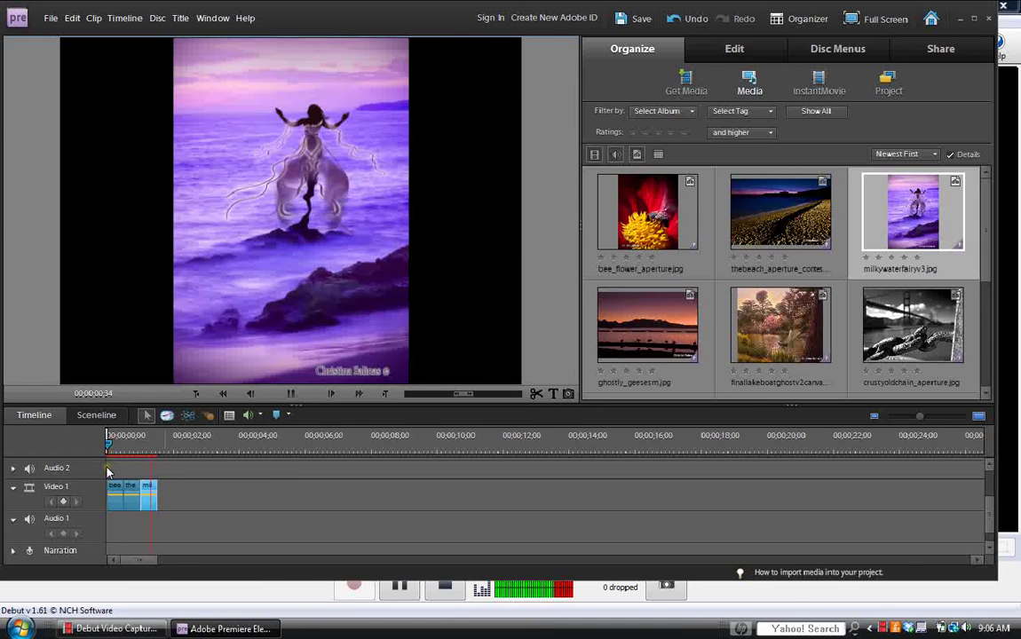
Lengthen the bee_flower_aperture.jpg clip to 00;00;01;01 and open its clip options.
left_click(116, 503)
left_click_drag(128, 498, 139, 500)
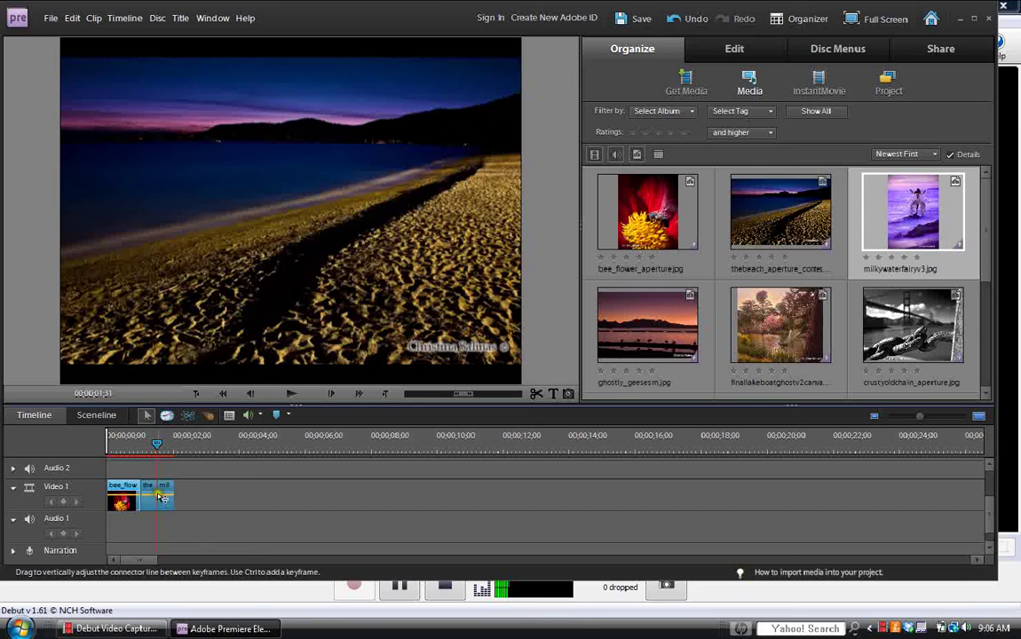
right_click(125, 500)
View the bee flower clip's properties, then go back to the media library thumbnails.
left_click(178, 565)
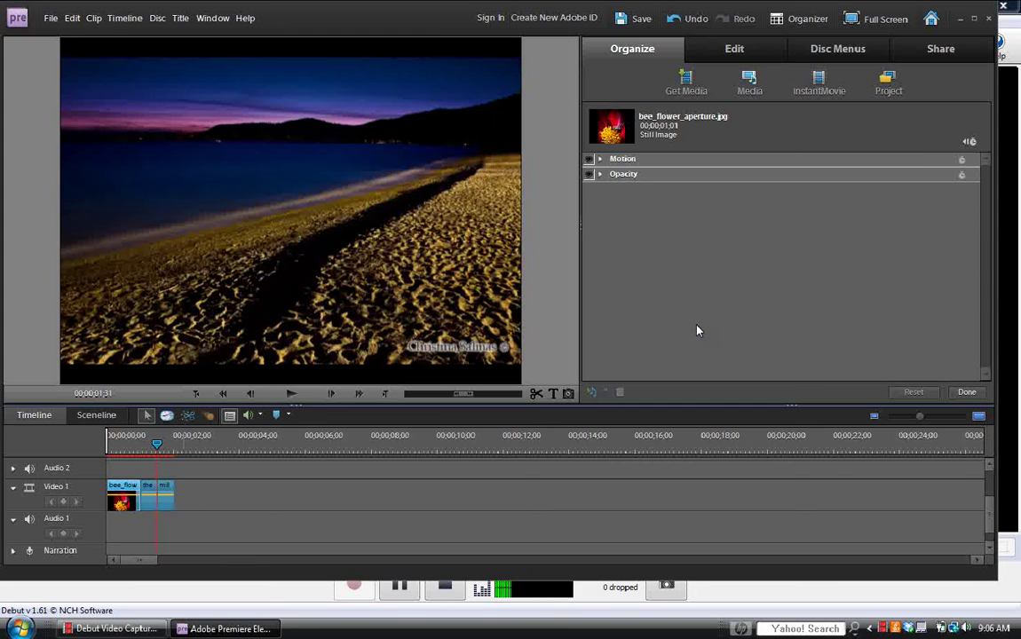
left_click(692, 237)
left_click(200, 470)
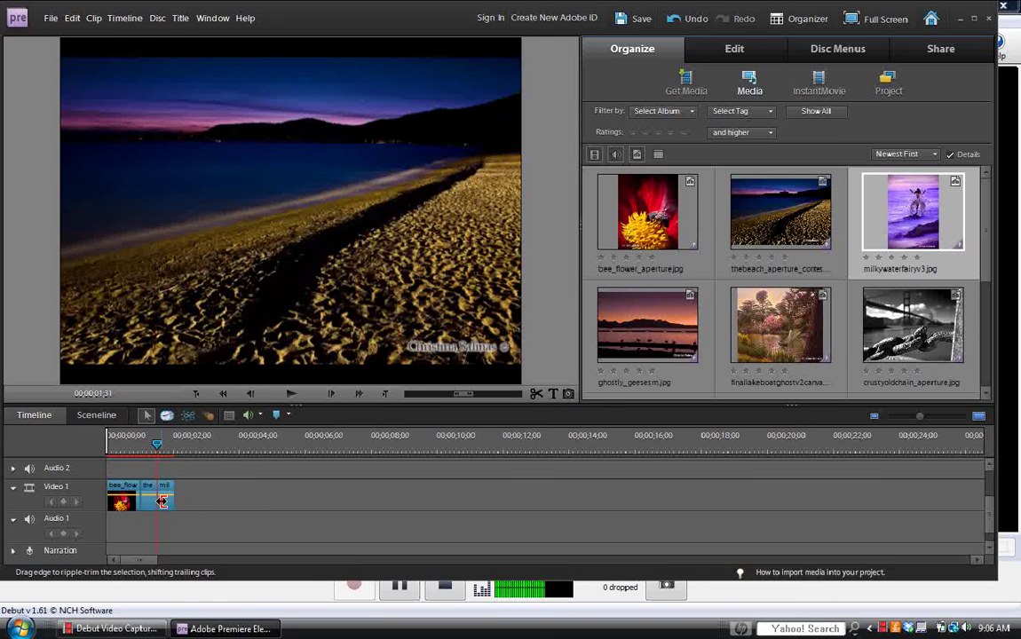
Lengthen the beach and milkywaterfairyv3.jpg clips, then replay the three opening clips from the start.
left_click_drag(162, 503, 168, 499)
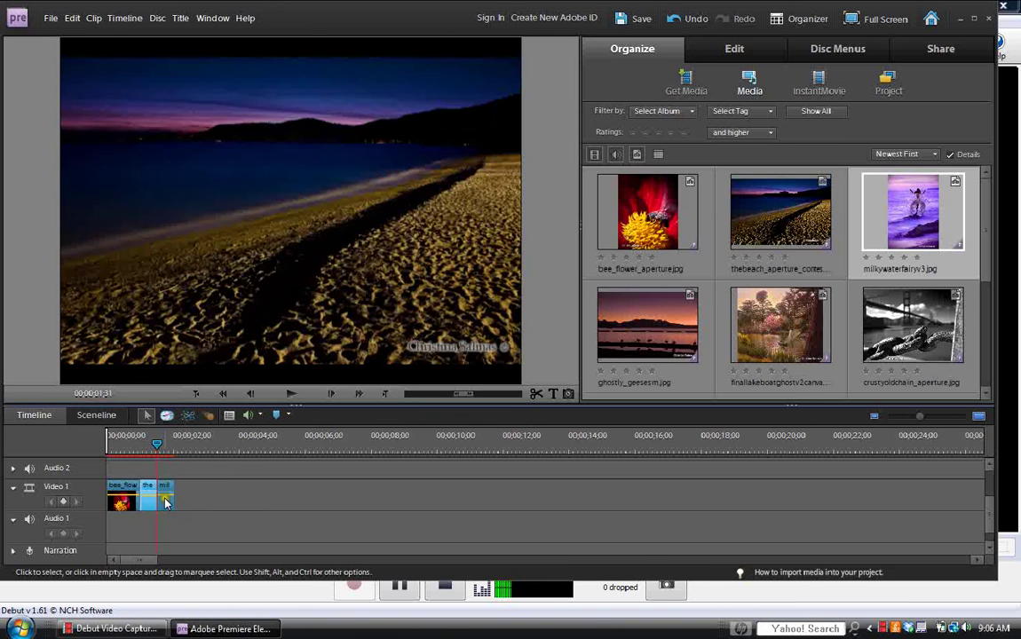
left_click_drag(165, 489, 190, 496)
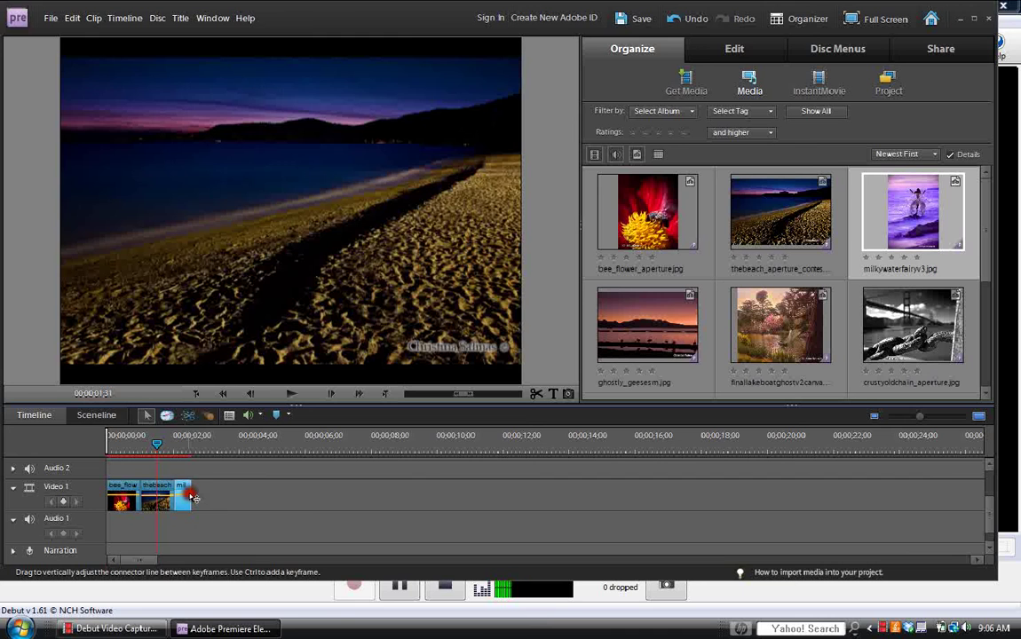
left_click_drag(194, 499, 206, 498)
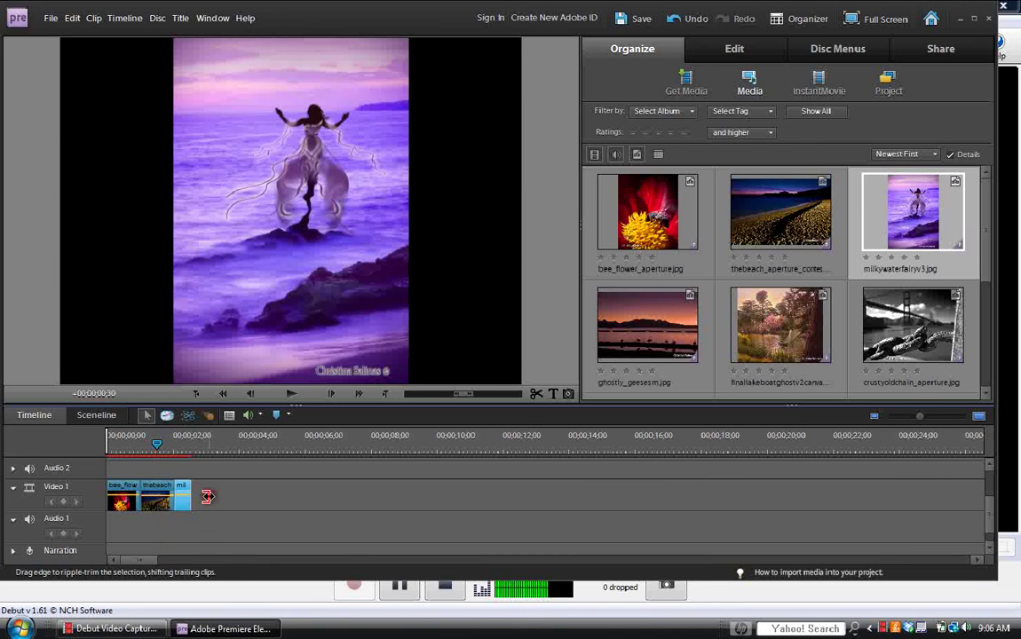
left_click_drag(158, 445, 108, 444)
left_click(292, 393)
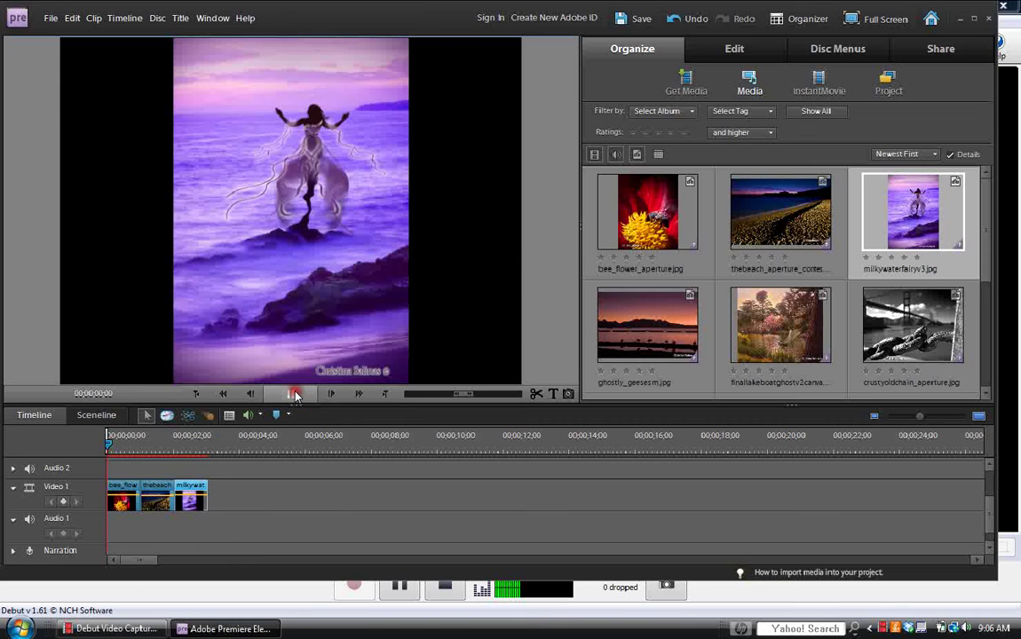
Replay the photo sequence preview from the beginning.
left_click(196, 394)
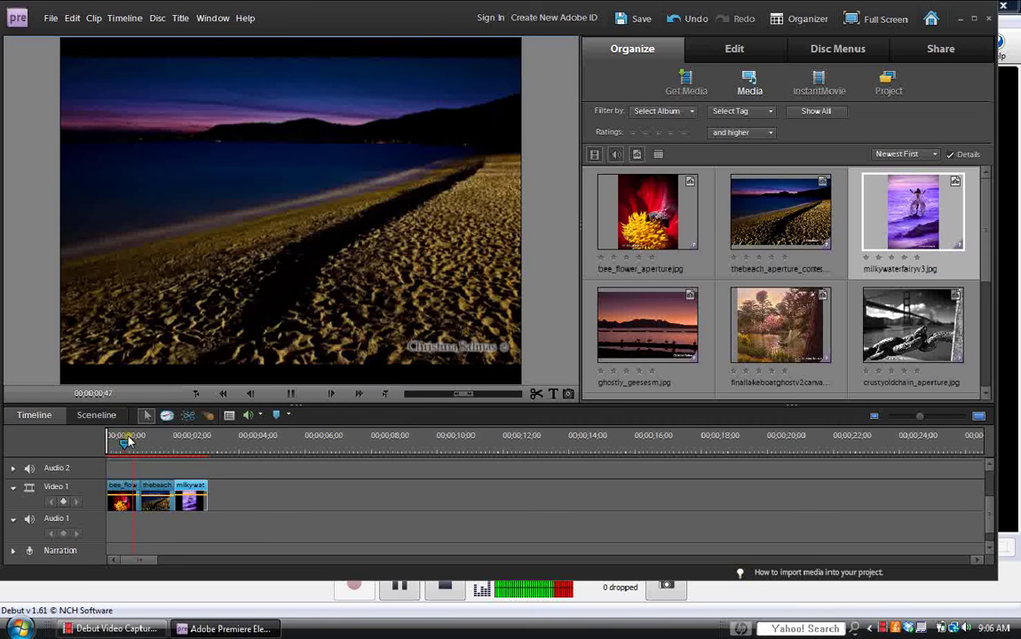
left_click(125, 444)
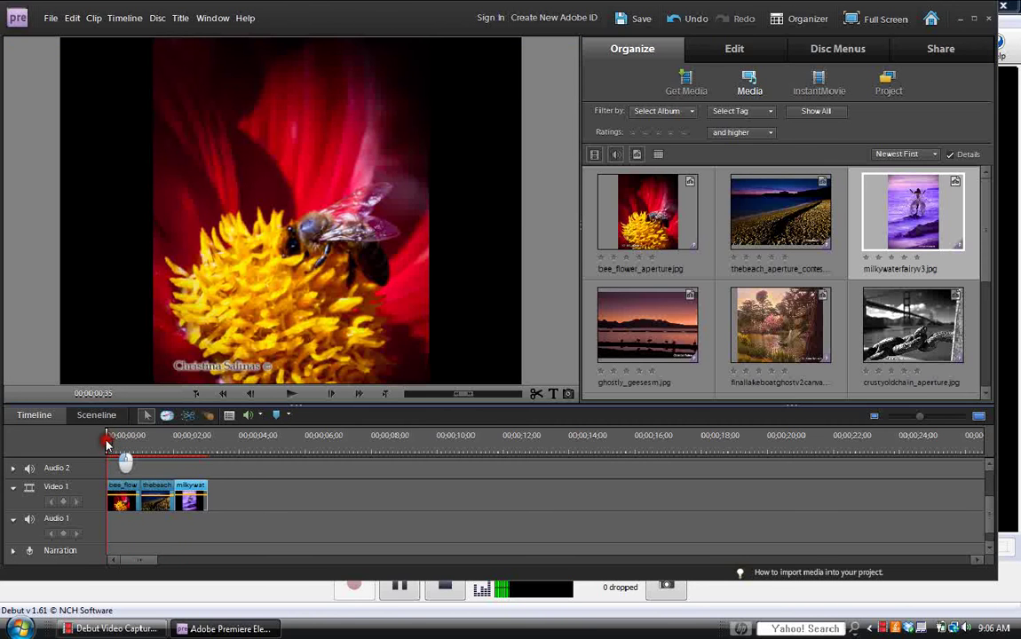
left_click(291, 396)
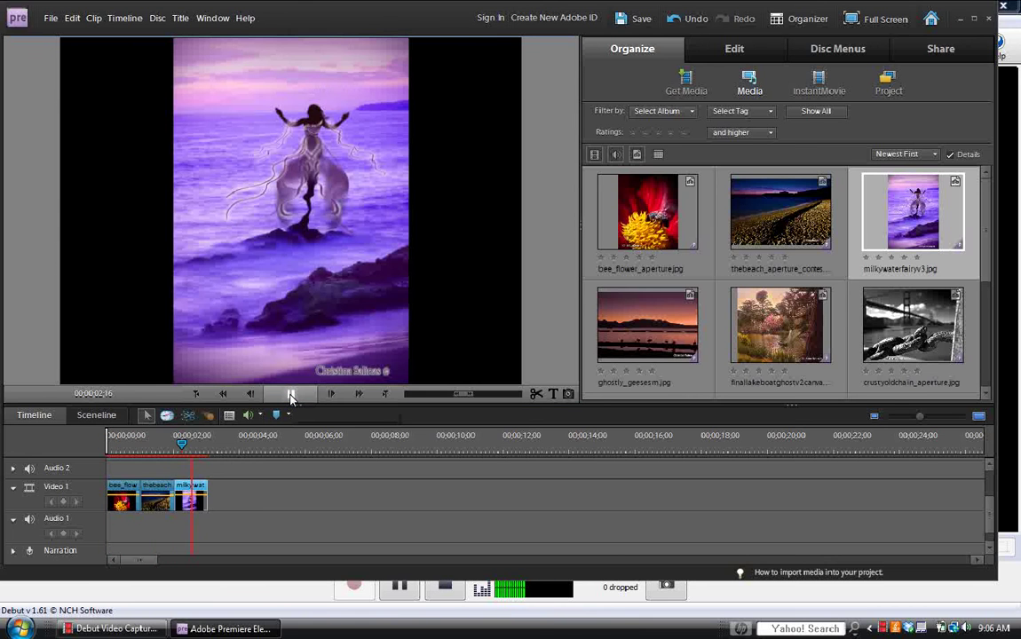
left_click(291, 396)
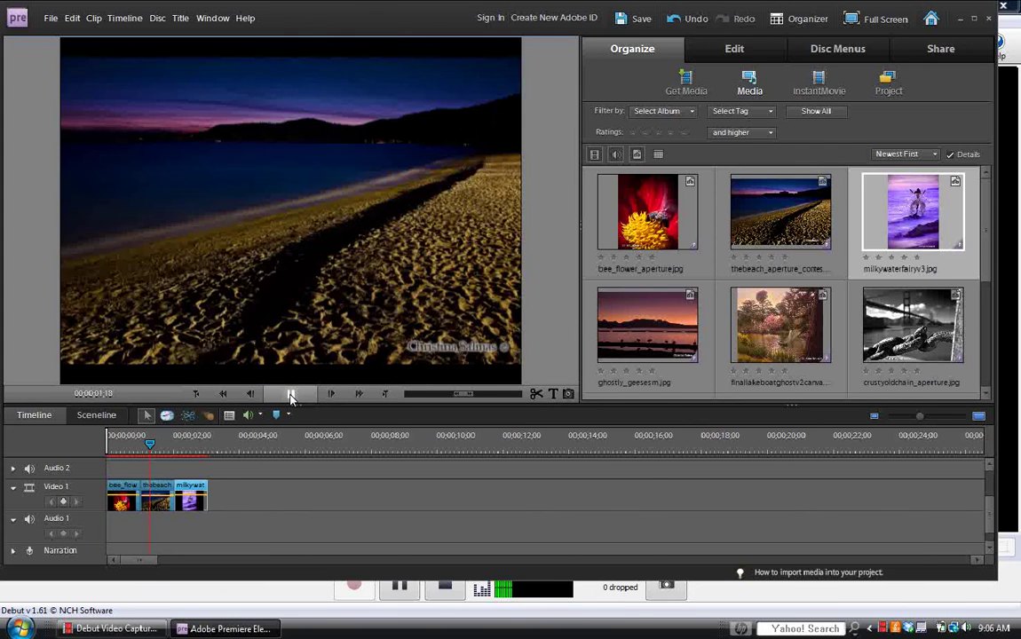
Pause and resume the Debut screen recording, returning to Premiere Elements.
left_click(178, 592)
left_click(399, 582)
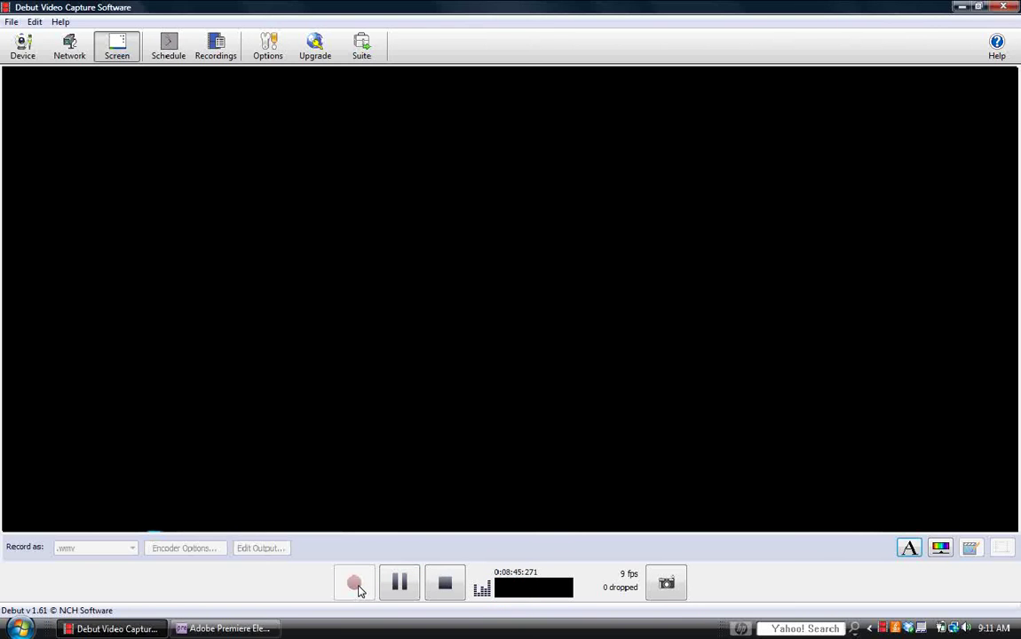
left_click(355, 584)
left_click(264, 629)
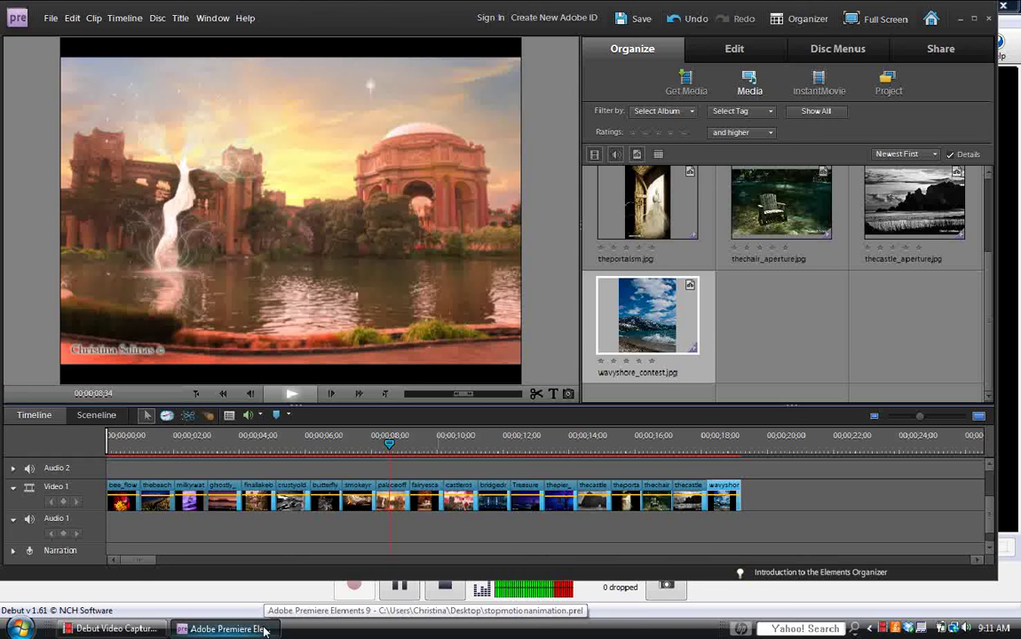
Scrub and replay the photo sequence, stopping on the fairy photo, then return to the start.
left_click_drag(391, 446, 69, 445)
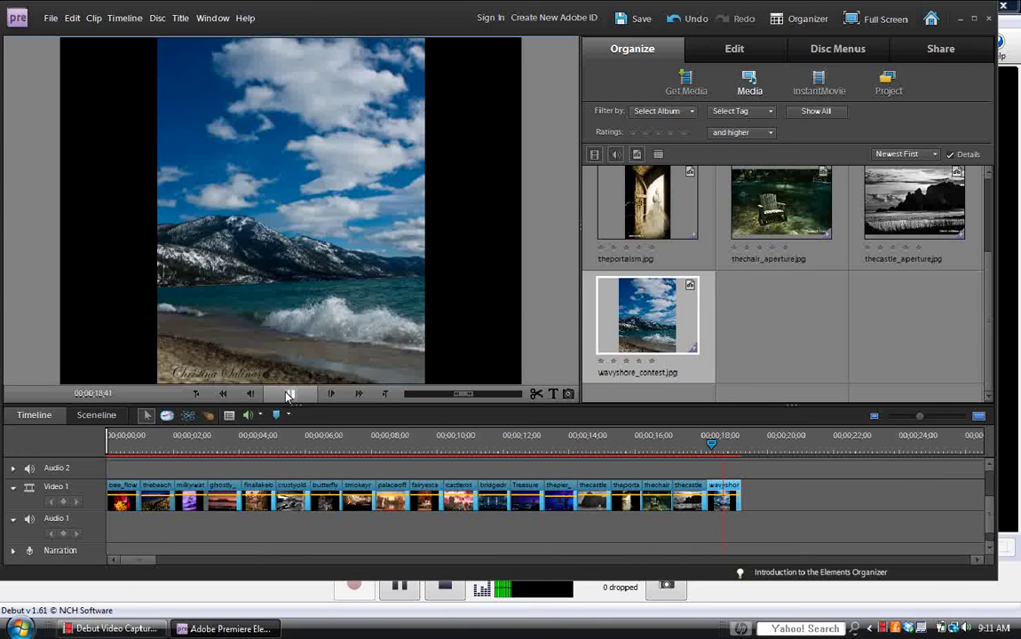
left_click(287, 395)
left_click(287, 396)
left_click(288, 395)
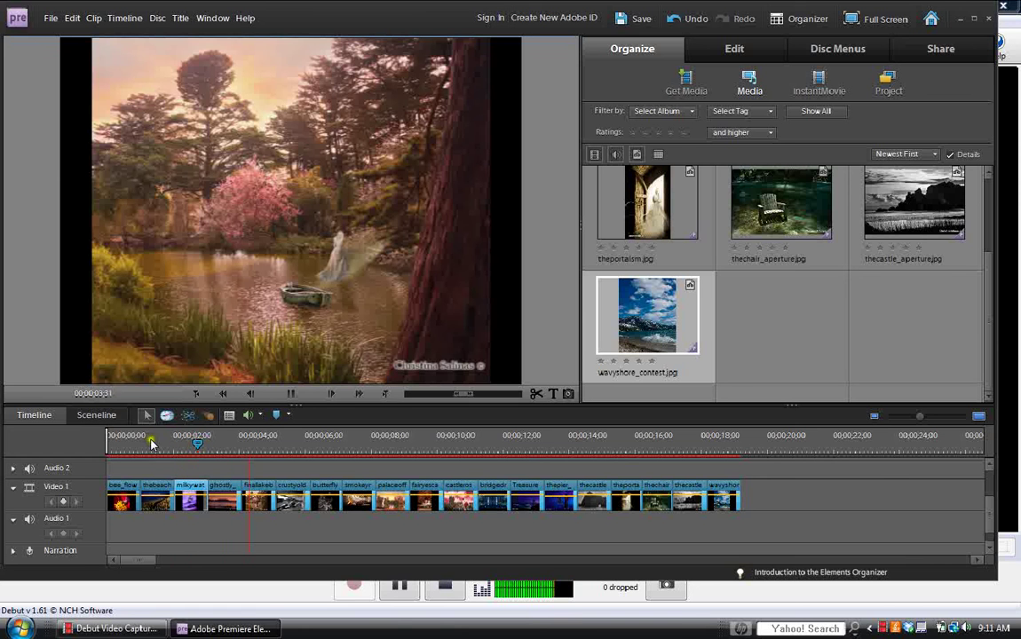
left_click_drag(151, 444, 199, 442)
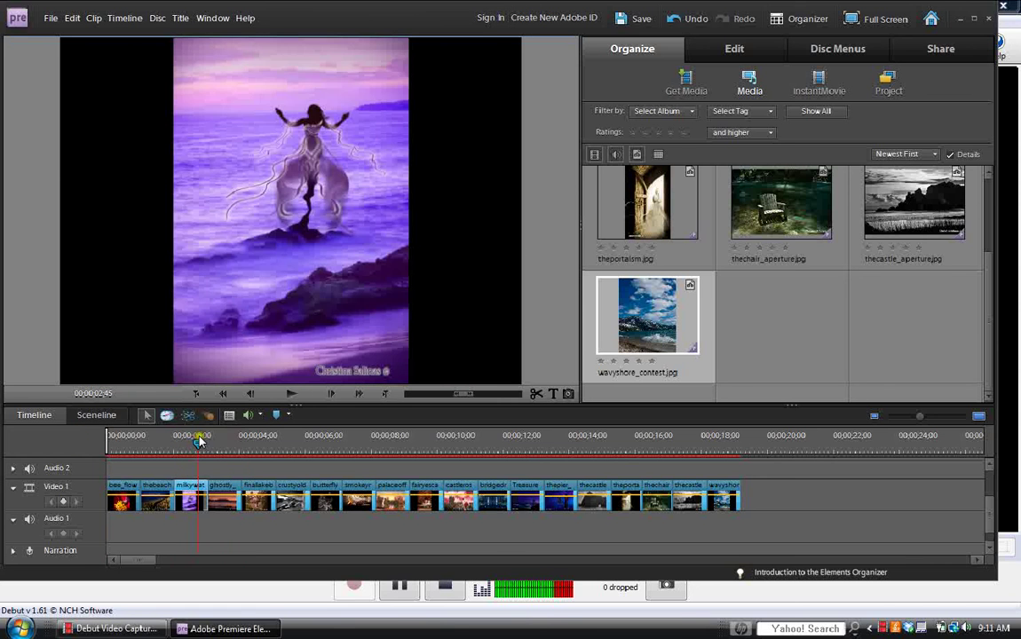
left_click(196, 394)
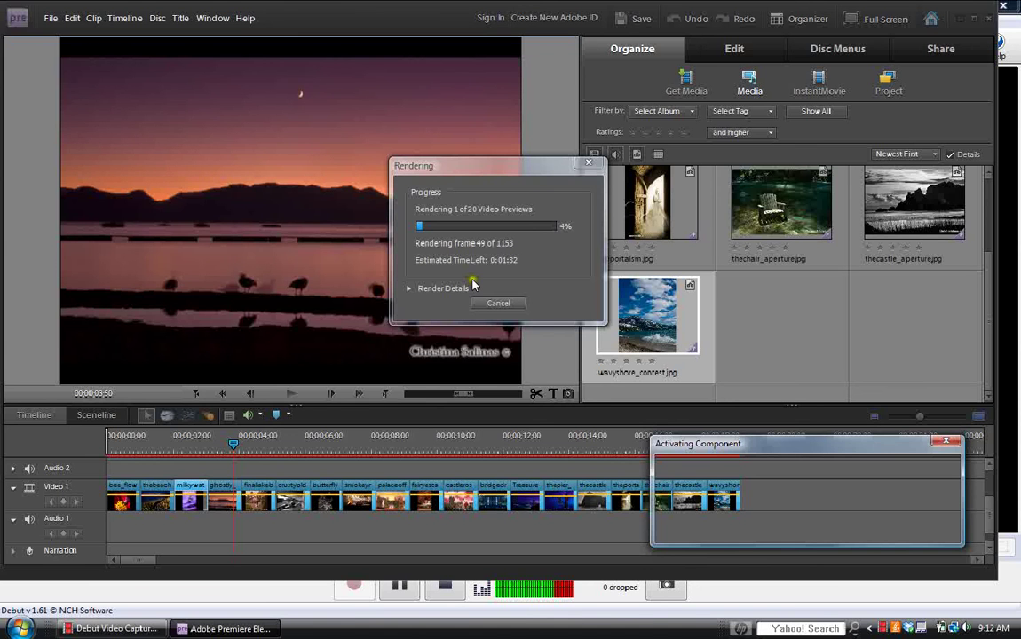
Pause Debut's recording while the previews render, then bring Premiere Elements 9 forward again.
left_click(138, 632)
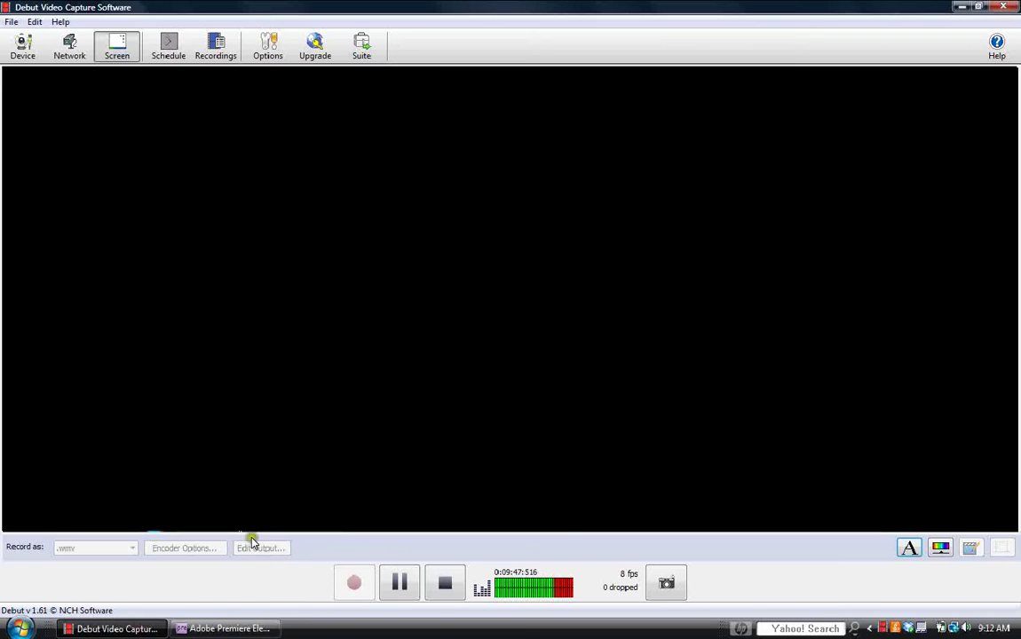
left_click(397, 577)
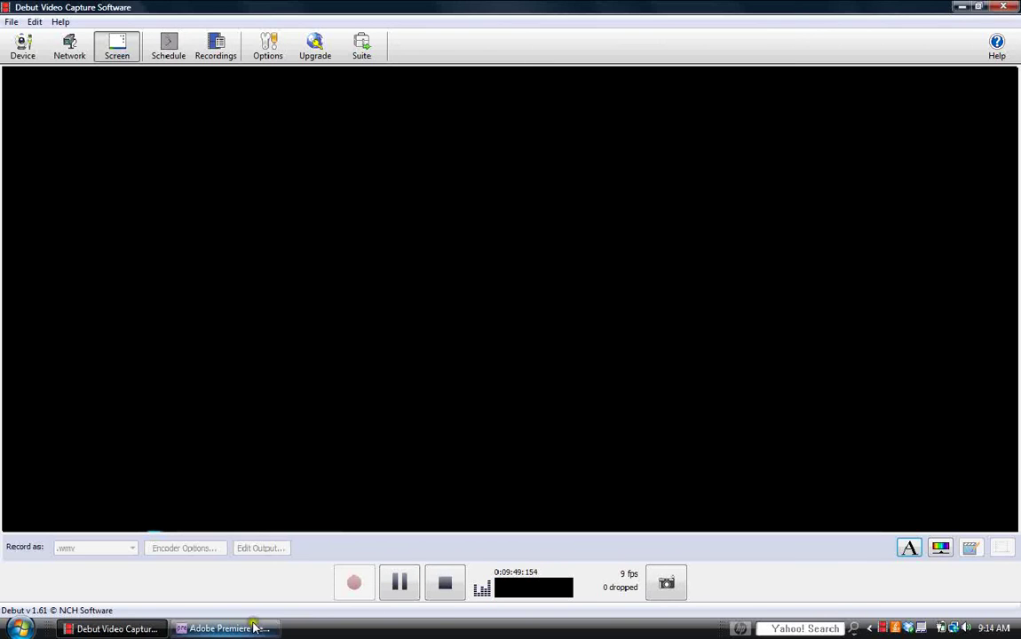
left_click(254, 628)
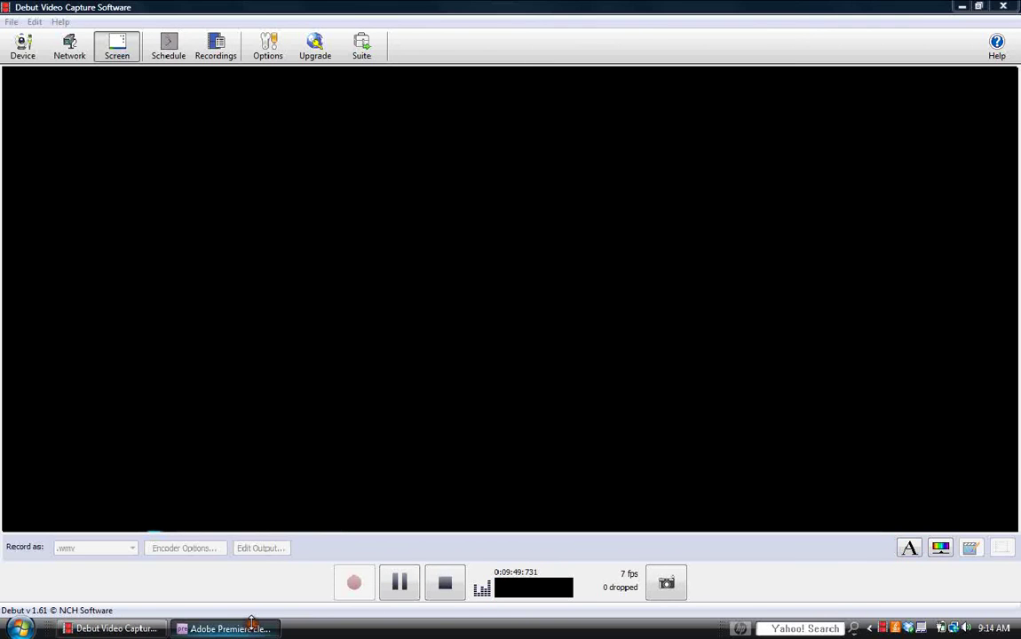
left_click(202, 630)
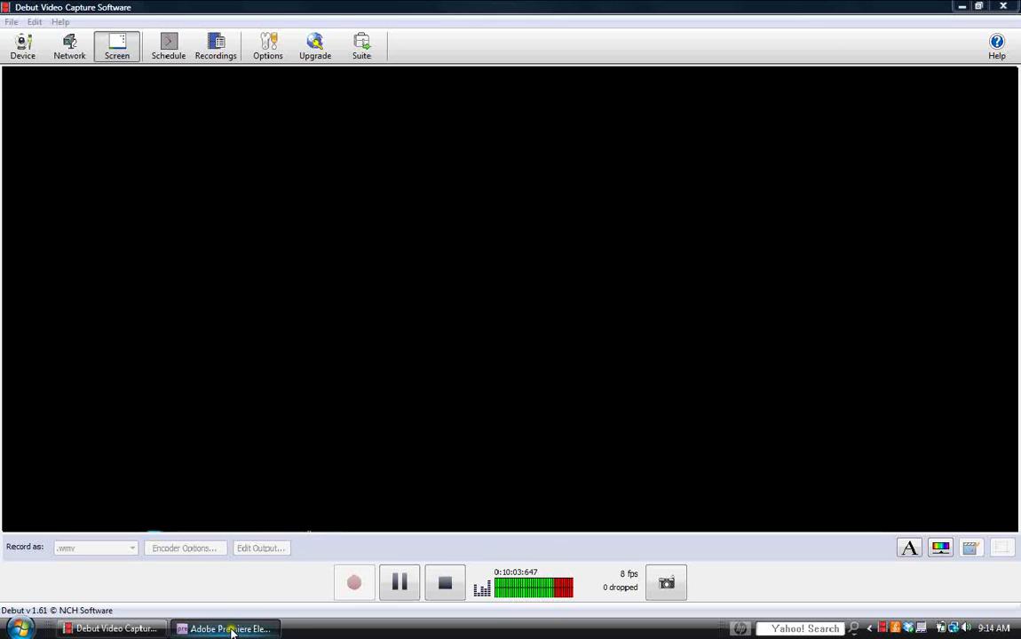
left_click(231, 630)
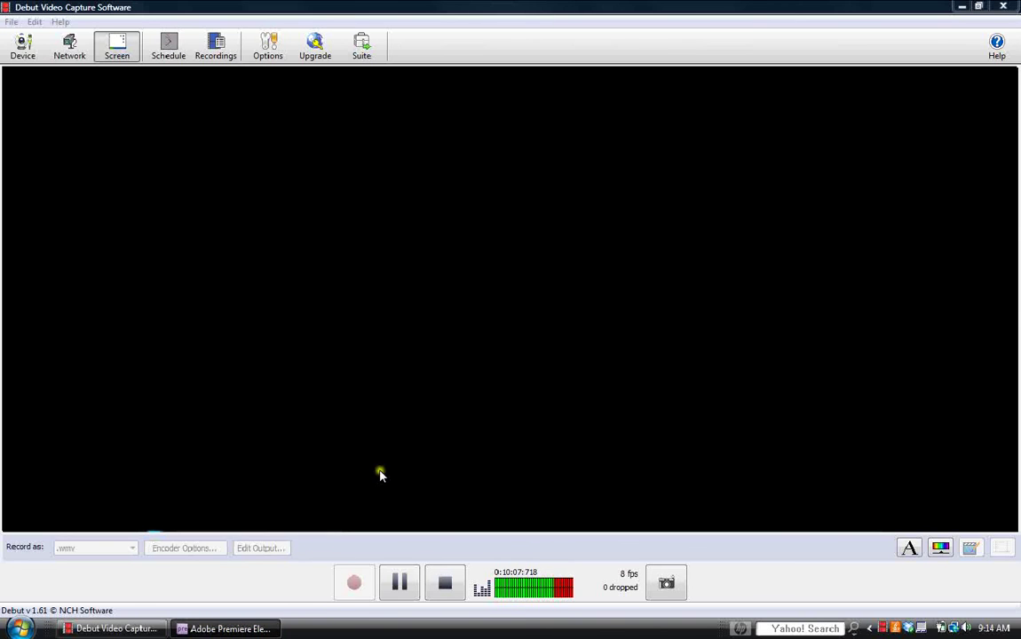
left_click(201, 632)
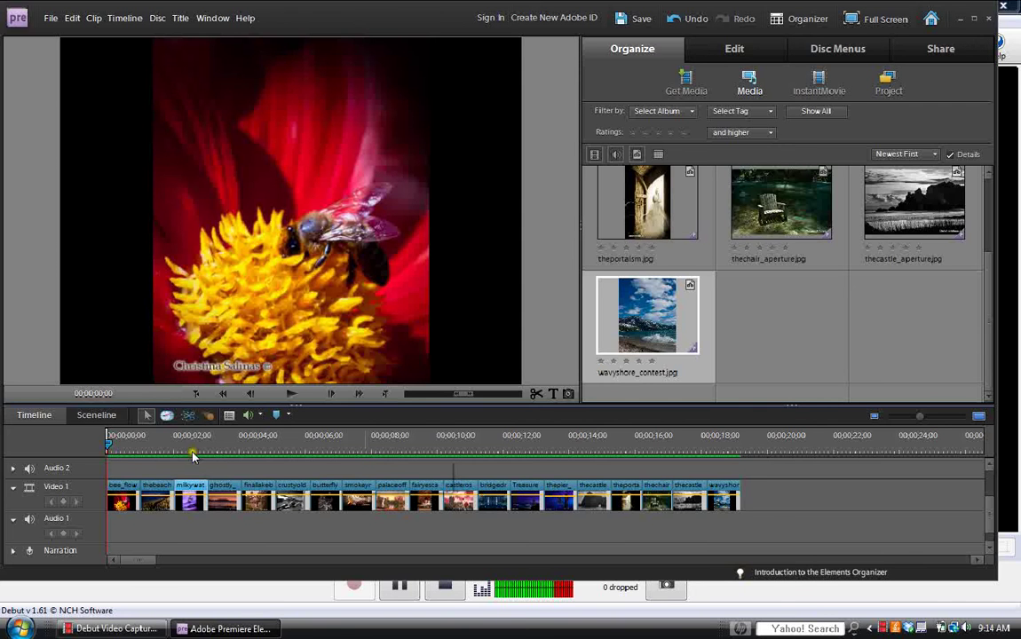
Play the rendered sequence from the start and stop on the beach photo.
left_click(296, 397)
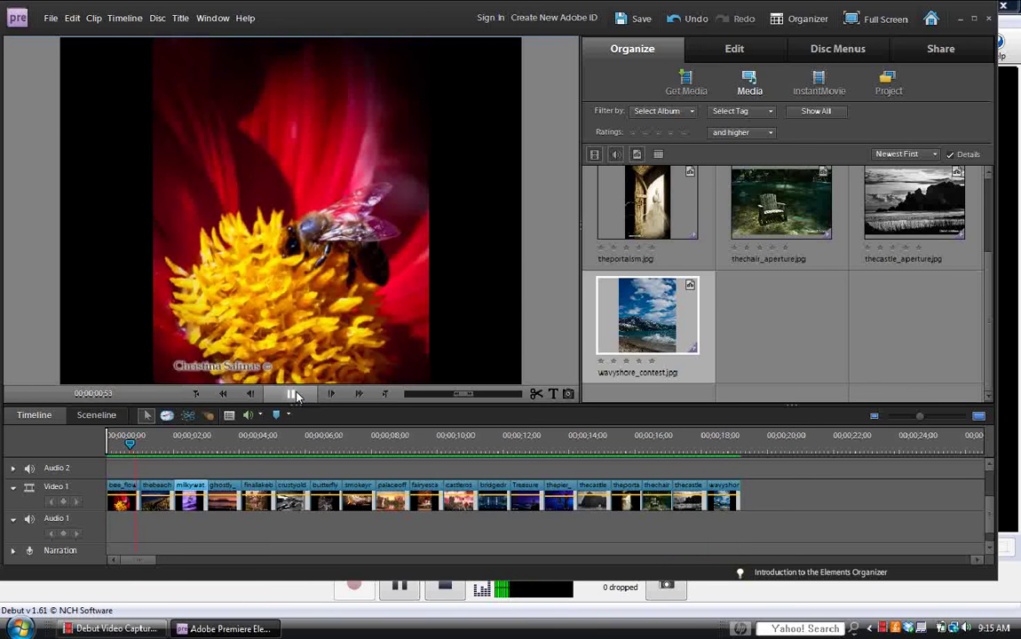
left_click(295, 395)
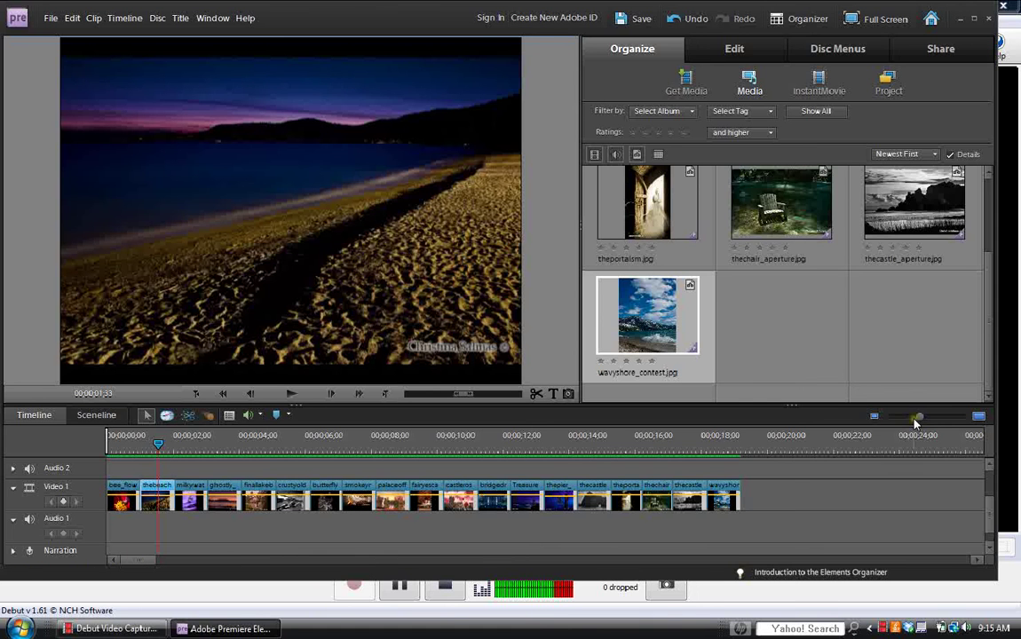
left_click_drag(915, 421, 898, 425)
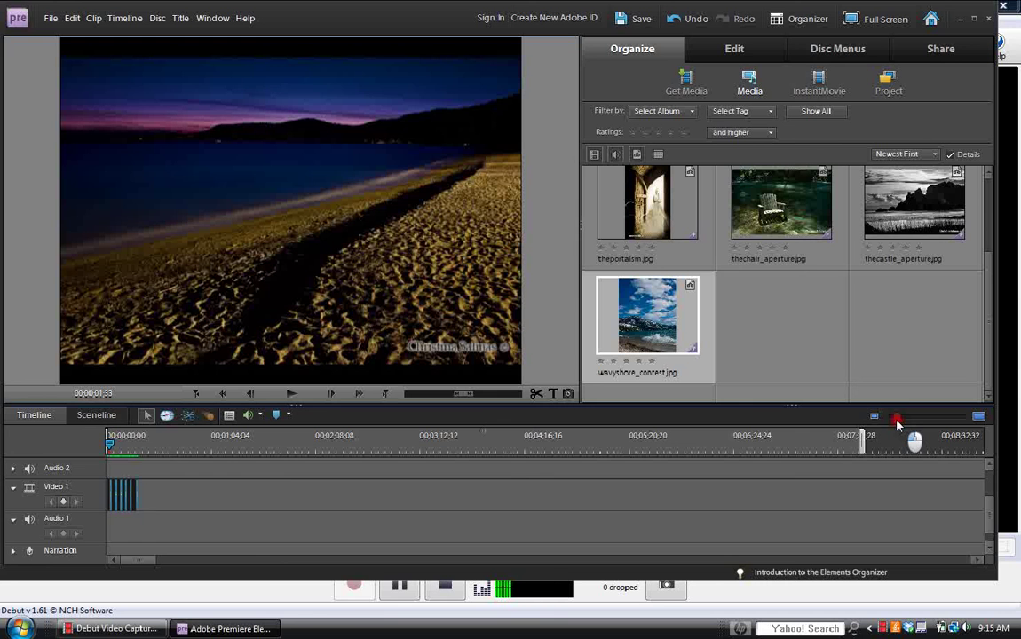
Select all the photo clips on Video 1 and shift the whole sequence later in time.
left_click_drag(899, 421, 921, 423)
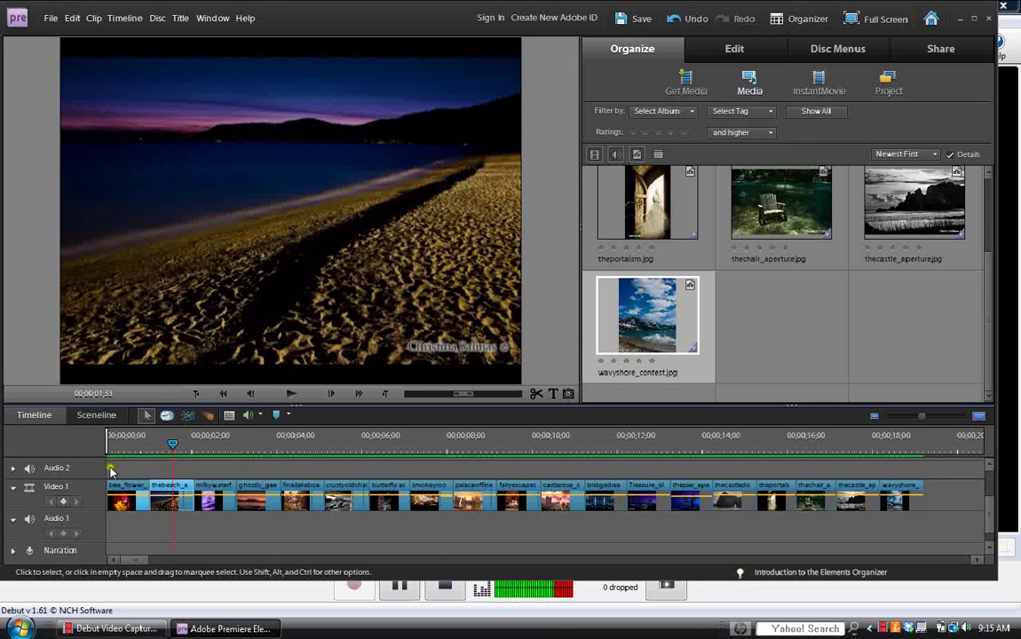
left_click_drag(109, 484, 940, 521)
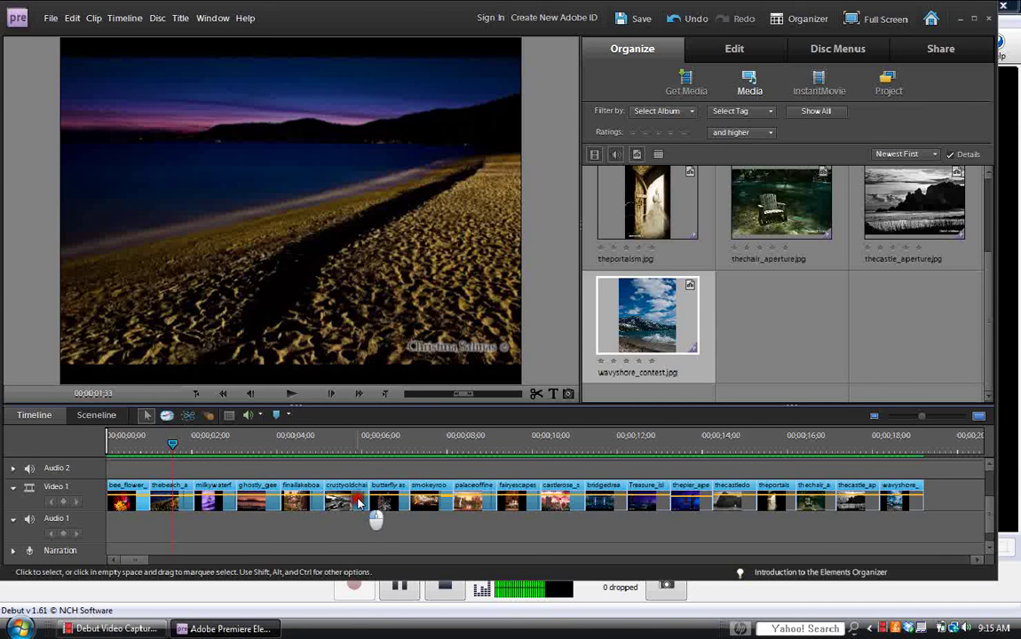
left_click_drag(371, 498, 425, 503)
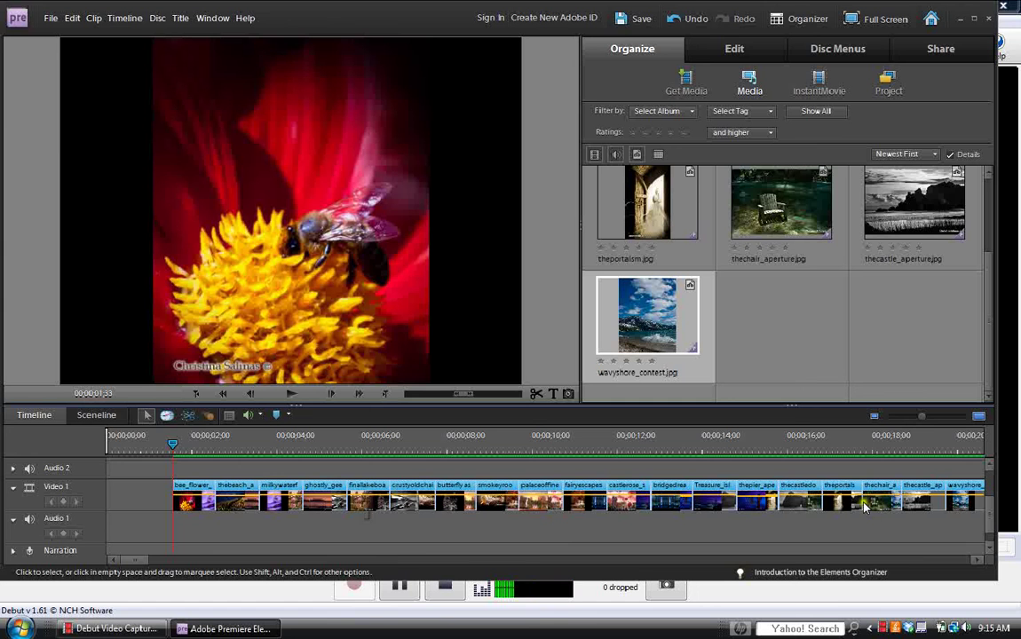
Pull the work area end back toward the start and zoom so all clips fit in view.
scroll(991, 526, "down", 2)
scroll(932, 435, "up", 2)
left_click_drag(925, 415, 891, 424)
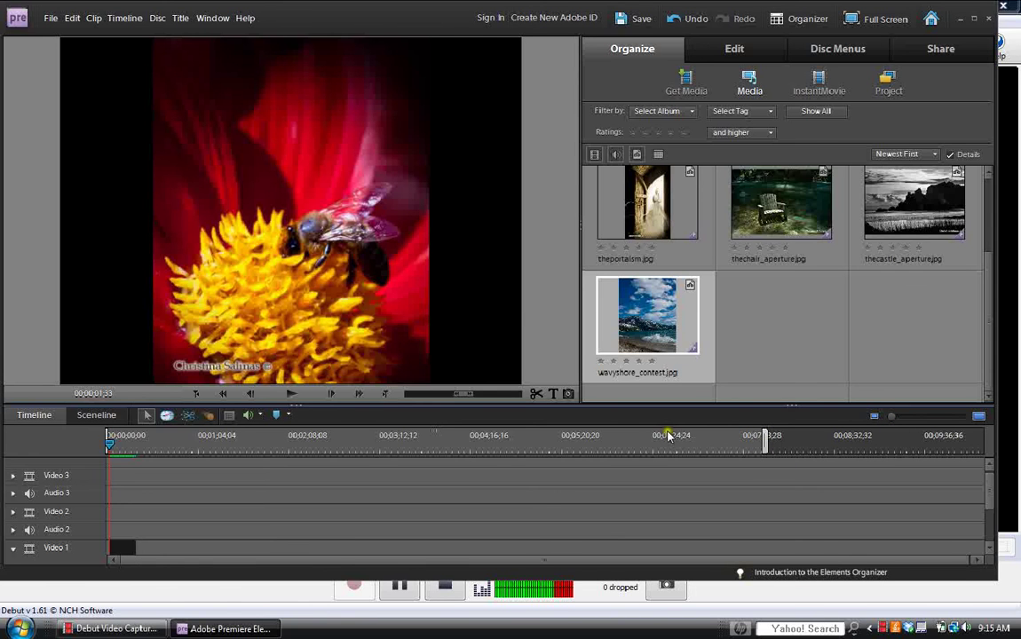
left_click_drag(768, 447, 153, 444)
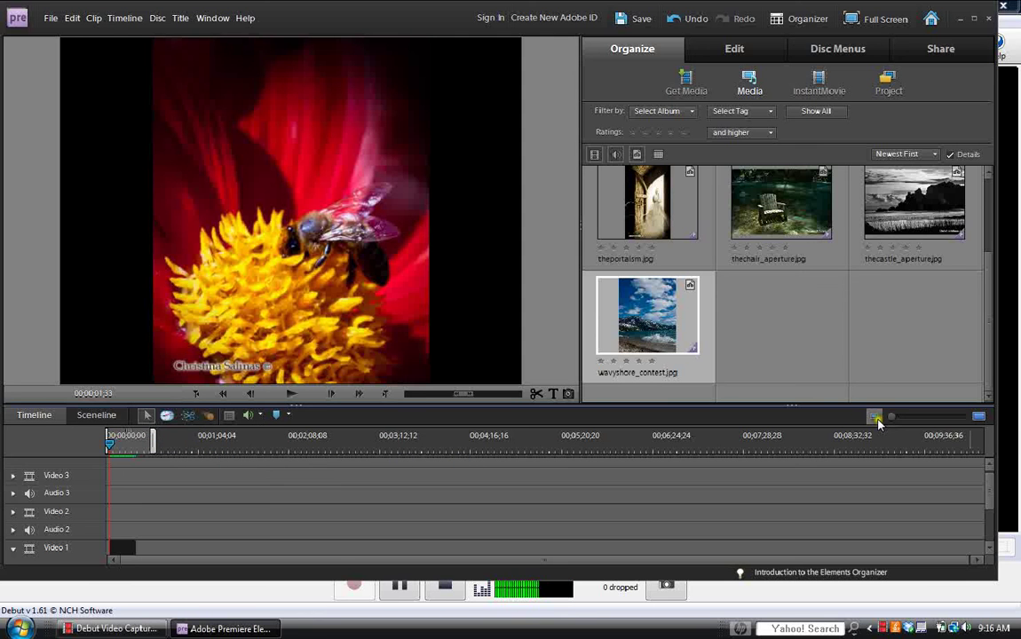
left_click_drag(922, 420, 920, 421)
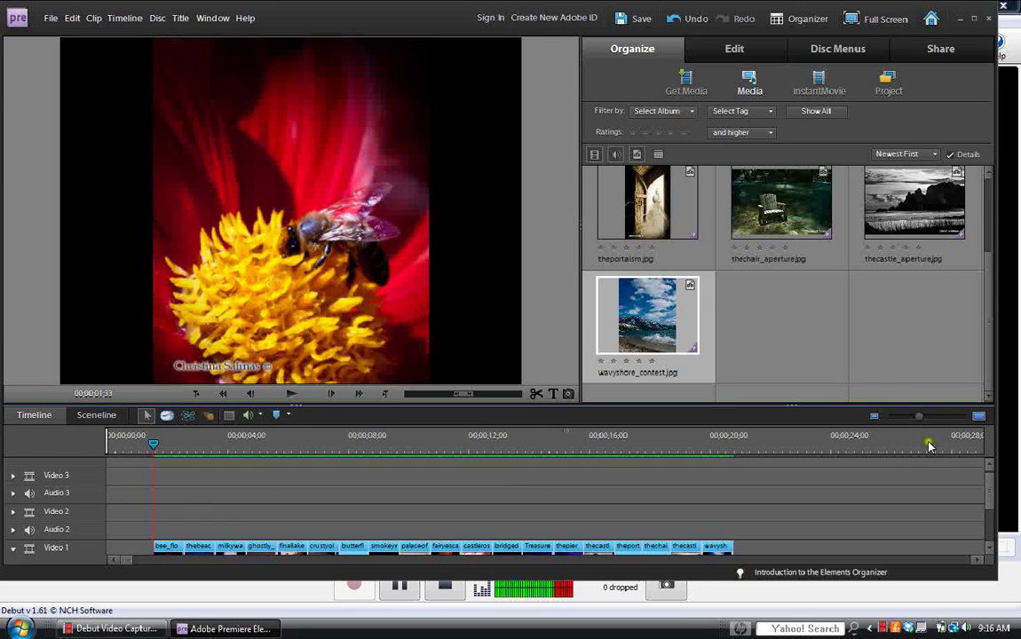
left_click_drag(920, 417, 912, 421)
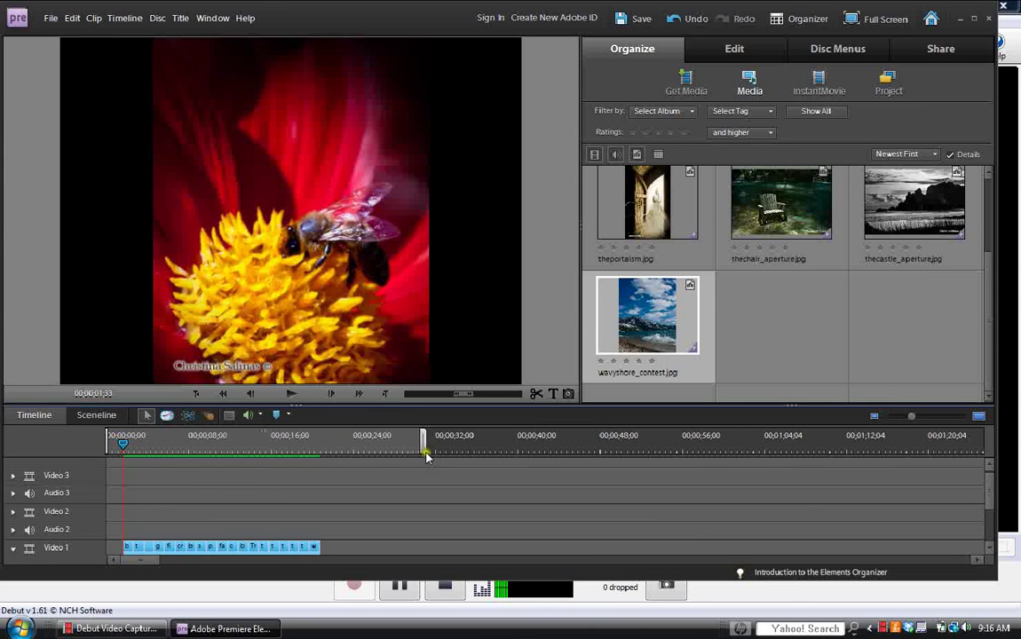
Set the work area from the timeline beginning to the clips' end, then zoom in on the clips.
left_click_drag(420, 444, 325, 448)
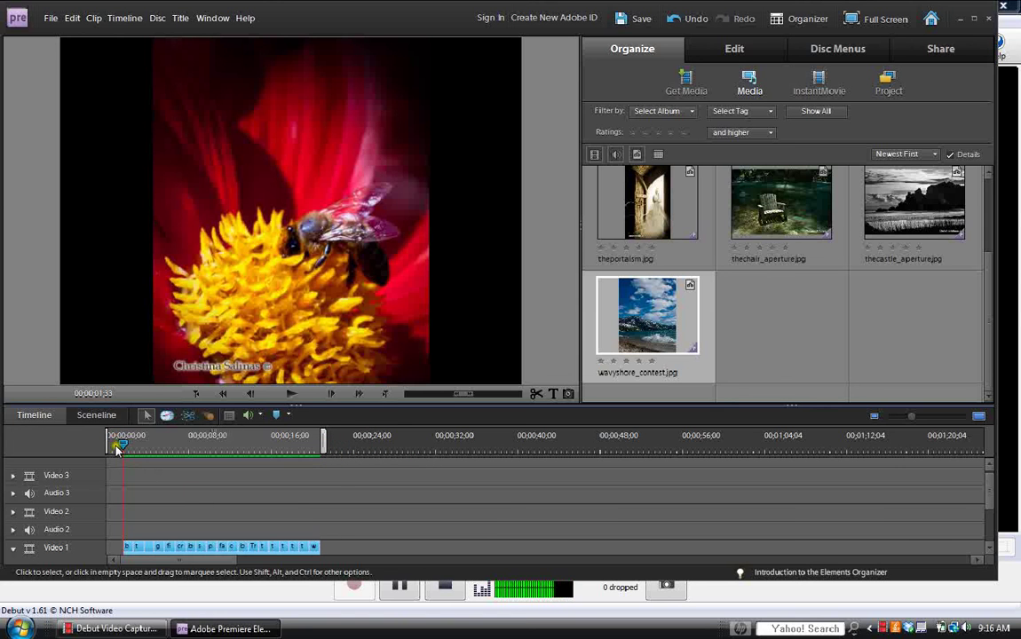
left_click_drag(108, 441, 121, 446)
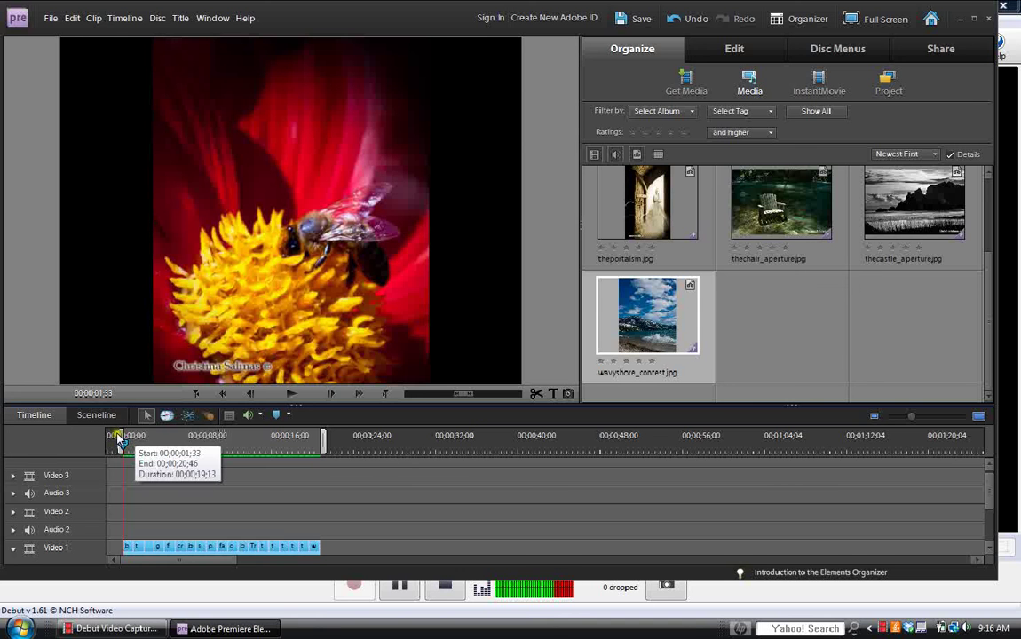
mouse_move(120, 442)
left_mouse_down()
mouse_move(128, 446)
mouse_move(93, 438)
left_mouse_up()
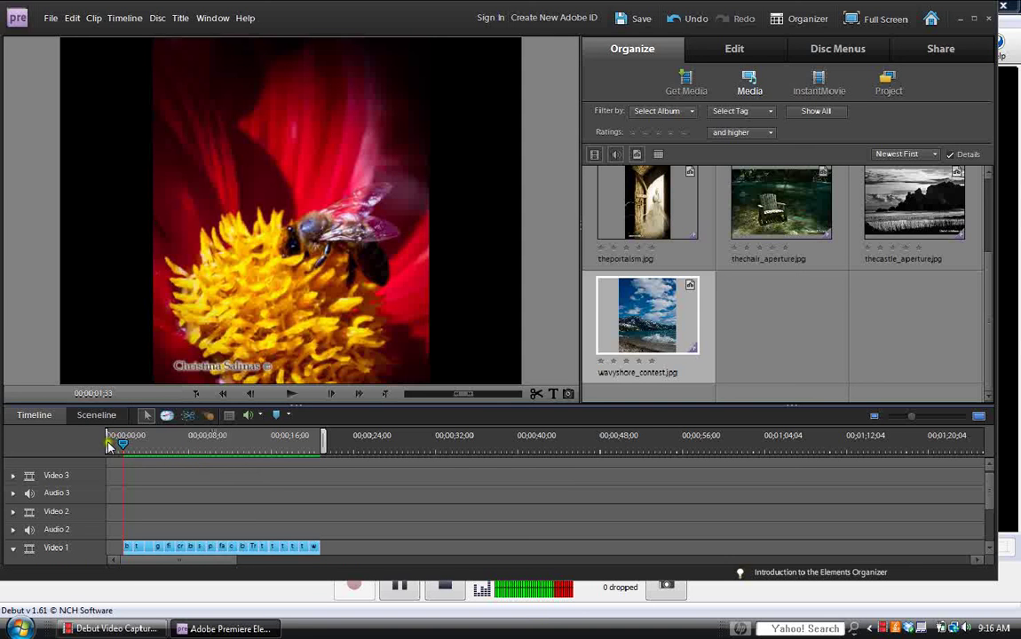
left_click_drag(110, 446, 185, 448)
left_click_drag(316, 451, 241, 450)
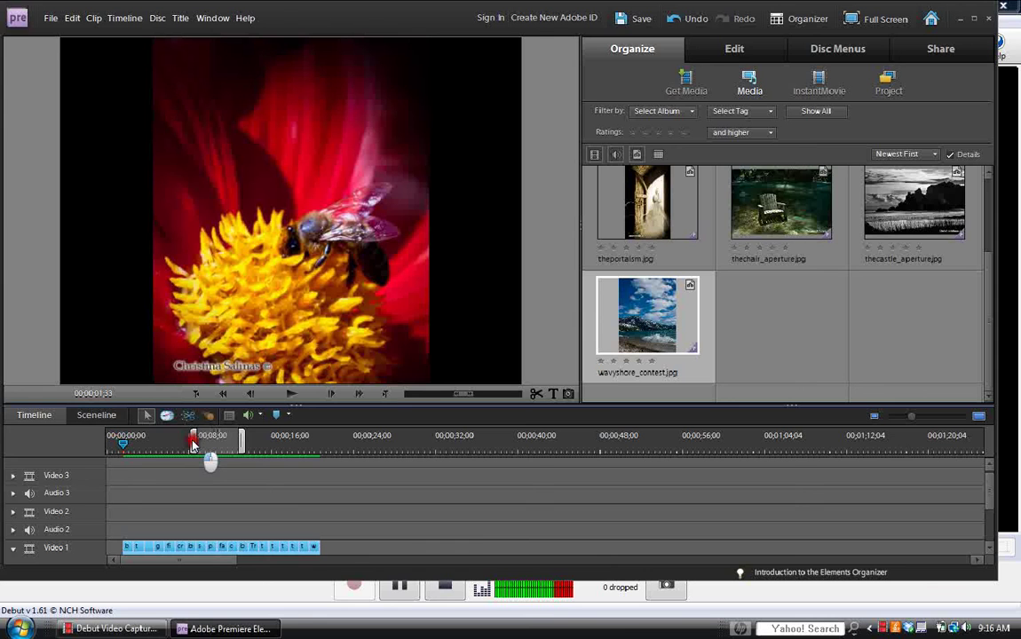
mouse_move(194, 444)
left_mouse_down()
mouse_move(82, 443)
mouse_move(104, 449)
left_mouse_up()
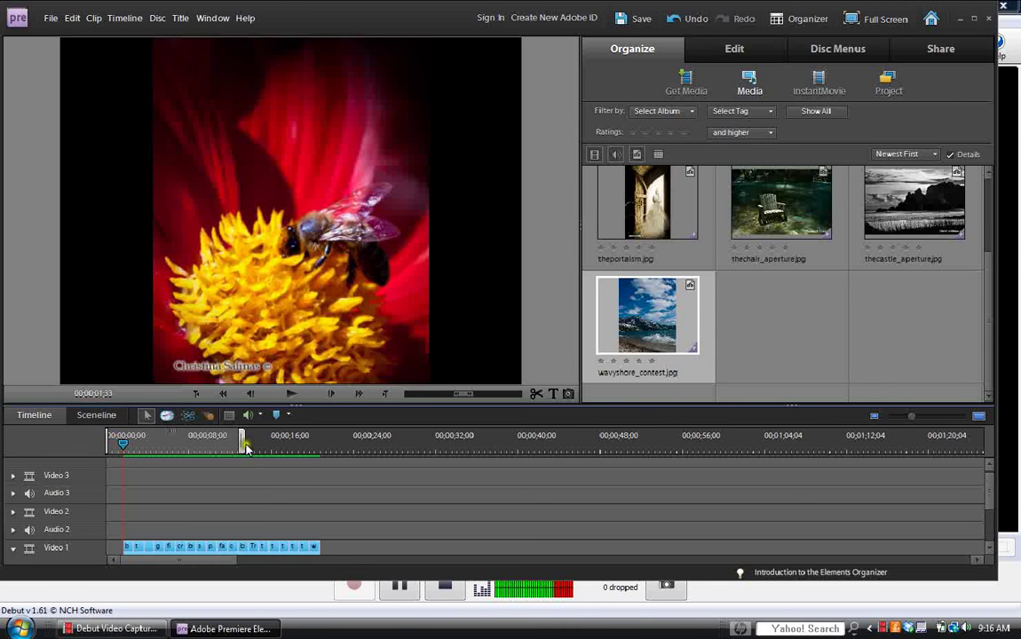
mouse_move(247, 449)
left_mouse_down()
mouse_move(347, 458)
mouse_move(395, 448)
mouse_move(381, 447)
left_mouse_up()
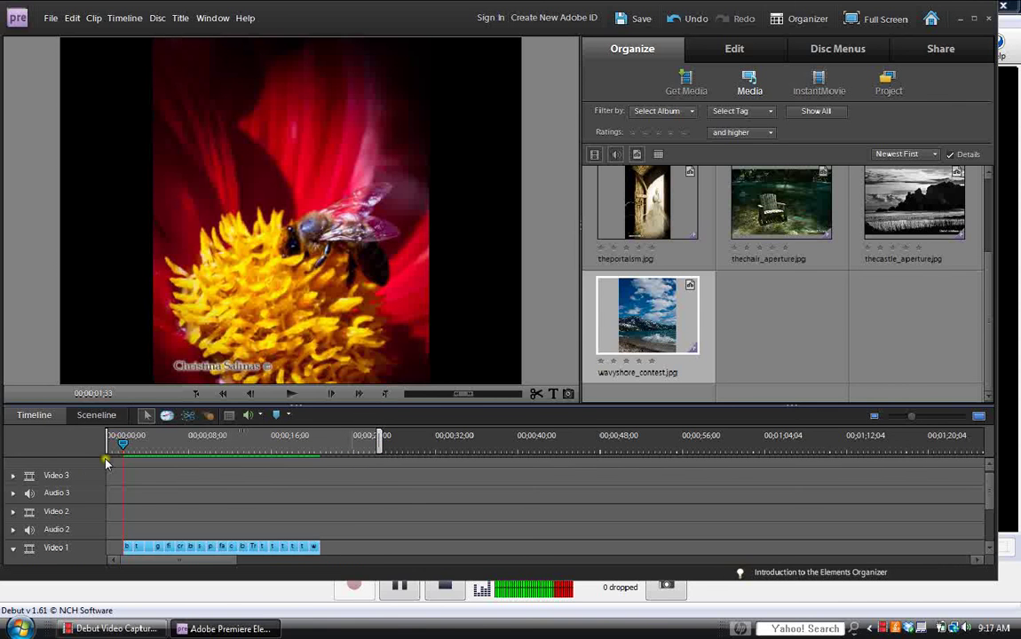
left_click_drag(917, 419, 928, 420)
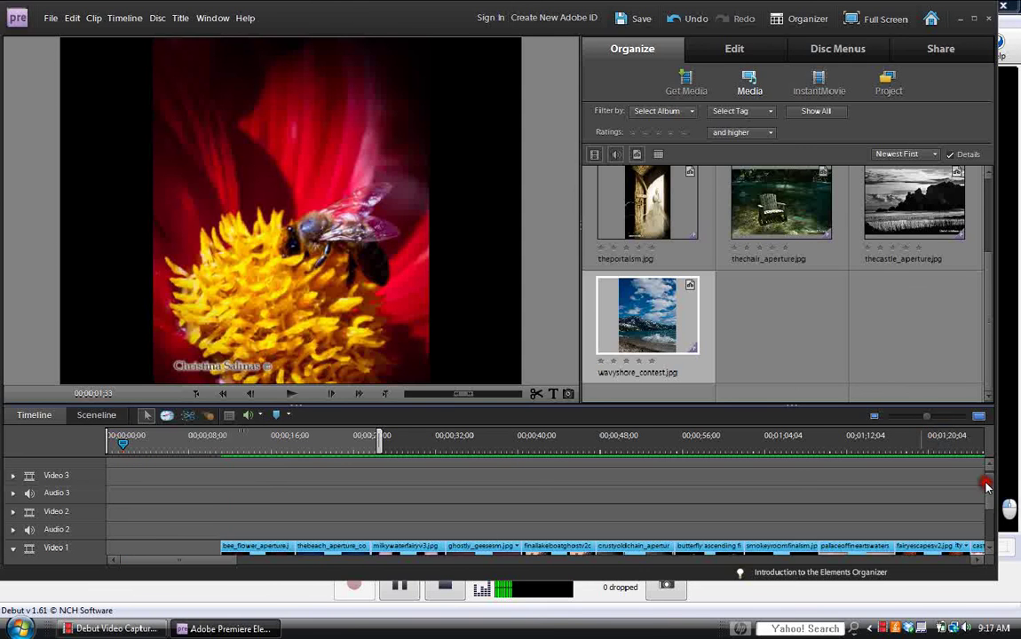
Expand the Video 1 track to show clip thumbnails and move the playhead back to 00;00;00;00.
left_click(991, 532)
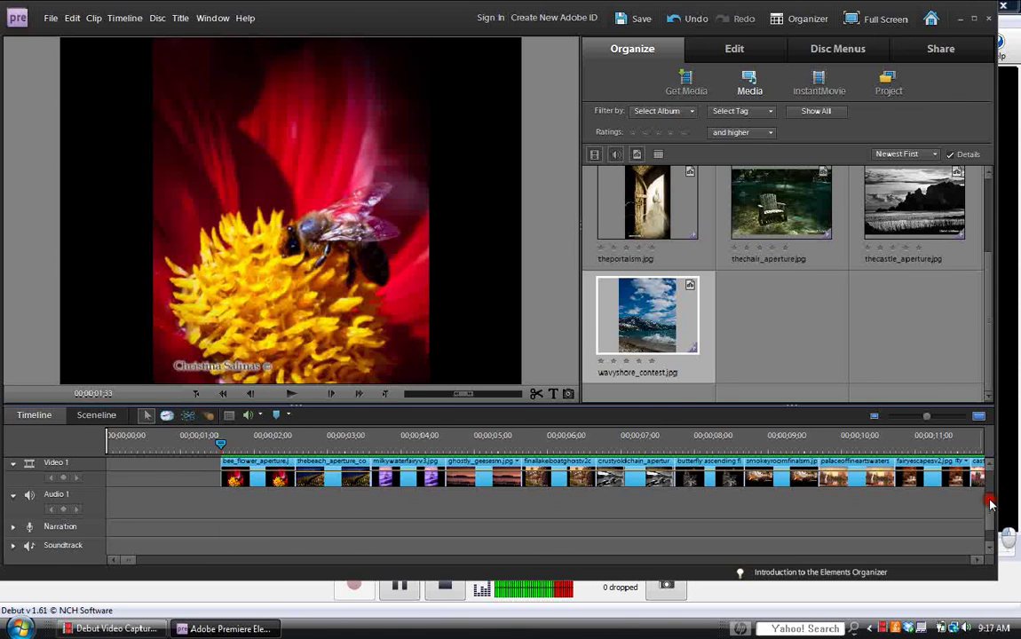
scroll(992, 488, "up", 3)
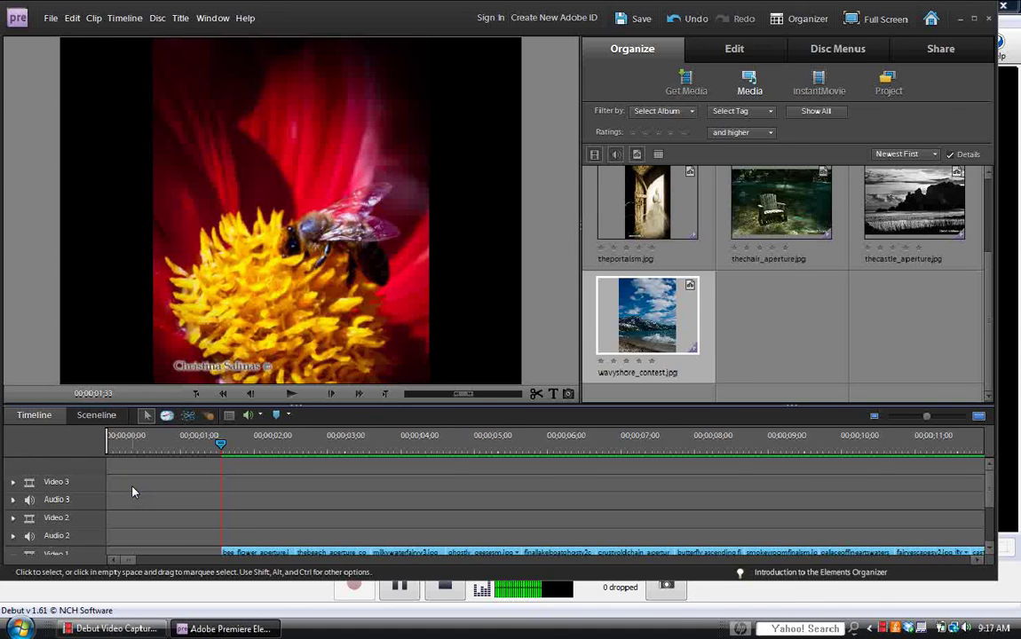
left_click(990, 506)
left_click_drag(990, 506, 991, 514)
left_click(990, 513)
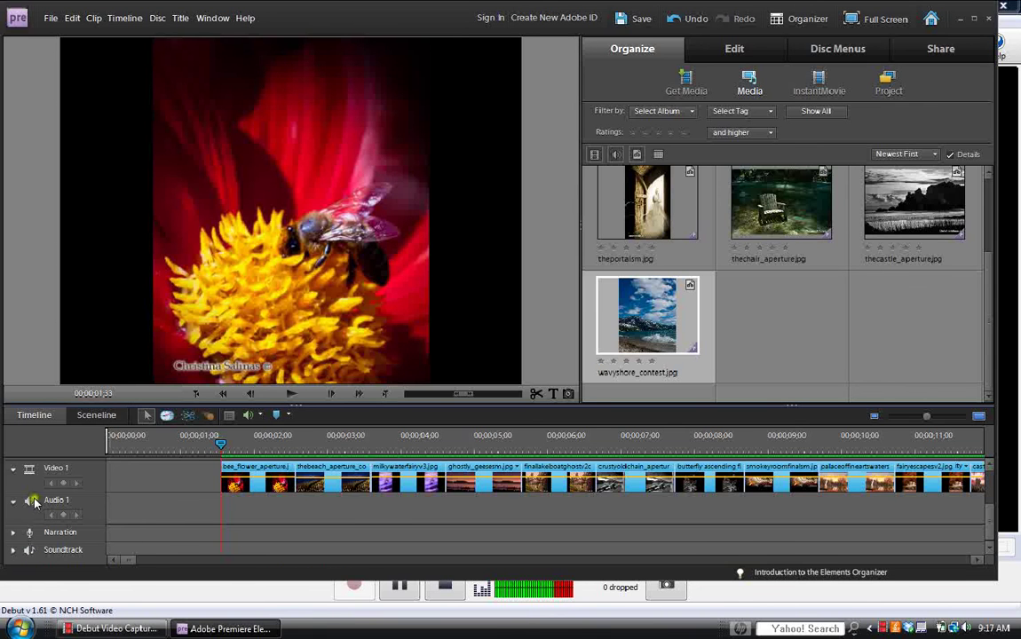
left_click(133, 520)
scroll(992, 524, "up", 1)
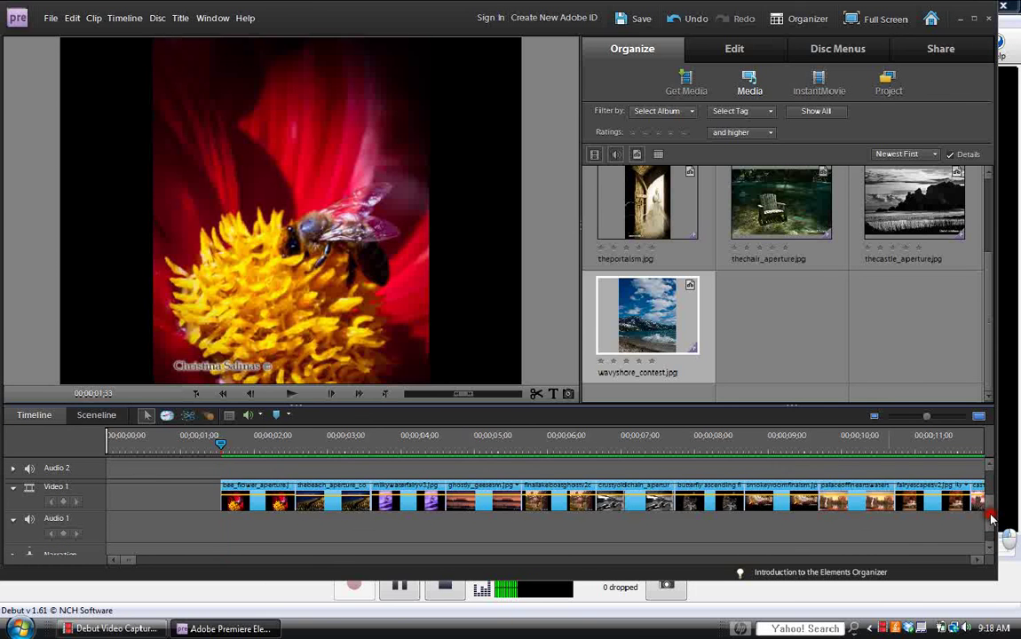
scroll(992, 524, "up", 1)
scroll(992, 520, "up", 1)
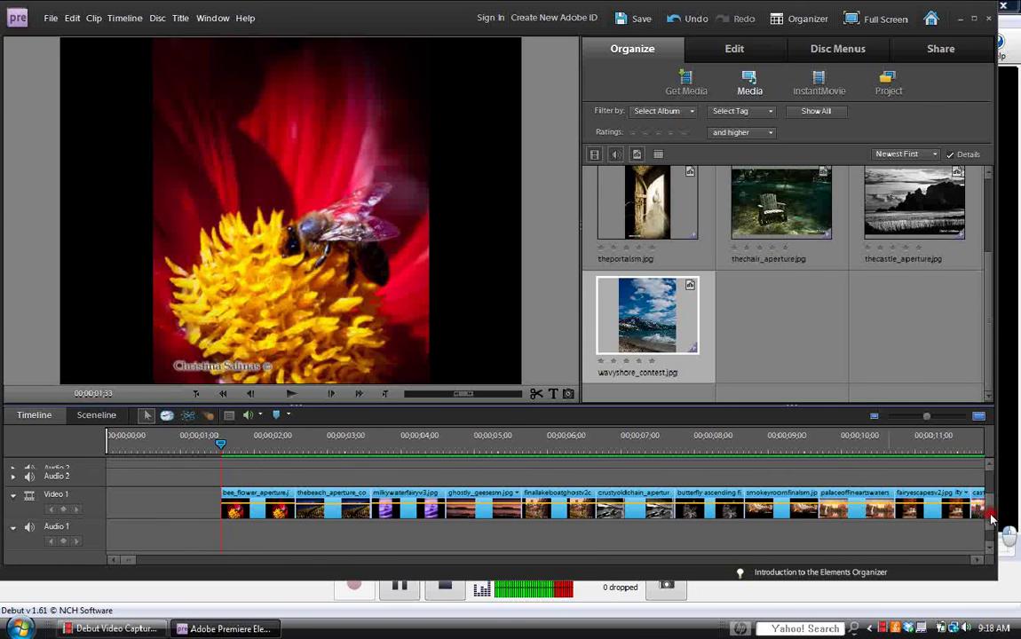
scroll(992, 513, "up", 2)
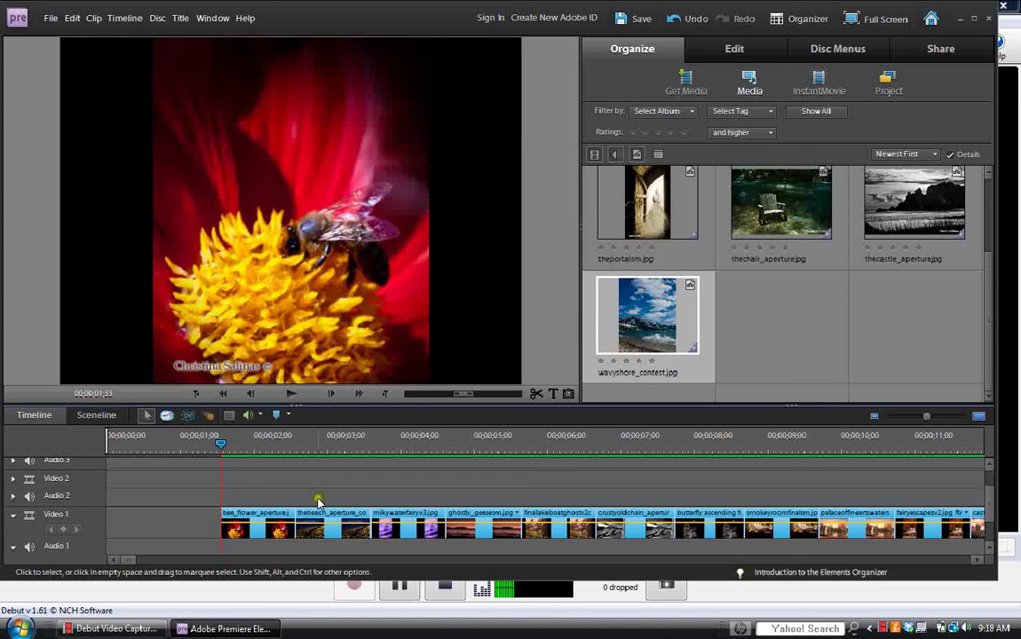
left_click_drag(221, 446, 105, 447)
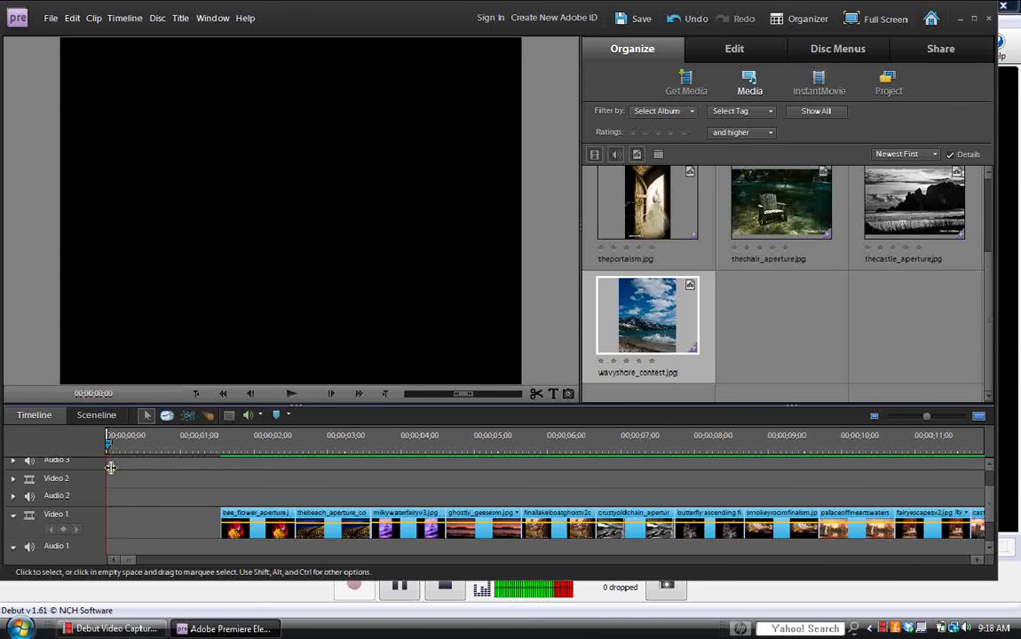
Insert the default 'Add Text' title clip Title 01 into Video 1's empty opening and open it for editing.
left_click(552, 396)
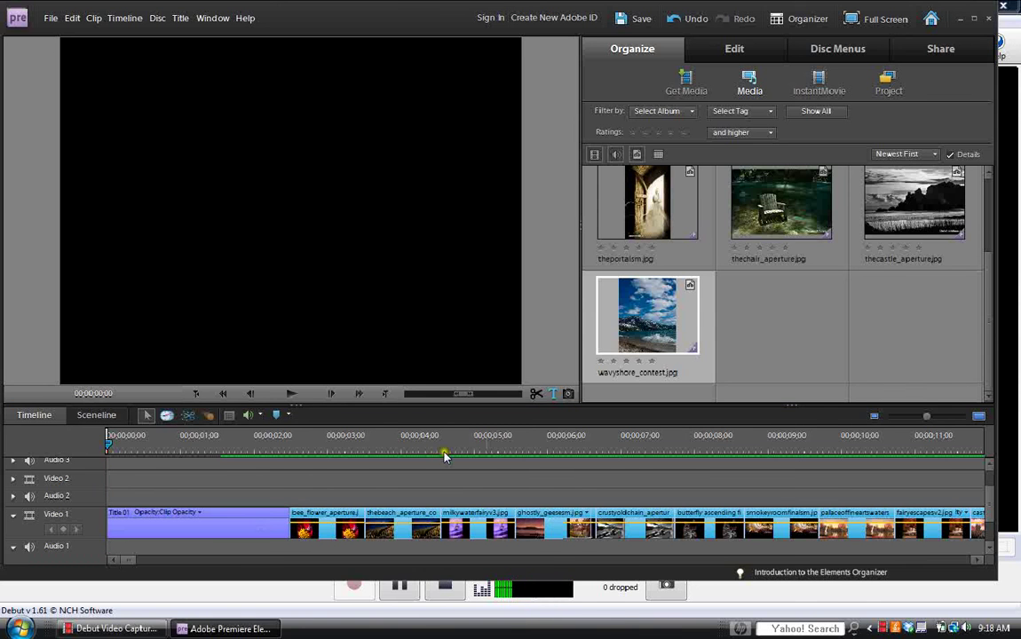
left_click(188, 524)
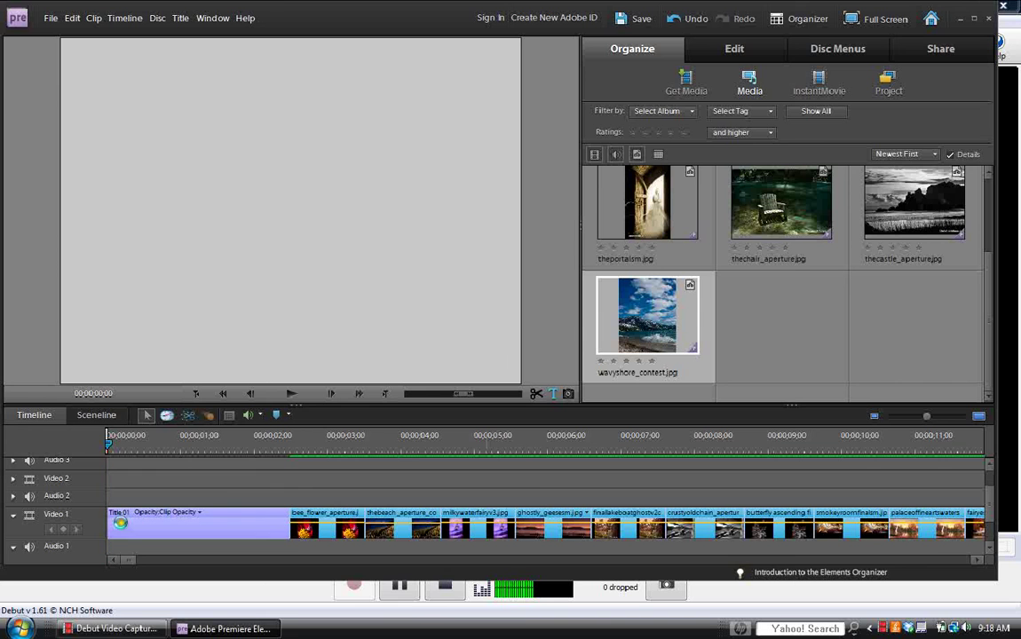
double_click(253, 522)
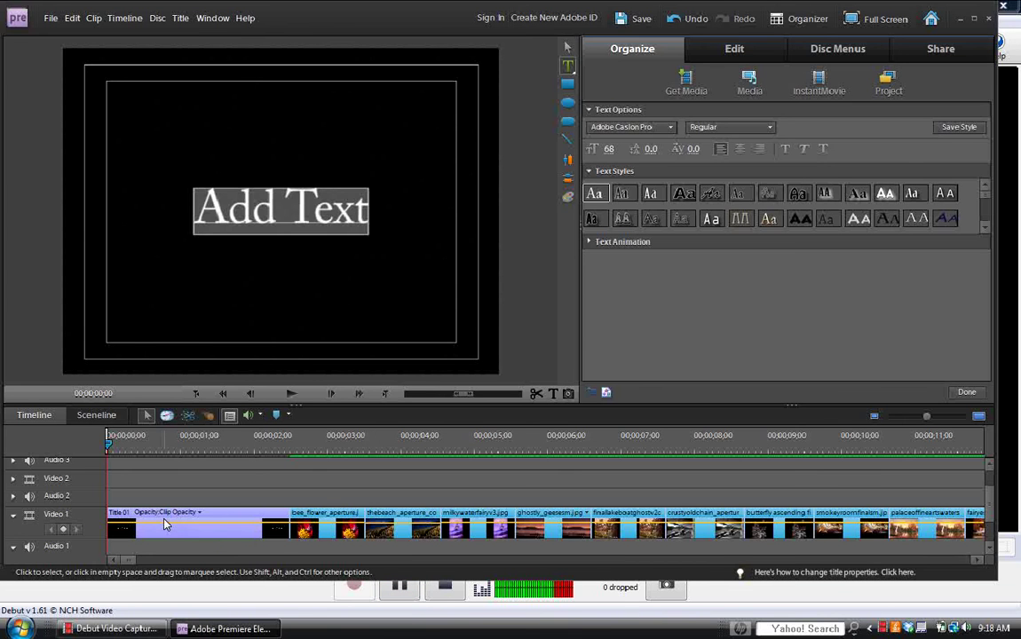
Replace the Add Text placeholder with 'Image Collage' and save the project.
left_click(128, 482)
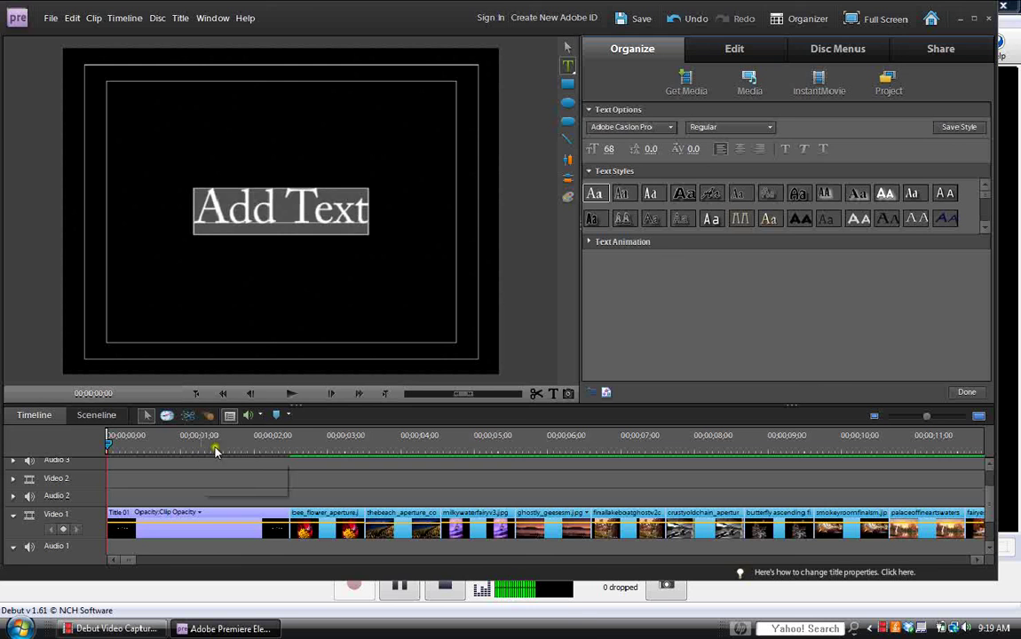
left_click(367, 219)
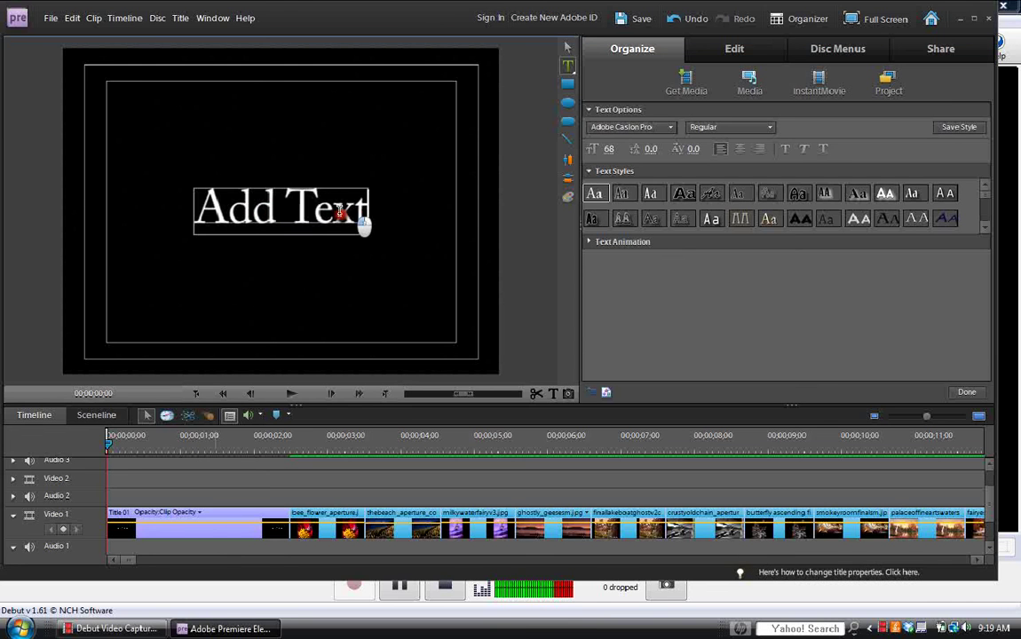
left_click_drag(318, 213, 199, 213)
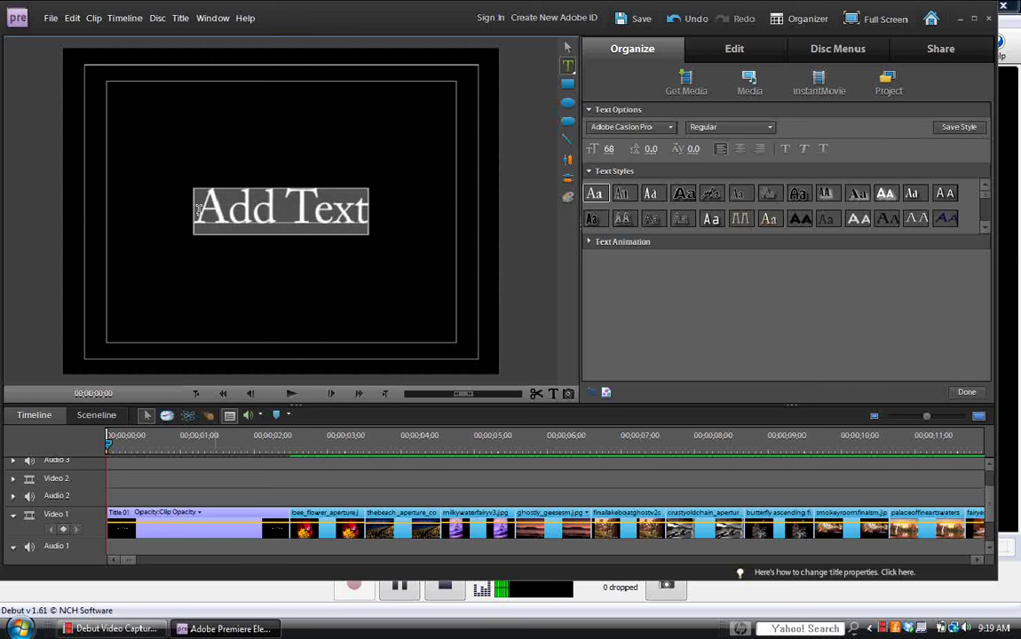
type("Im")
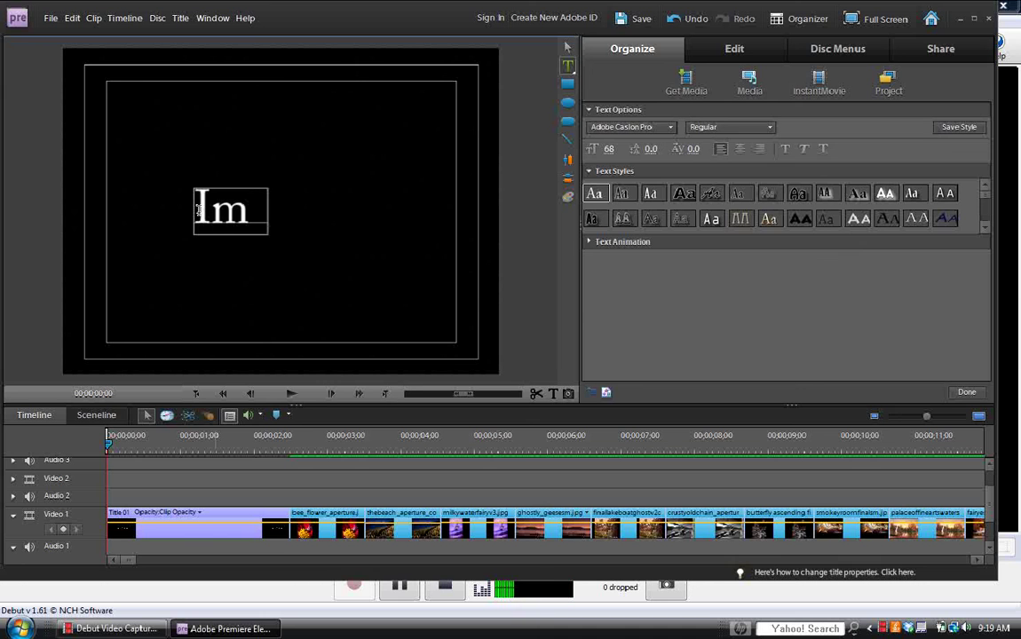
type("age Co")
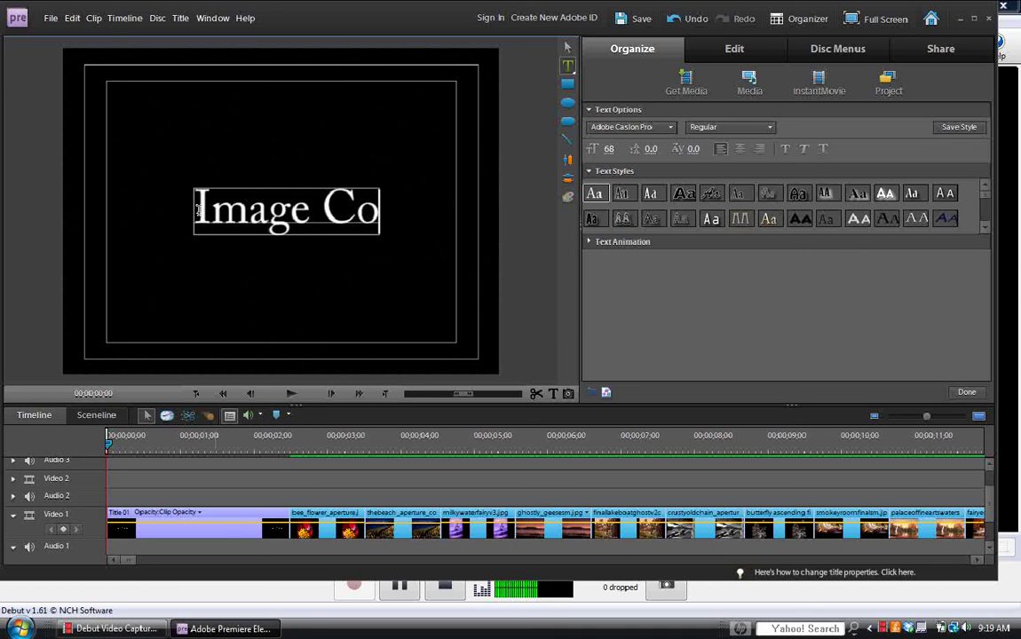
type("llage")
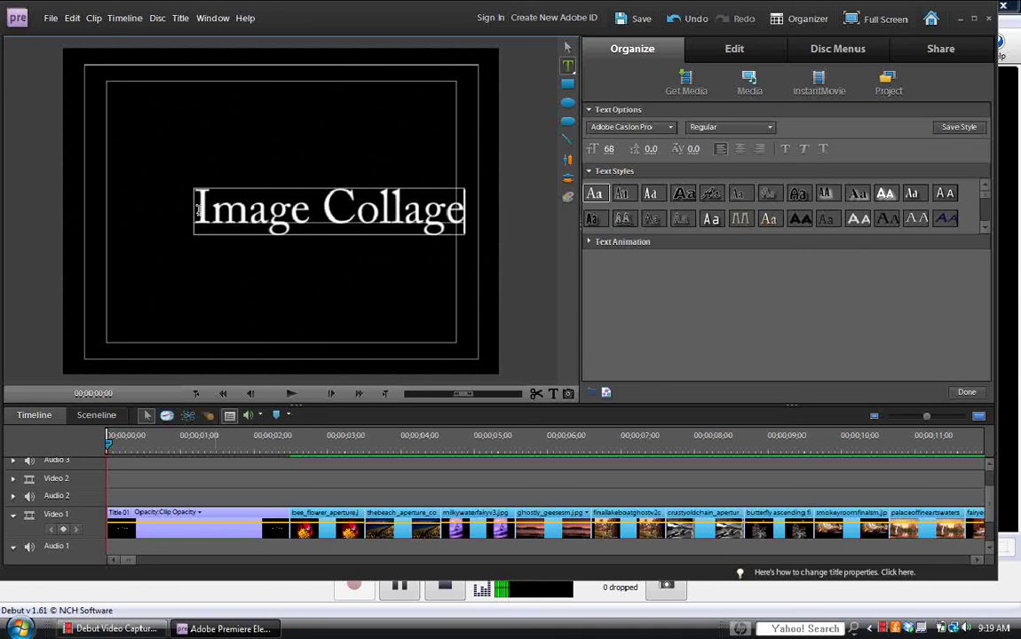
left_click(569, 47)
key("ctrl+s")
Shift the Image Collage title slightly left, then select its whole text line with the Type tool.
left_click(398, 217)
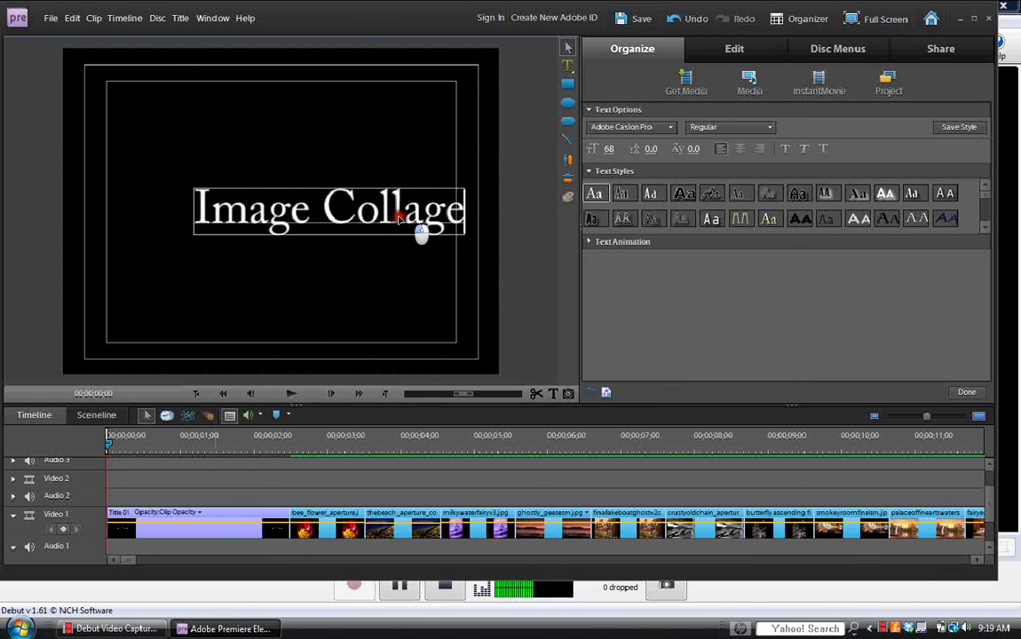
left_click(342, 219)
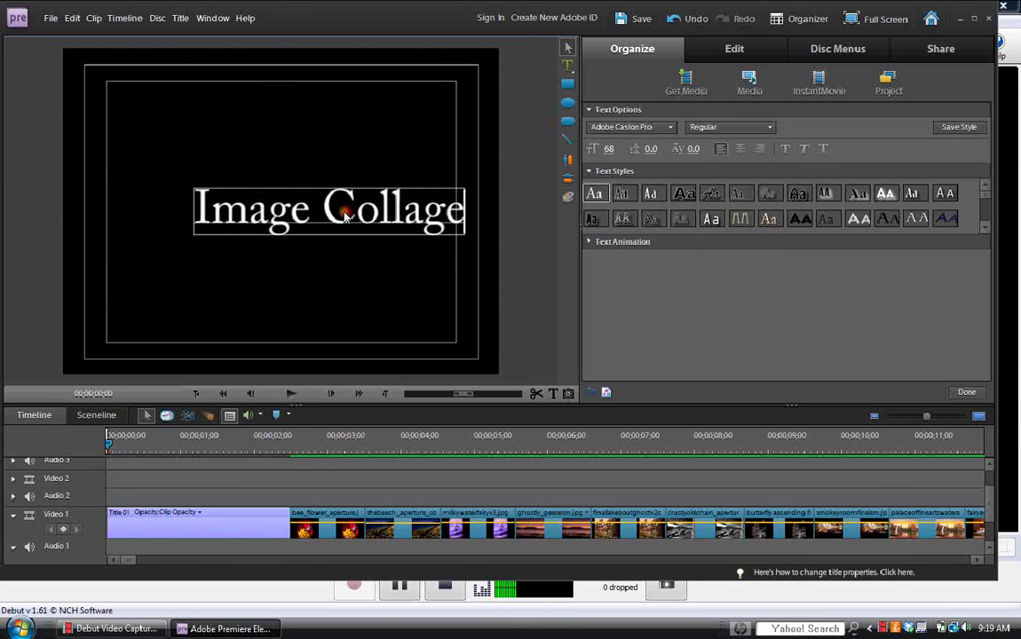
mouse_move(296, 217)
left_mouse_down()
mouse_move(170, 217)
mouse_move(288, 218)
left_mouse_up()
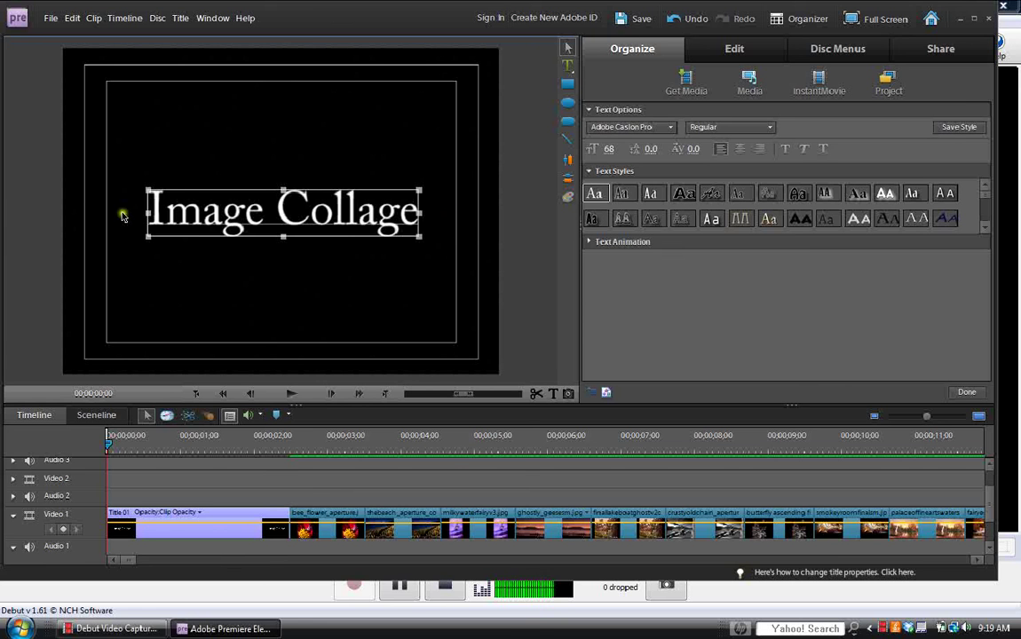
left_click_drag(353, 213, 353, 217)
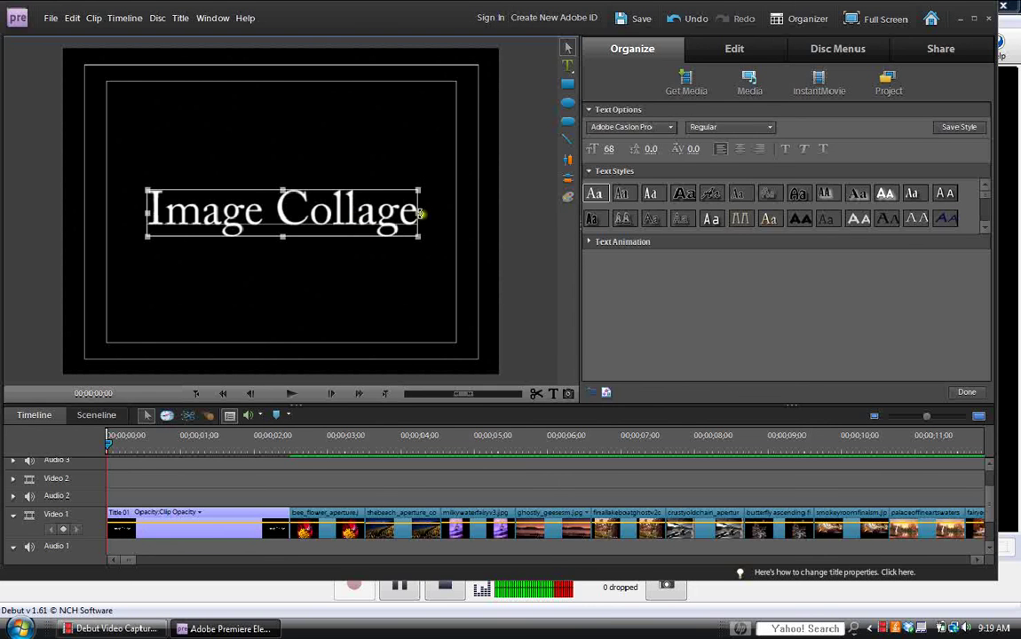
left_click(567, 65)
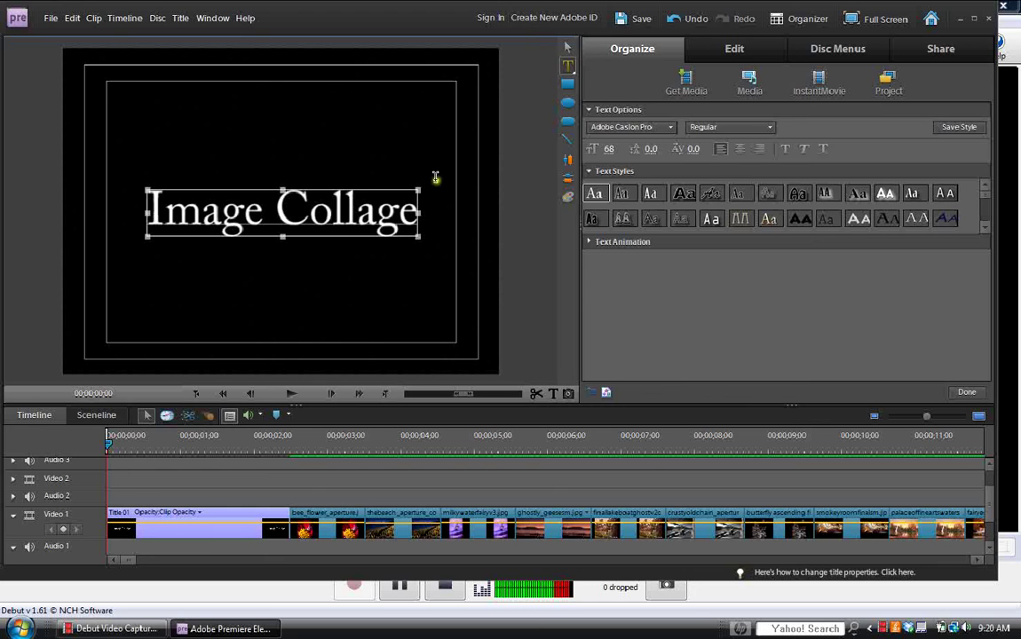
left_click_drag(415, 213, 151, 216)
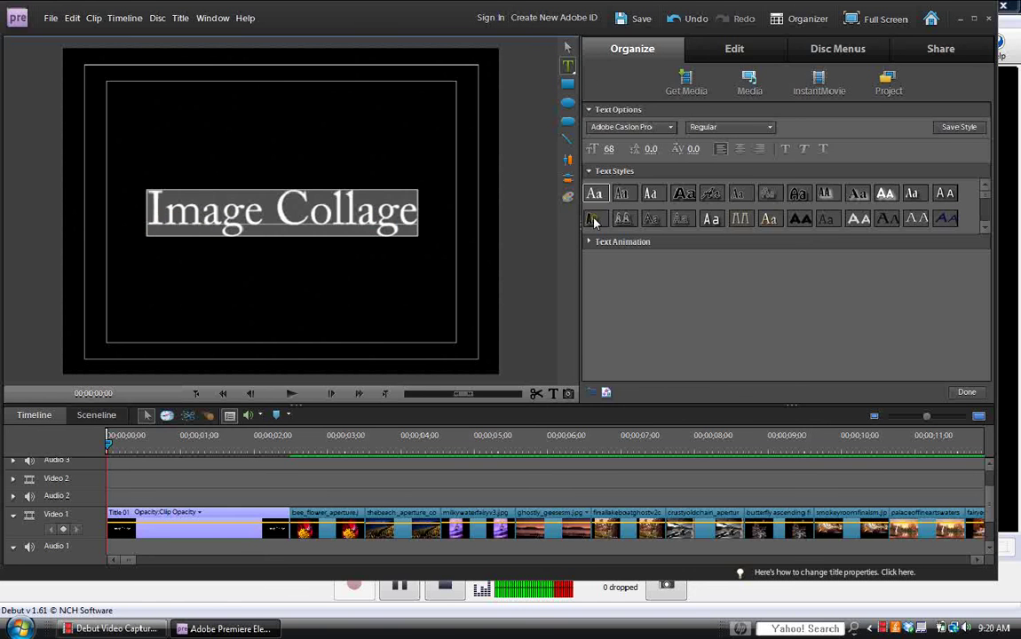
Browse the text styles and apply Caslon Contemporary Gold to the title.
left_click(984, 227)
left_click(984, 228)
left_click(984, 227)
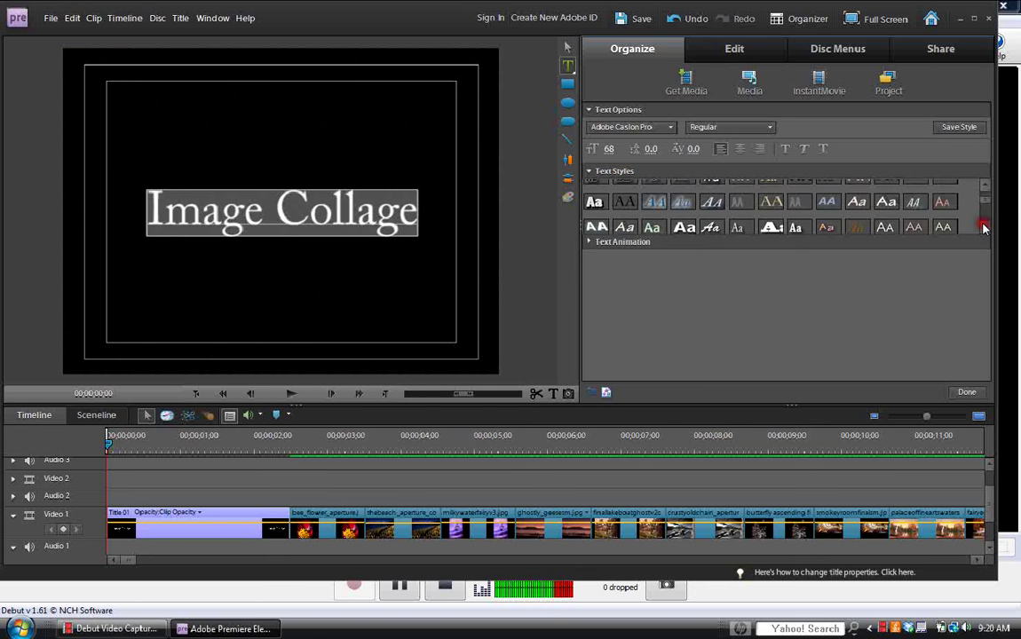
left_click(984, 228)
left_click(984, 227)
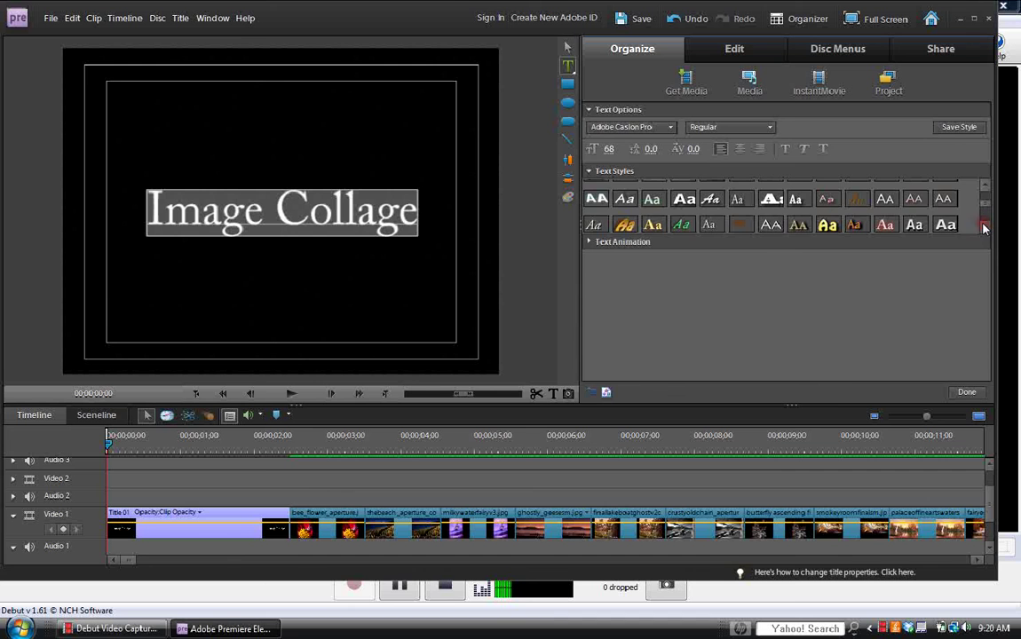
left_click(984, 227)
left_click(984, 227)
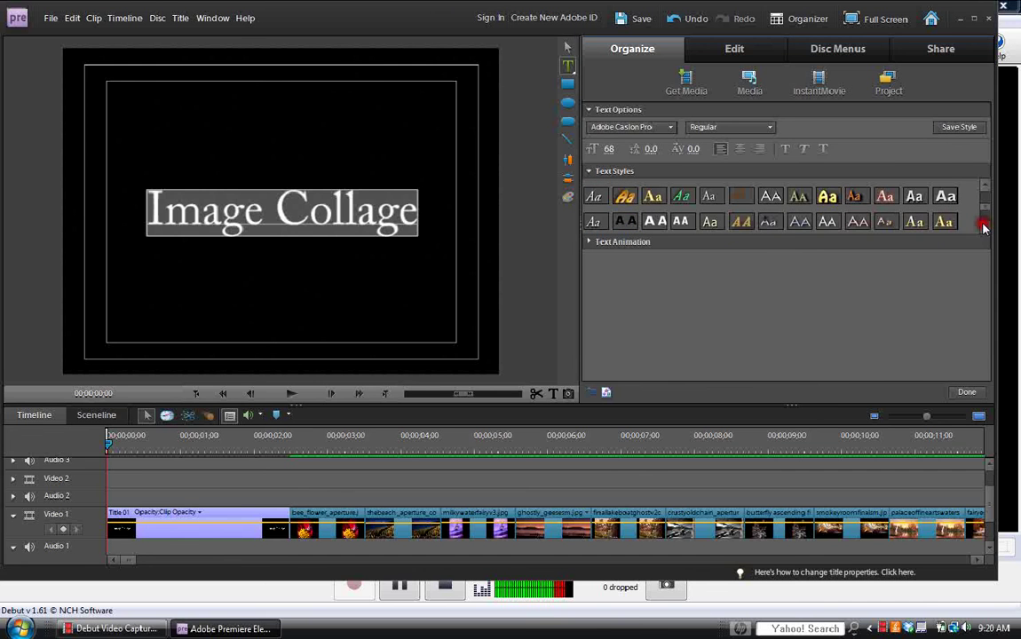
left_click(984, 227)
left_click(984, 227)
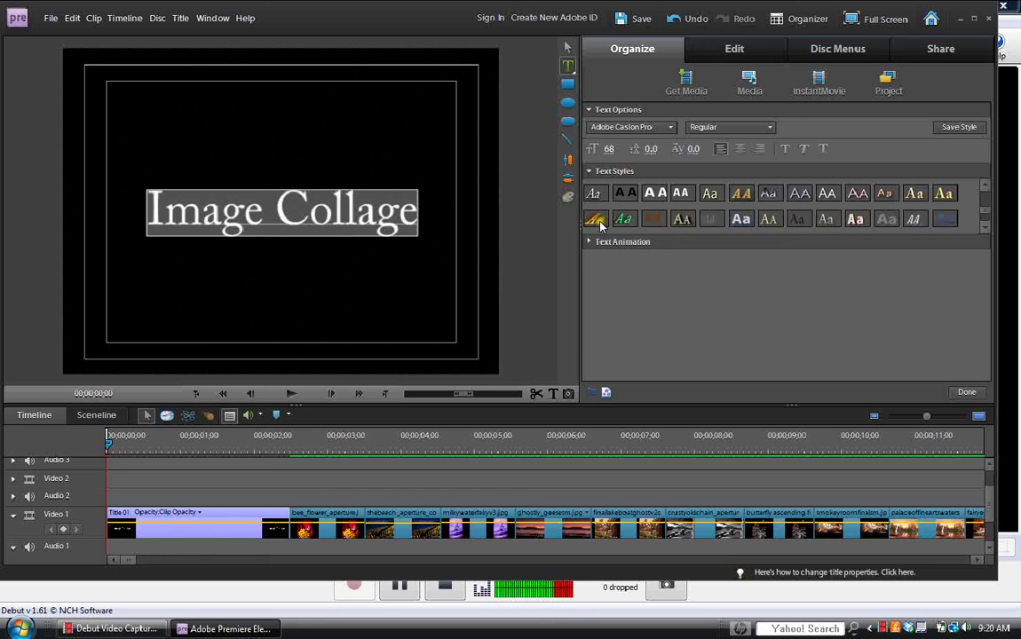
left_click(595, 221)
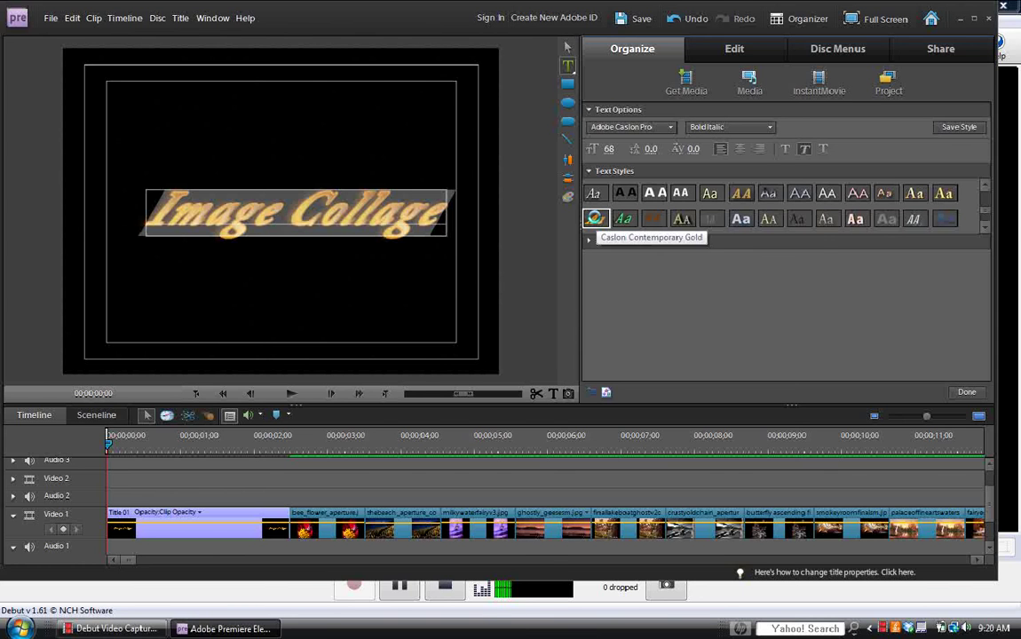
Apply a gold italic Hobo Std style, leaving its font weight unchanged.
left_click(988, 188)
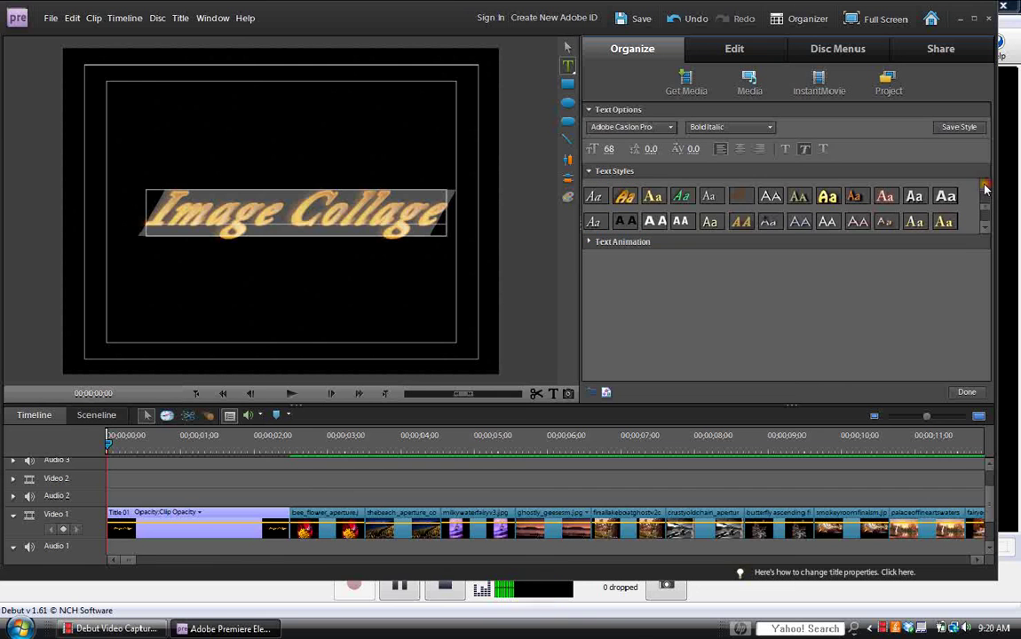
left_click(626, 197)
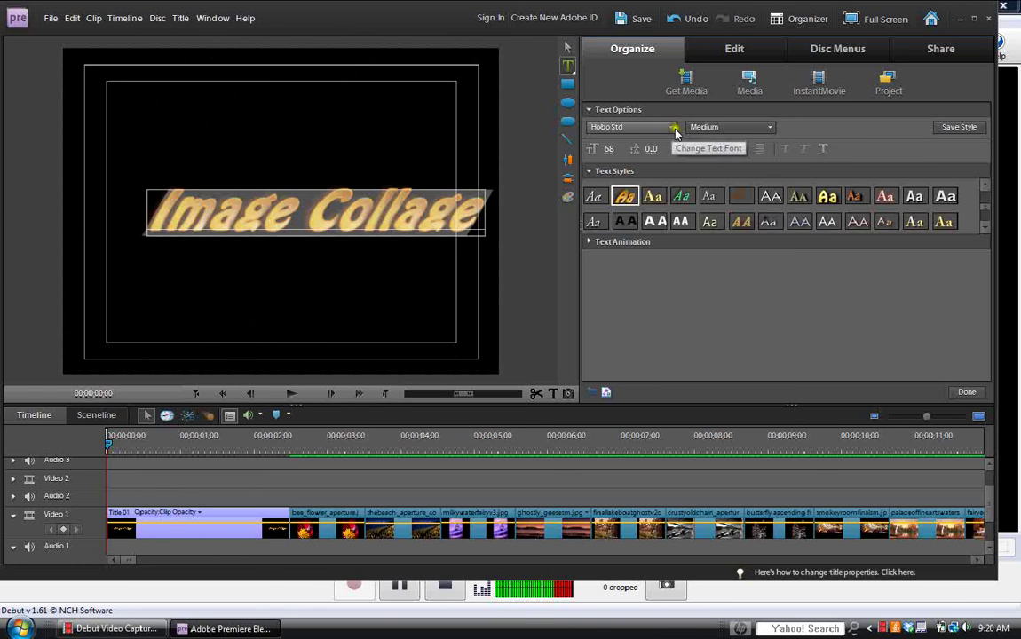
left_click(770, 128)
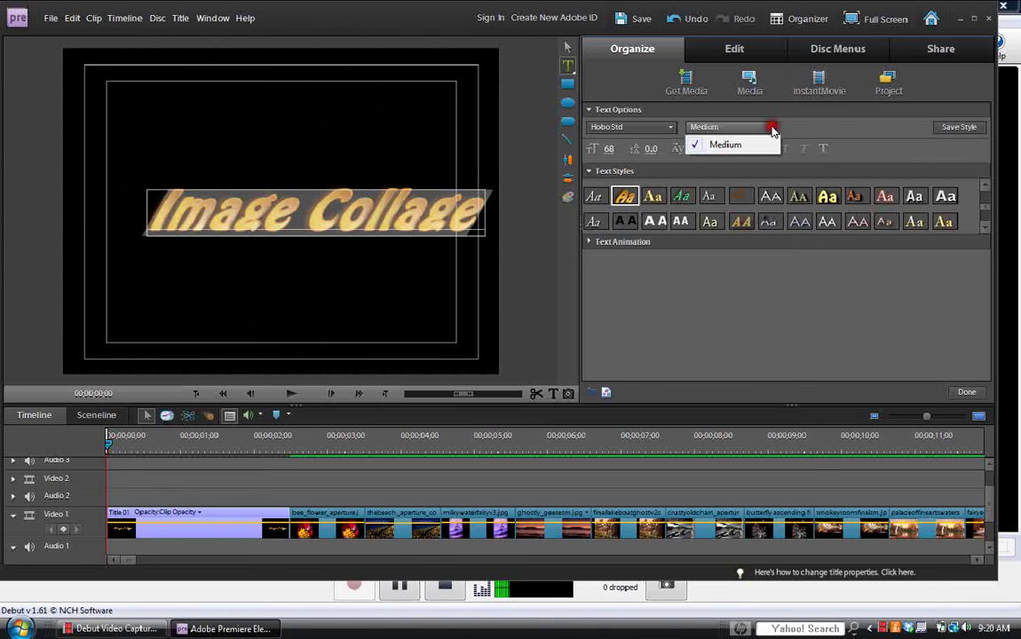
left_click(832, 129)
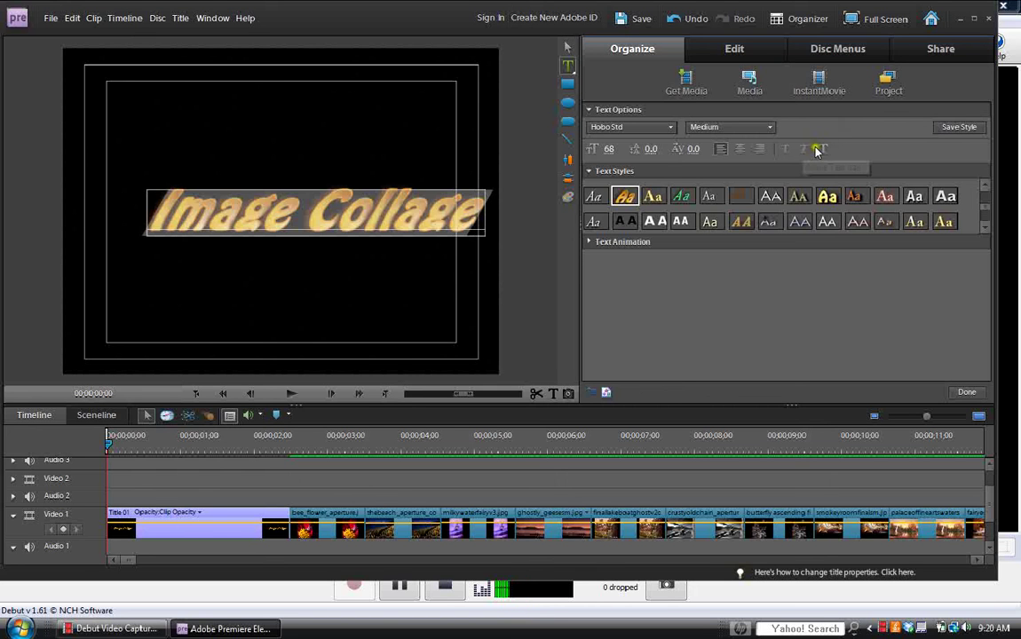
Toggle underlining, centre the title text, and pick the upright yellow style swatch.
left_click(822, 150)
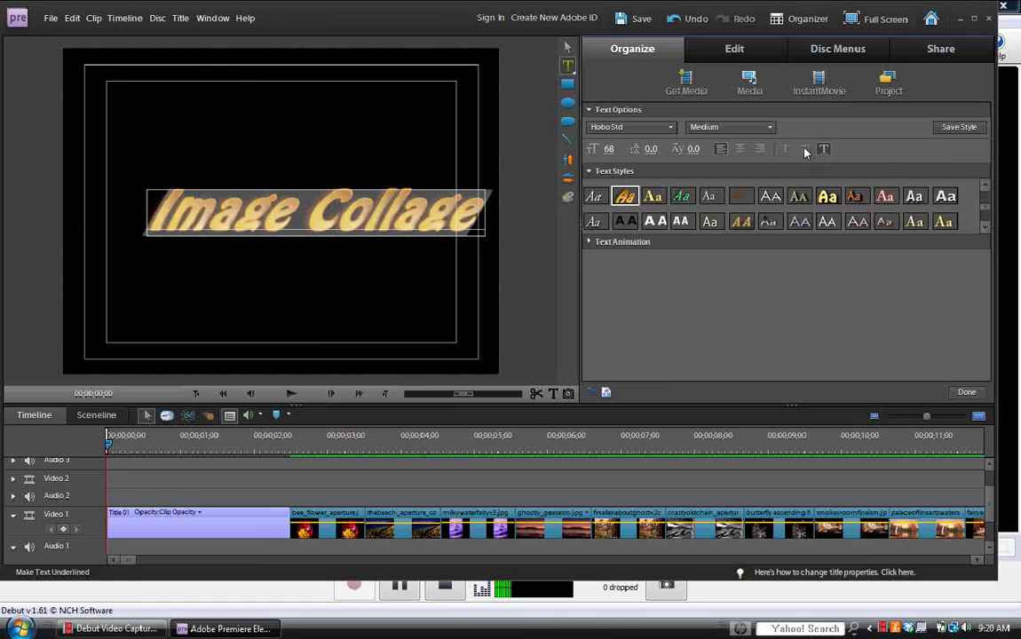
left_click(737, 151)
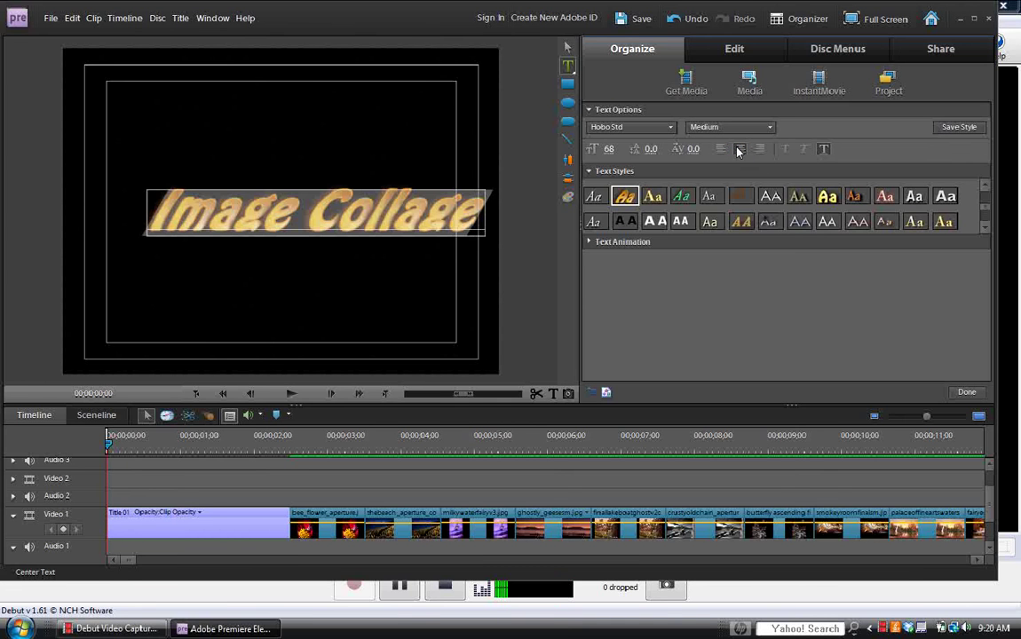
left_click(983, 187)
left_click(828, 214)
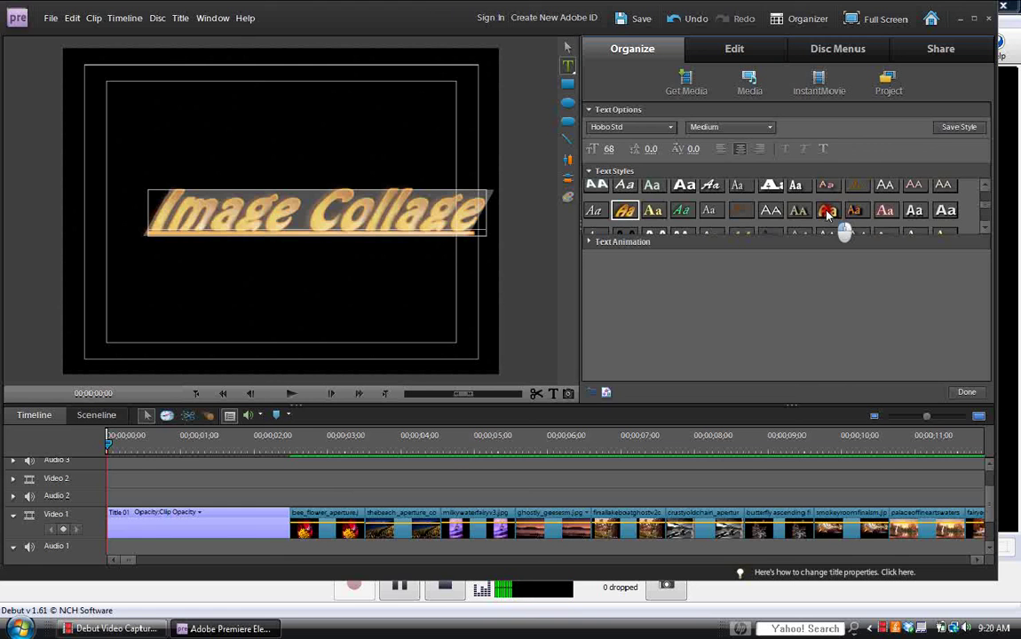
Apply the upright yellow style and shrink the title font size to 60.
left_click(828, 213)
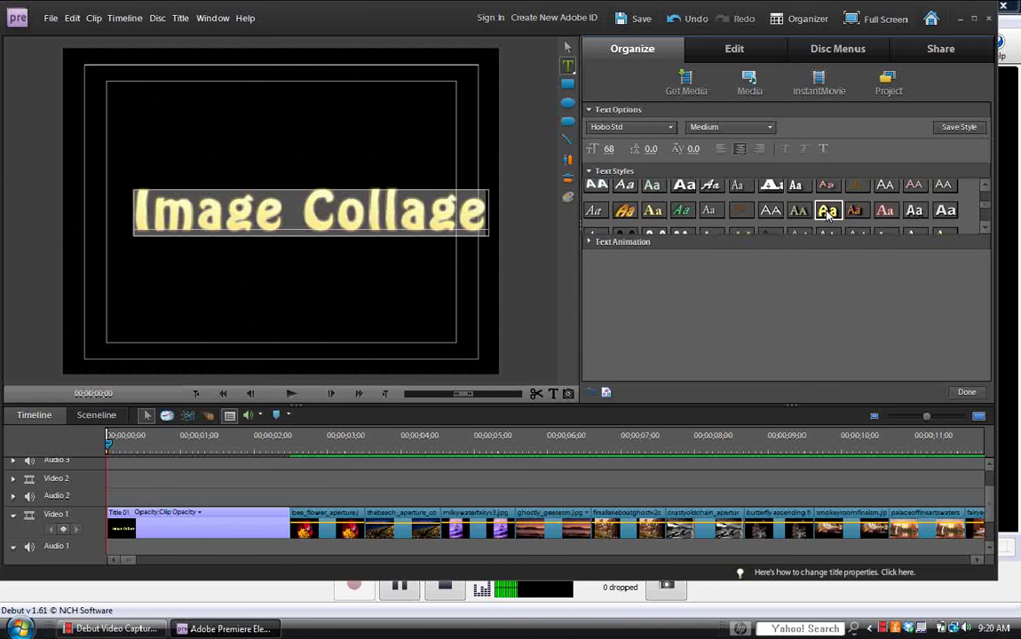
left_click(613, 148)
left_click_drag(608, 148, 580, 148)
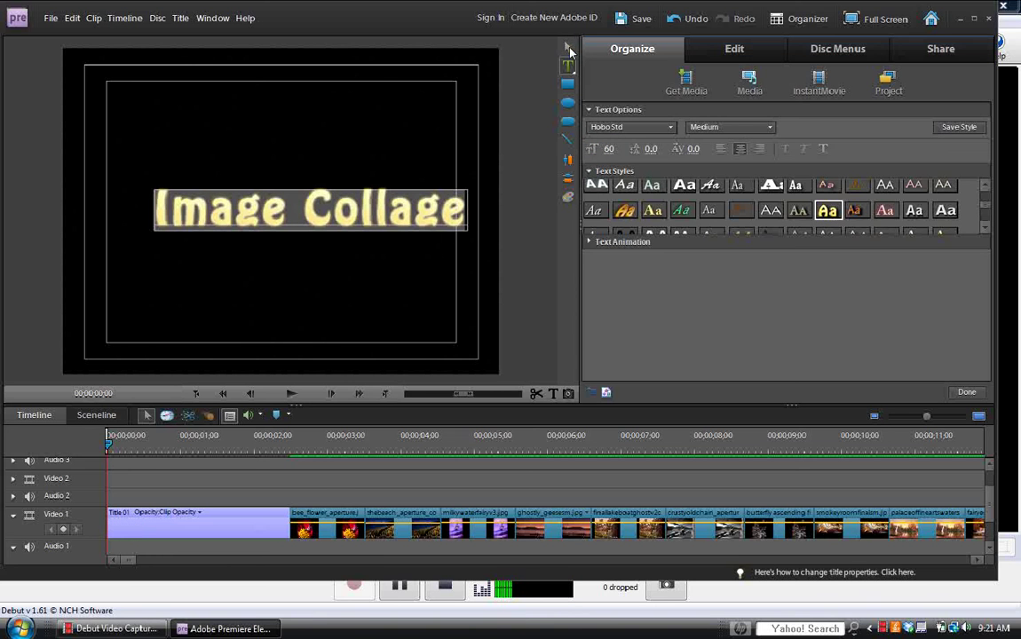
Nudge the Image Collage title slightly left and expand the Text Animation presets.
left_click(569, 48)
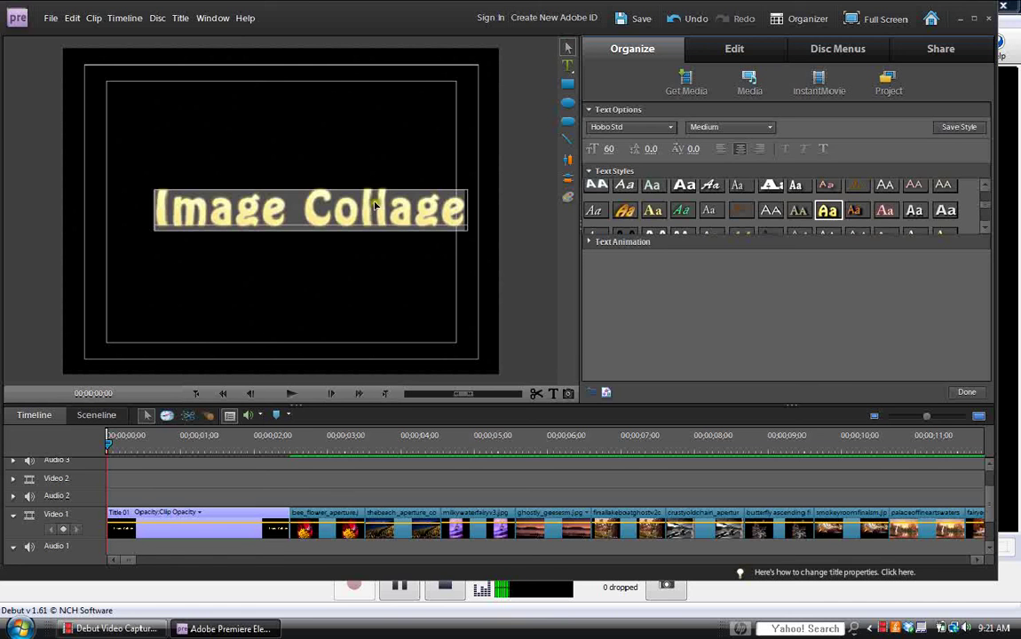
left_click(371, 210)
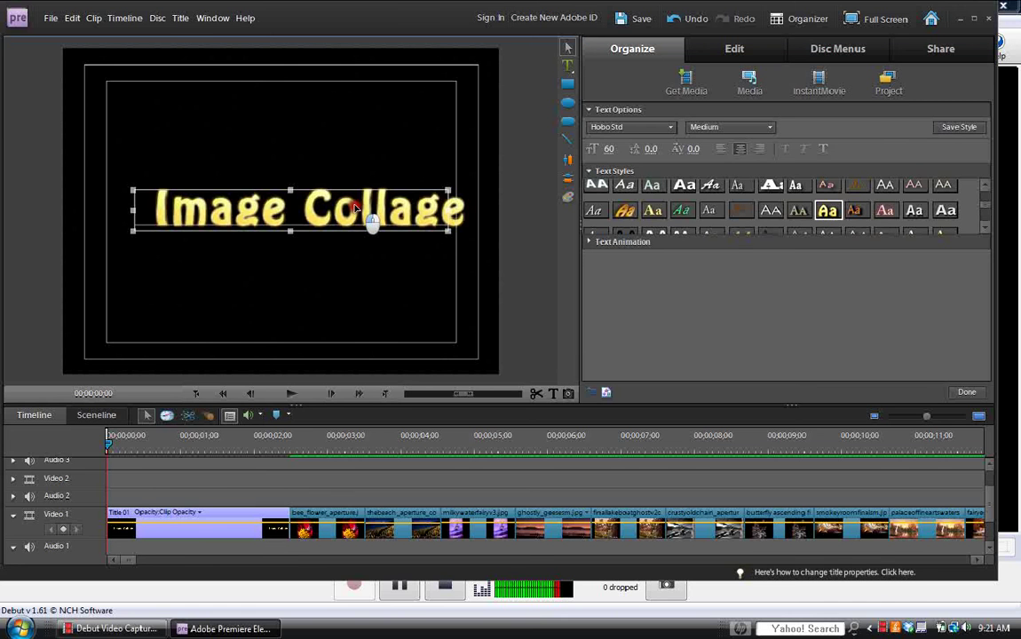
left_click_drag(355, 208, 350, 211)
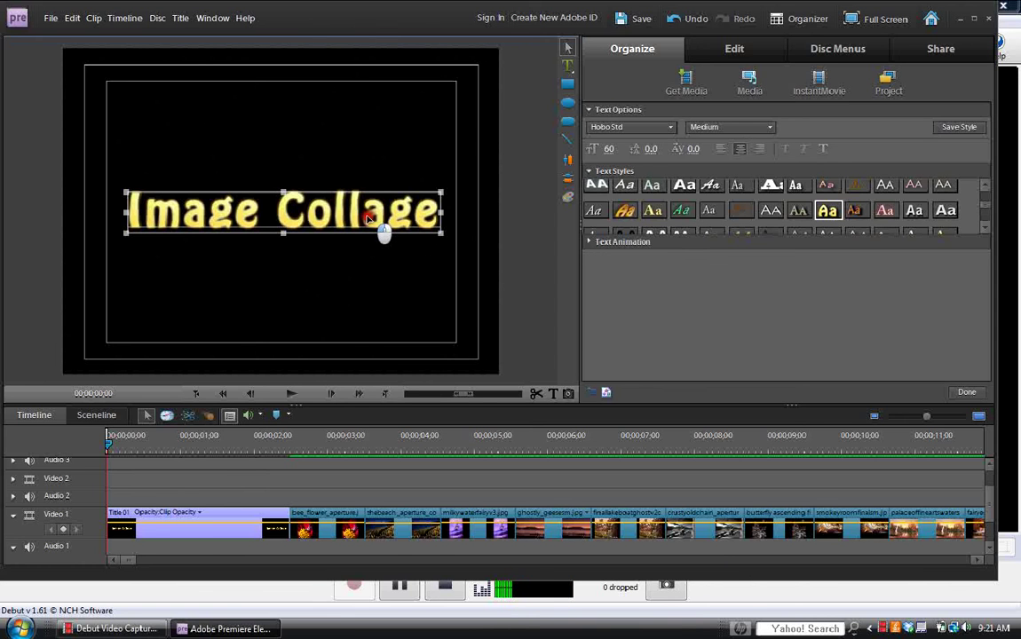
left_click_drag(367, 218, 391, 214)
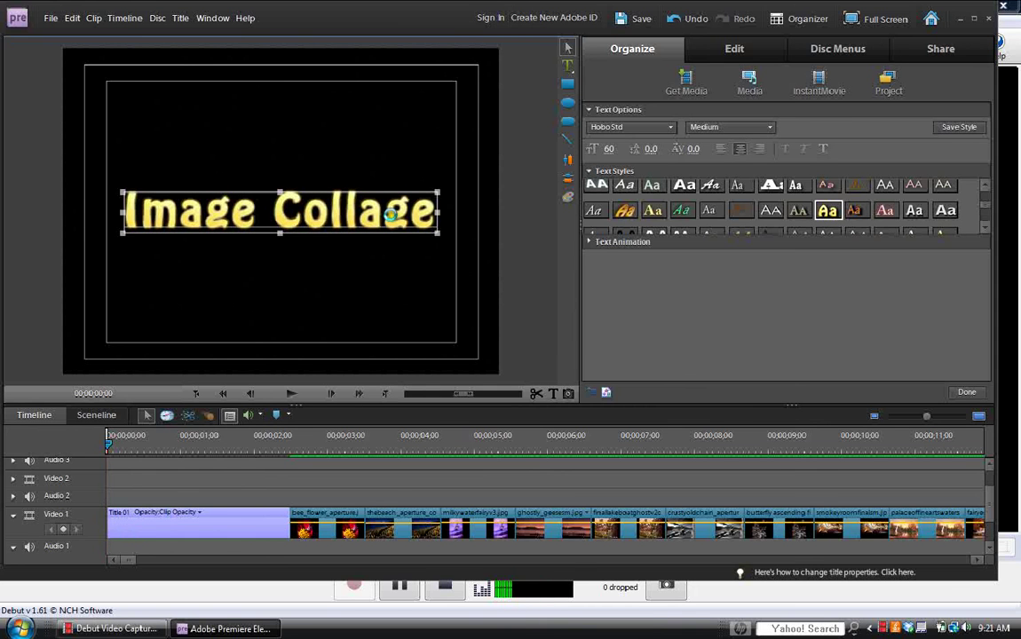
left_click(588, 243)
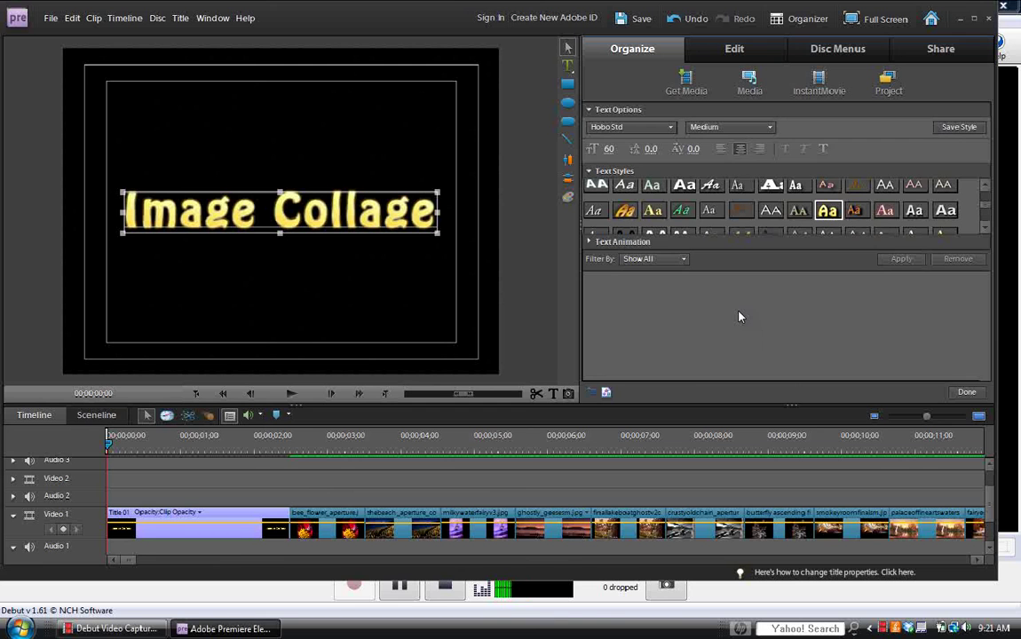
Scroll through the text animation presets and select FocusIn.
left_click(984, 377)
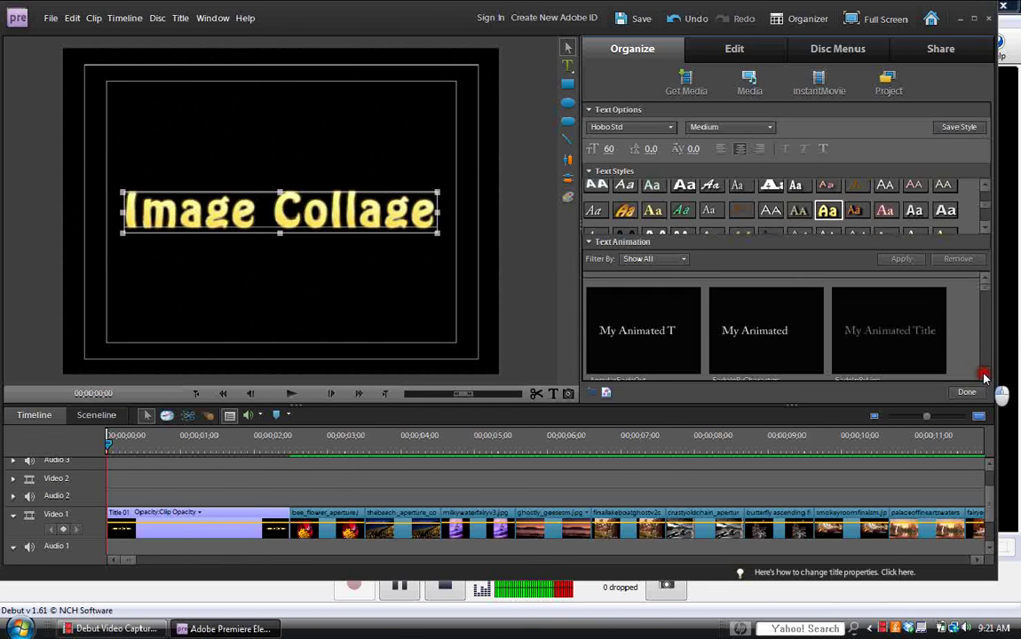
left_click(986, 376)
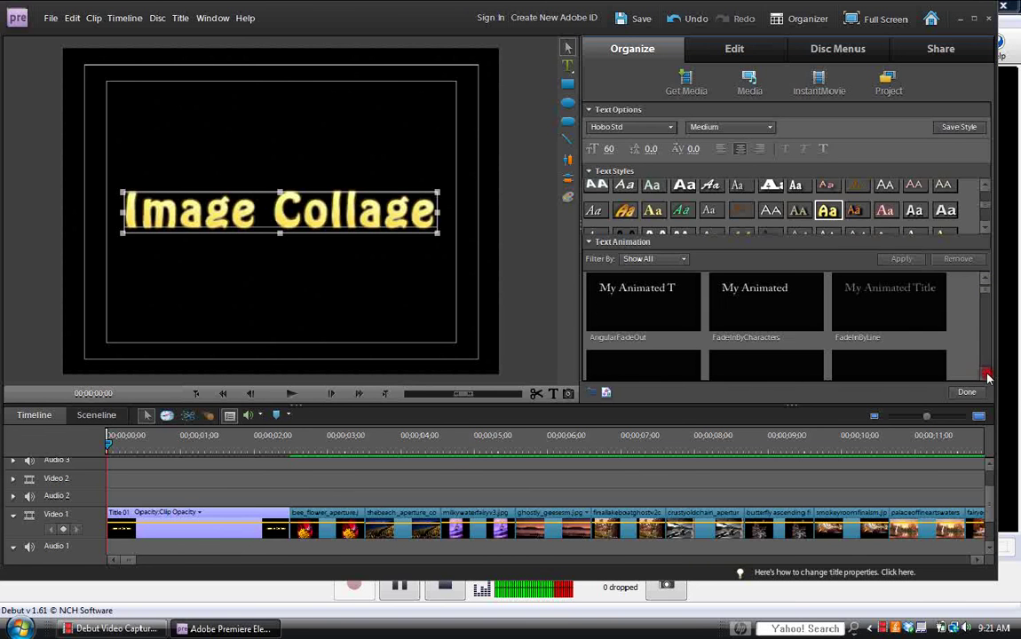
left_click(986, 374)
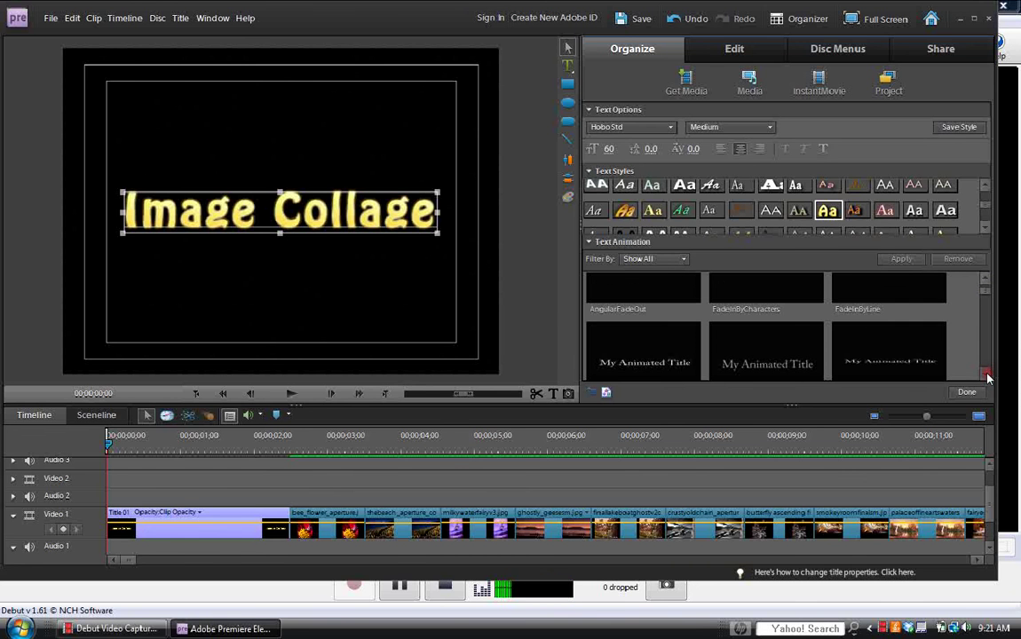
left_click(985, 376)
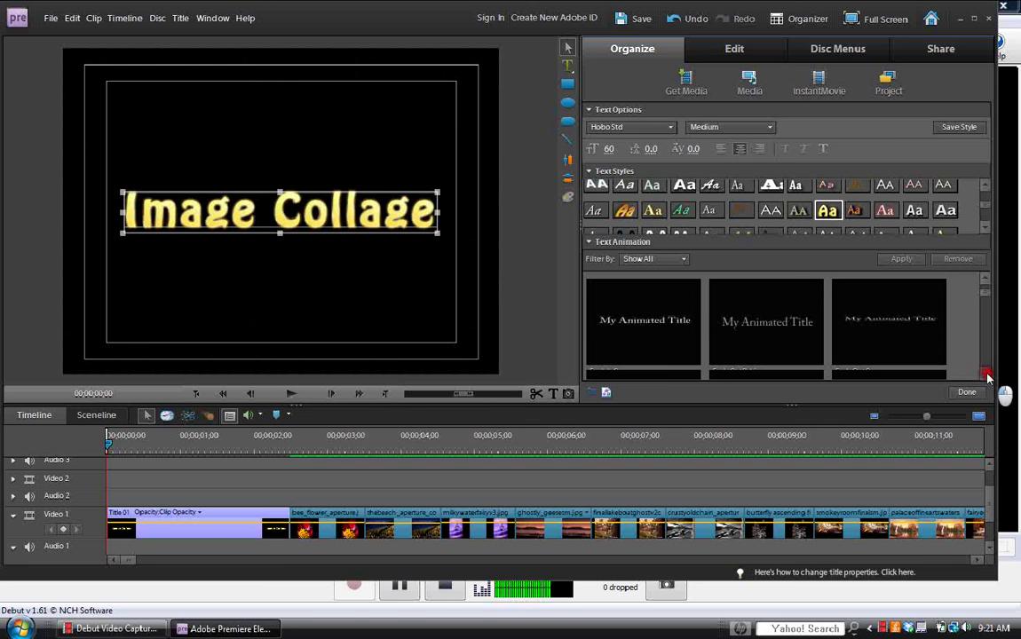
left_click(986, 375)
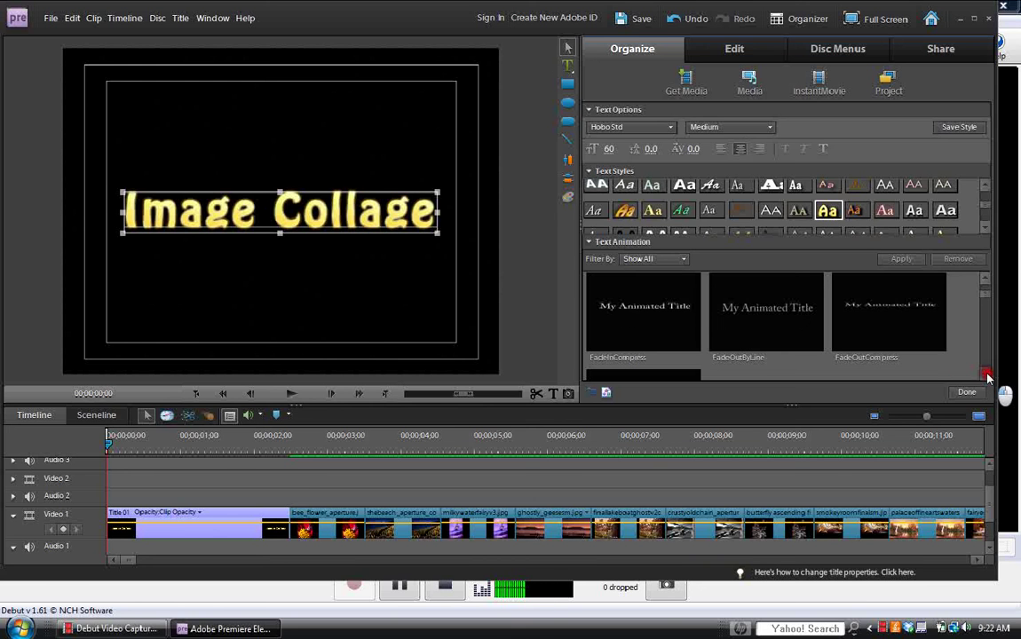
left_click(986, 376)
left_click(986, 376)
left_click(985, 376)
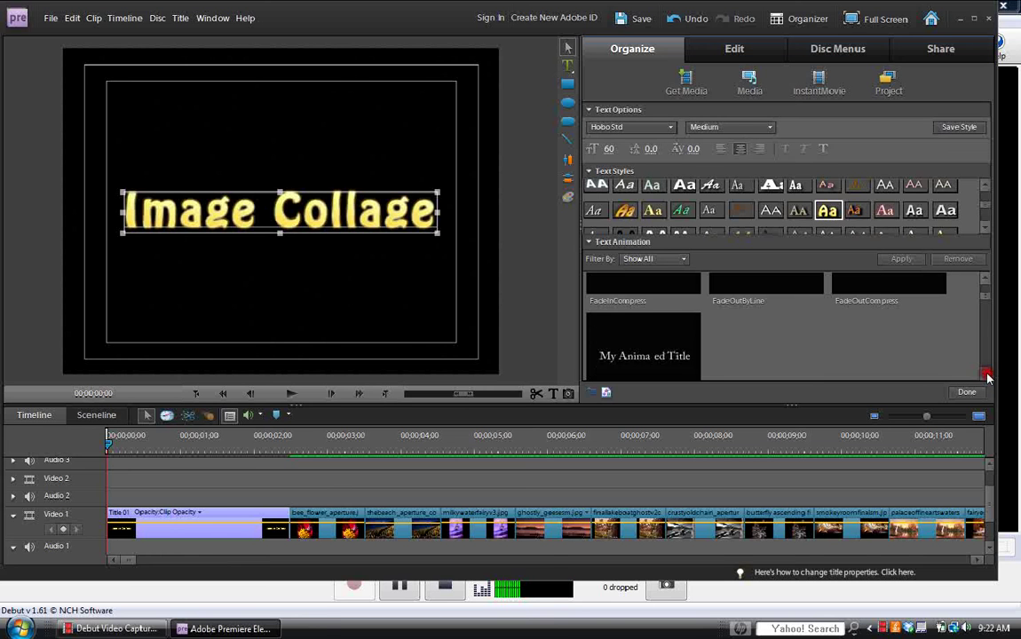
left_click(986, 376)
left_click(986, 376)
left_click(986, 376)
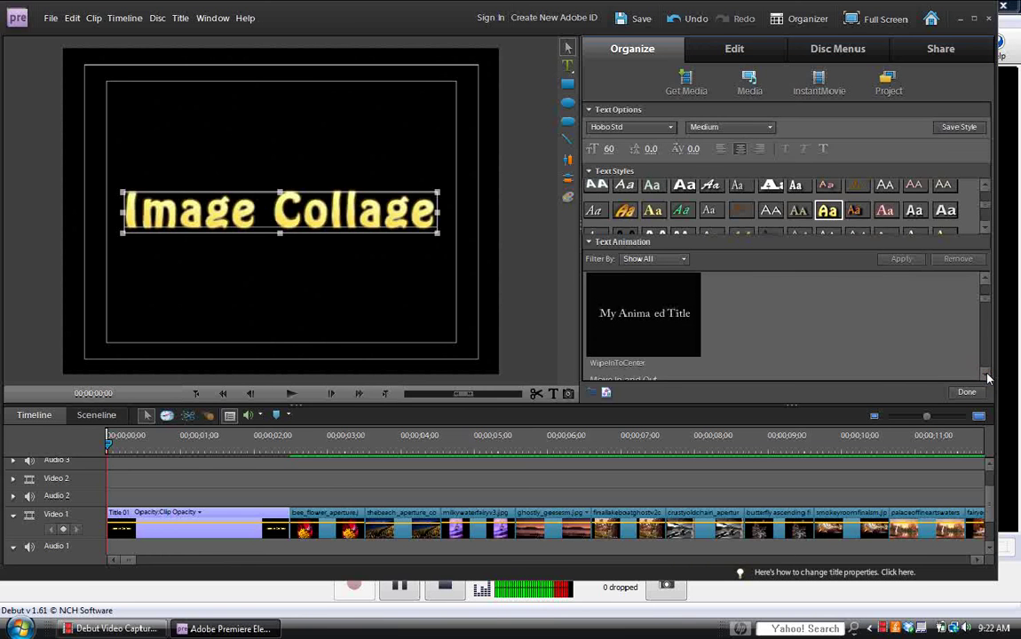
left_click(986, 376)
left_click(986, 376)
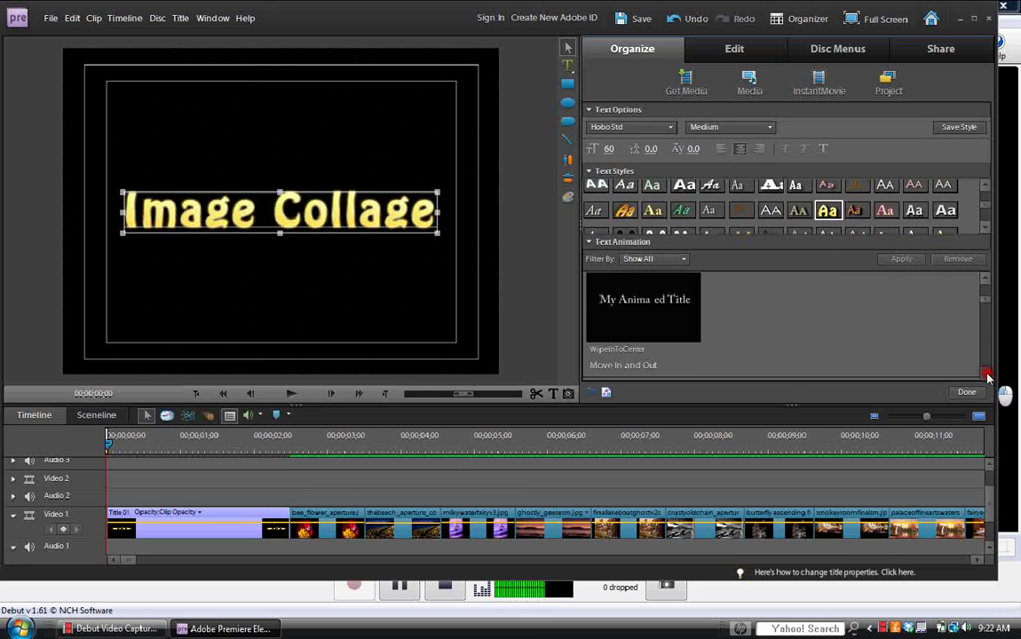
left_click(985, 375)
left_click(986, 376)
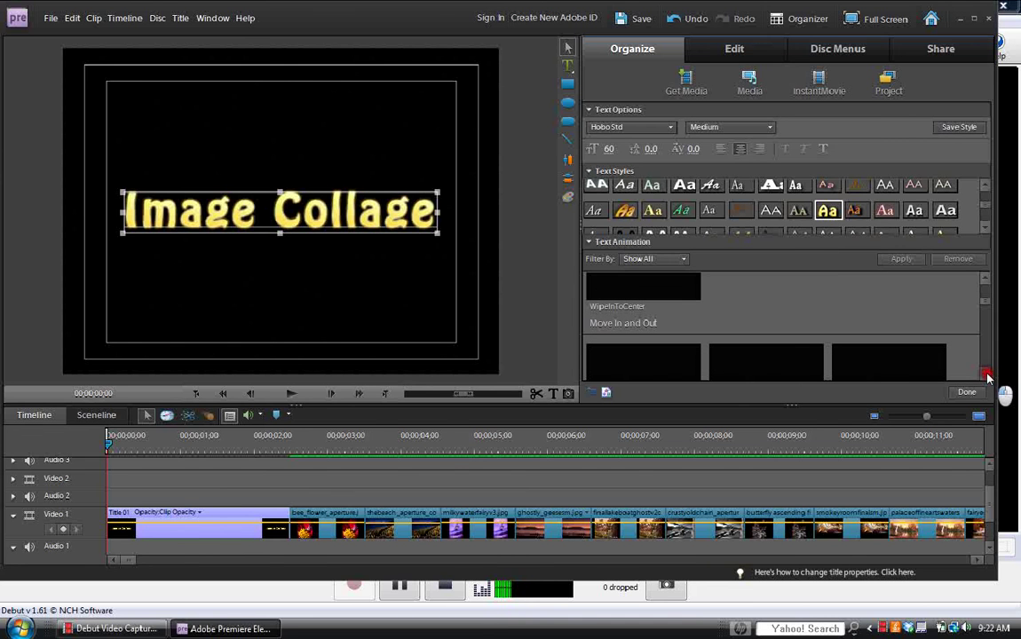
left_click(986, 376)
left_click(986, 376)
left_click(986, 376)
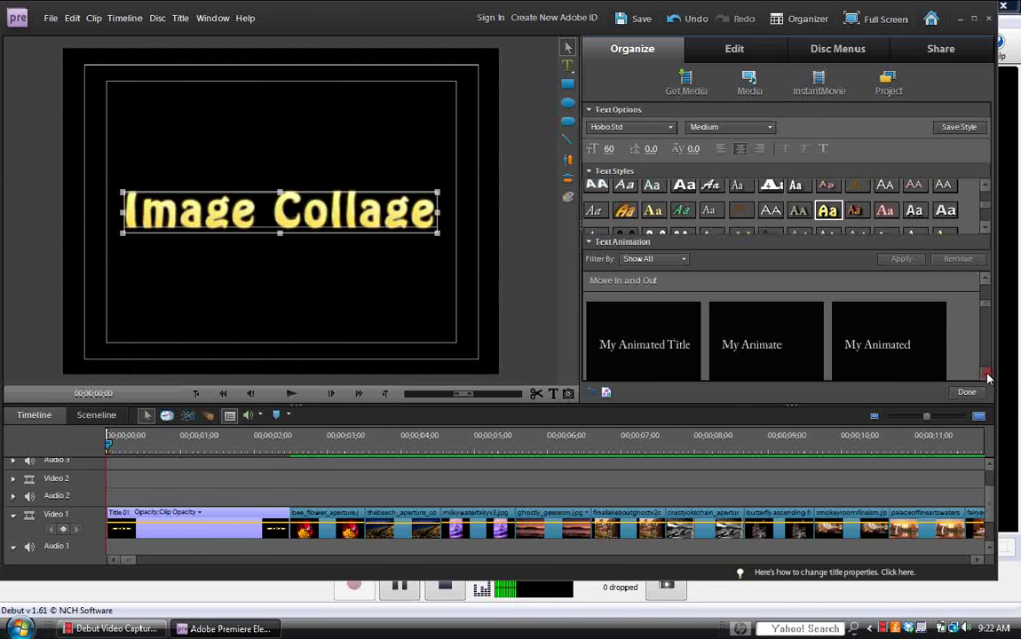
left_click(986, 375)
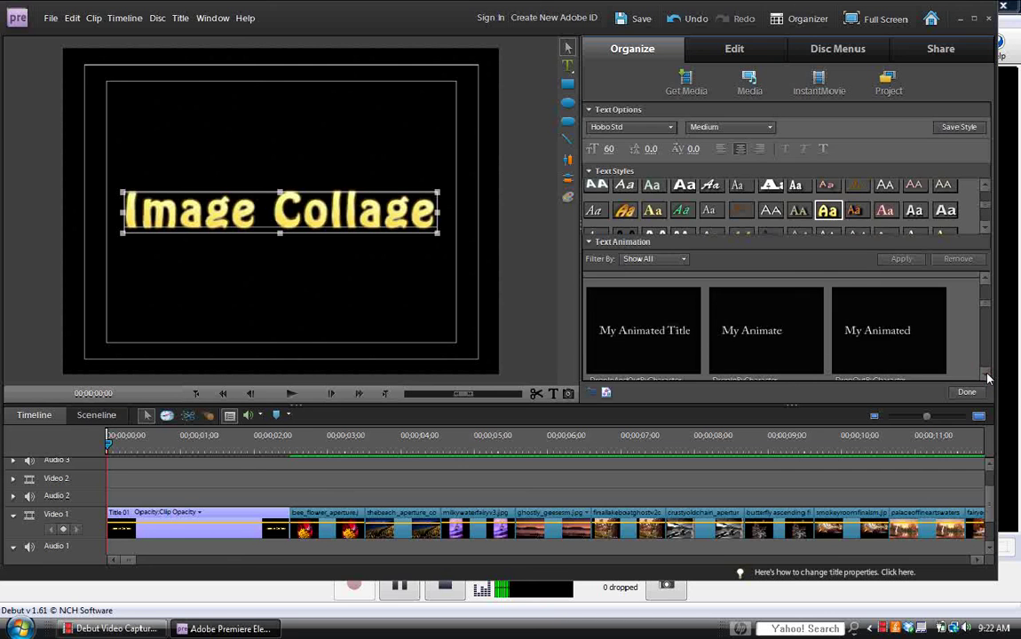
left_click(985, 375)
left_click(986, 376)
left_click(986, 375)
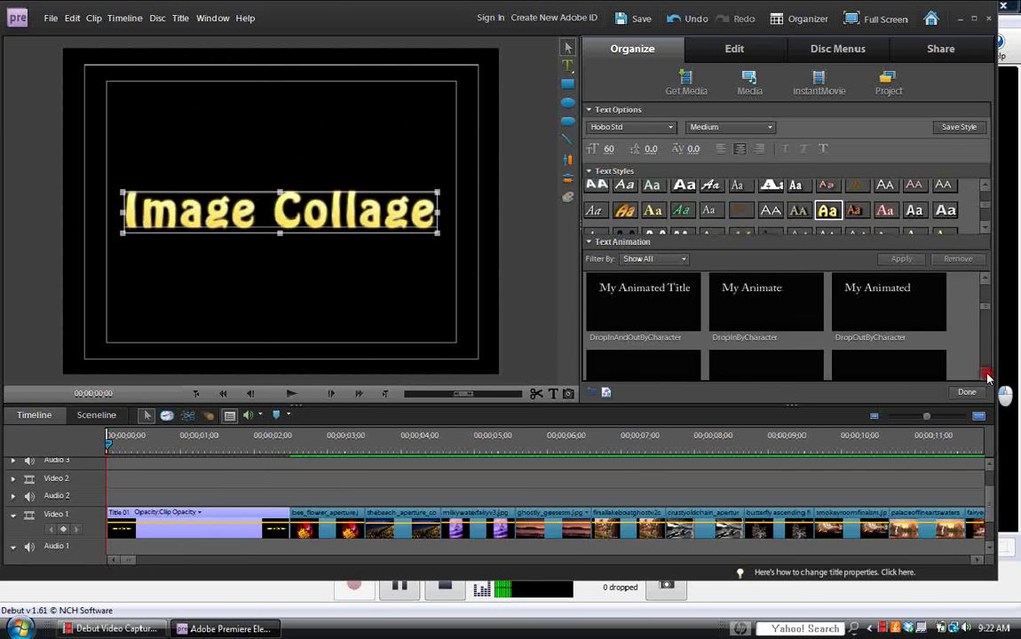
left_click(986, 376)
left_click(985, 376)
left_click(985, 376)
left_click(986, 376)
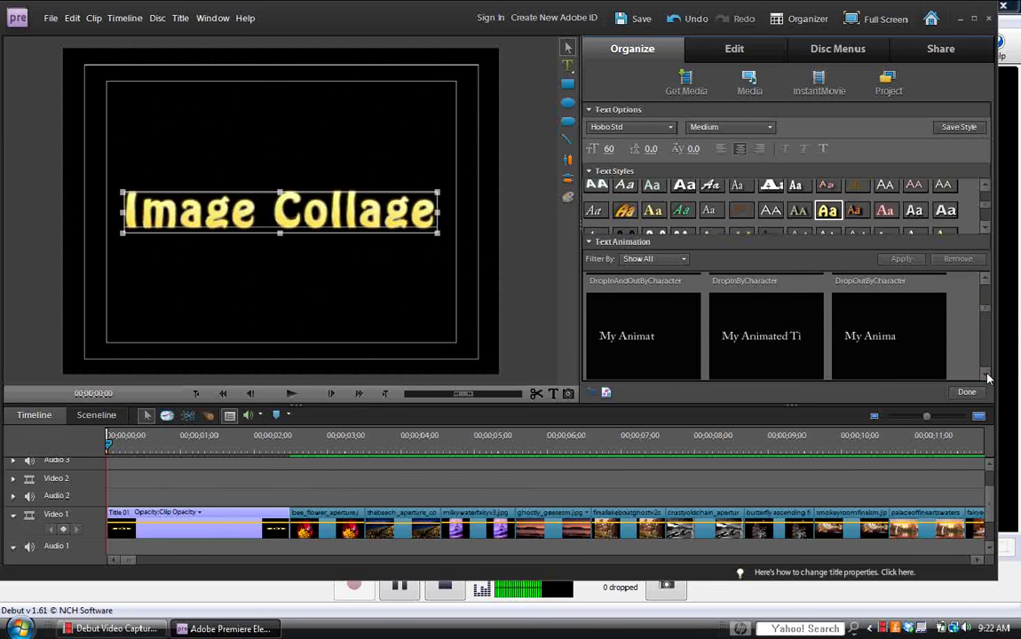
left_click(985, 313)
left_click(985, 313)
left_click(986, 312)
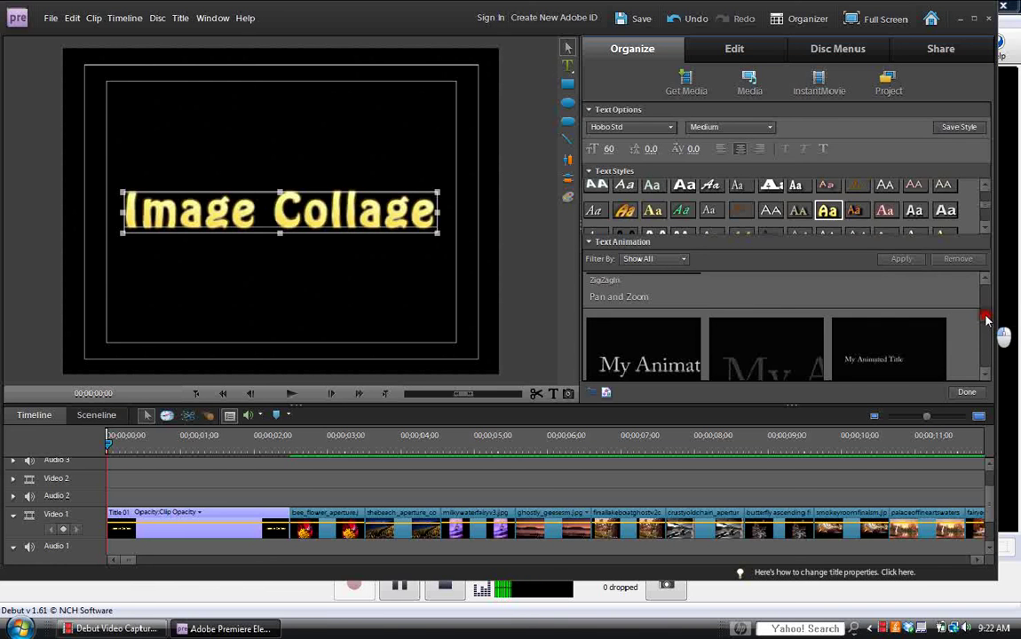
left_click(647, 358)
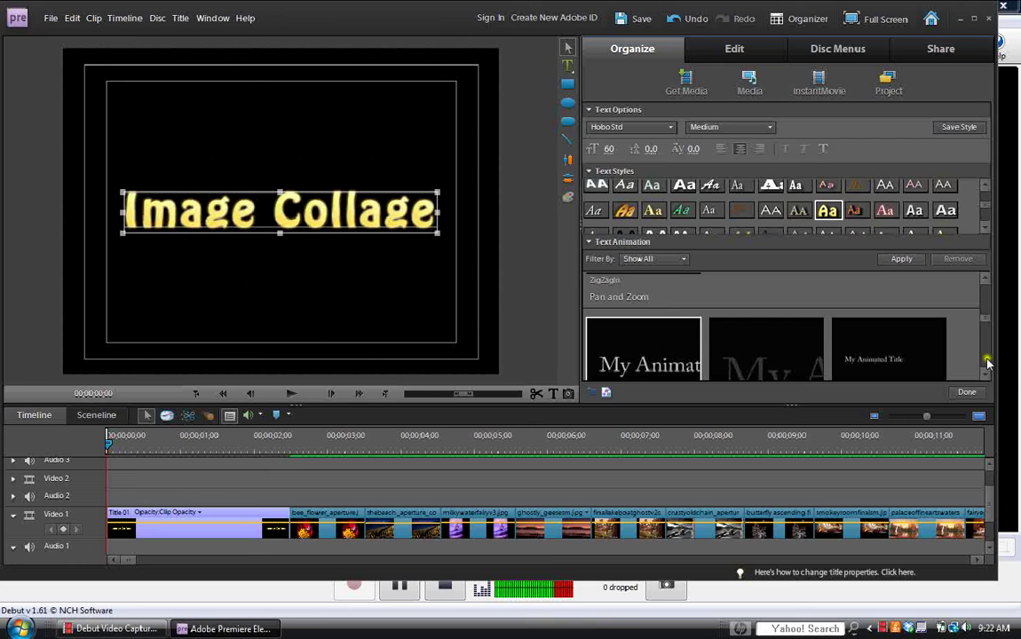
Apply FocusIn to the Image Collage title and finish editing the title.
left_click(986, 374)
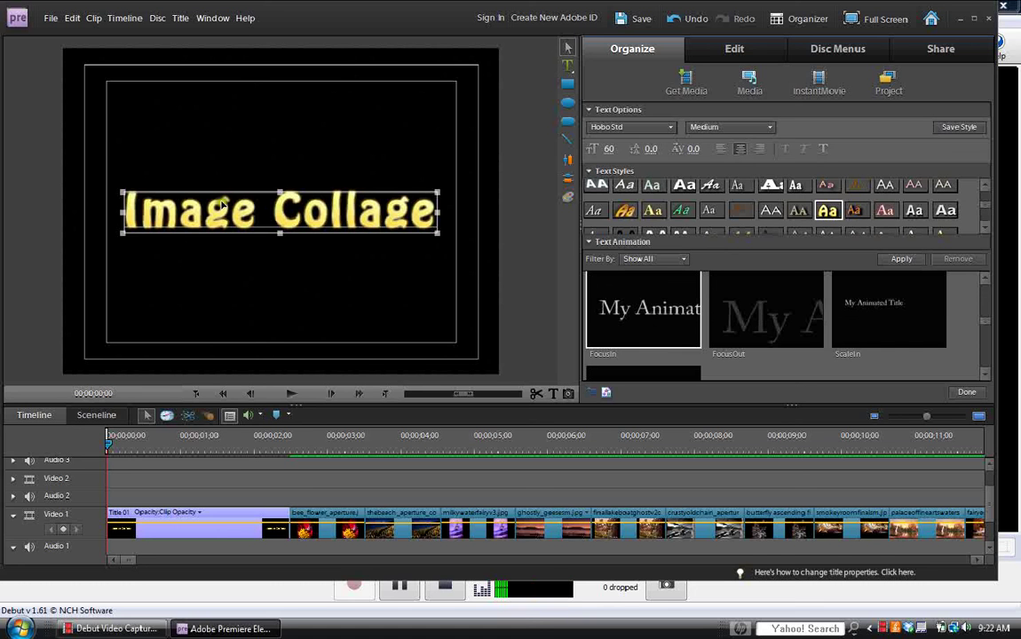
left_click(902, 260)
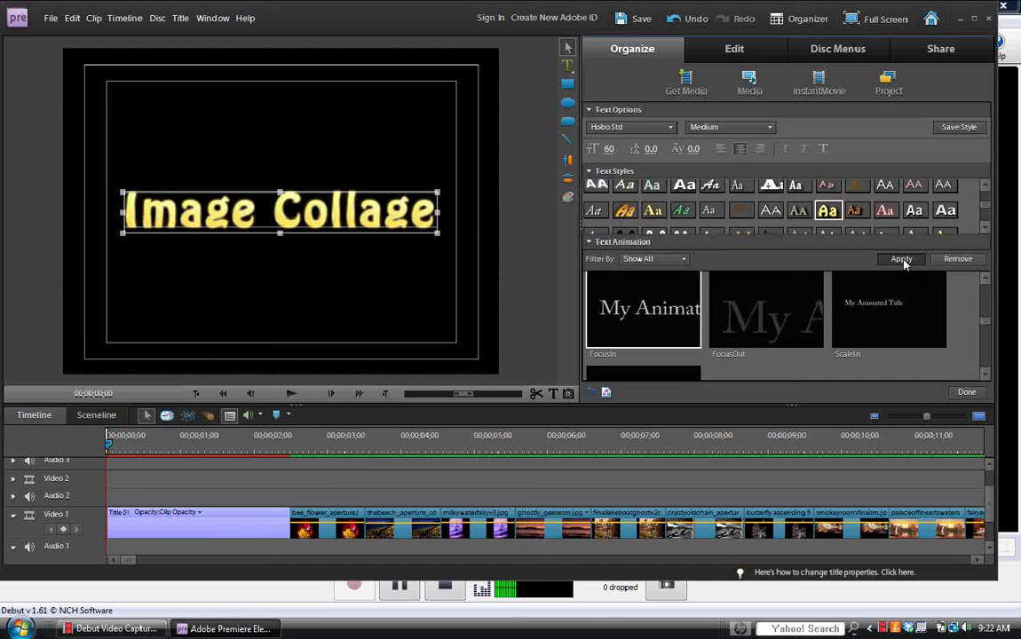
left_click(967, 392)
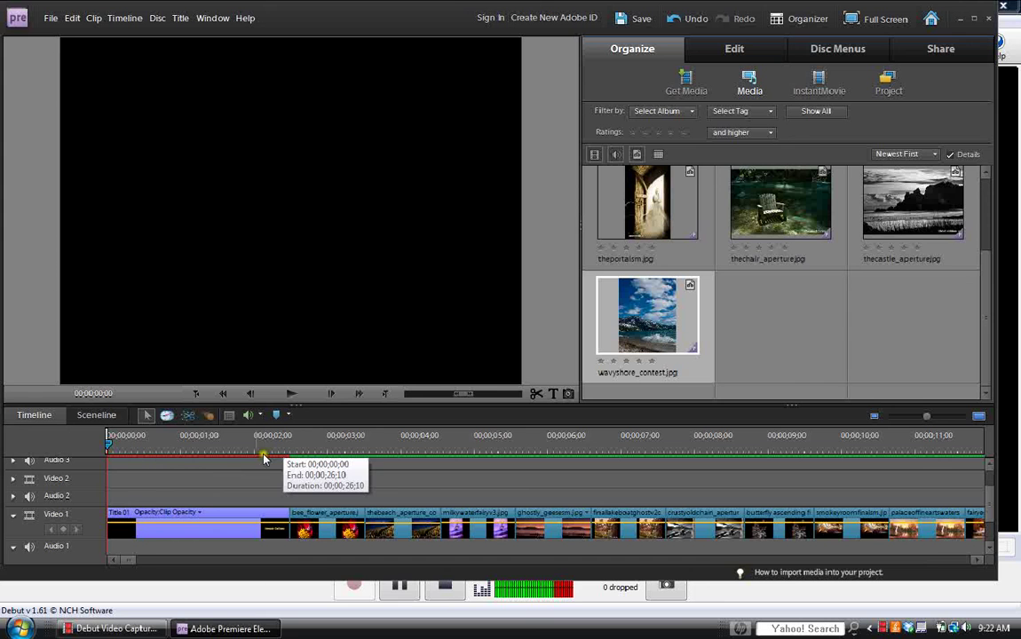
Scrub through the title to preview its FocusIn animation, extend the clip slightly, and switch to the Edit workspace.
left_click(133, 447)
left_click_drag(133, 447, 167, 450)
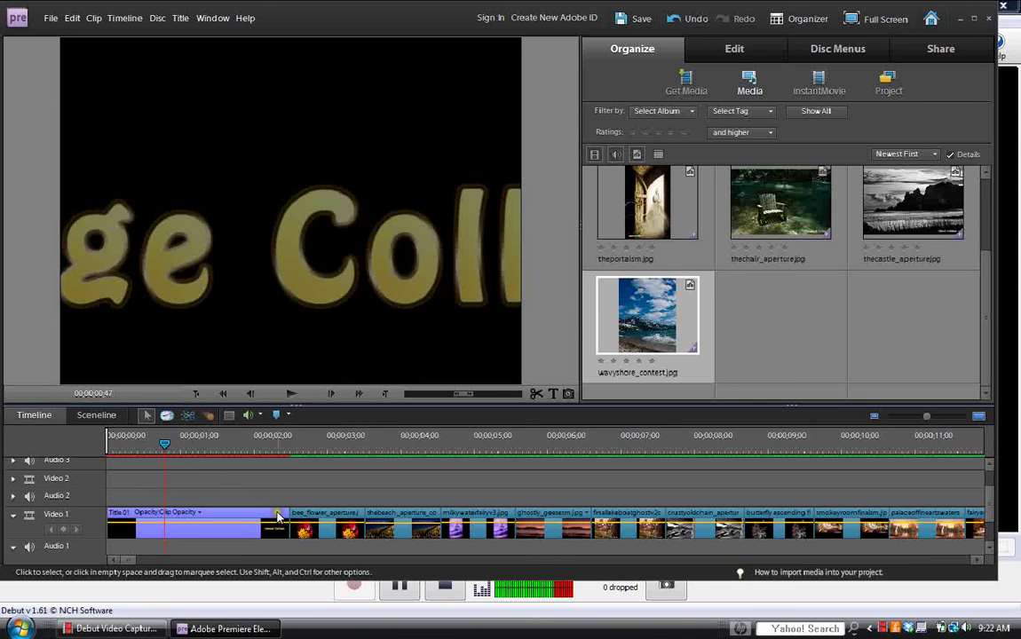
left_click_drag(283, 514, 310, 518)
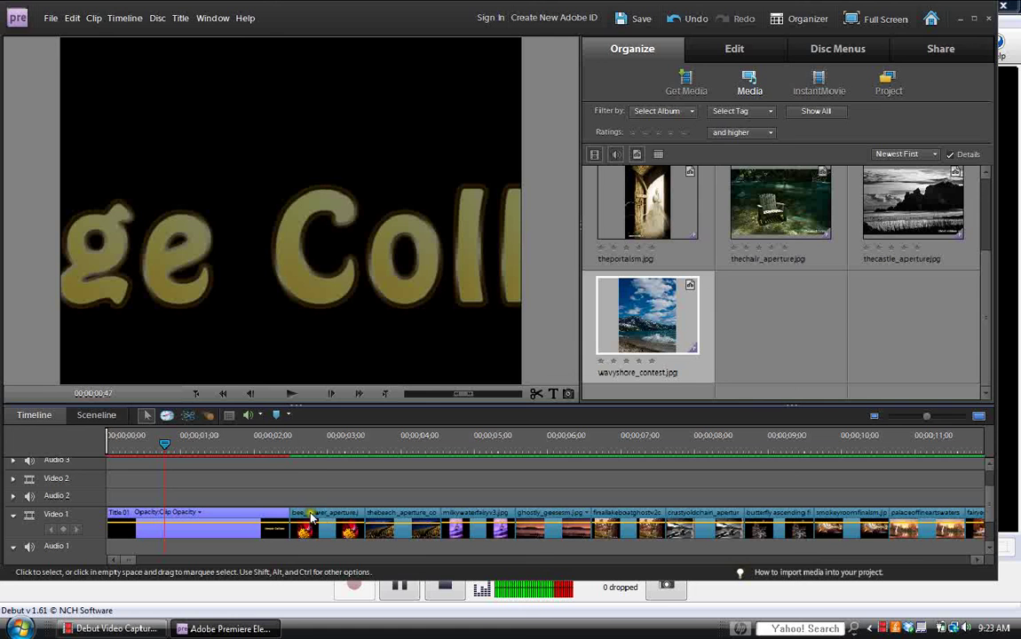
left_click(733, 50)
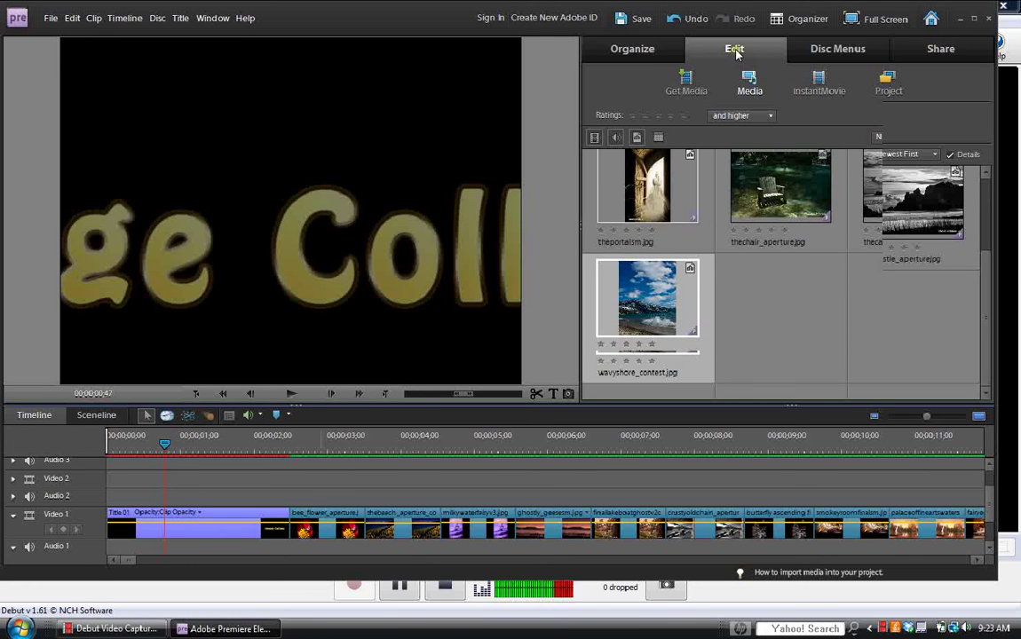
Place a Cross Dissolve between Title 01 and the first photo, then render the timeline previews.
left_click(736, 49)
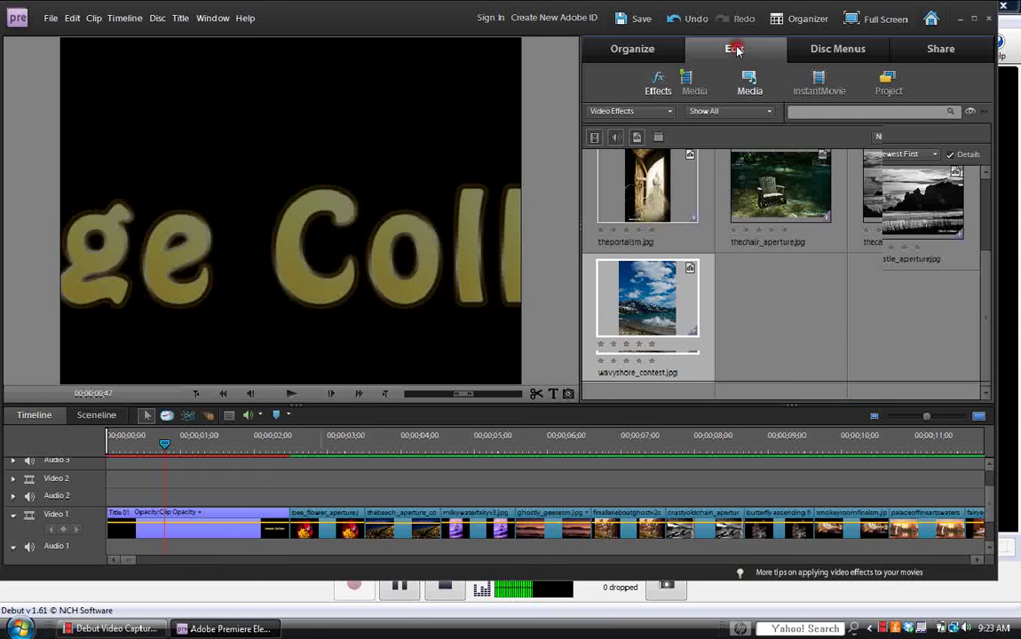
left_click(723, 87)
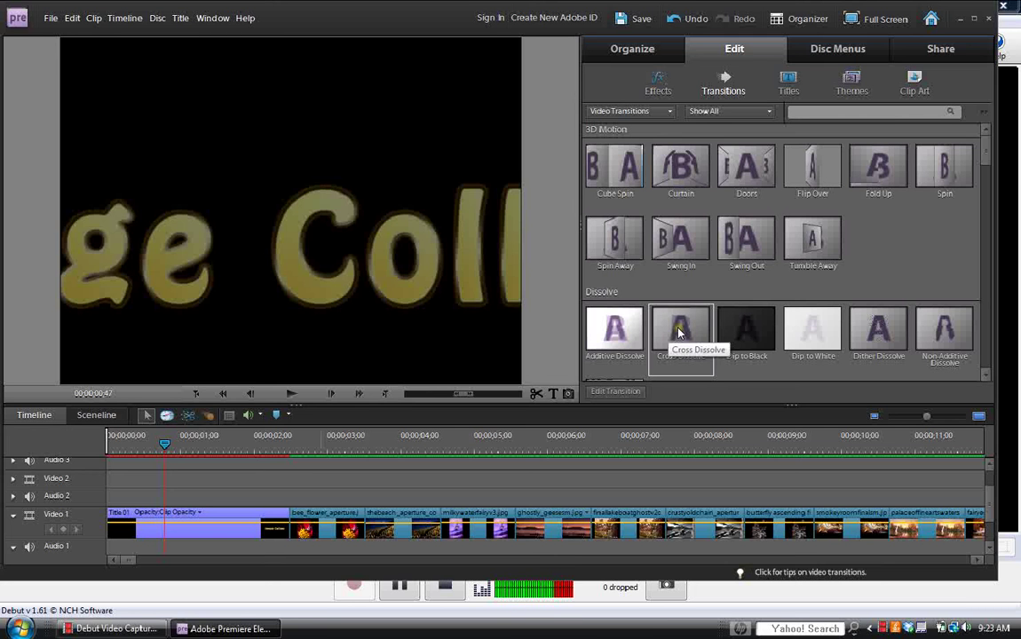
left_click(679, 332)
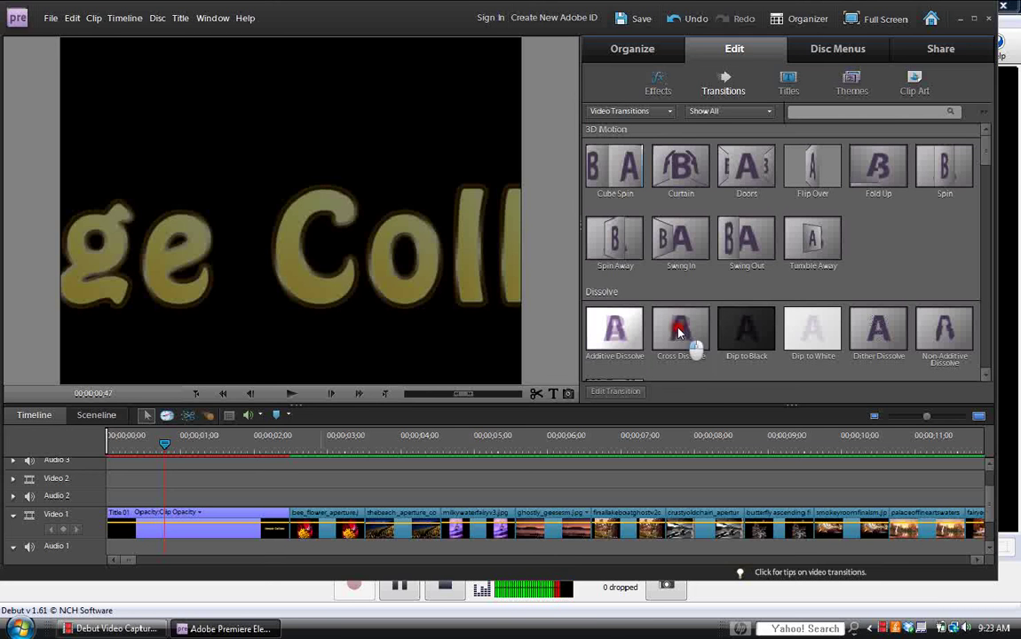
mouse_move(679, 332)
left_mouse_down()
mouse_move(604, 410)
mouse_move(357, 479)
mouse_move(280, 518)
left_mouse_up()
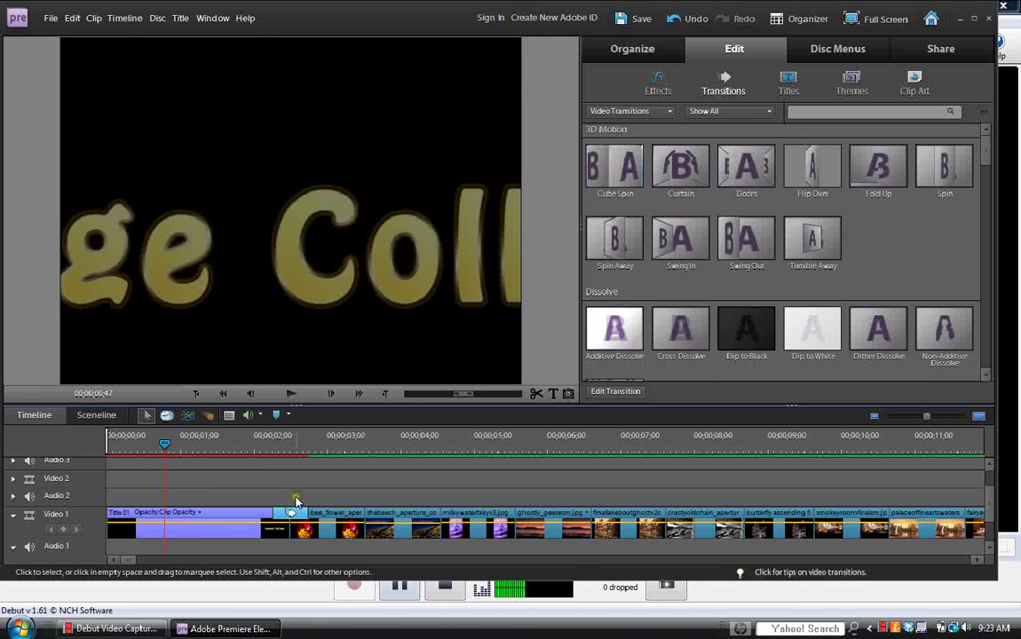
key("Return")
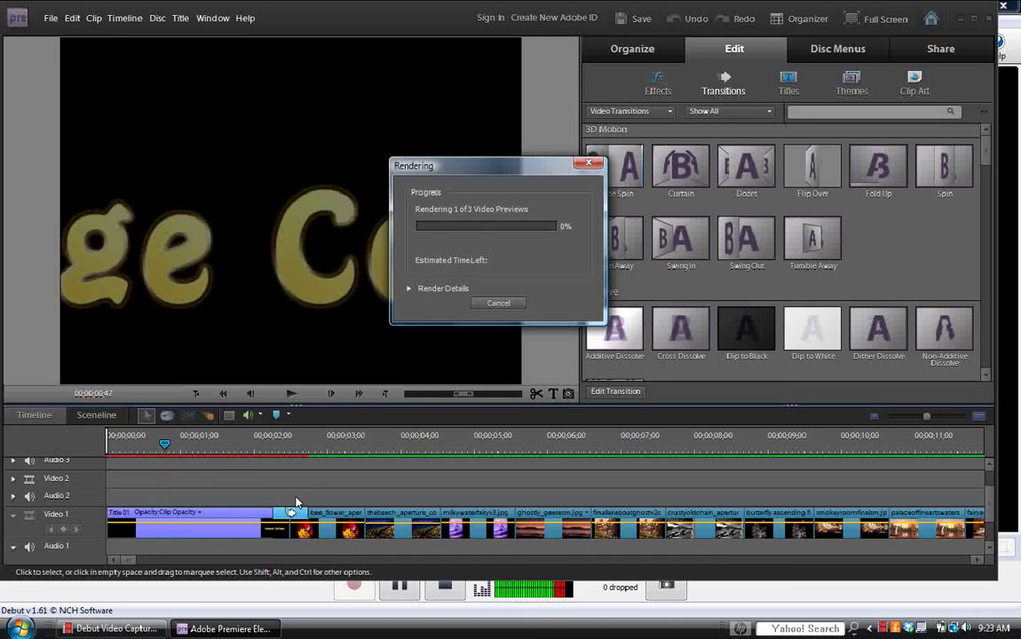
left_click(399, 589)
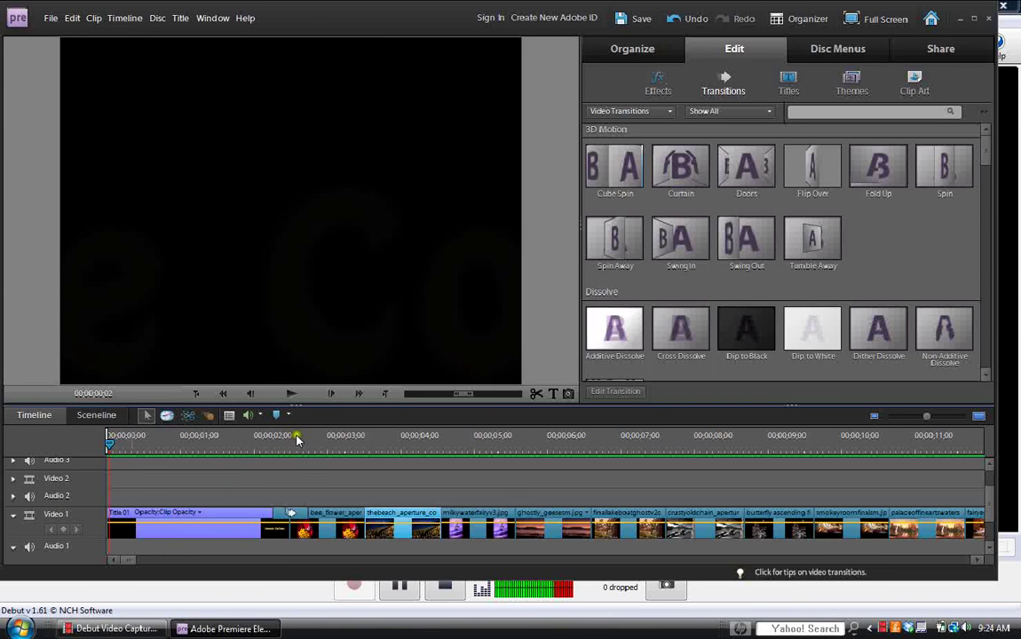
left_click(293, 394)
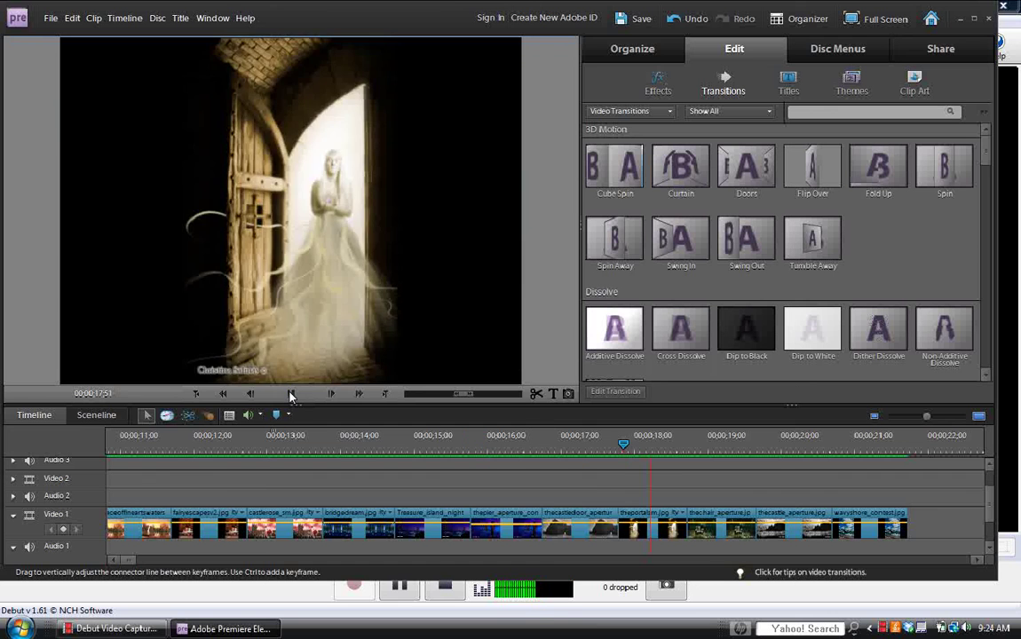
left_click(197, 454)
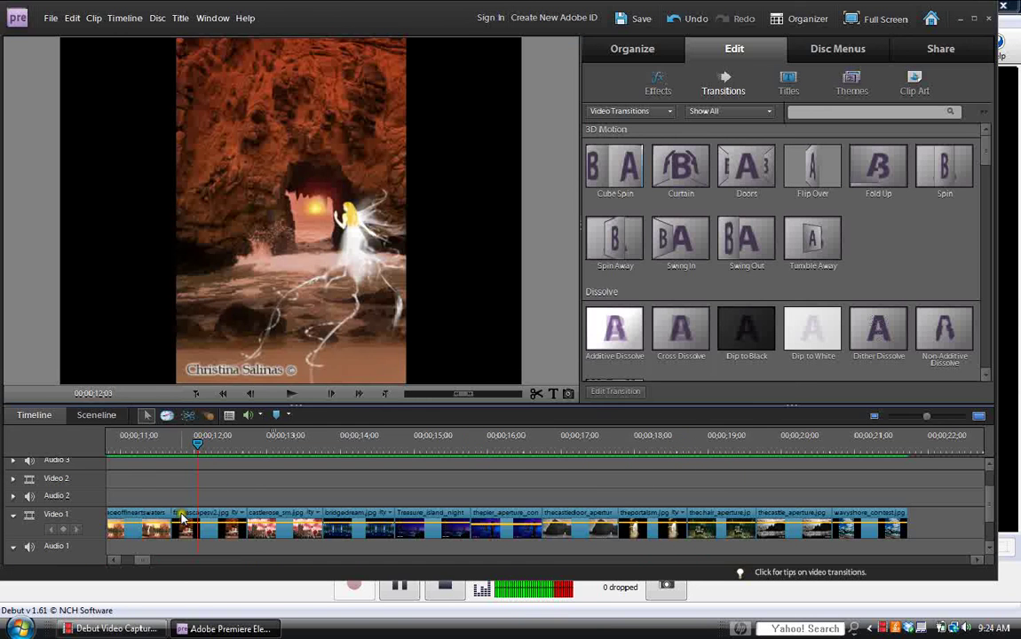
left_click_drag(160, 560, 103, 559)
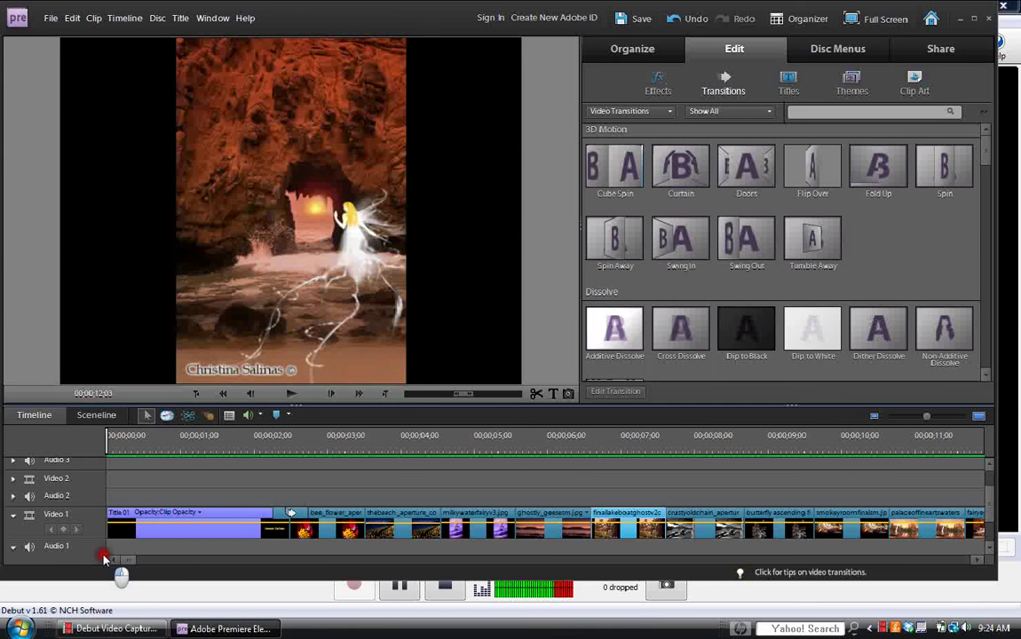
left_click(112, 454)
left_click_drag(114, 447, 99, 447)
left_click(290, 394)
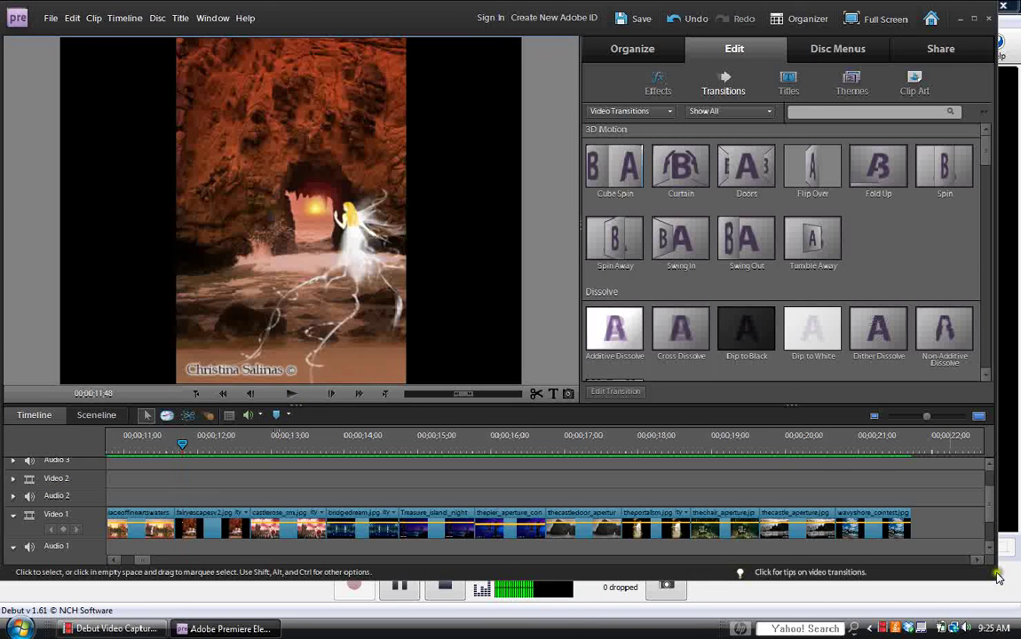
left_click(974, 562)
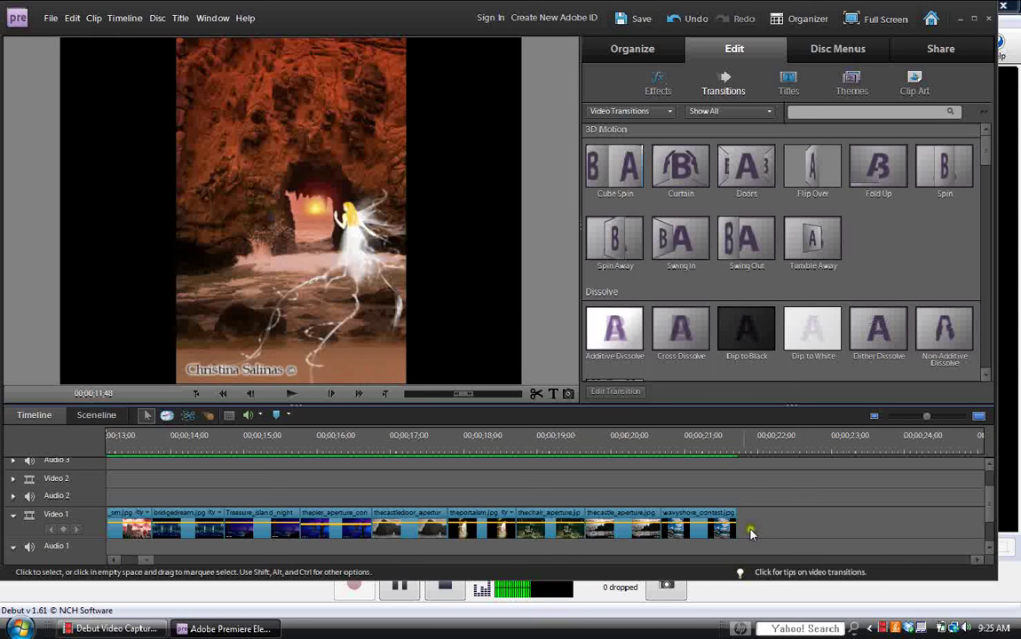
Add a new title, Title 02, after wavyshore_contest.jpg and play it back.
left_click(733, 448)
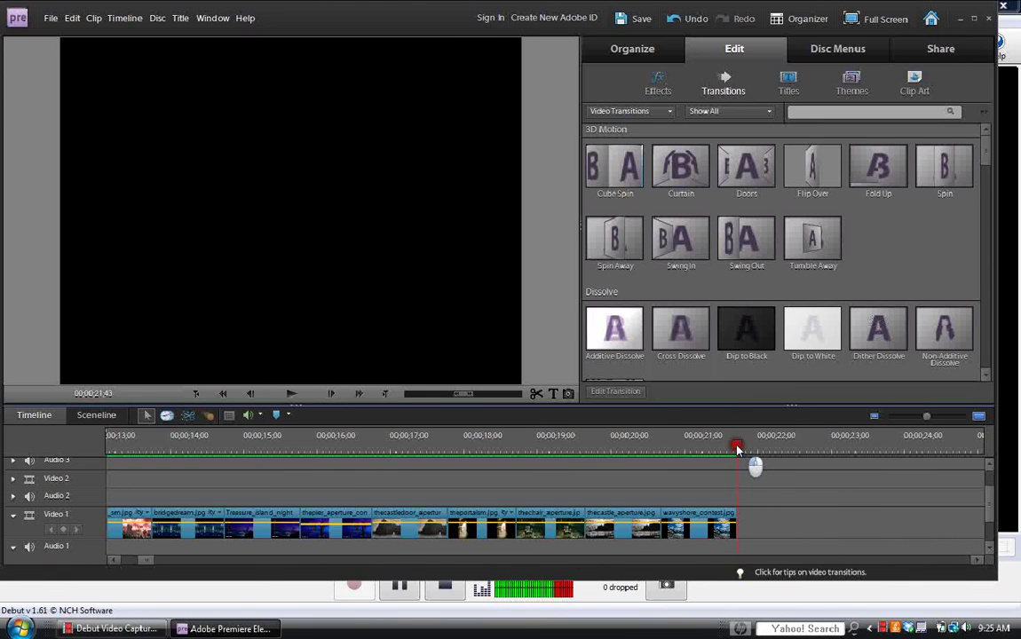
left_click_drag(734, 449, 737, 449)
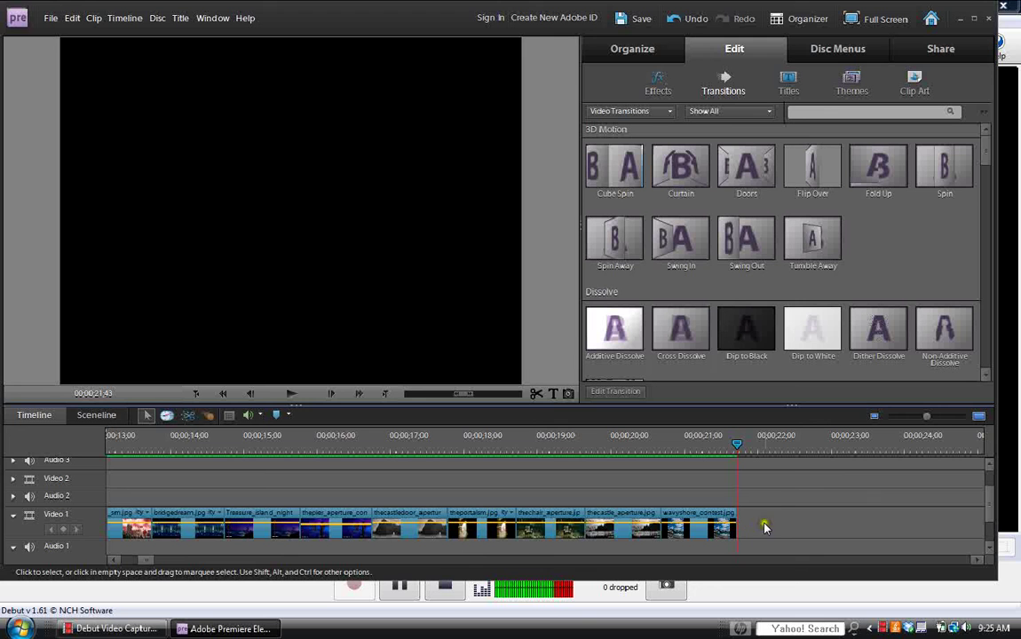
left_click(552, 396)
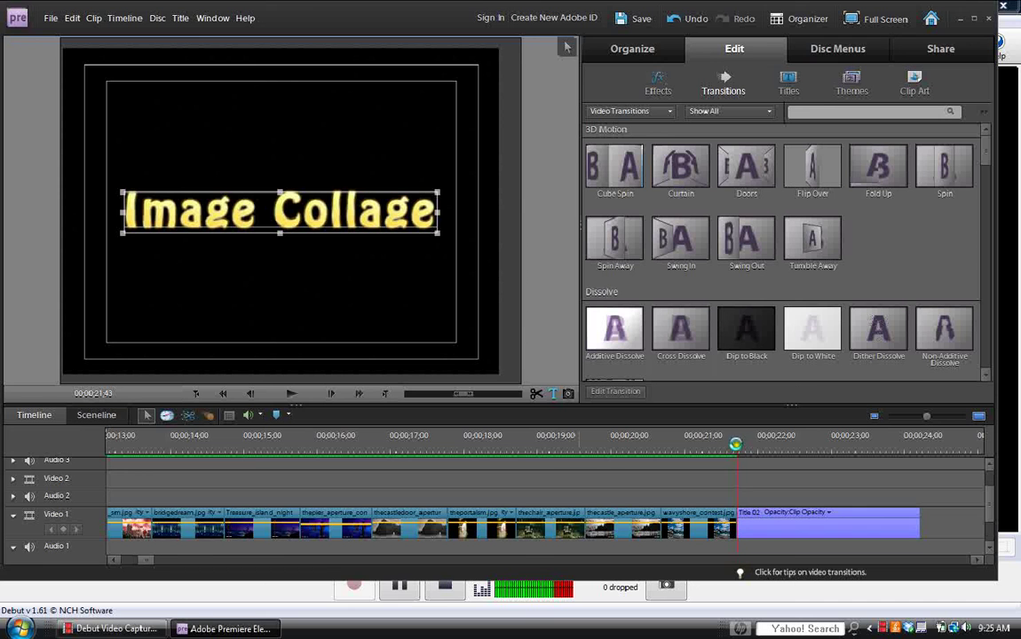
left_click_drag(734, 448, 741, 449)
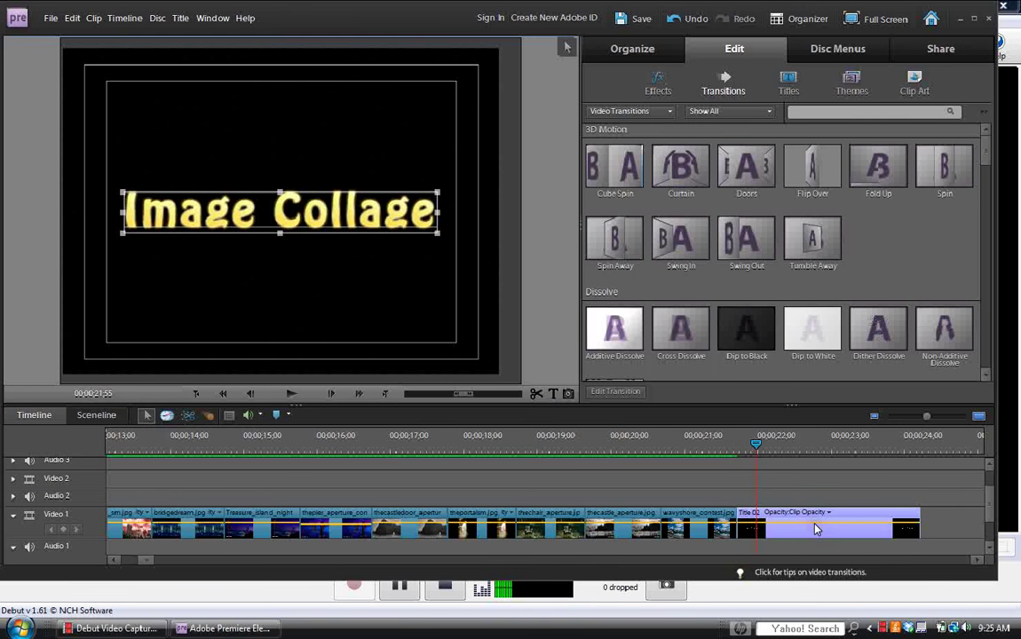
left_click(291, 395)
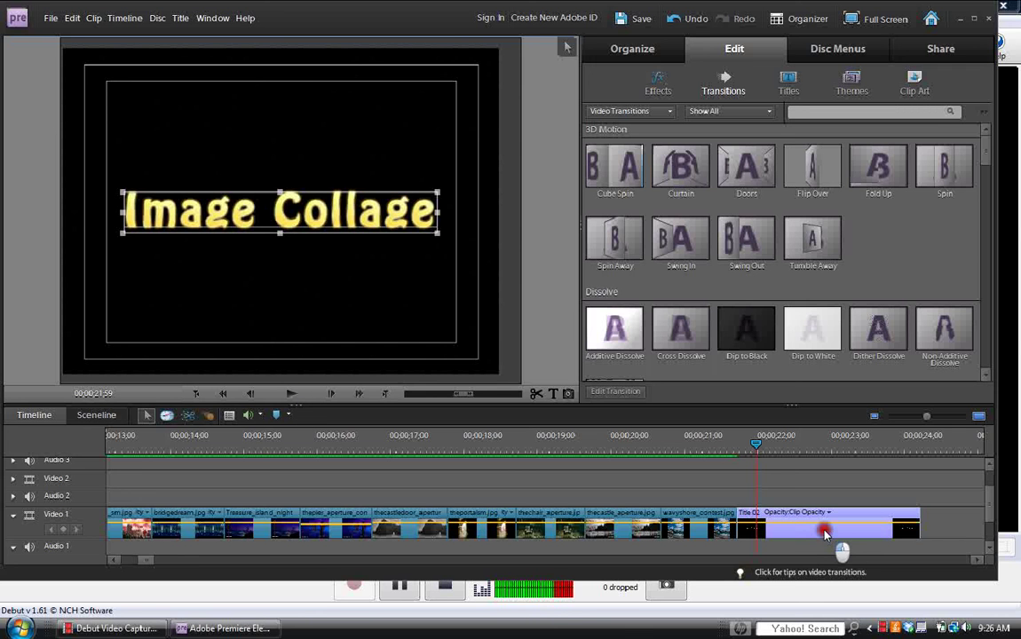
Switch to the screen recorder window and back to Premiere Elements' title editor.
left_click(472, 233)
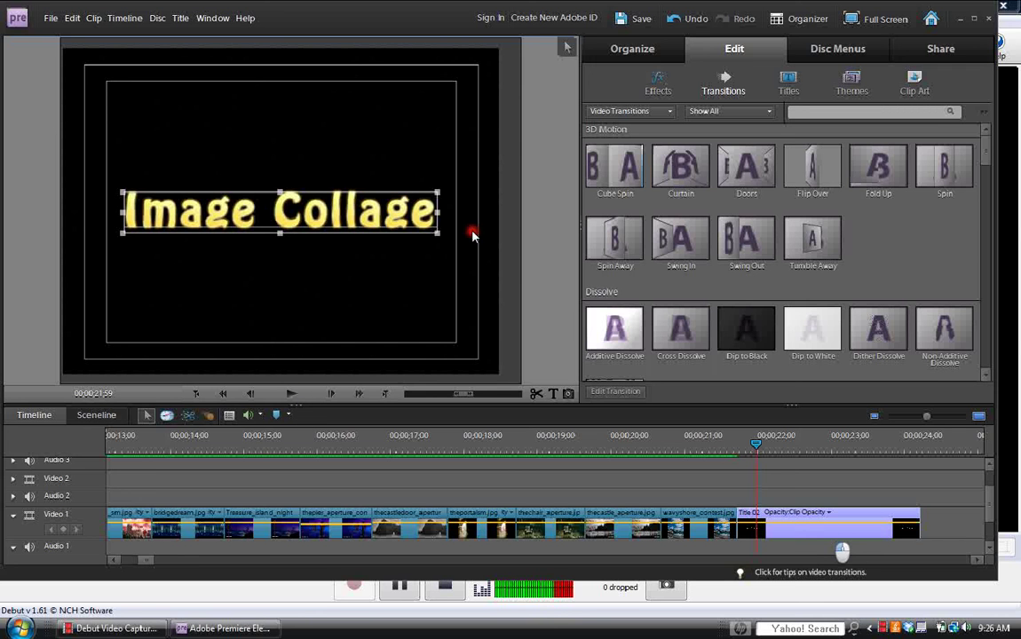
left_click(403, 591)
left_click(229, 628)
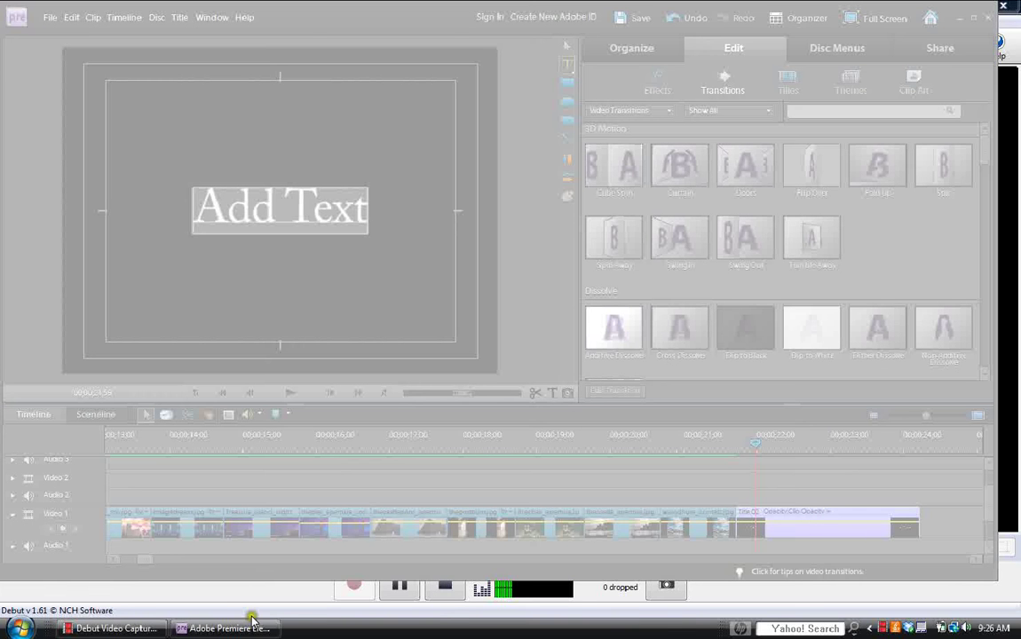
left_click(122, 631)
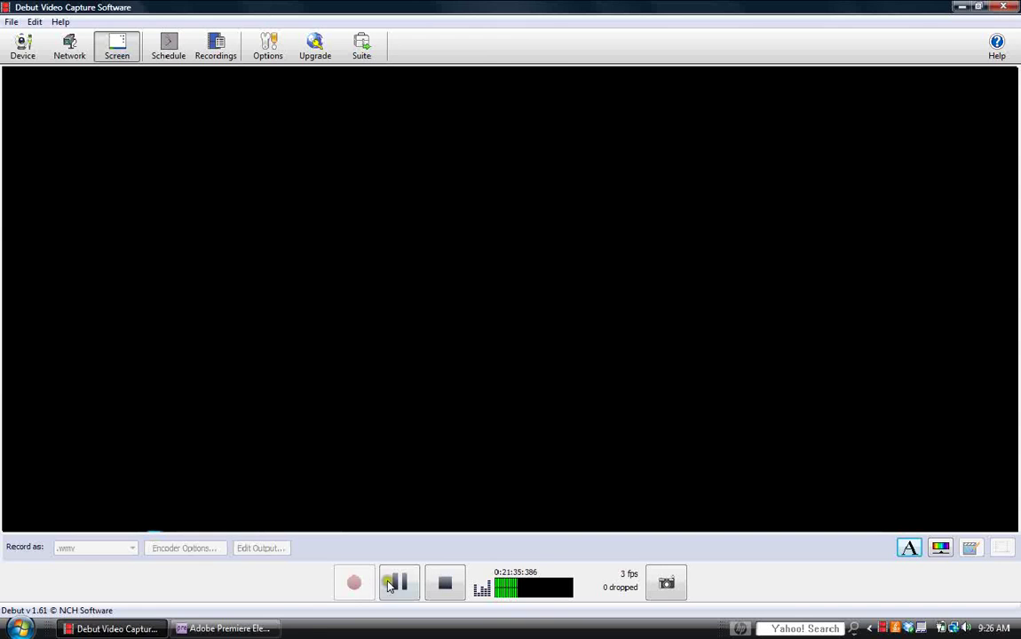
left_click(268, 629)
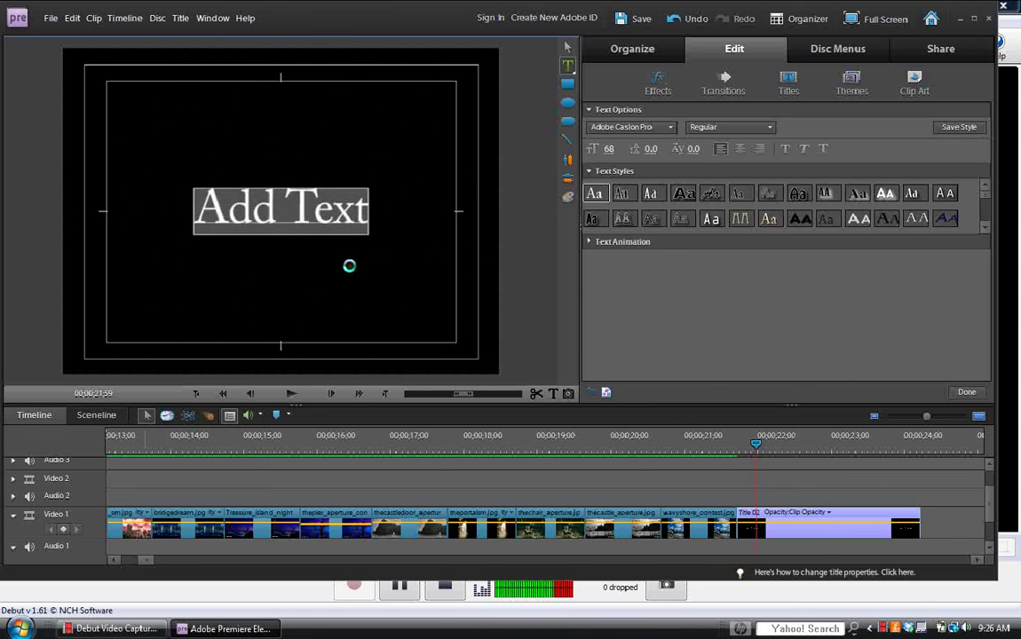
Replace the Add Text placeholder with the word 'By'.
left_click_drag(362, 210, 195, 211)
type("by")
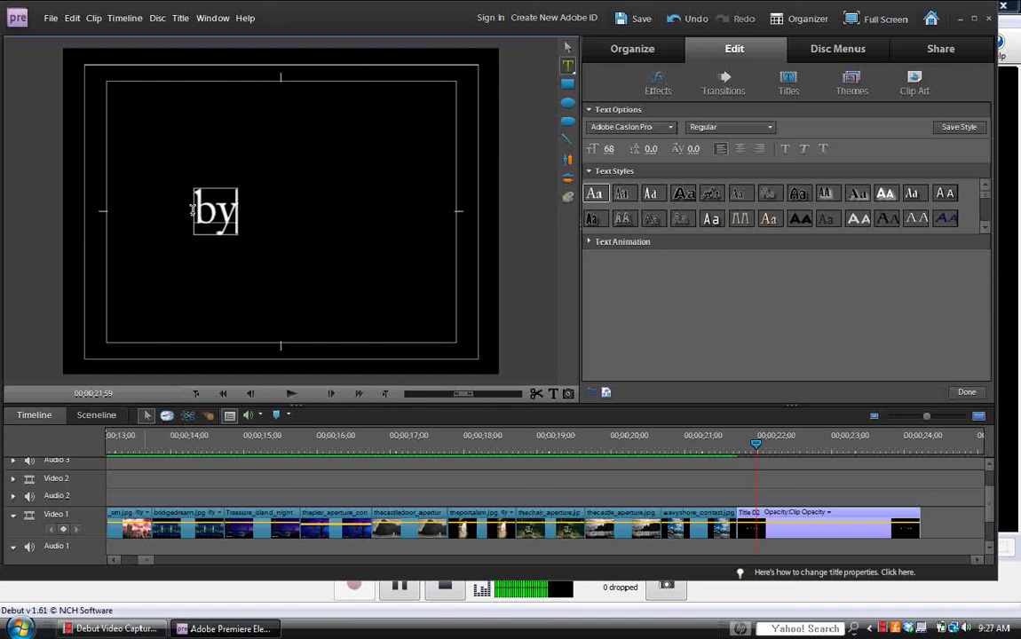
key("BackSpace")
key("BackSpace")
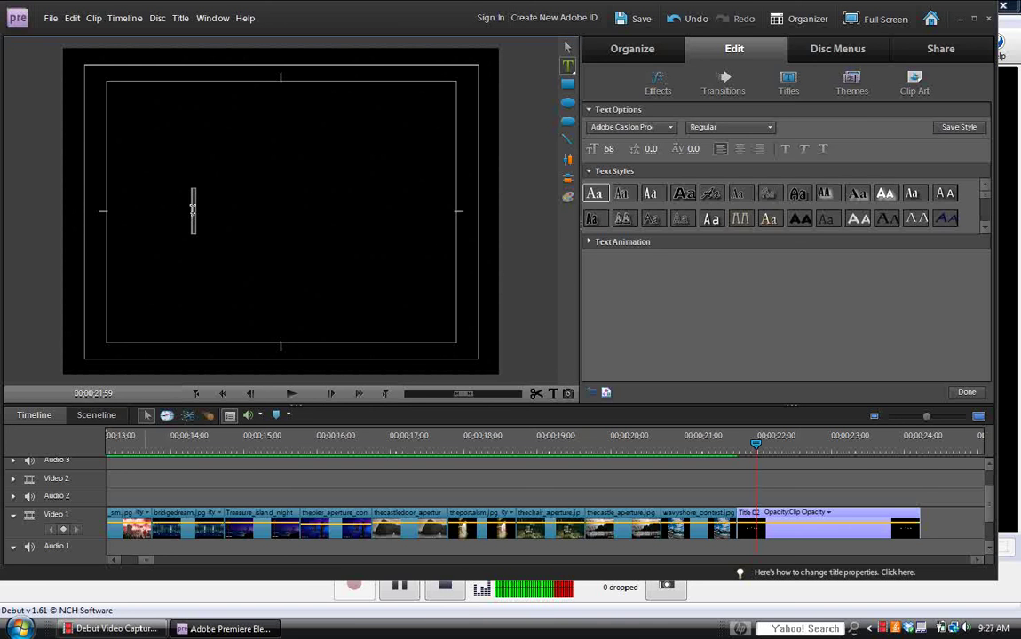
type("By")
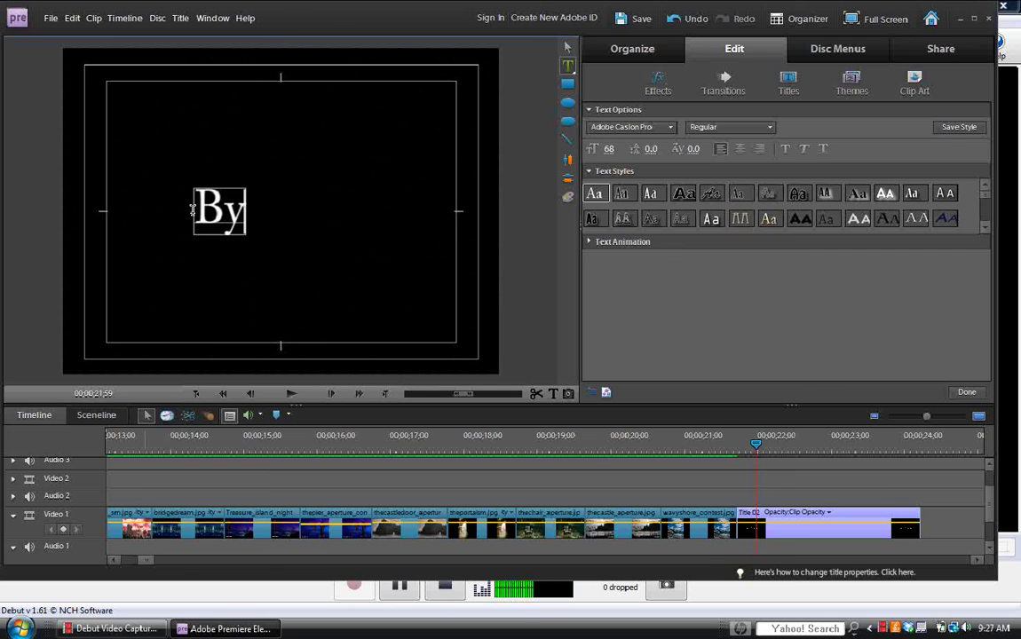
Browse the text styles and give 'By' the gold Hobo Std Medium style.
left_click(986, 227)
left_click(985, 227)
left_click(985, 227)
left_click(986, 228)
left_click(986, 227)
left_click(986, 227)
left_click(986, 228)
left_click(984, 228)
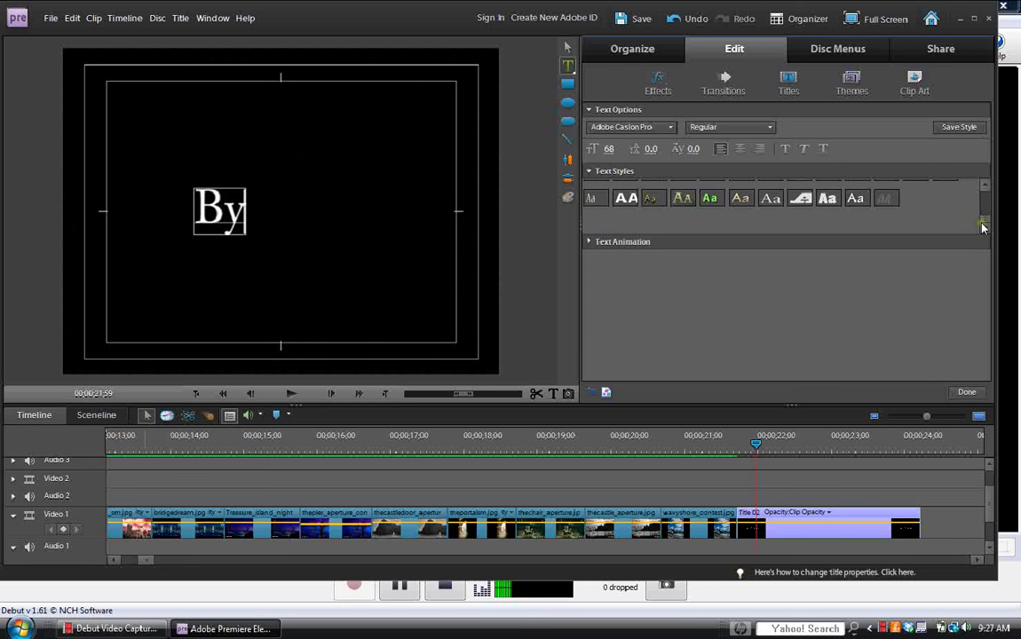
left_click_drag(984, 203, 986, 191)
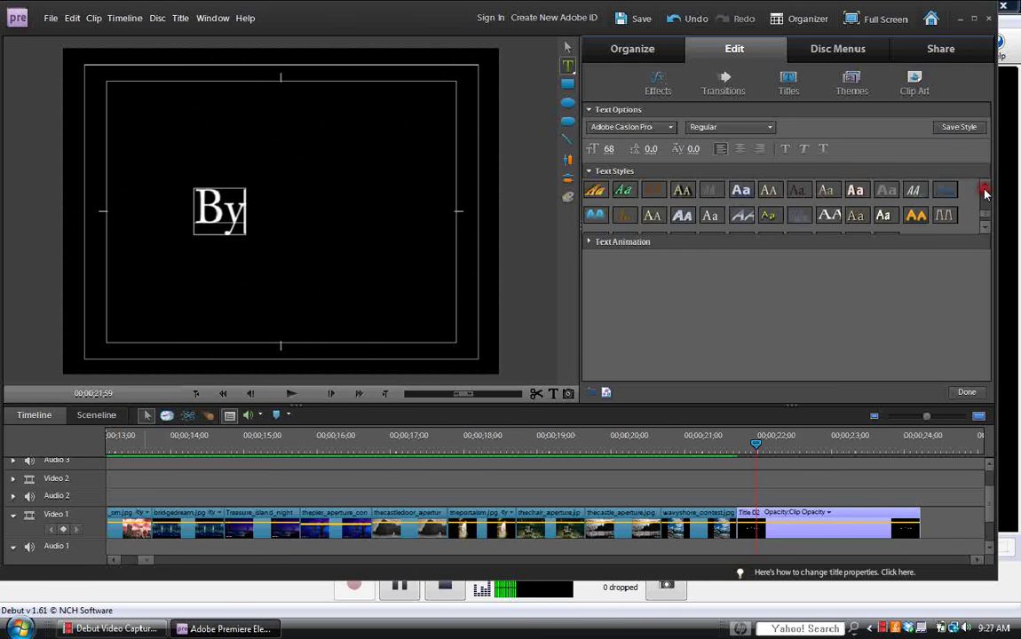
left_click(986, 193)
left_click(985, 193)
left_click(986, 194)
left_click(827, 195)
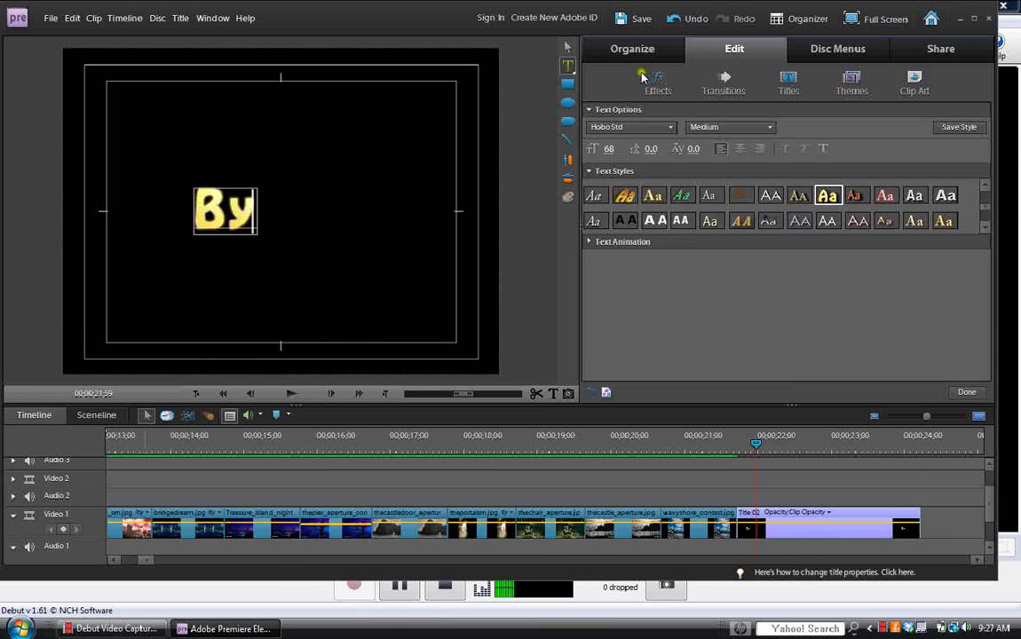
Move the 'By' text box up toward the top of the frame.
left_click(566, 49)
left_click(230, 221)
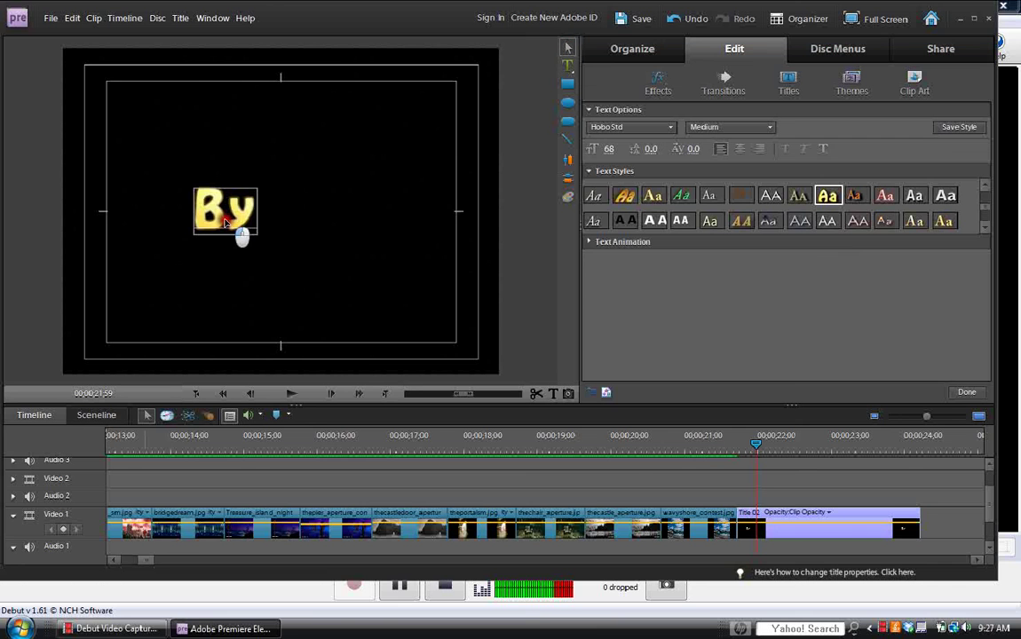
left_click_drag(230, 221, 279, 169)
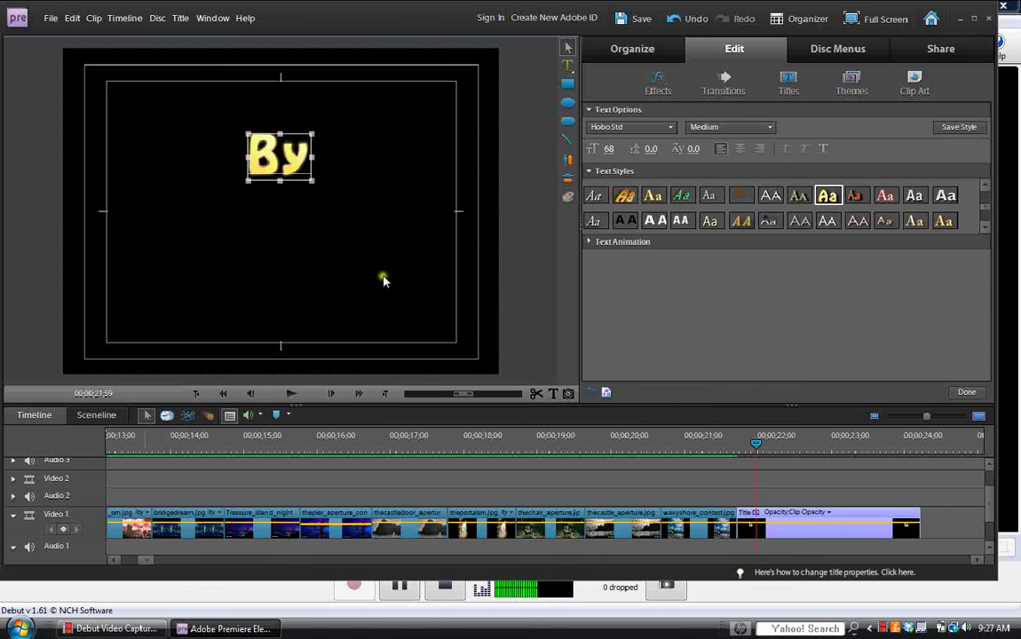
Move the playhead back to 00;00;21;43 and exit title editing.
left_click_drag(757, 448, 734, 449)
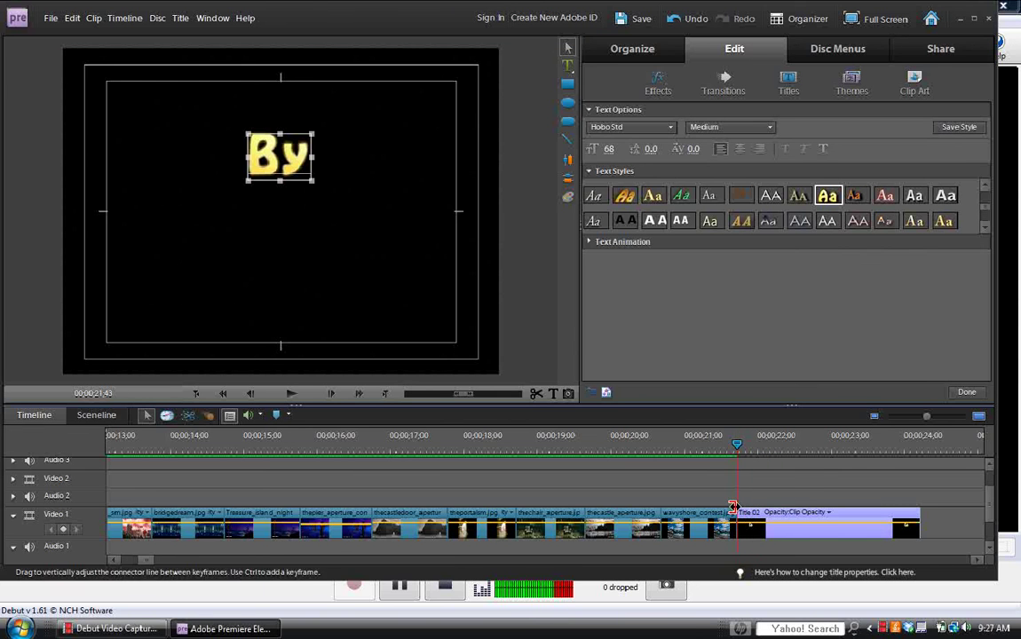
left_click(773, 480)
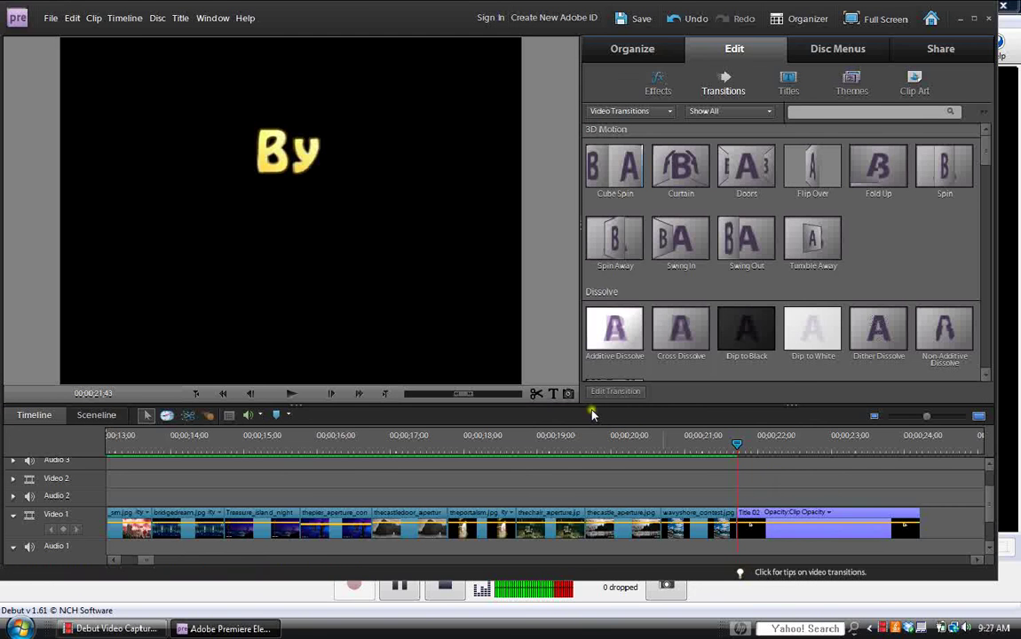
Add a new title, Title 03, on Video 2 over the By clip and open it for editing.
left_click(553, 394)
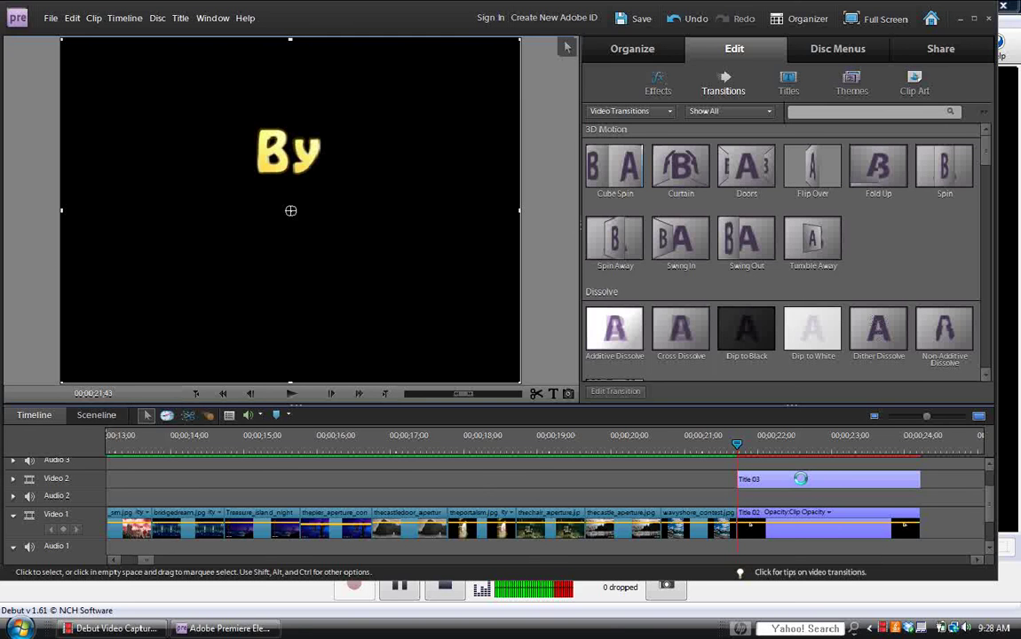
left_click(800, 479)
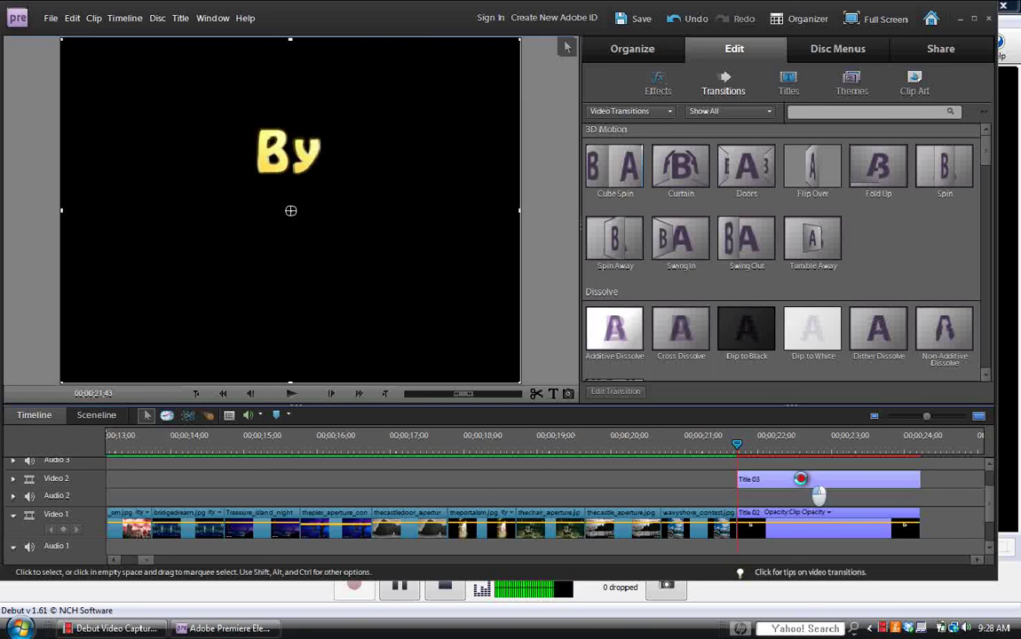
left_click(771, 444)
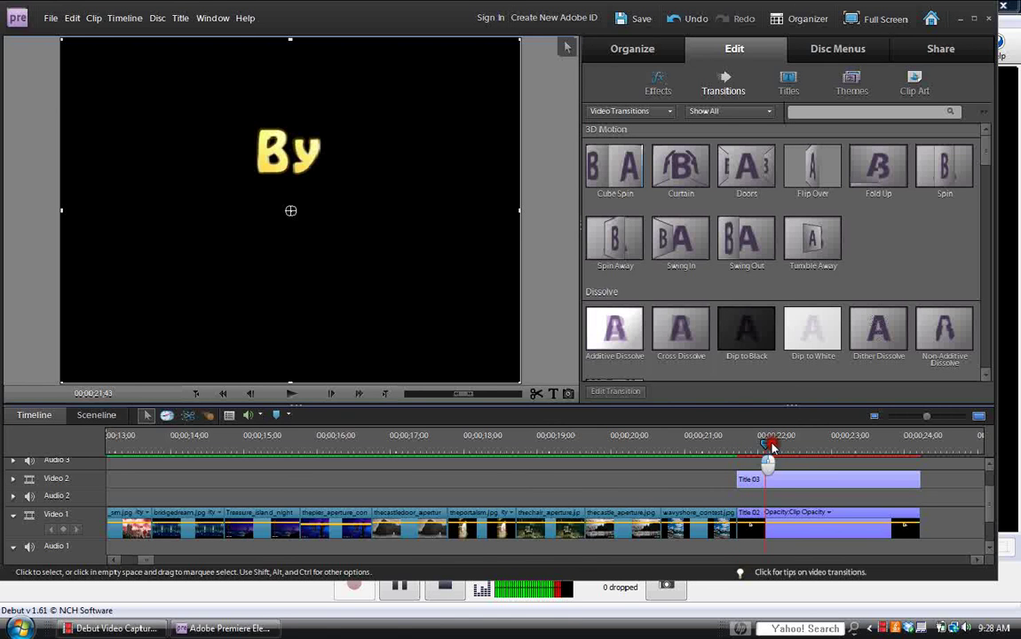
left_click(805, 480)
left_click(847, 481)
double_click(846, 480)
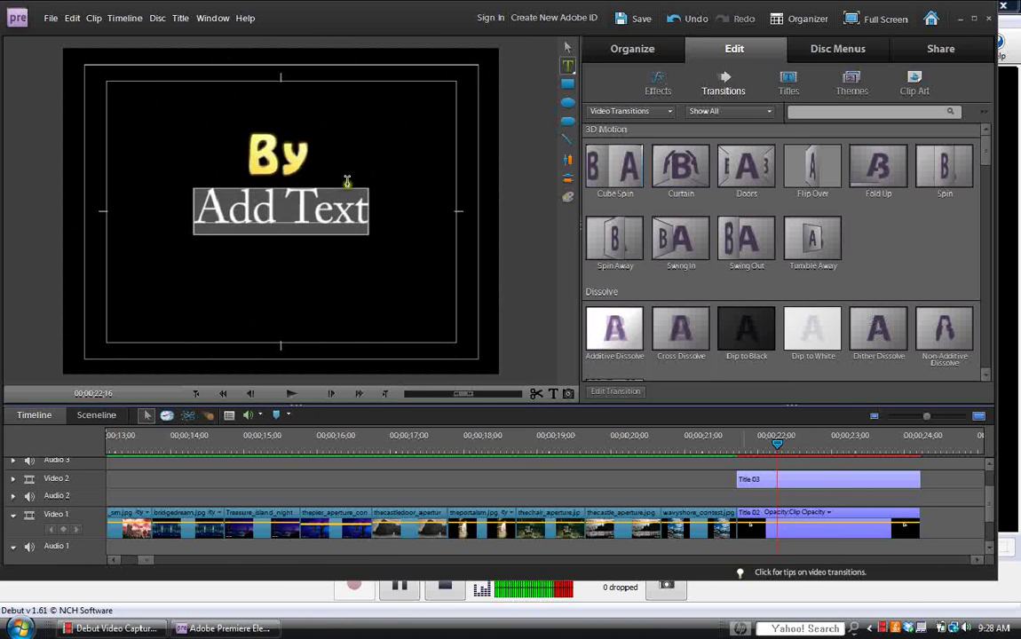
Select the placeholder 'Add Text' beneath By.
left_click(373, 217)
left_click_drag(336, 207, 201, 217)
left_click(355, 212)
left_click_drag(357, 212, 197, 212)
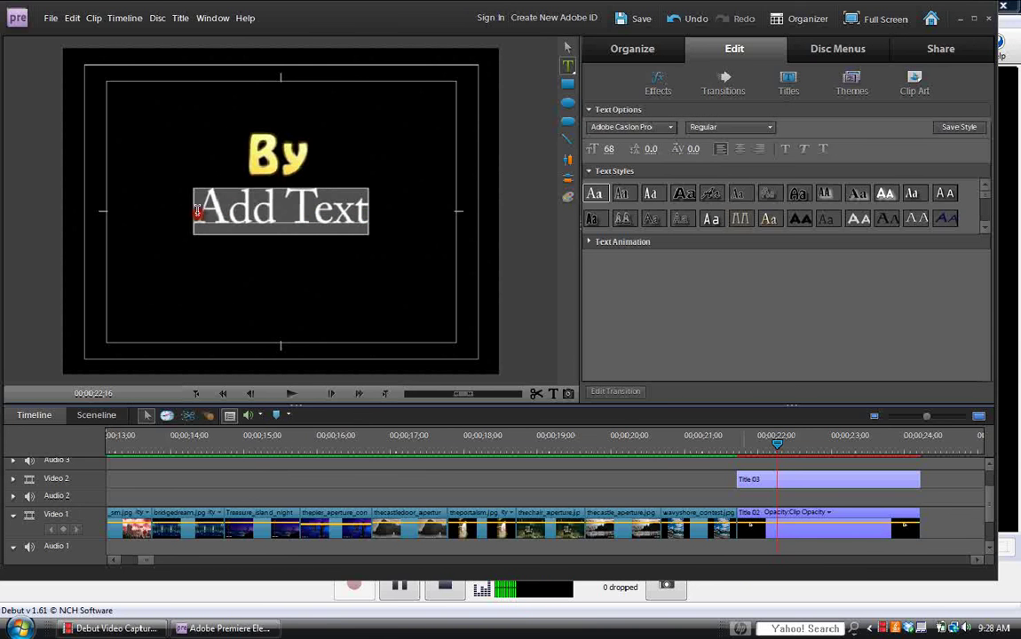
left_click_drag(338, 203, 202, 210)
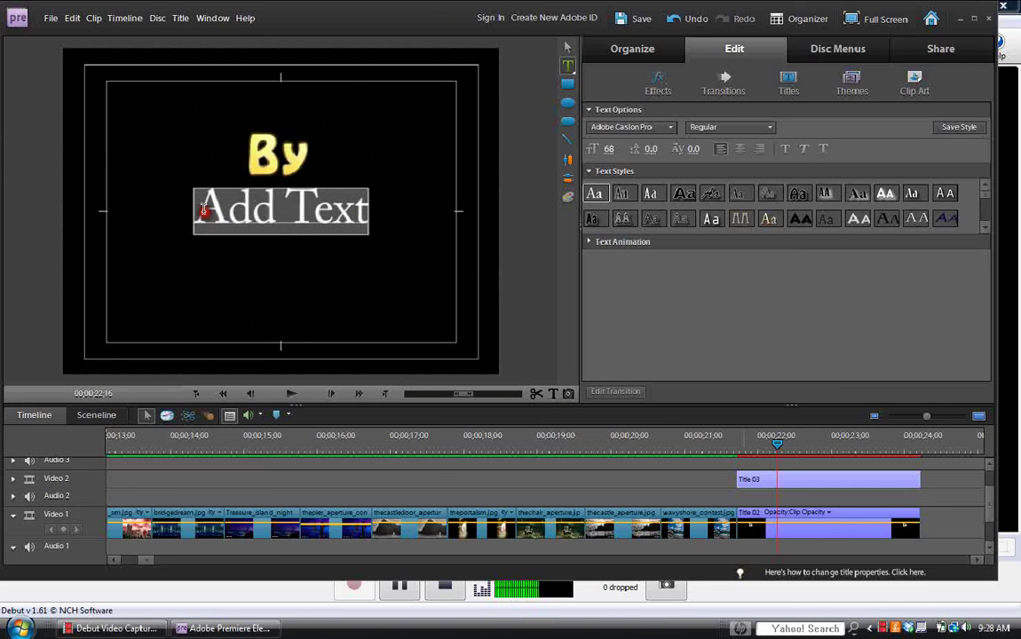
Replace the 'Add Text' placeholder with the author's full name below By.
triple_click(328, 207)
type("Chri")
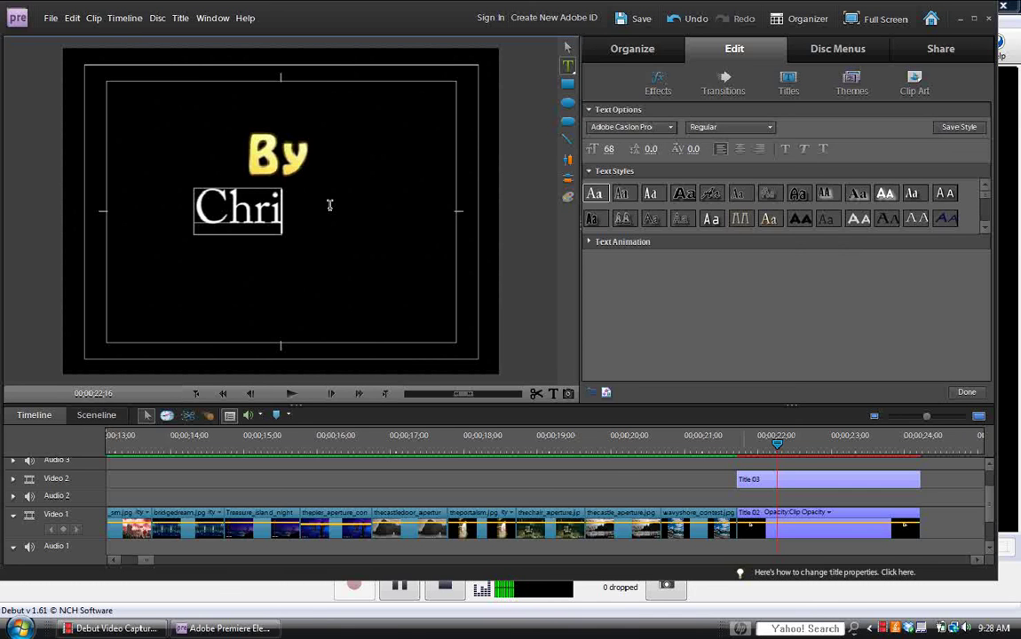
type("sti")
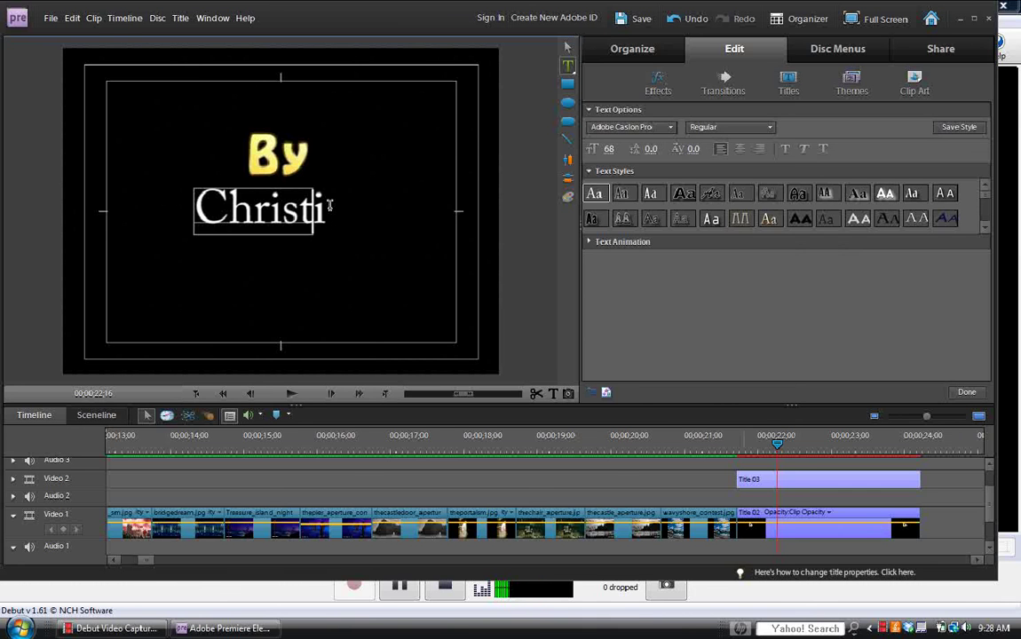
type("na")
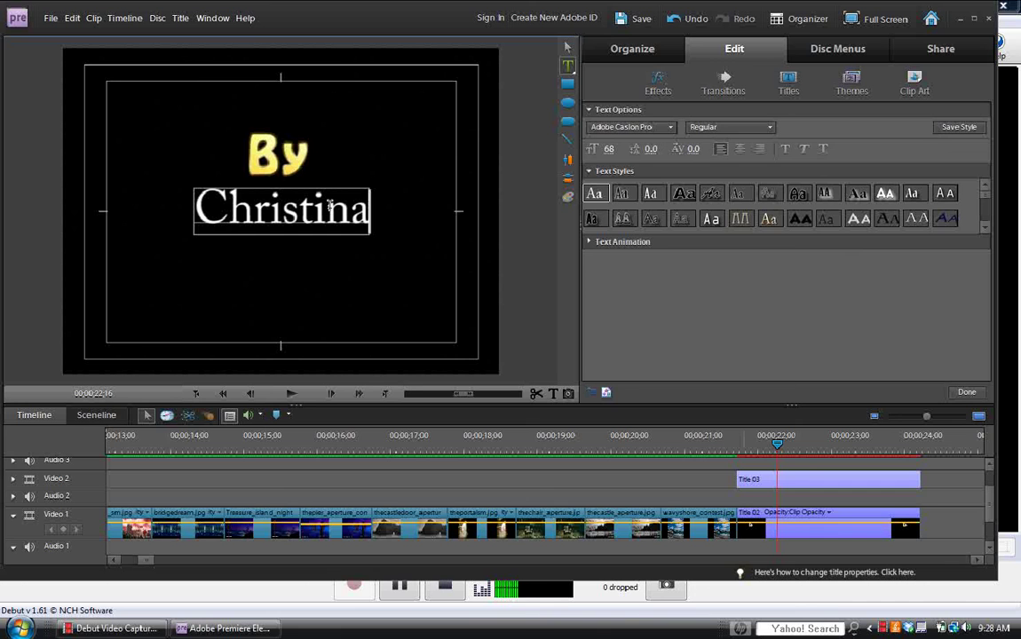
type(" S")
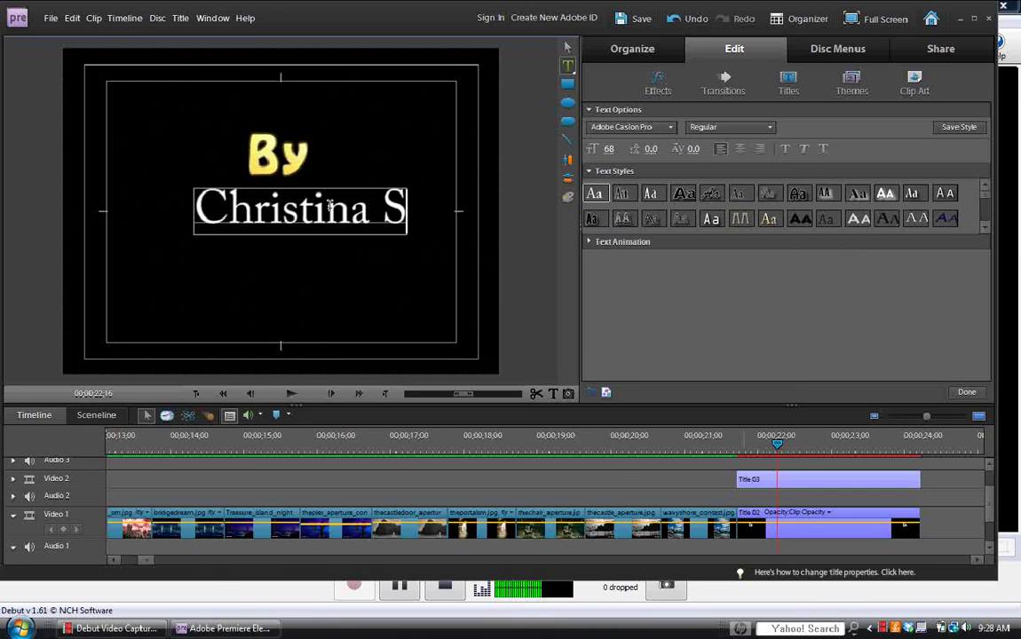
type("alina")
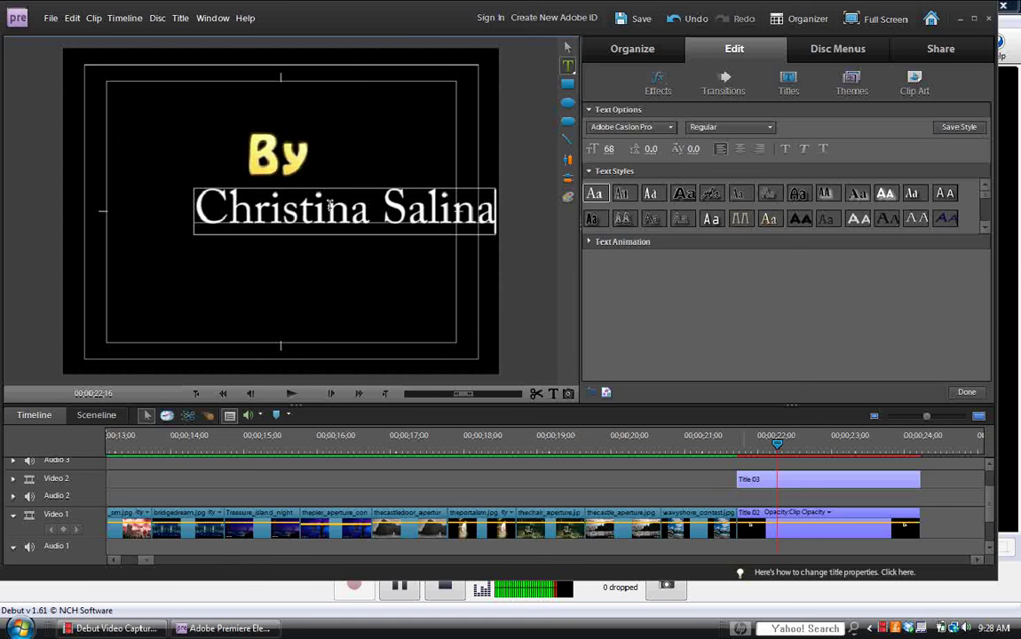
type("s")
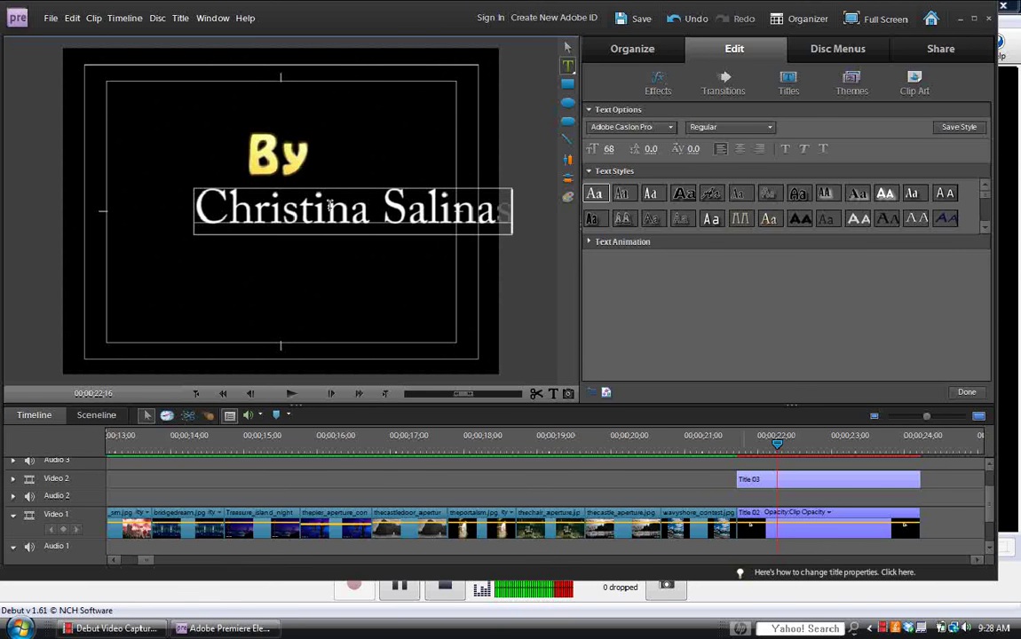
left_click(567, 47)
left_click(346, 226)
left_click(357, 218)
left_click(314, 249)
left_click(310, 215)
left_click(378, 255)
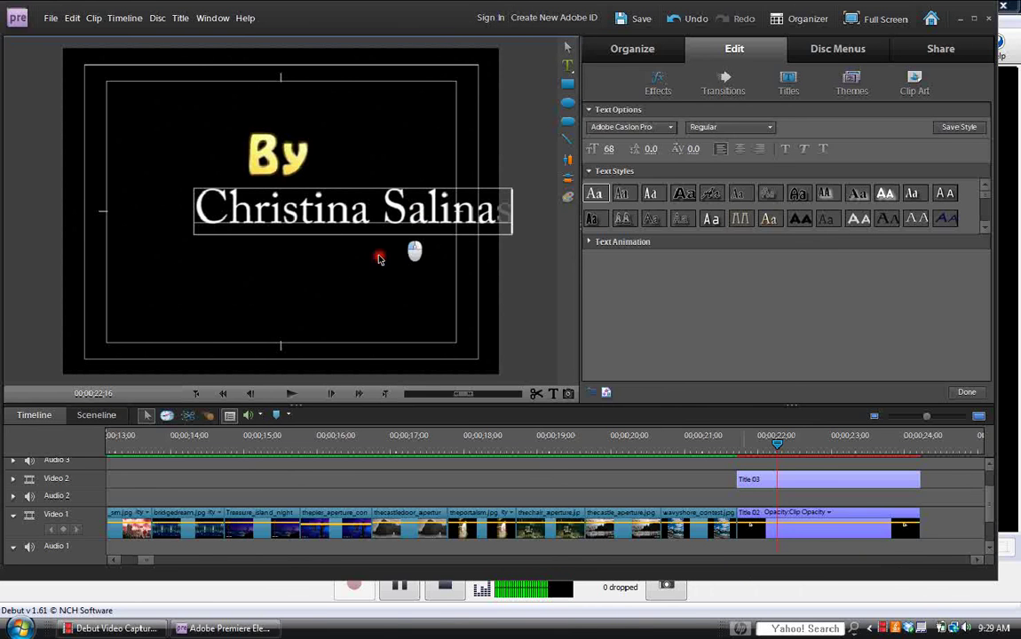
Apply the Hobo Medium Gold text style to the name and finish the title.
left_click(989, 229)
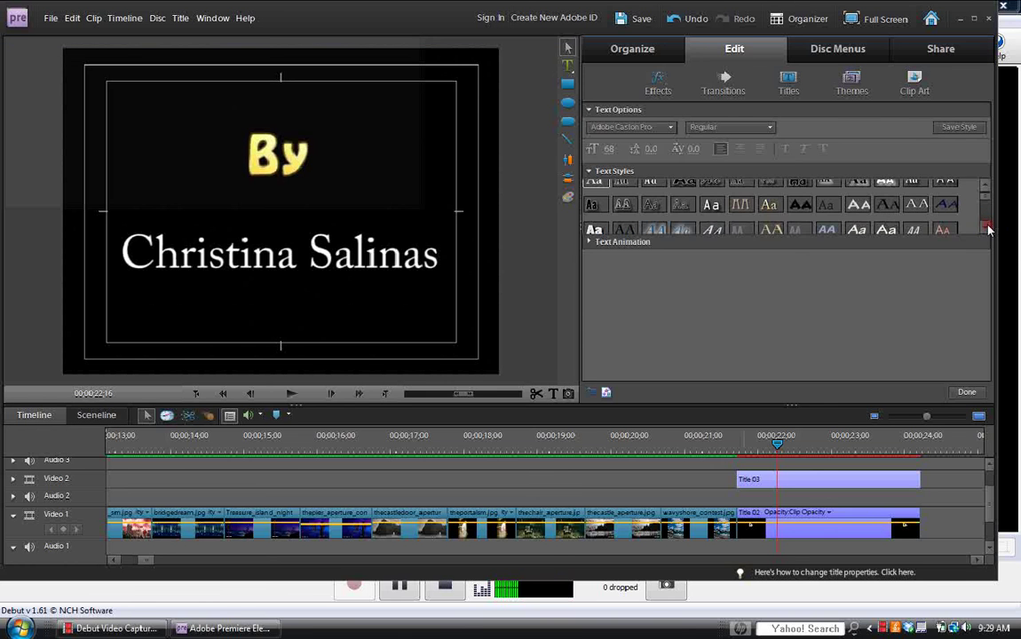
left_click(988, 229)
left_click(988, 229)
left_click(989, 229)
left_click(989, 229)
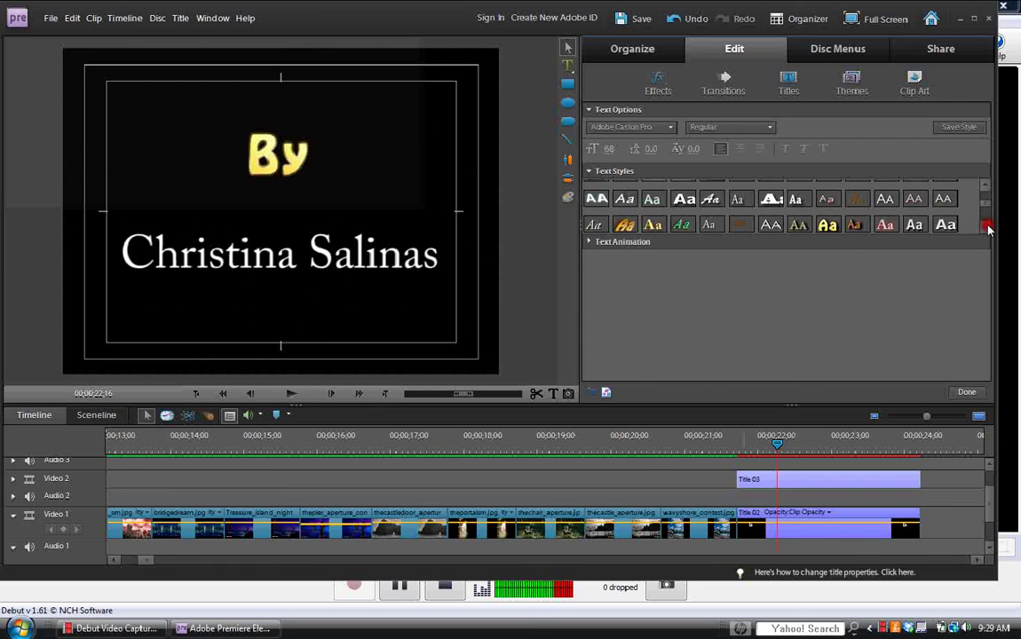
left_click(827, 225)
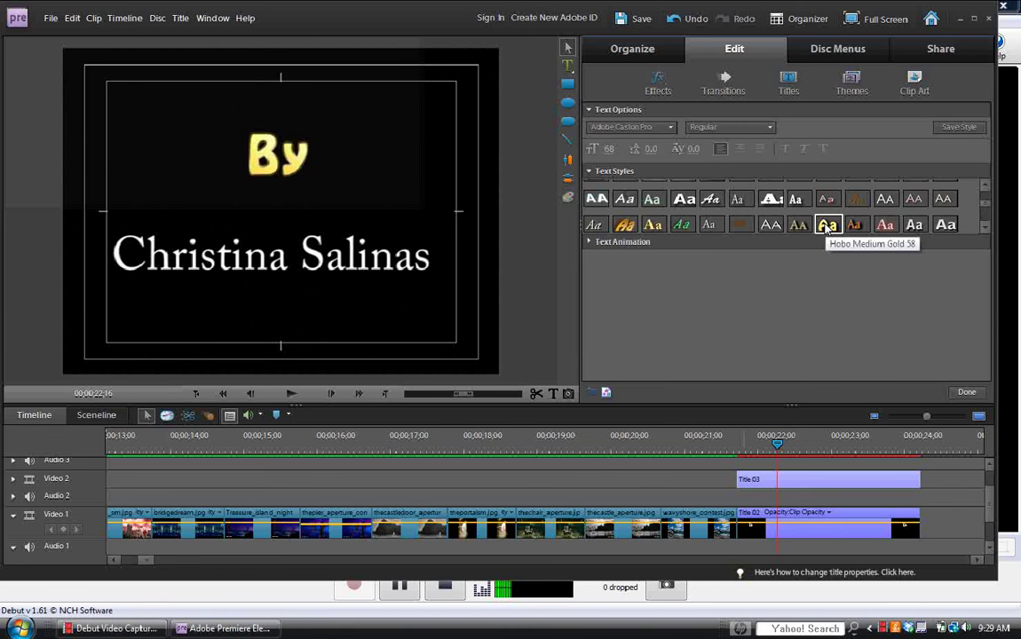
left_click(827, 226)
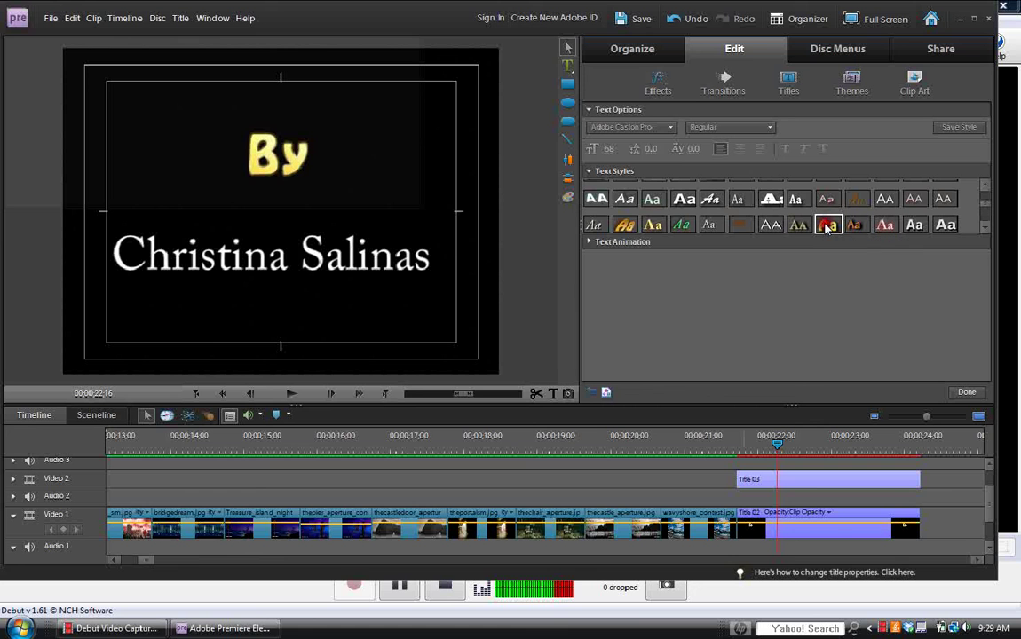
left_click(970, 396)
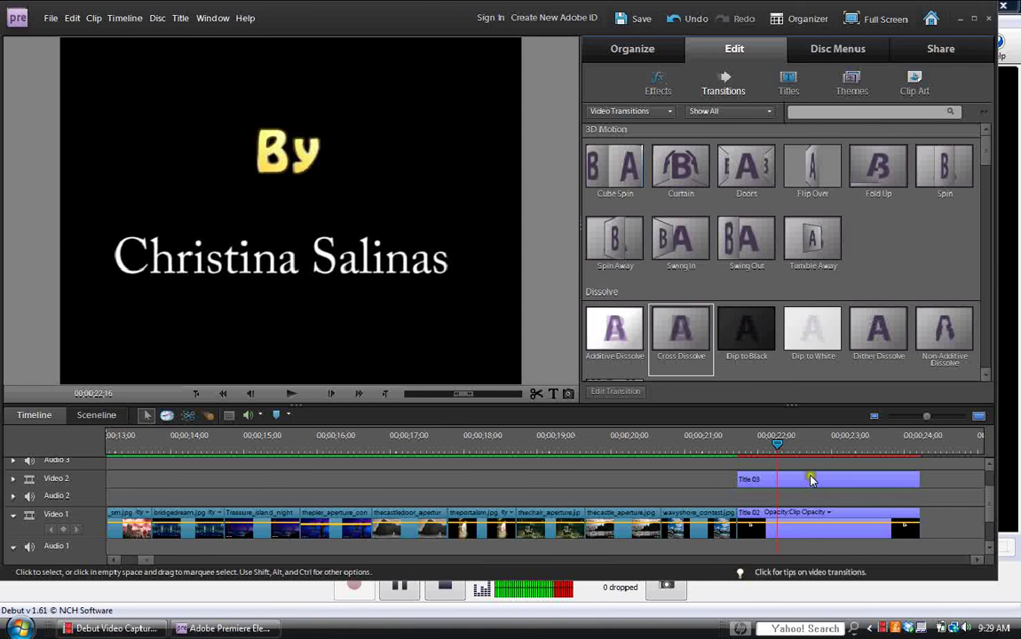
Reopen Title 03 to restyle the author's name in gold Hobo Std Medium like By.
left_click(811, 480)
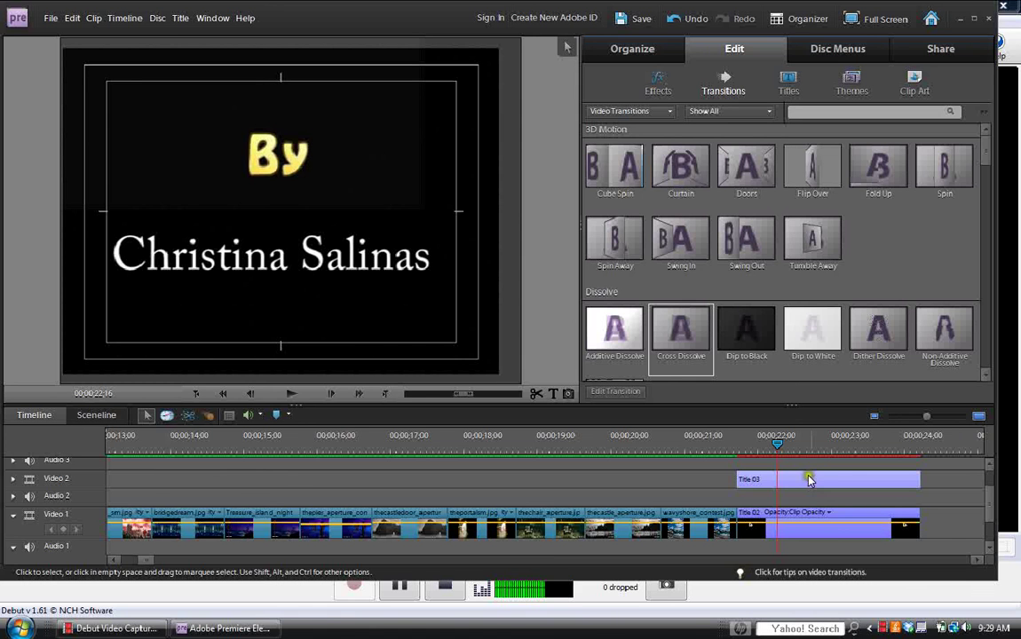
double_click(808, 480)
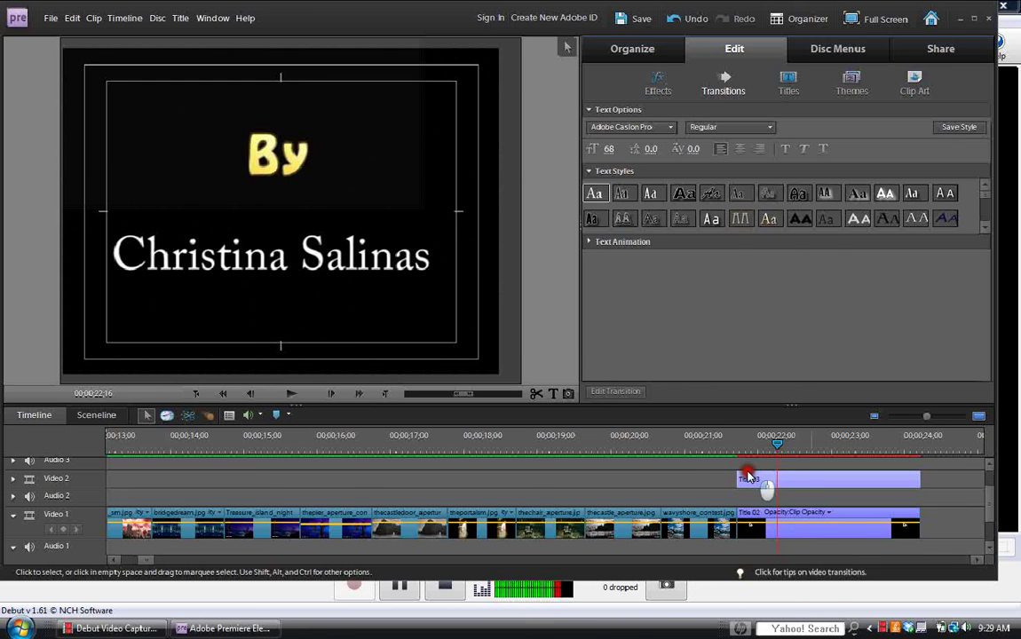
left_click(802, 484)
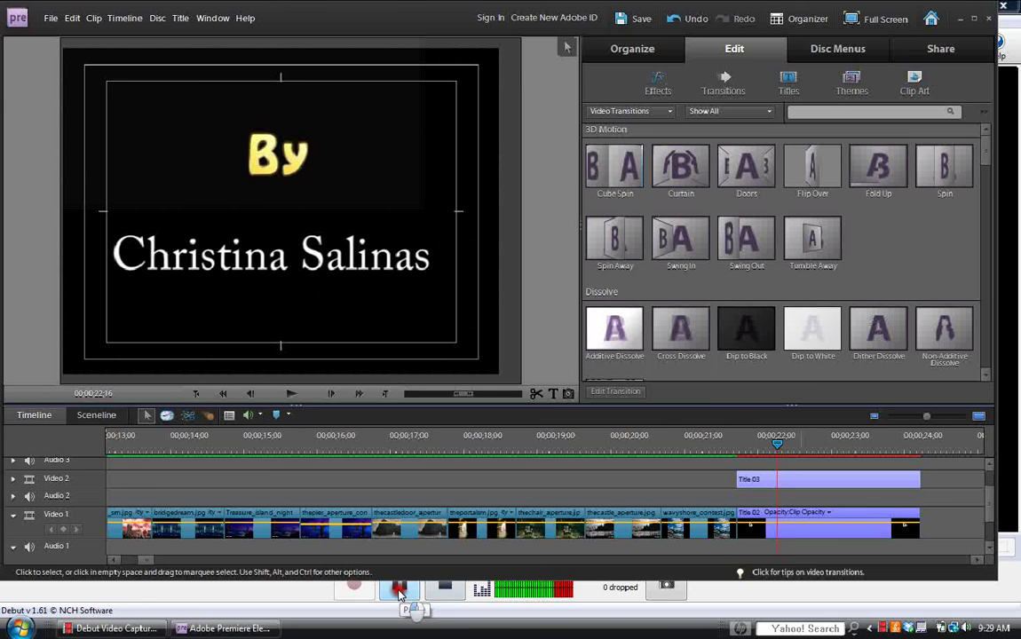
left_click(269, 625)
left_click(265, 627)
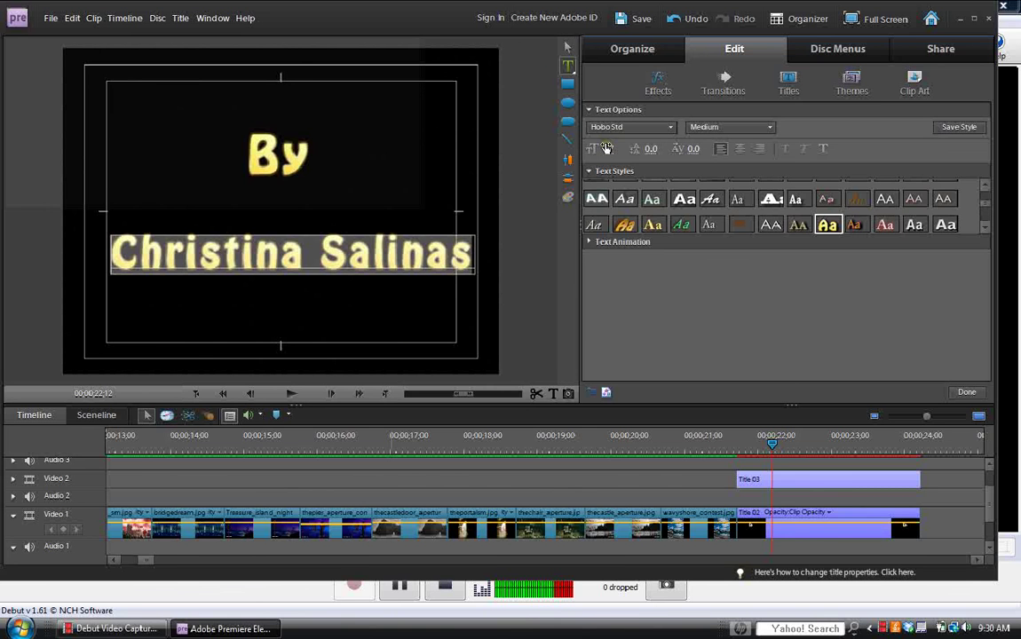
Shrink the author's name to size 49 and centre it beneath By.
mouse_move(609, 148)
left_mouse_down()
mouse_move(525, 131)
mouse_move(627, 149)
left_mouse_up()
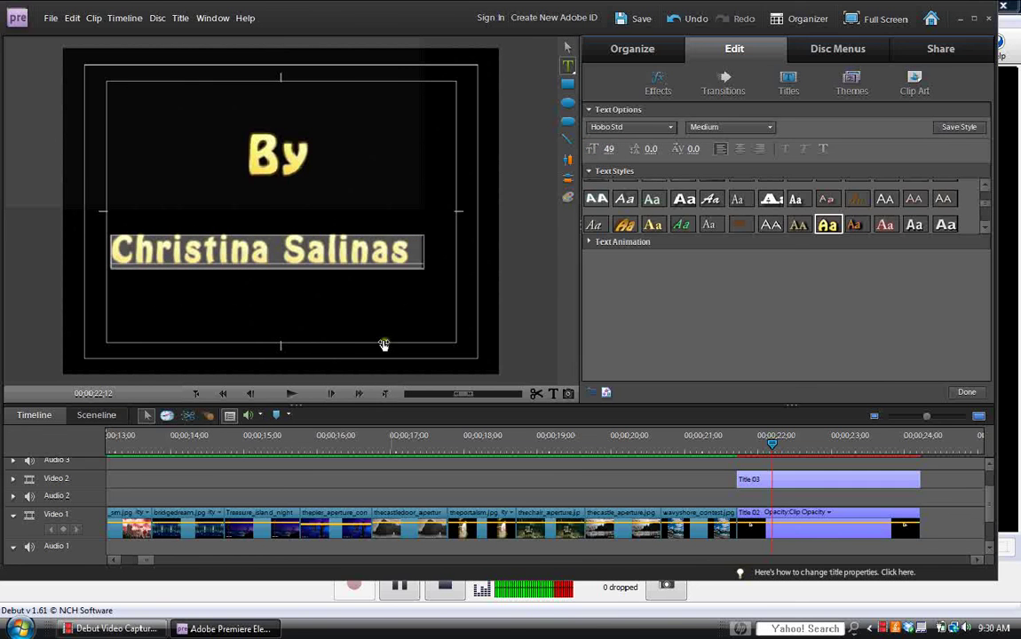
left_click(567, 47)
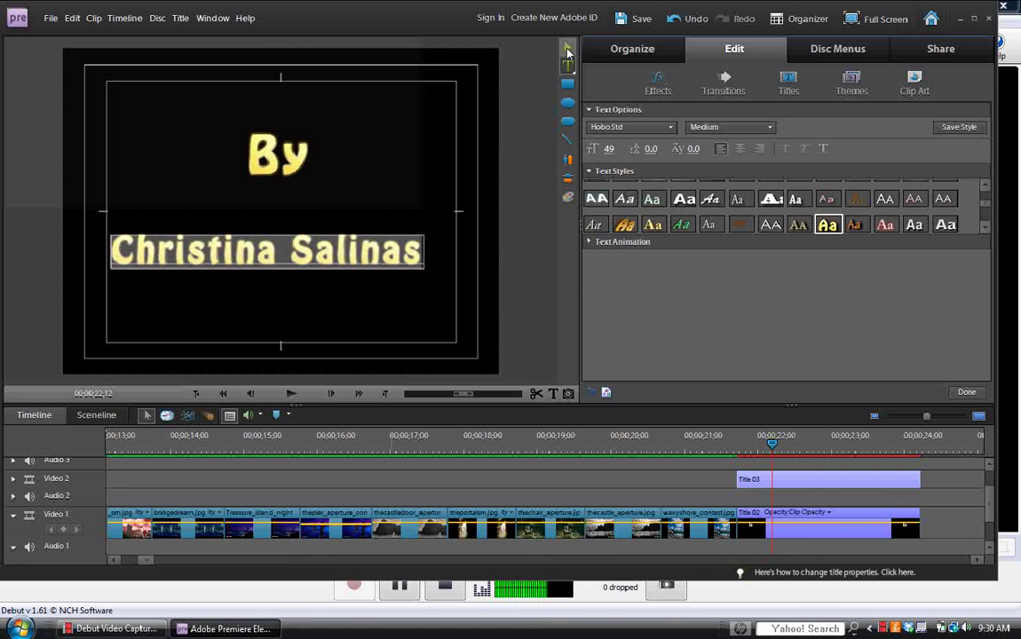
left_click_drag(291, 252, 306, 261)
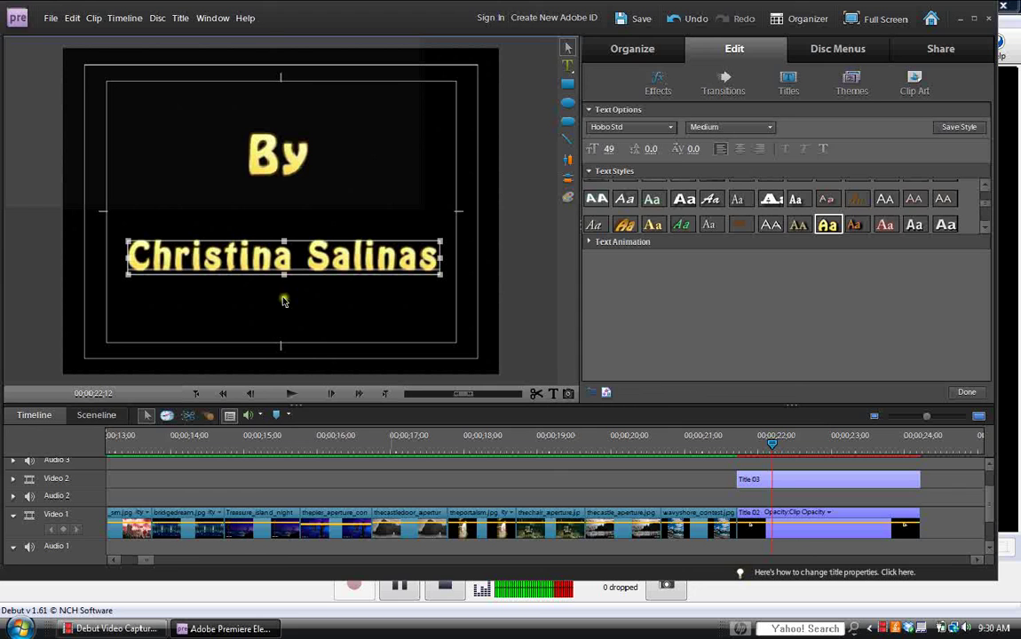
left_click_drag(402, 254, 399, 260)
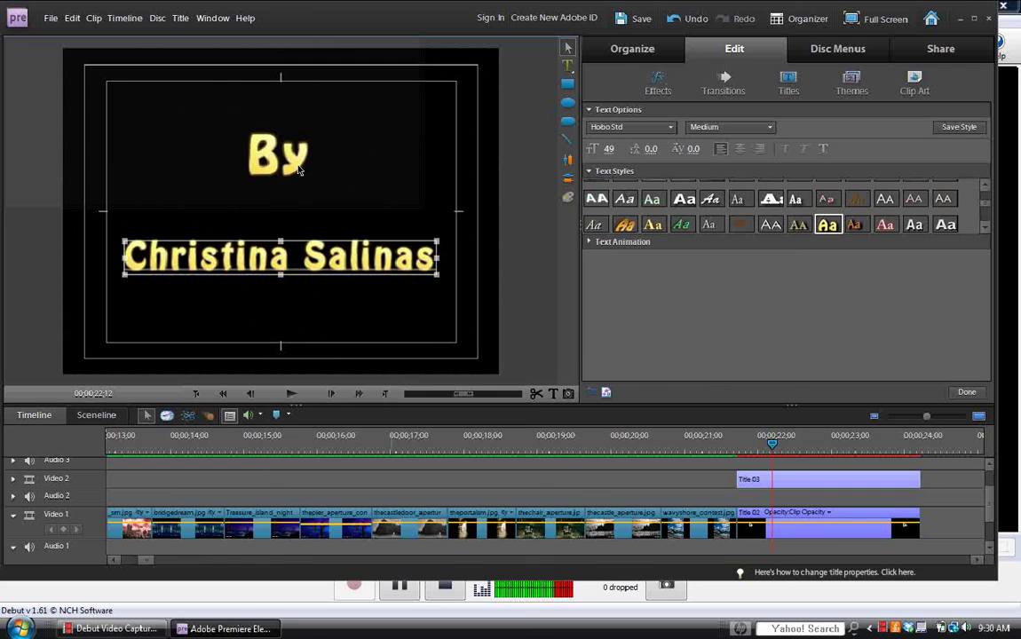
left_click(311, 262)
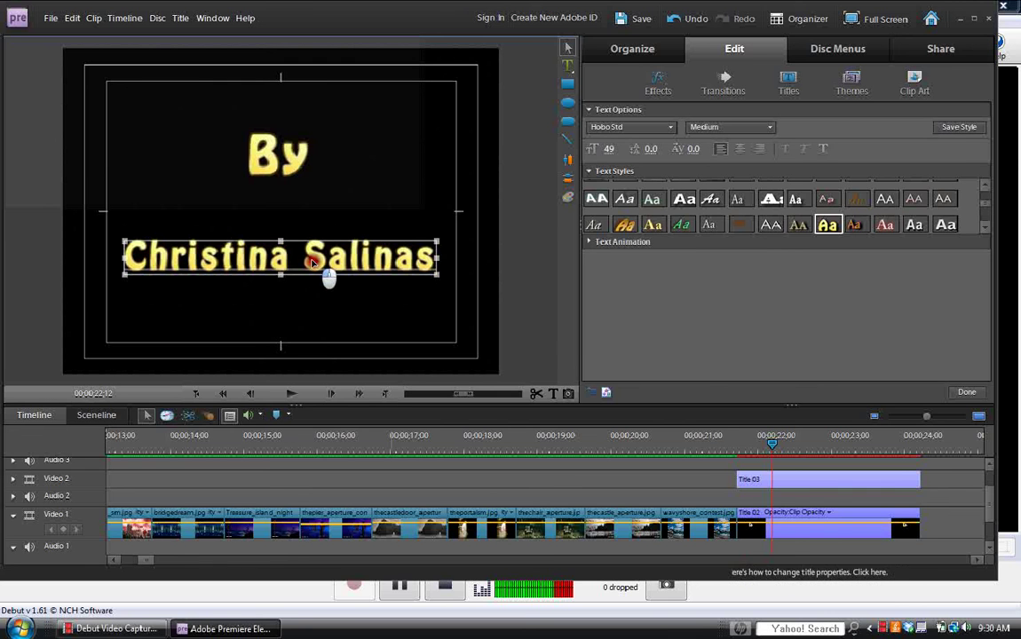
left_click_drag(311, 261, 313, 267)
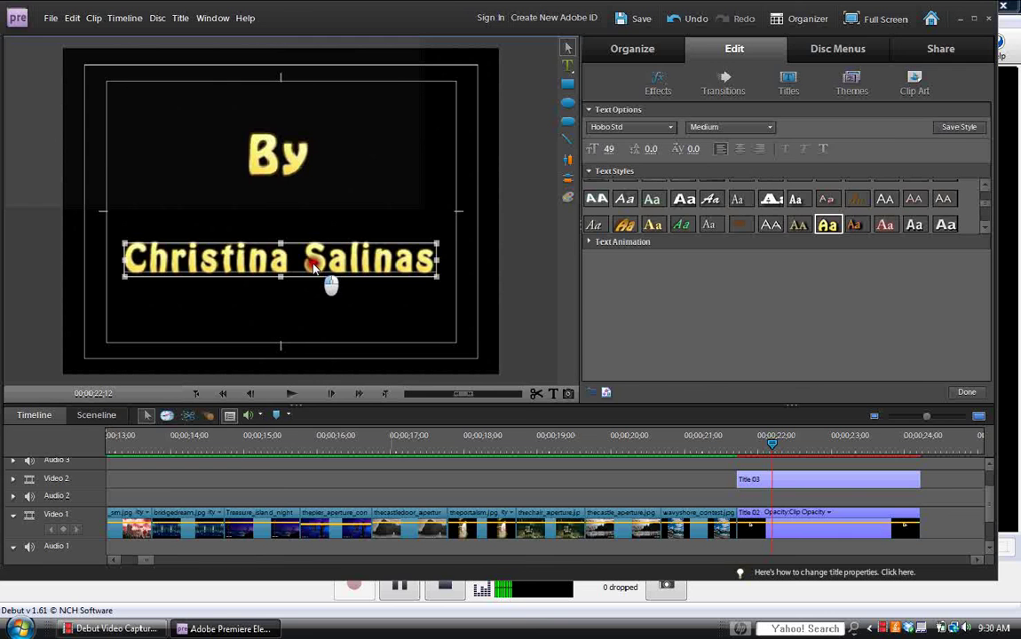
left_click_drag(313, 266, 314, 269)
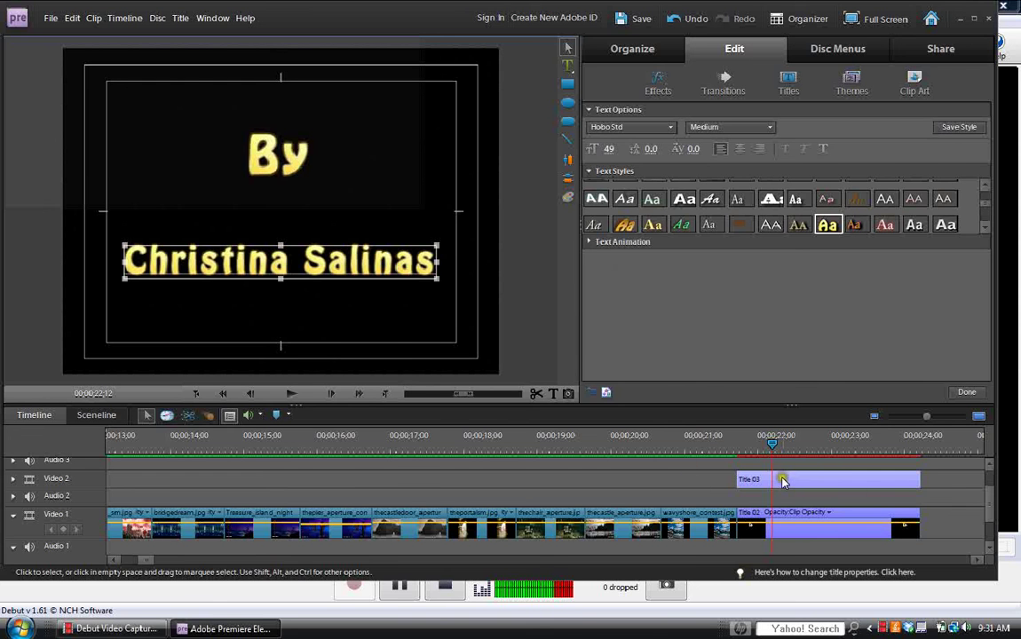
Apply the first Text Animation preset to Title 03's author credit and finish editing.
left_click(590, 243)
mouse_move(988, 293)
left_mouse_down()
mouse_move(985, 376)
mouse_move(987, 315)
left_mouse_up()
scroll(805, 337, "down", 3)
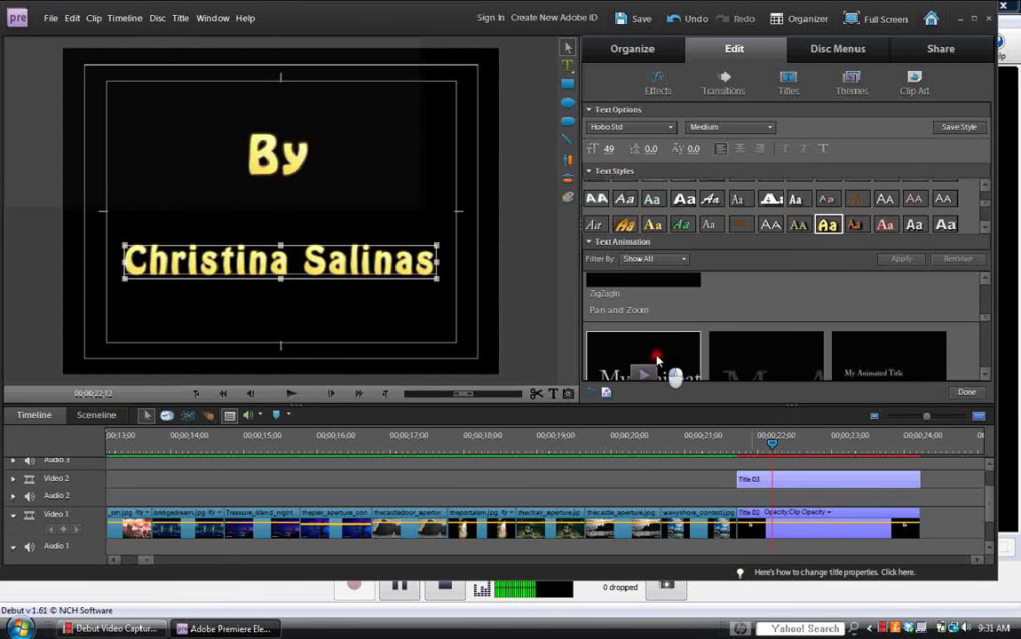
left_click(986, 377)
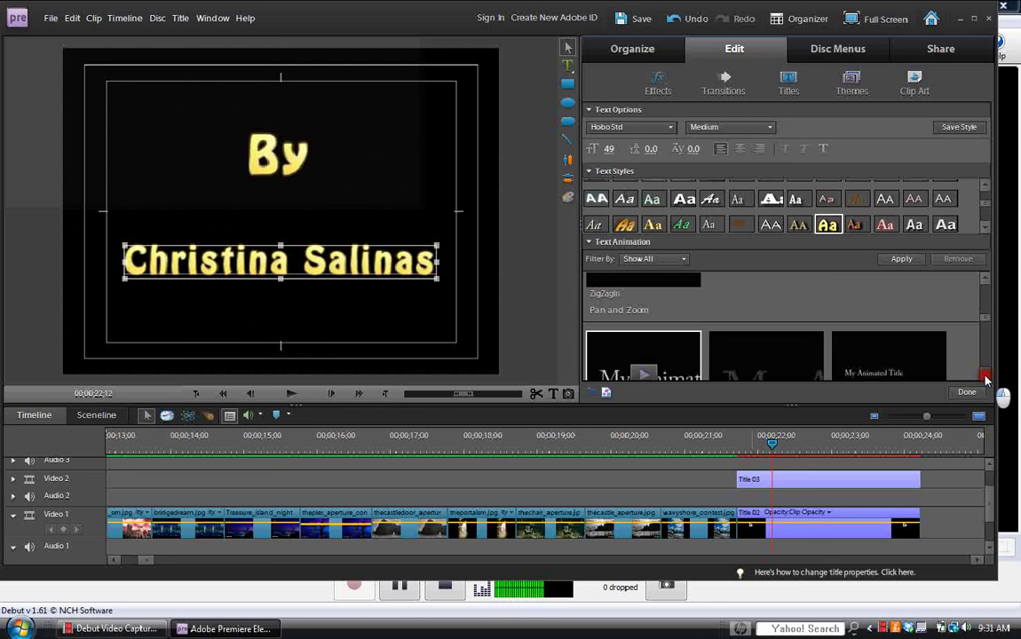
left_click(985, 377)
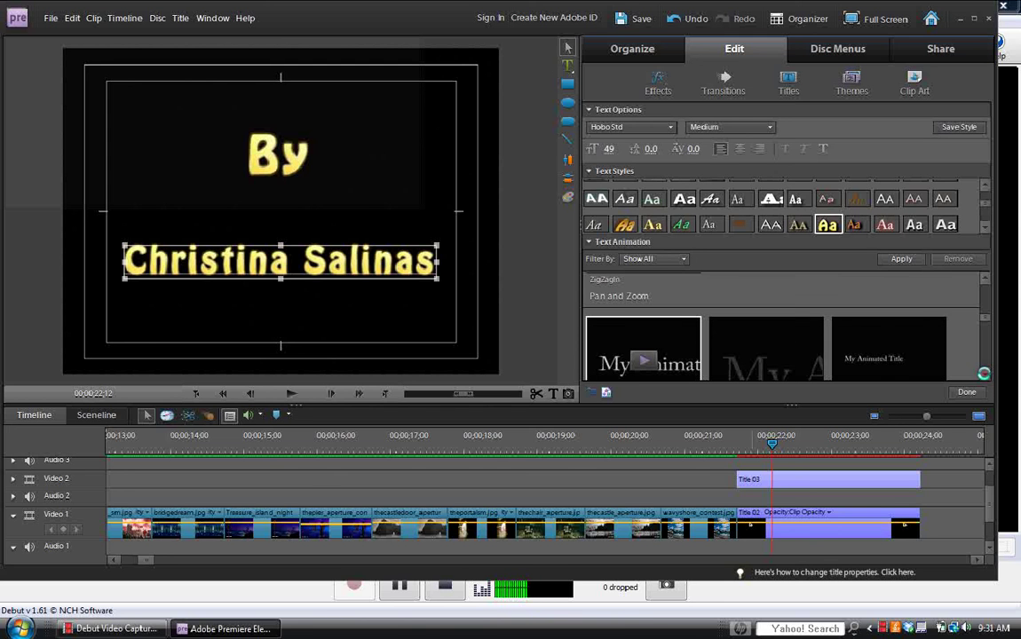
scroll(885, 337, "down", 2)
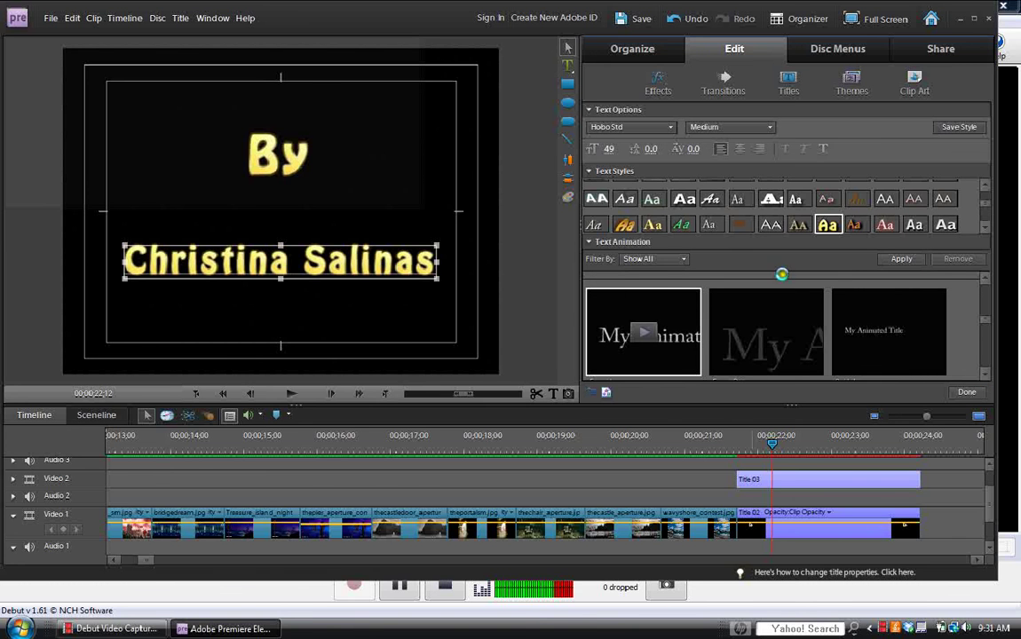
left_click(902, 260)
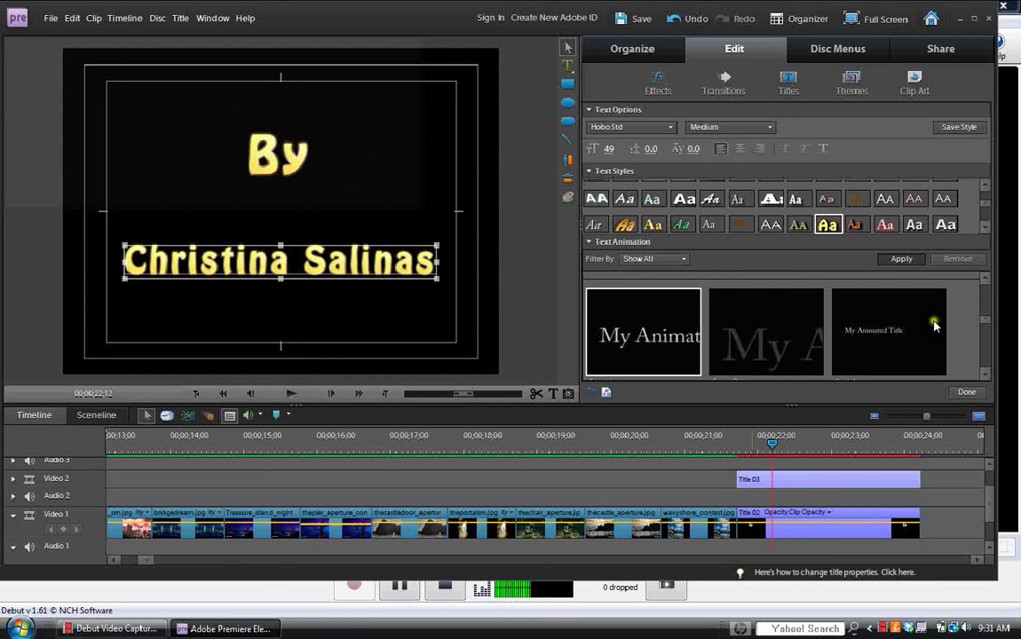
left_click(970, 394)
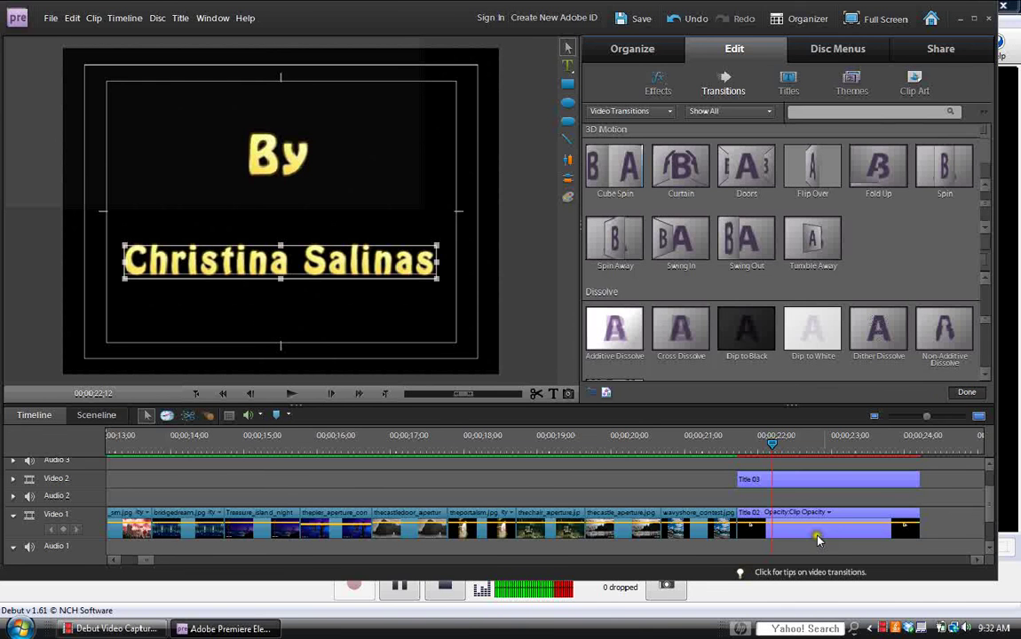
Select the Title 02 By clip on the Video 1 track for editing.
left_click(816, 531)
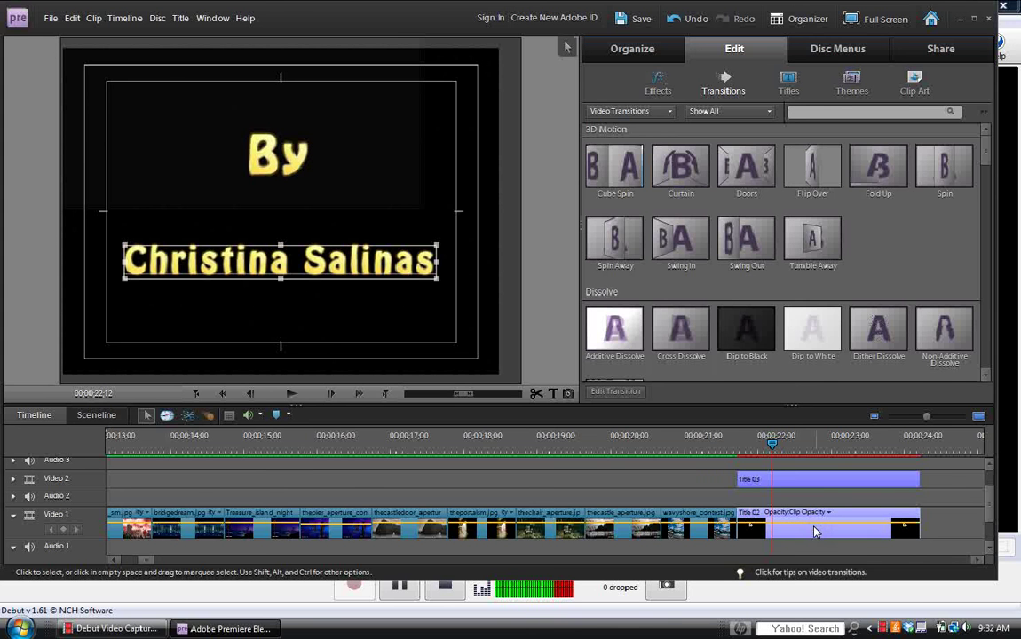
left_click(816, 531)
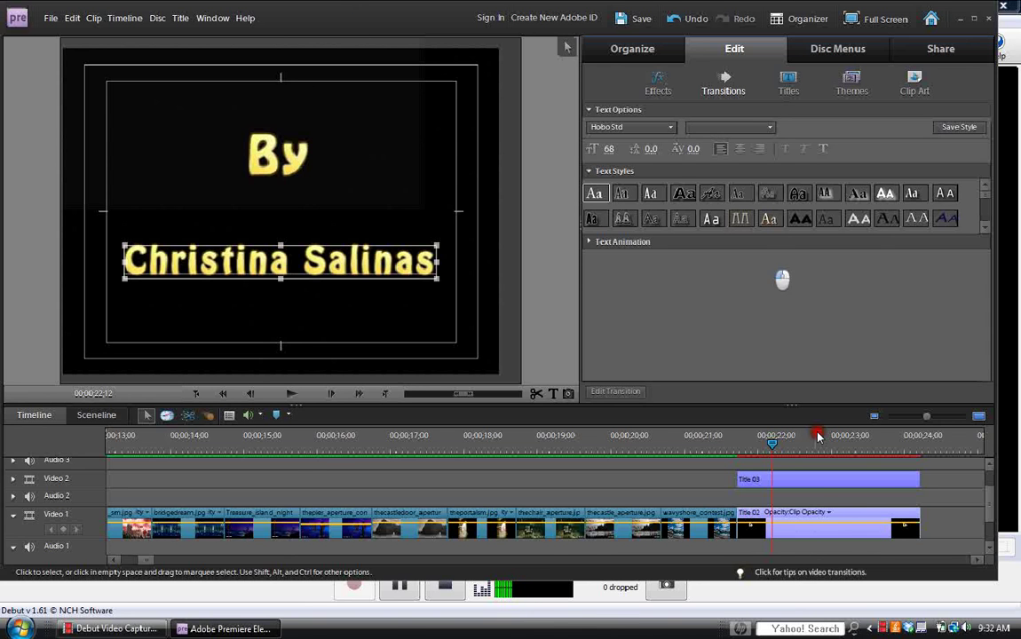
left_click(819, 506)
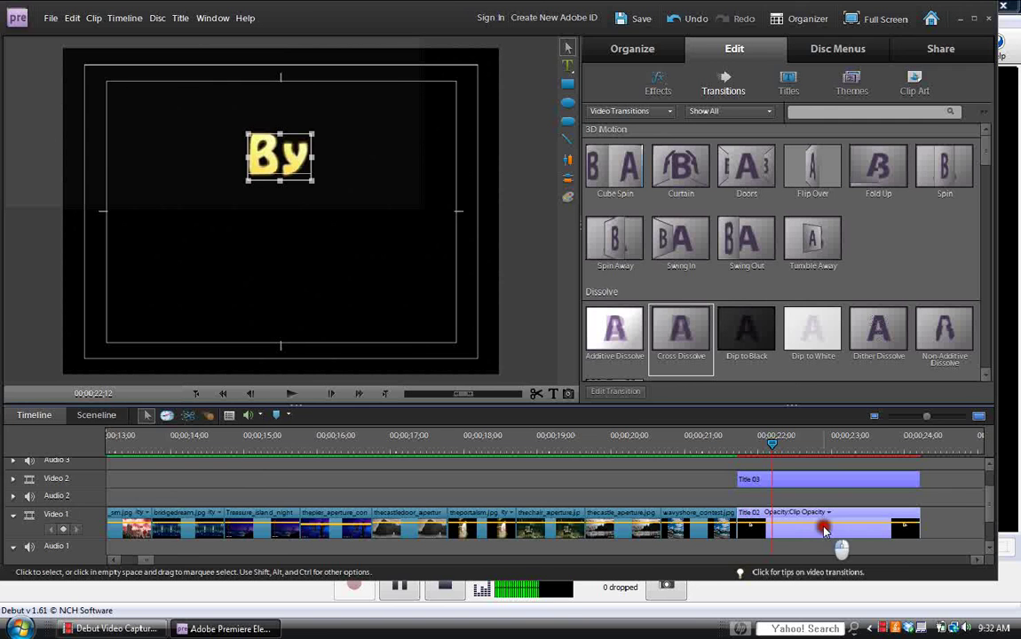
left_click(795, 530)
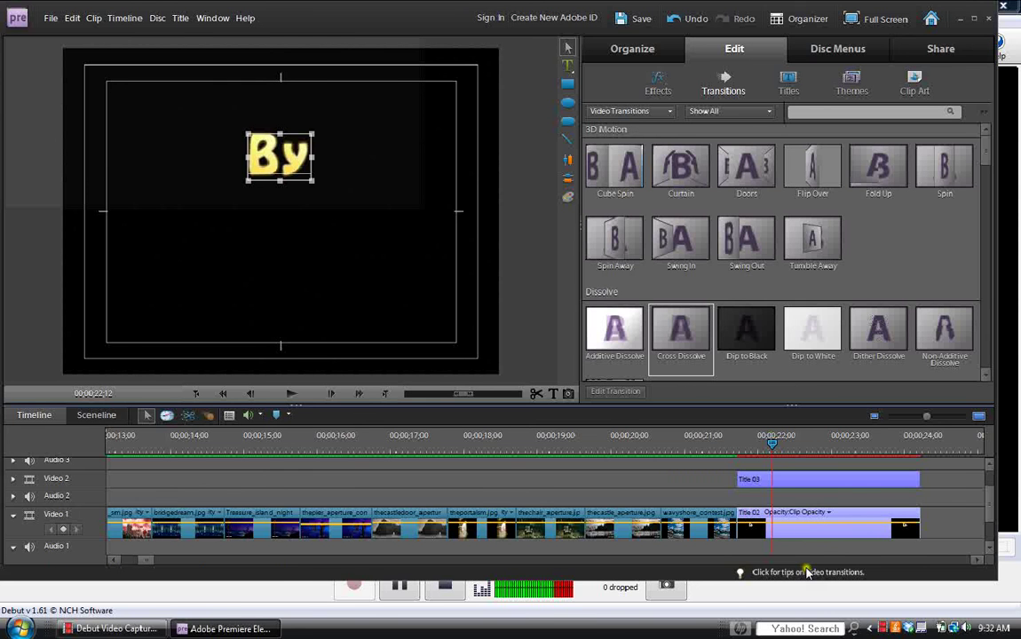
left_click(851, 529)
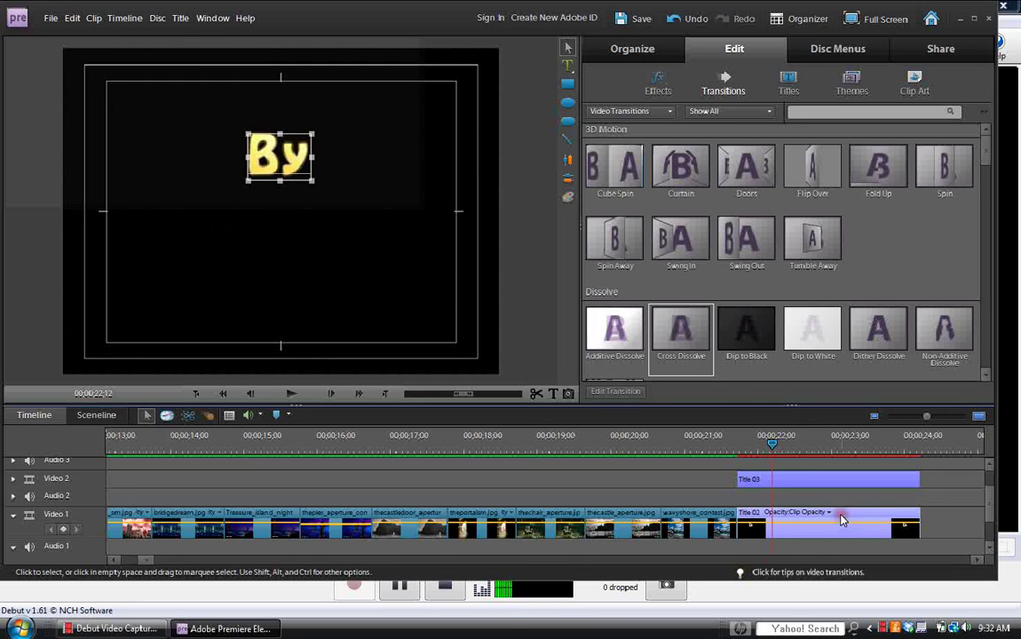
left_click(837, 530)
Pick the Text tool, then switch over to the Debut Video Capture window.
left_click(569, 68)
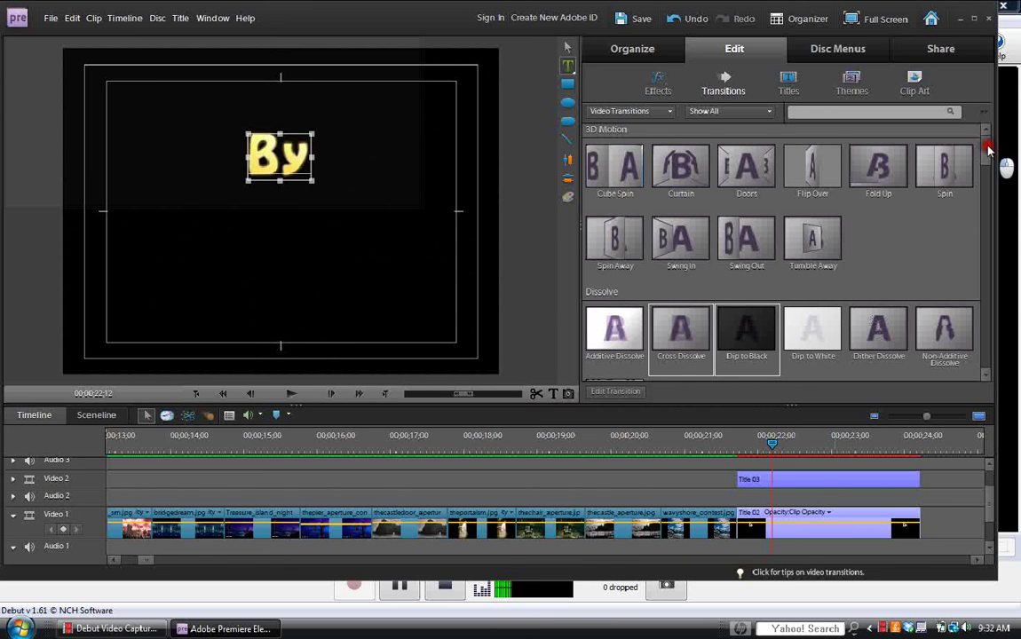
left_click_drag(988, 151, 985, 142)
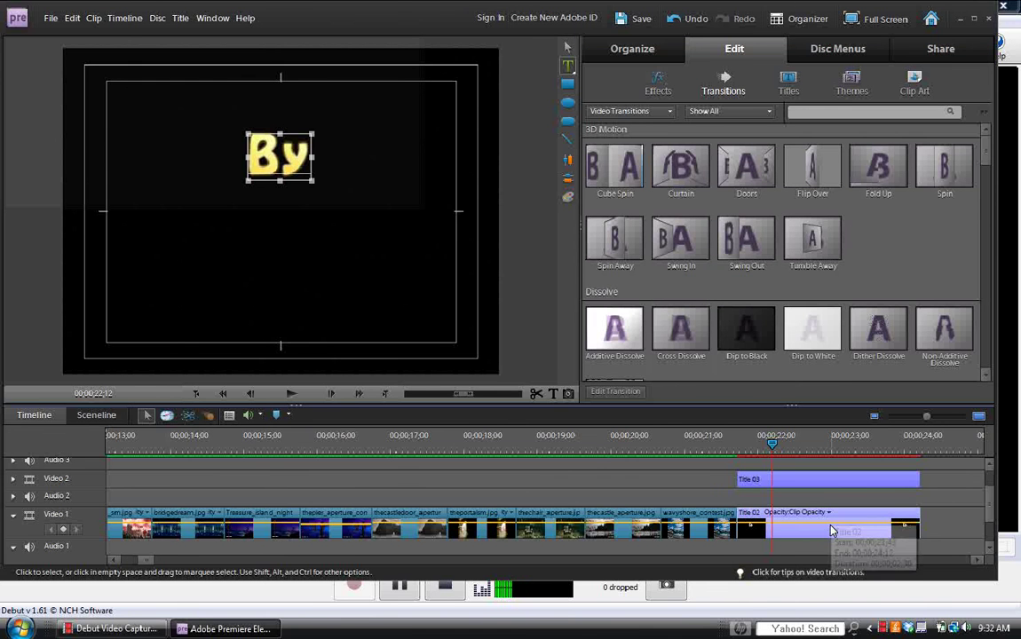
left_click(360, 582)
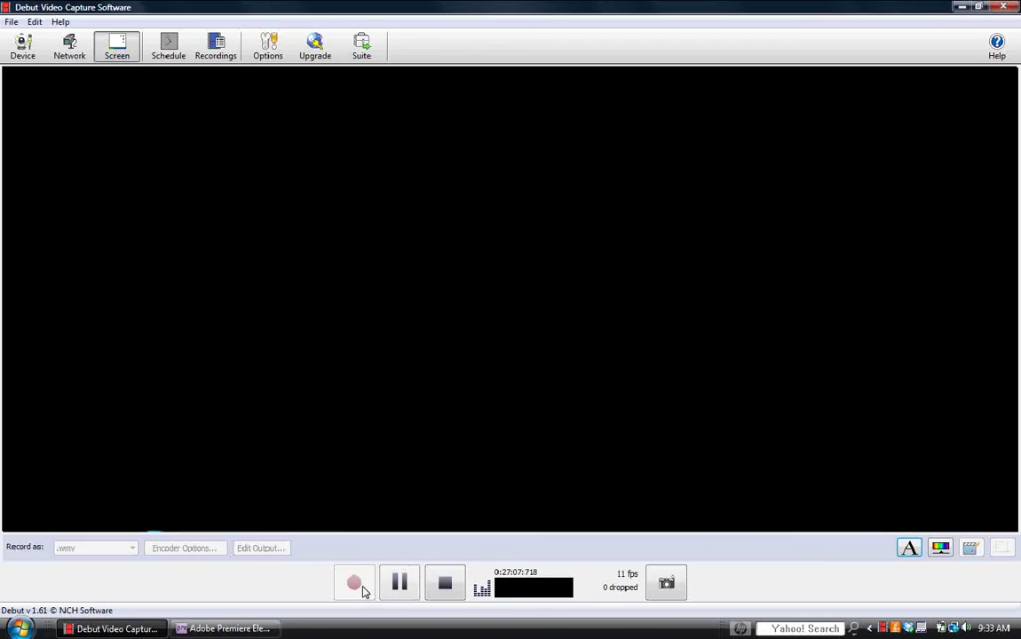
Return to Premiere Elements and apply the first Text Animation preset to the gold By title.
left_click(261, 628)
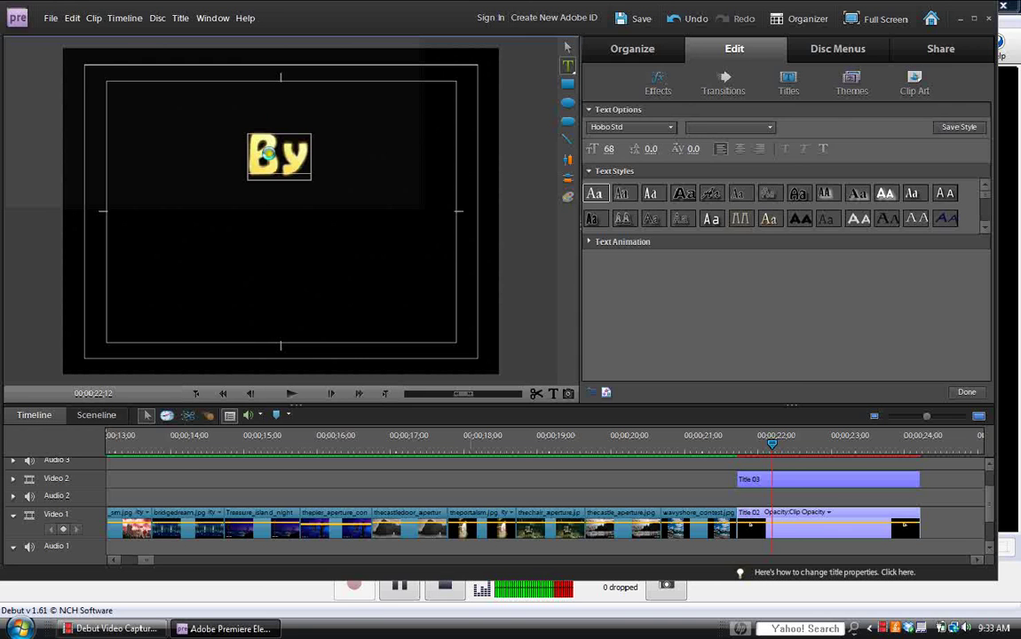
left_click(588, 243)
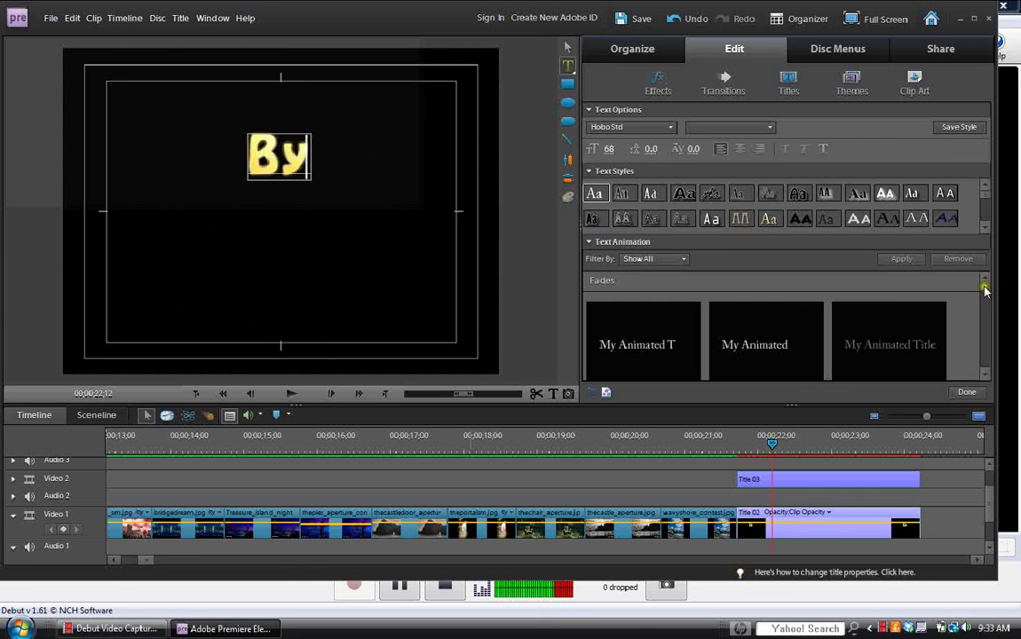
left_click_drag(984, 293, 983, 308)
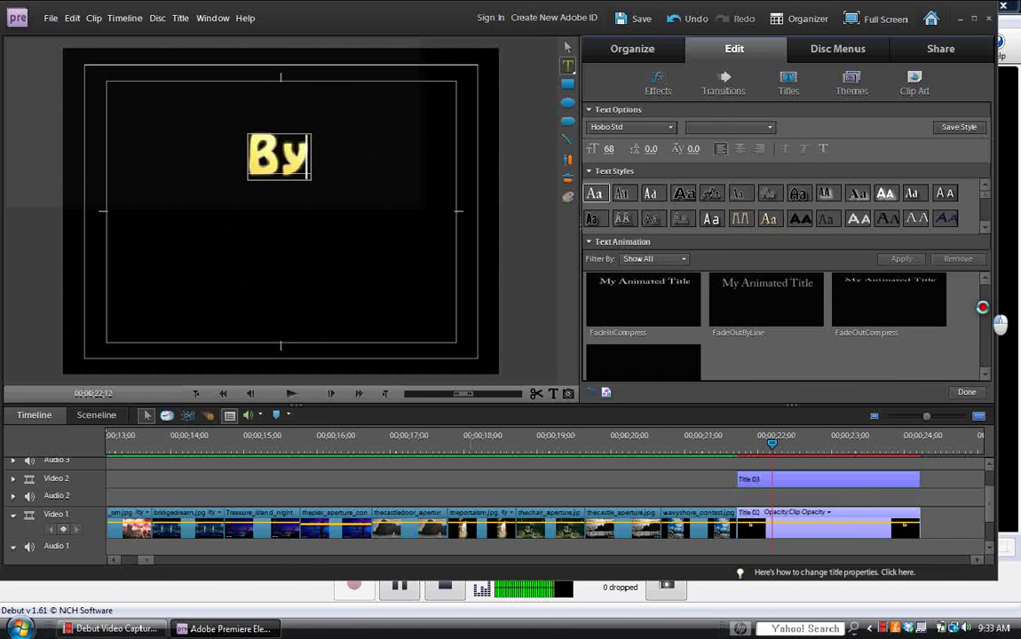
scroll(983, 308, "down", 2)
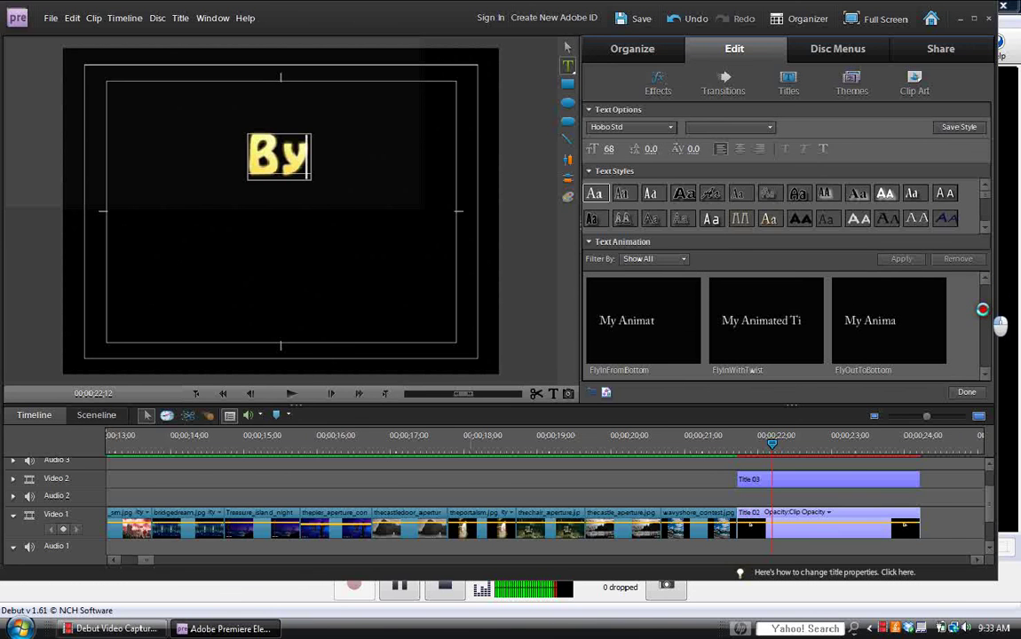
left_click_drag(983, 307, 983, 321)
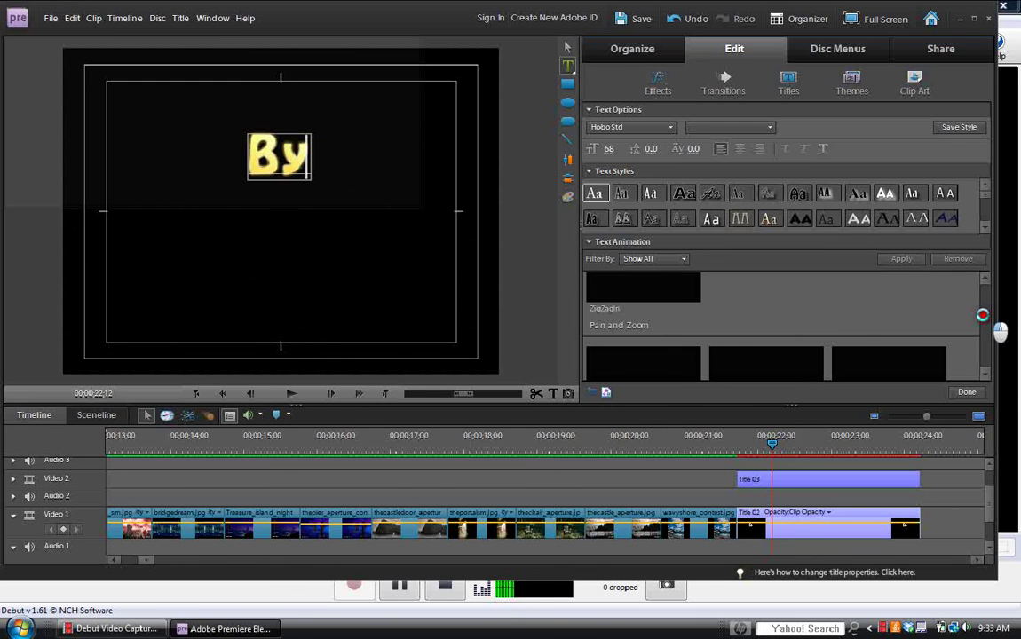
left_click(985, 373)
left_click(985, 373)
left_click(984, 373)
left_click(984, 372)
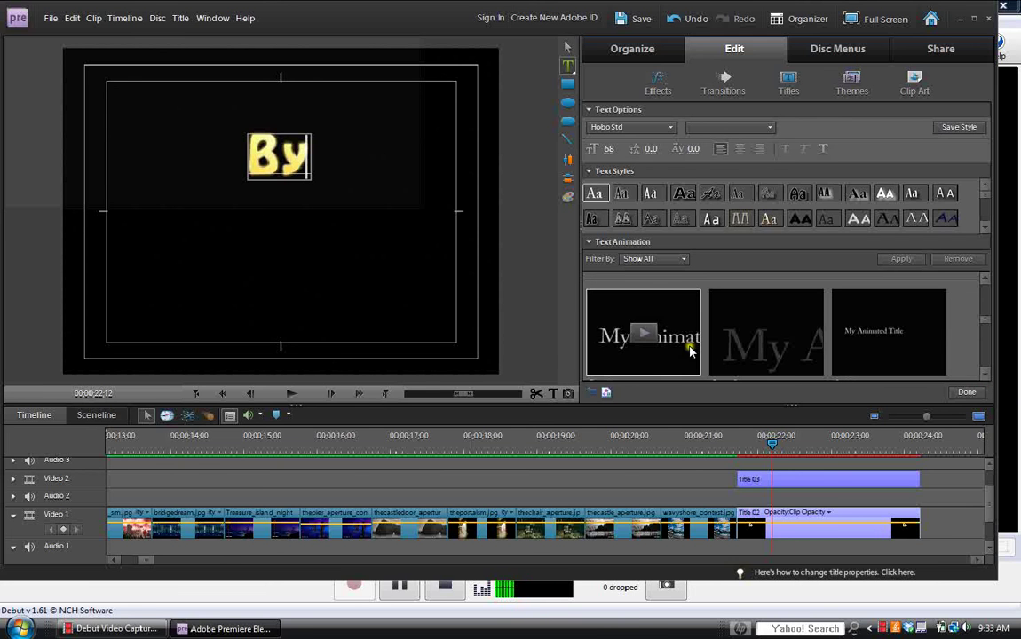
left_click(648, 331)
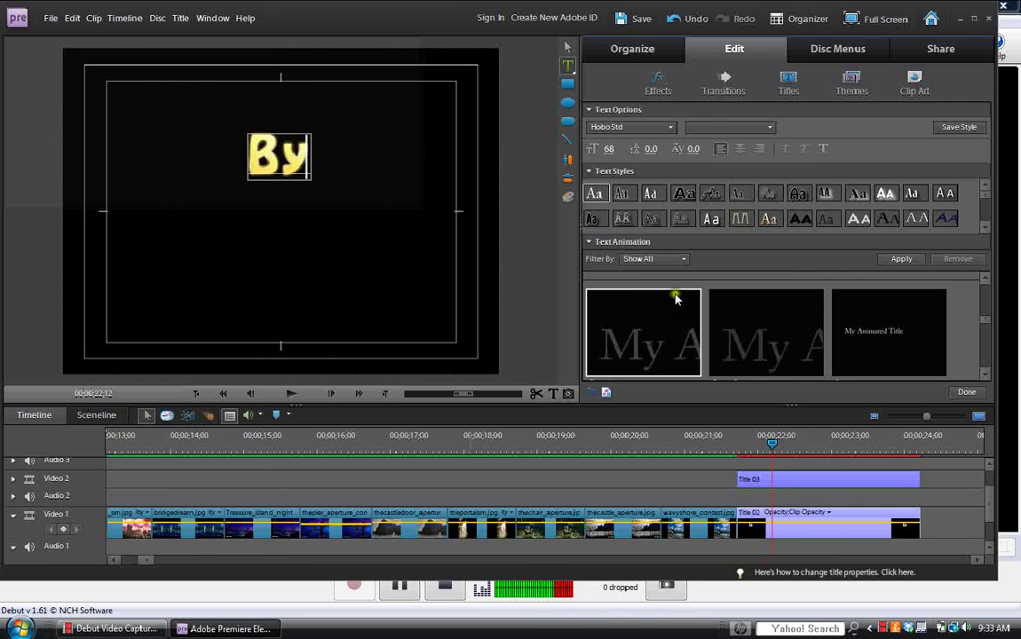
left_click(901, 259)
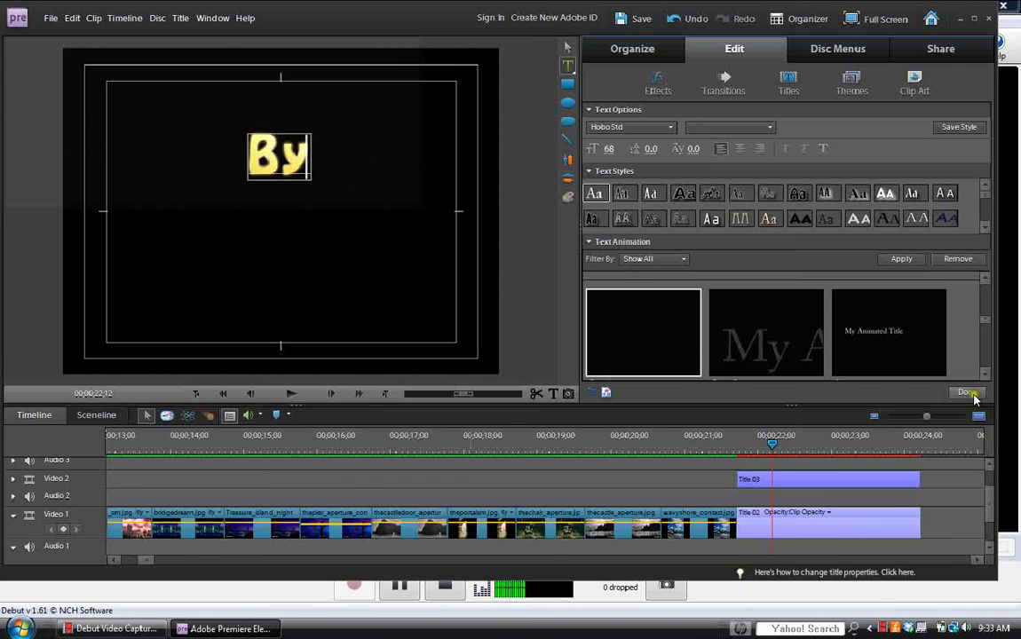
Close the title editor and place Dip to Black on the cut before Title 02.
left_click(967, 391)
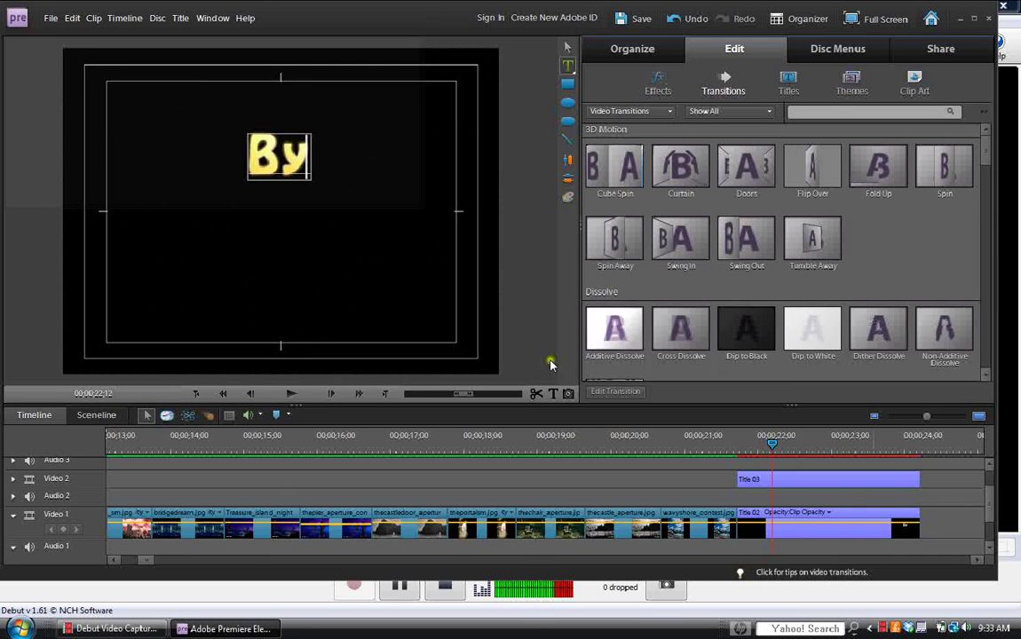
left_click_drag(746, 330, 713, 511)
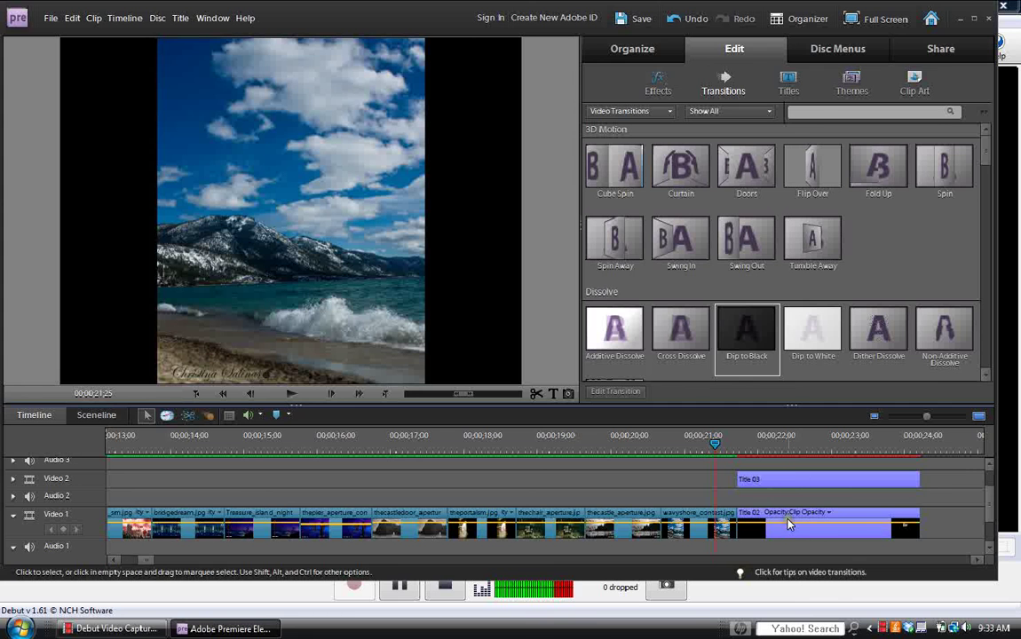
left_click_drag(706, 357, 734, 515)
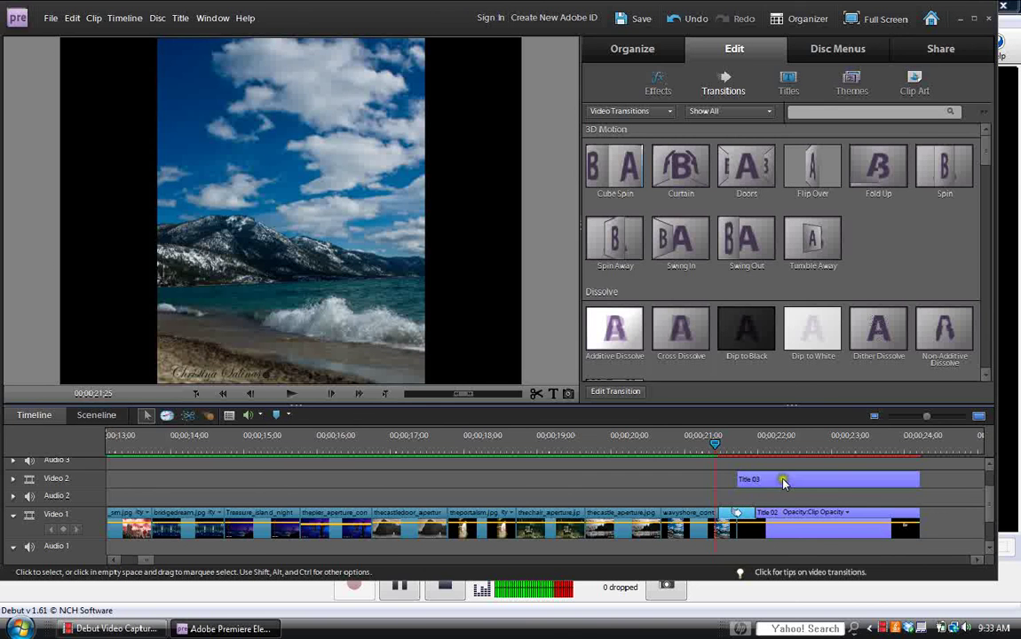
Add a Cross Dissolve to the start of Title 03.
left_click(684, 338)
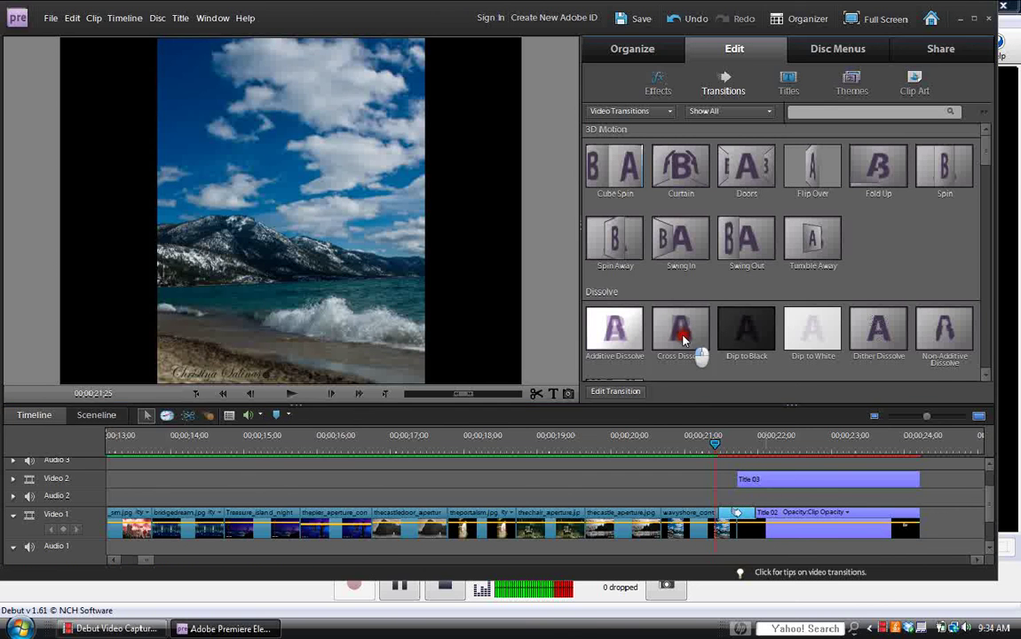
left_click_drag(684, 339, 749, 480)
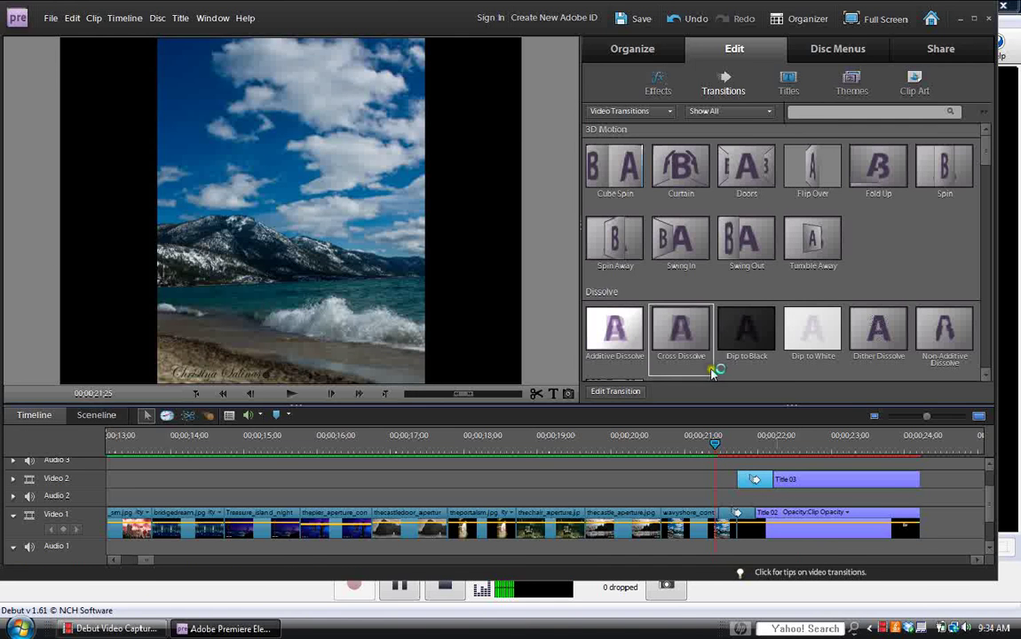
left_click(680, 339)
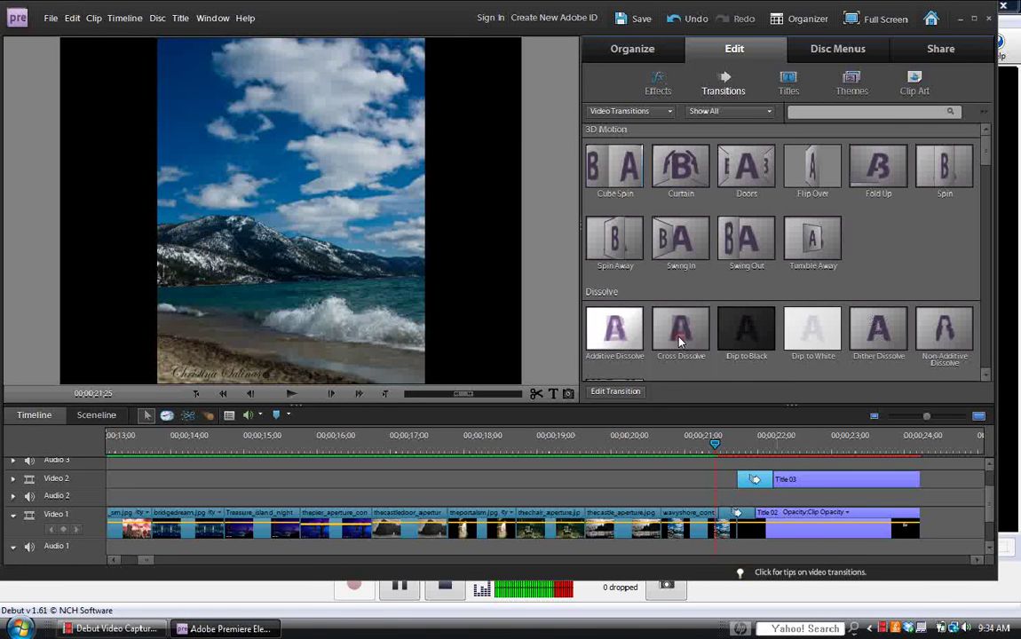
left_click_drag(680, 340, 908, 486)
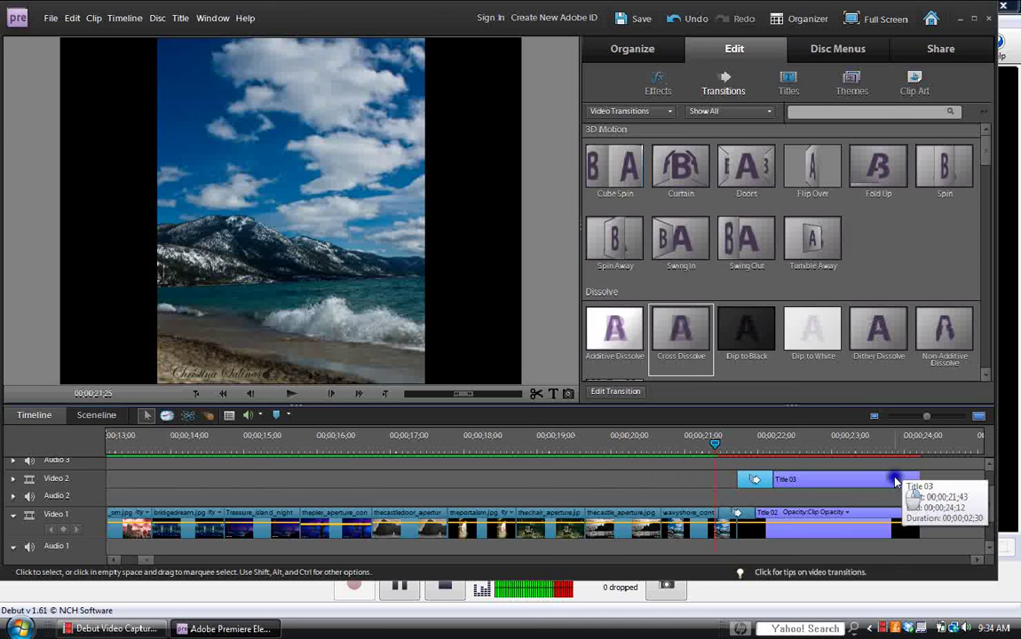
Fade out Title 03 and Title 02, then scrub across the ending to preview.
right_click(896, 482)
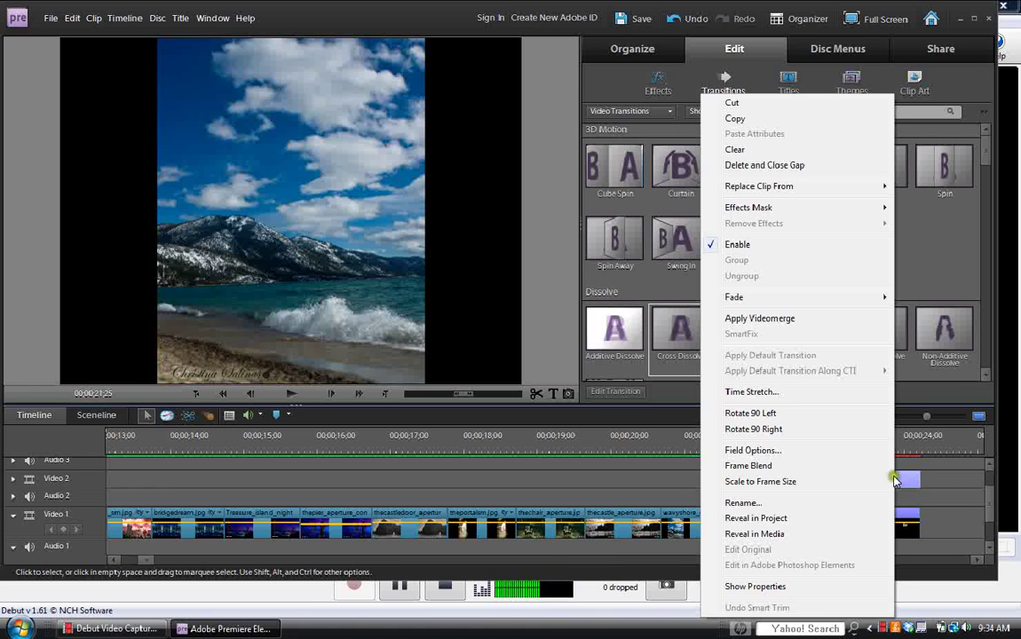
mouse_move(750, 296)
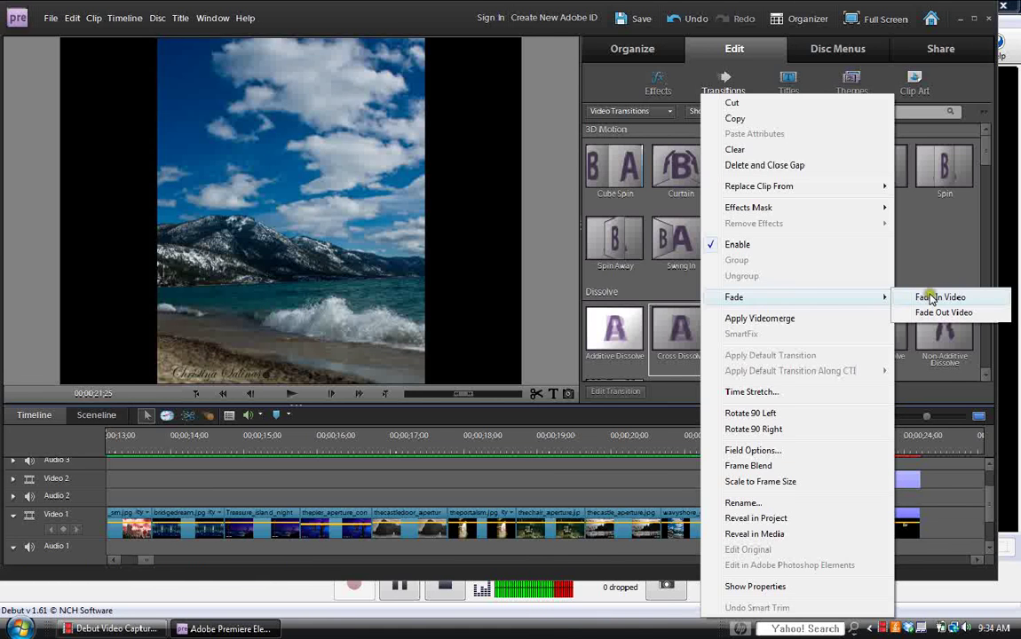
left_click(941, 314)
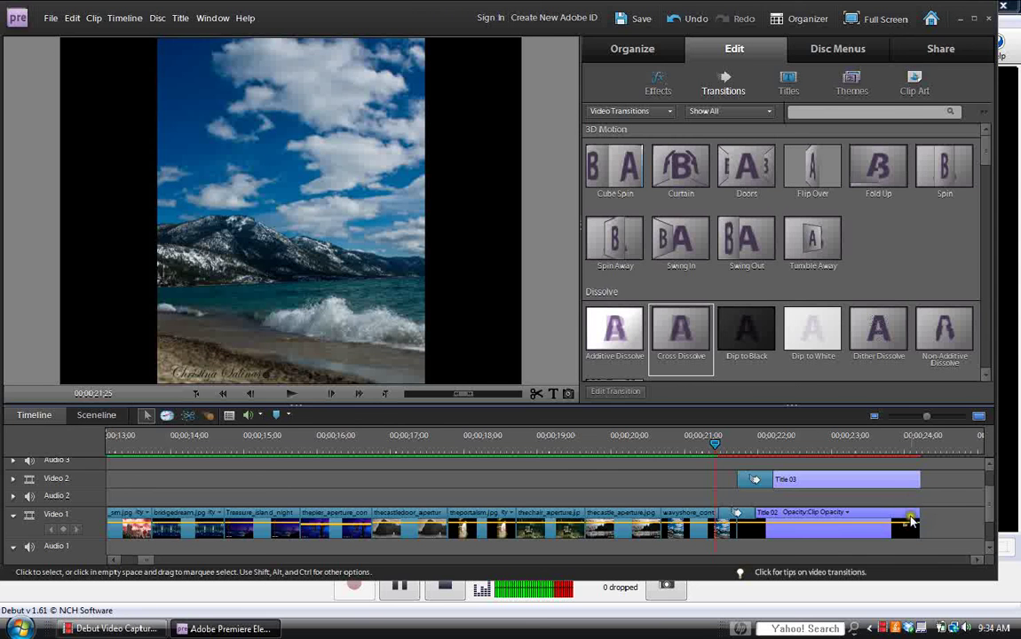
right_click(912, 518)
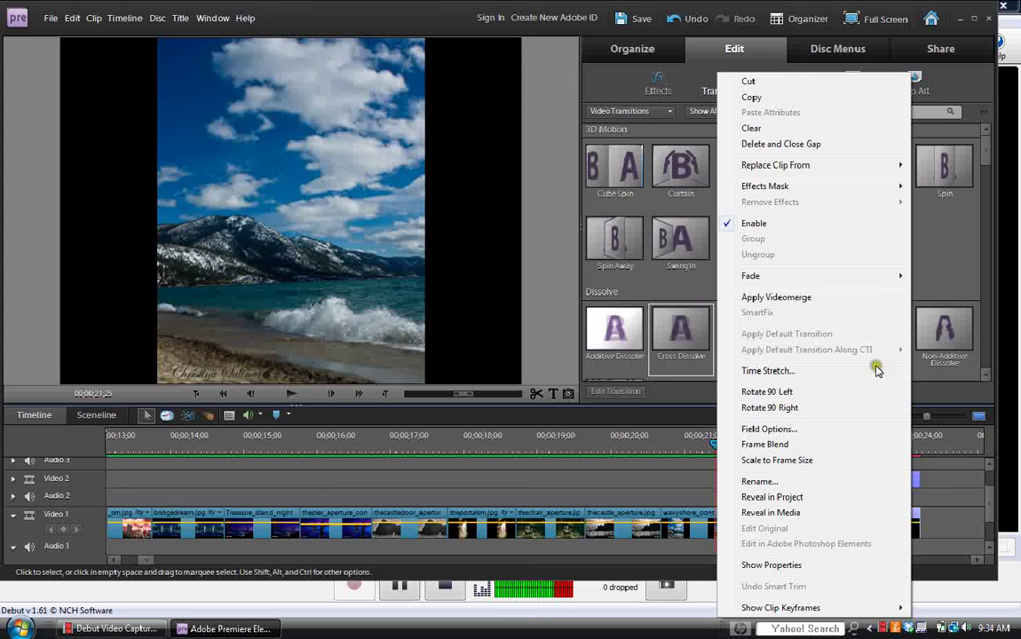
mouse_move(882, 279)
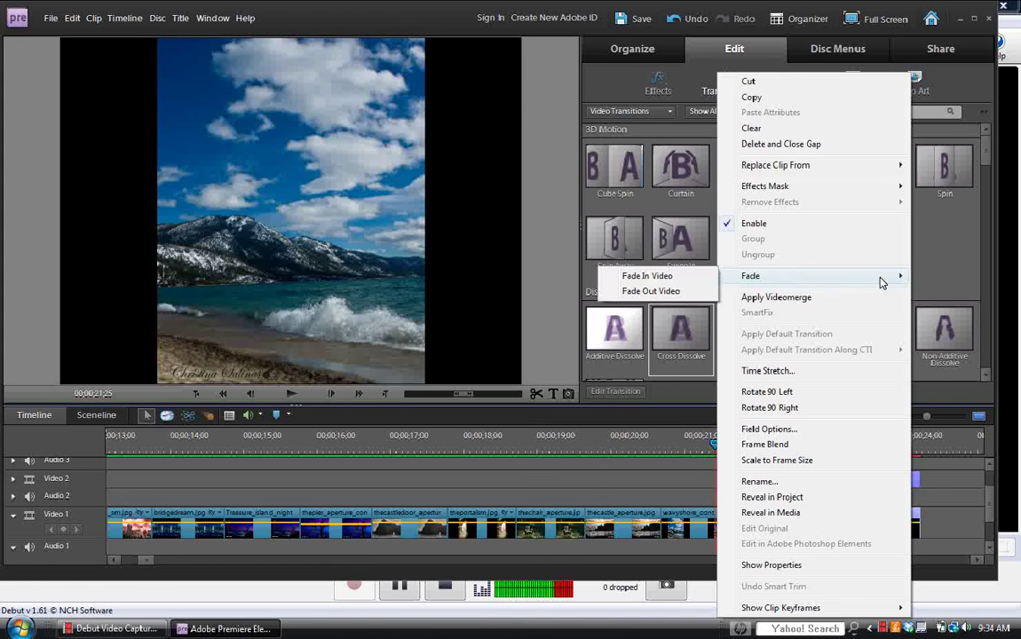
left_click(668, 291)
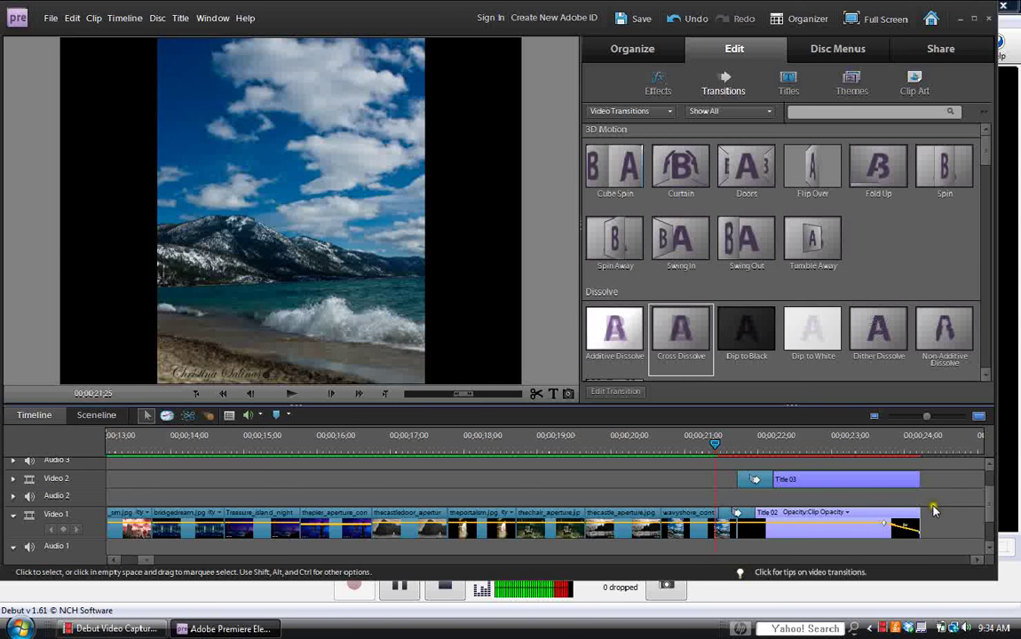
left_click_drag(715, 444, 925, 453)
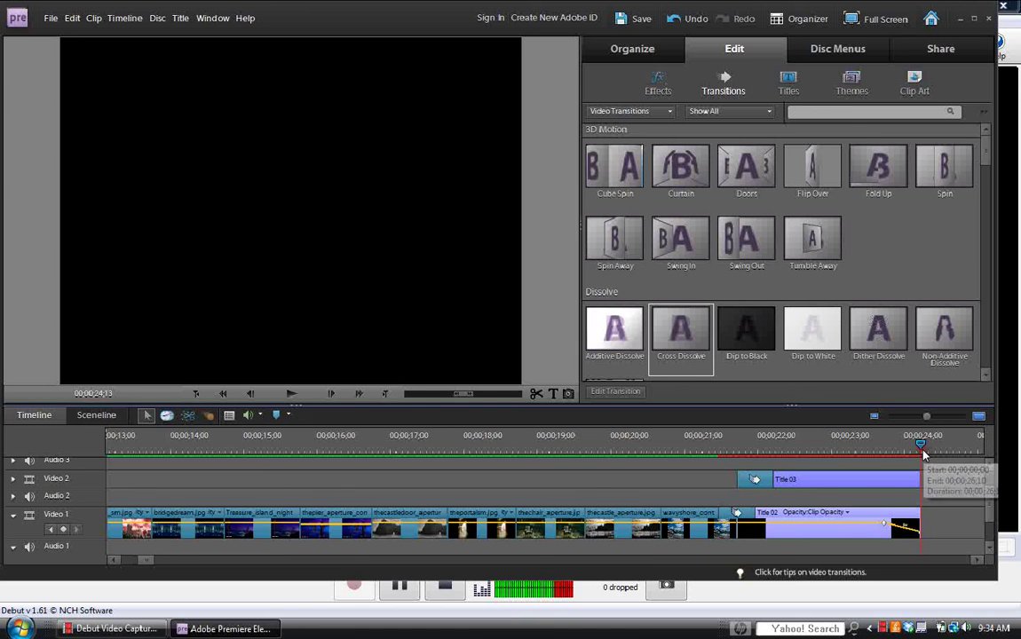
Zoom the timeline out, return to its start, and switch to Organize to show media thumbnails.
left_click_drag(926, 416, 924, 419)
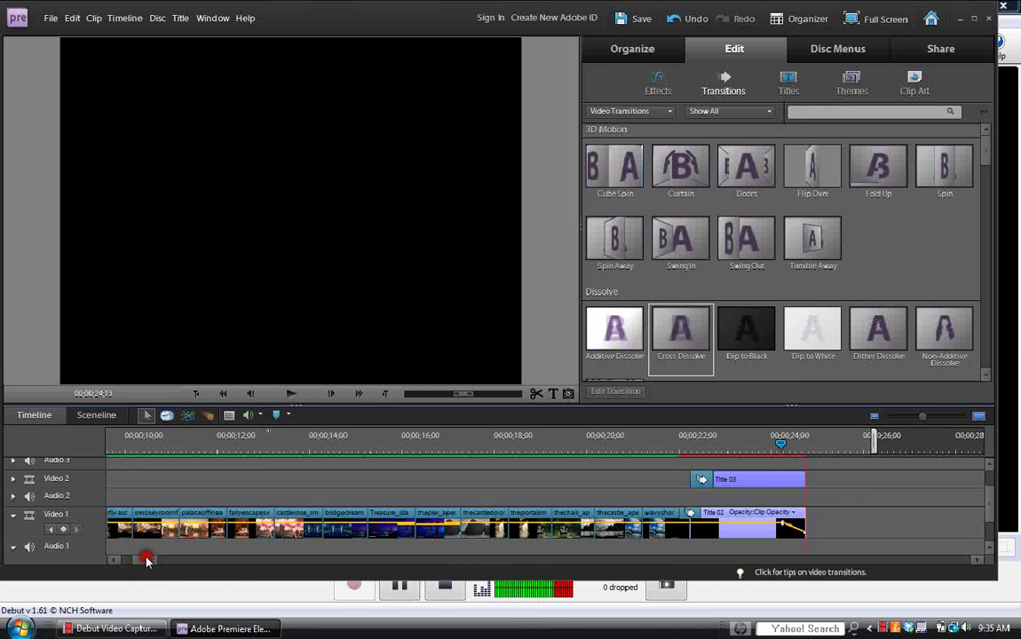
left_click(114, 561)
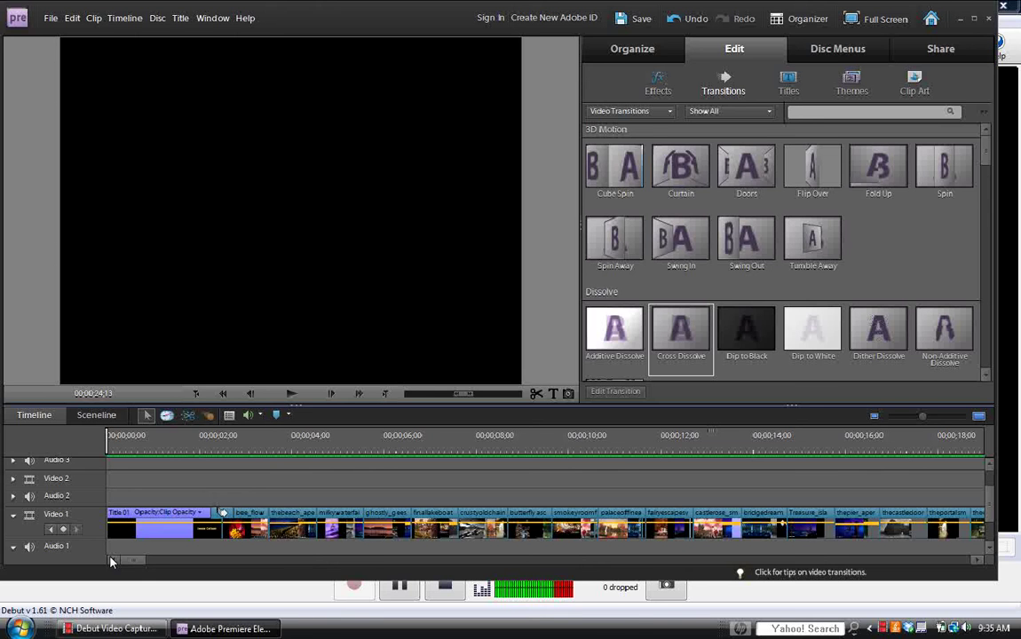
left_click(633, 50)
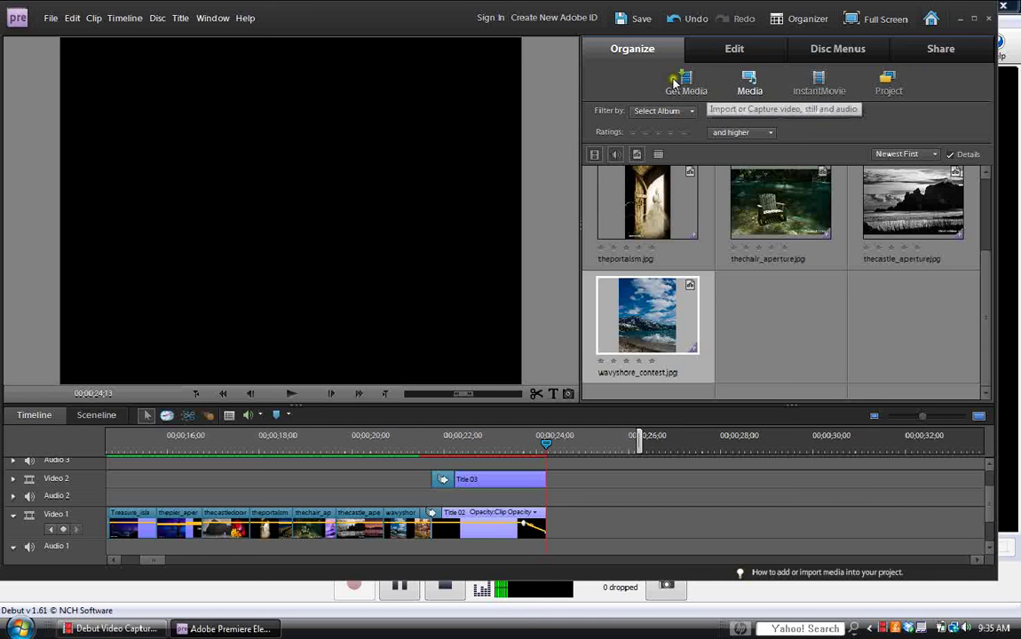
Import the Tokyo Garden MP3 from the icanedo_music folder via Get Media > Files and Folders.
left_click(683, 84)
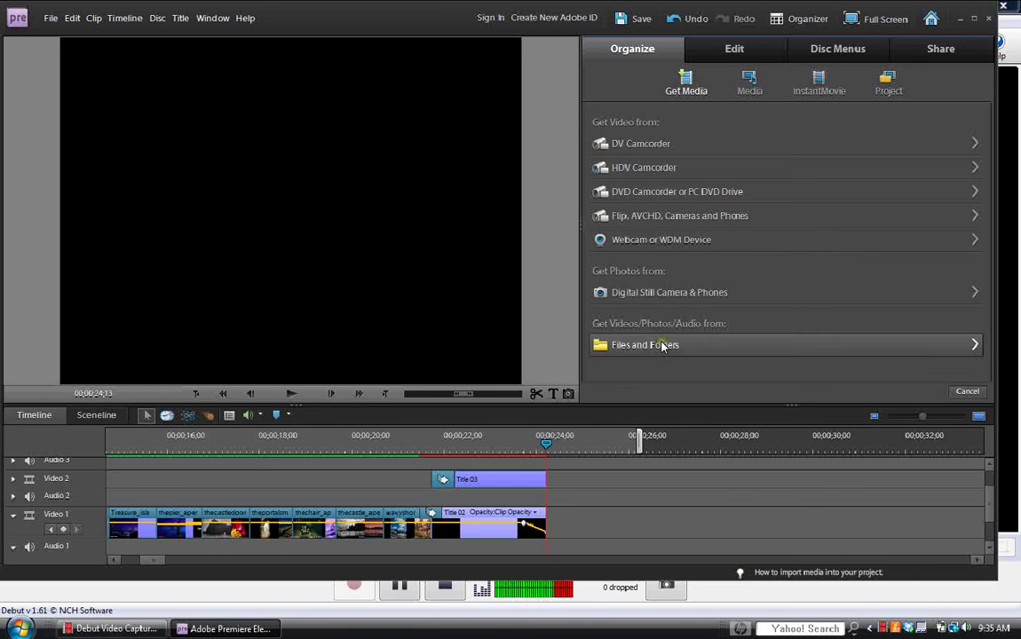
left_click(662, 347)
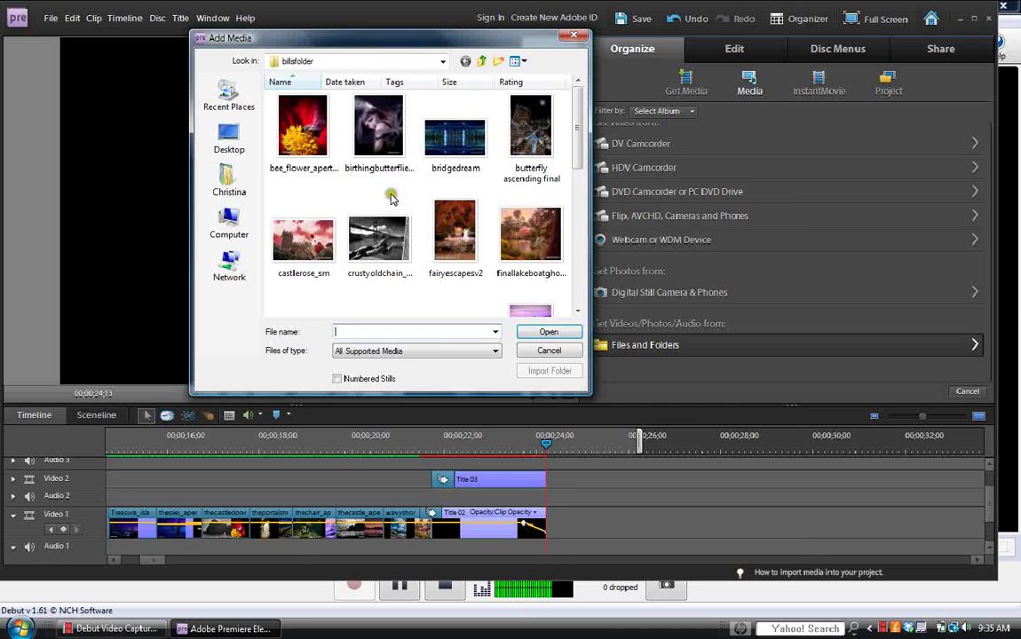
left_click(479, 61)
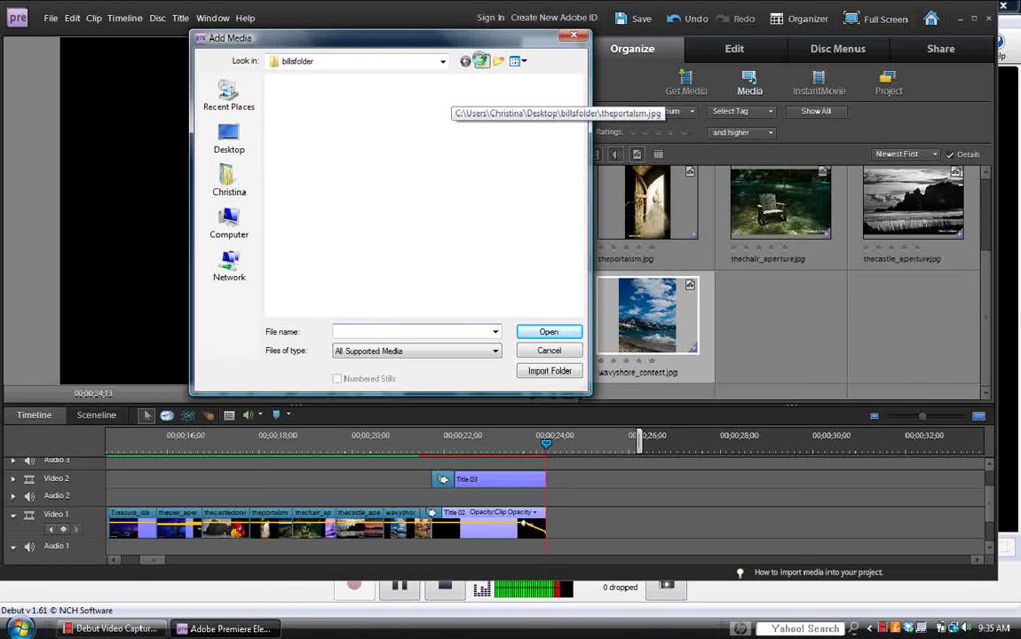
scroll(547, 182, "down", 1)
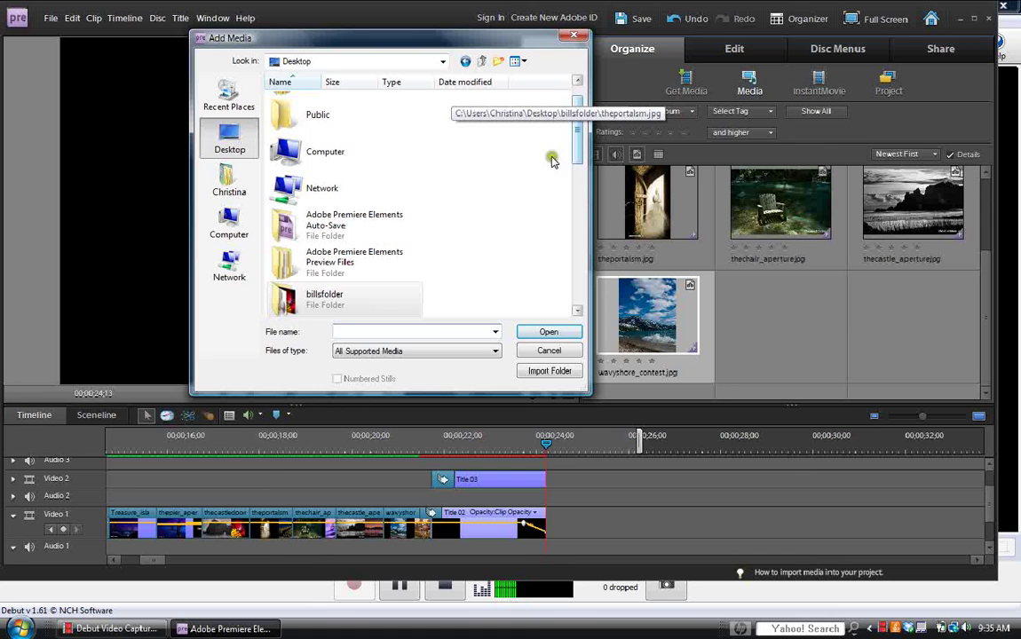
left_click(232, 187)
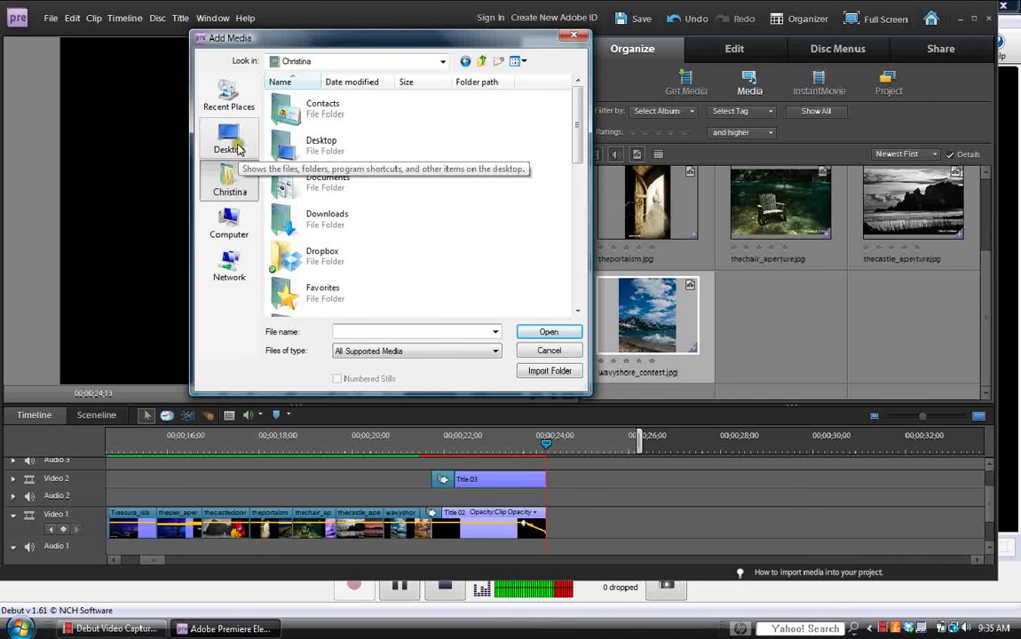
left_click(229, 230)
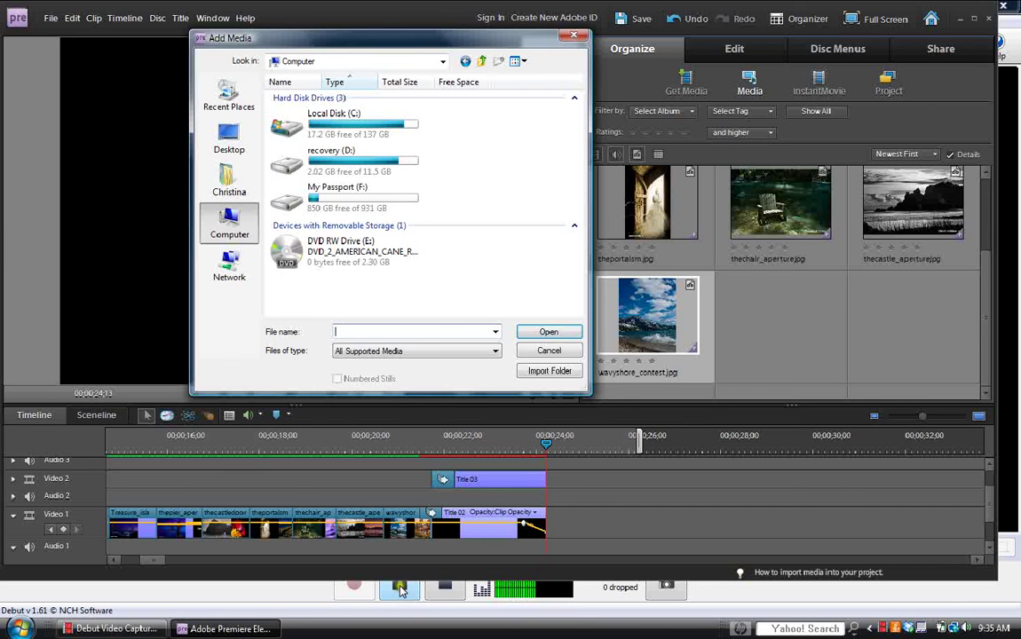
left_click(351, 594)
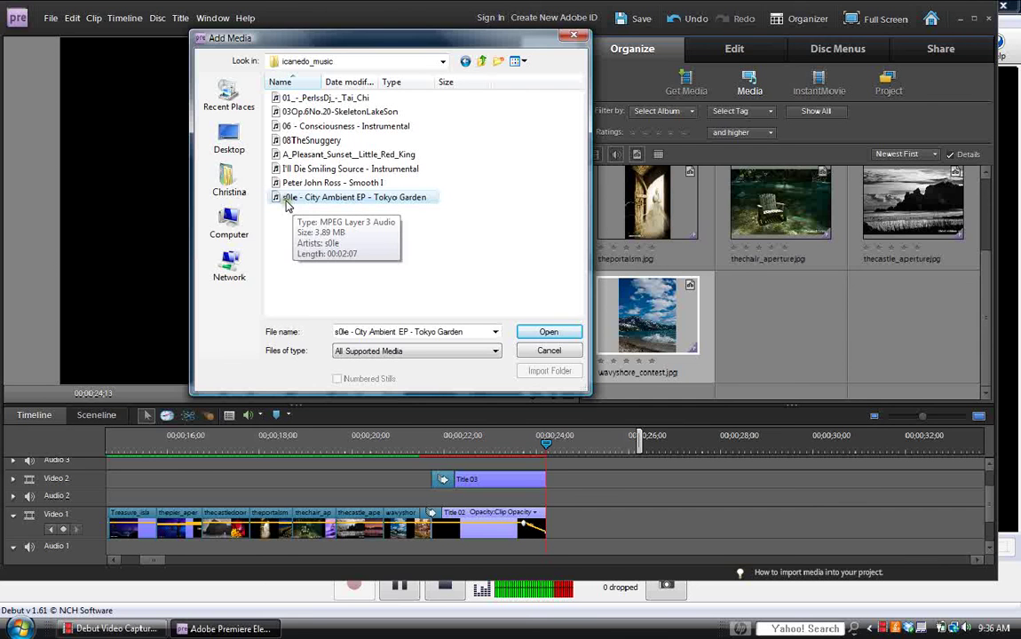
left_click(548, 335)
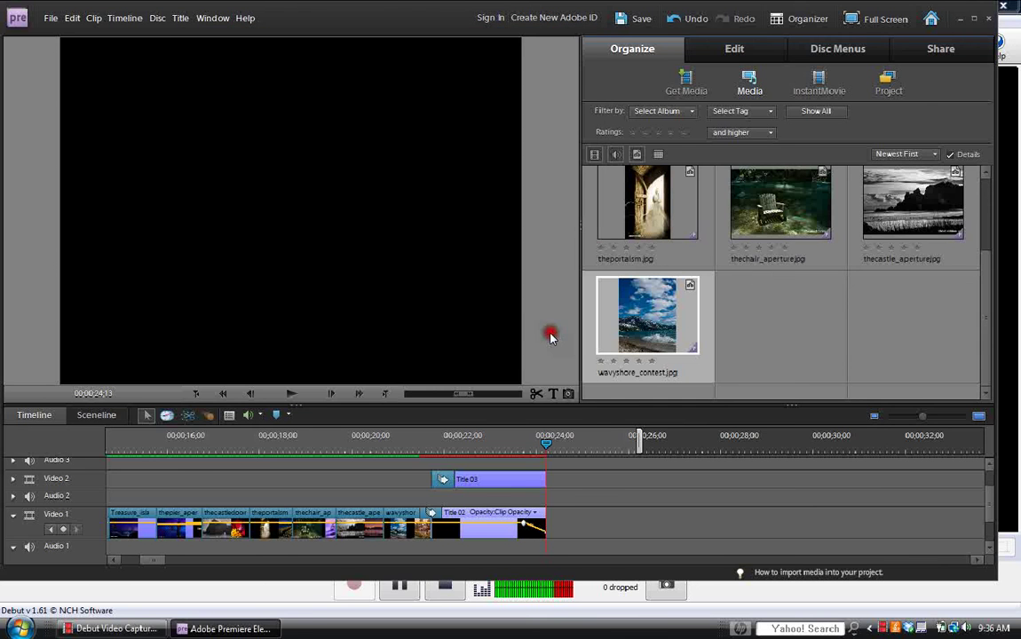
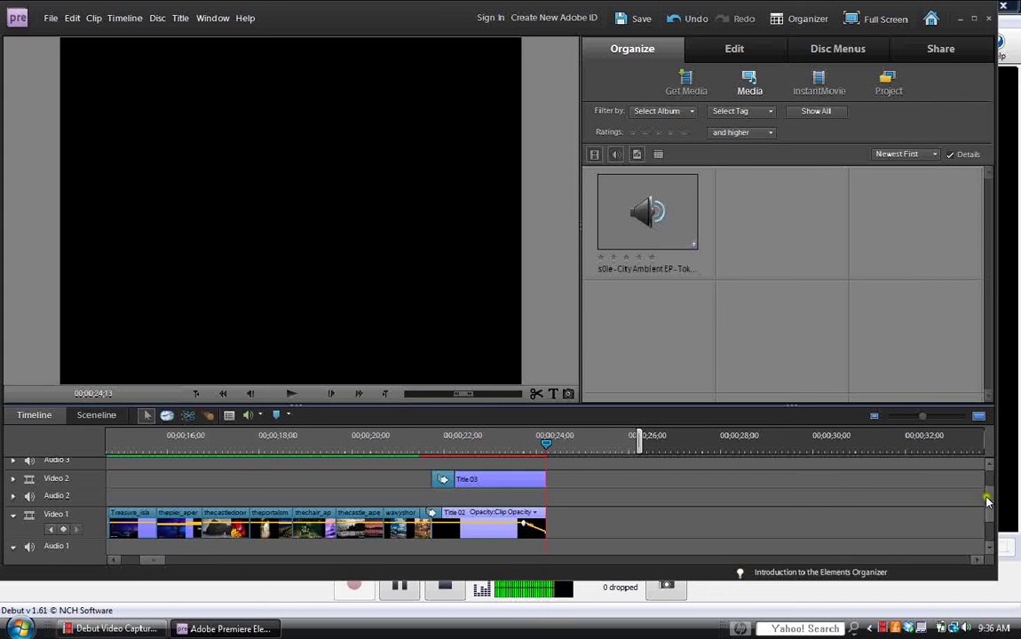
Open the Tokyo Garden track in Preview and play it from about 4 seconds.
scroll(985, 518, "down", 2)
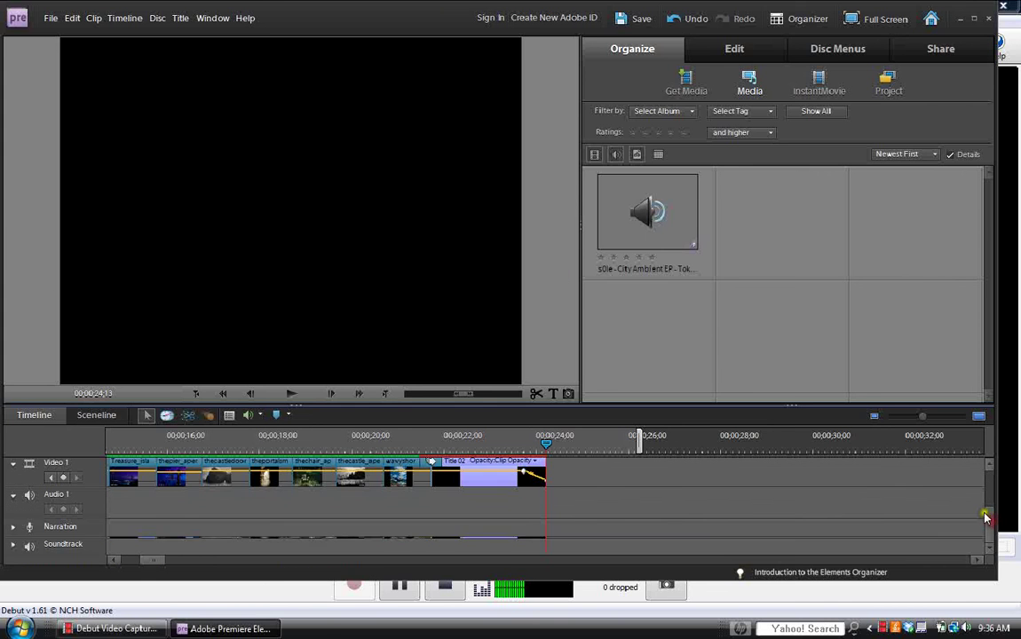
double_click(651, 216)
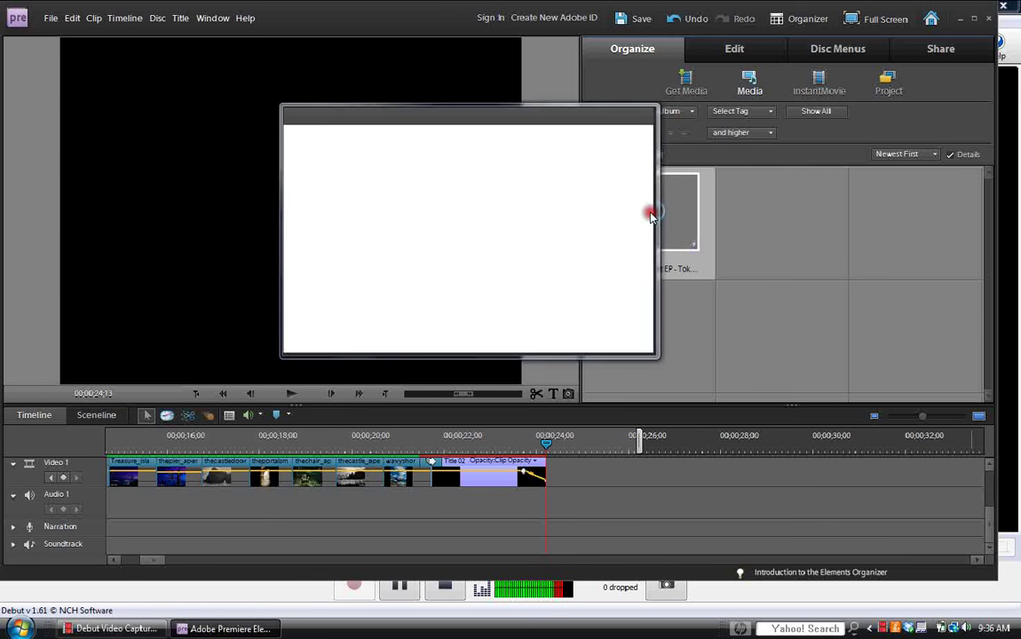
left_click_drag(534, 118, 421, 95)
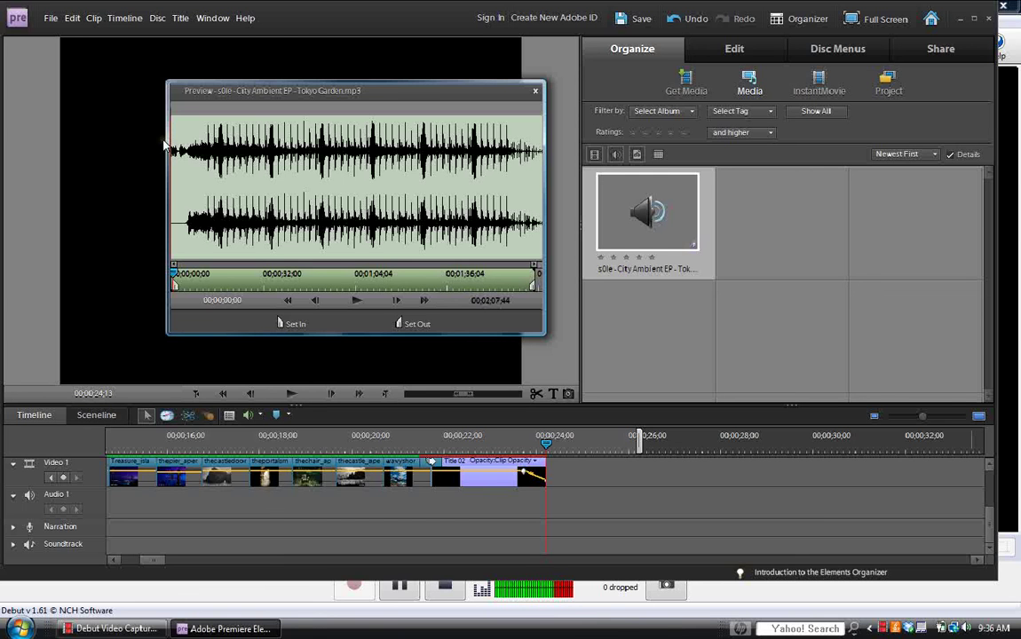
left_click(355, 303)
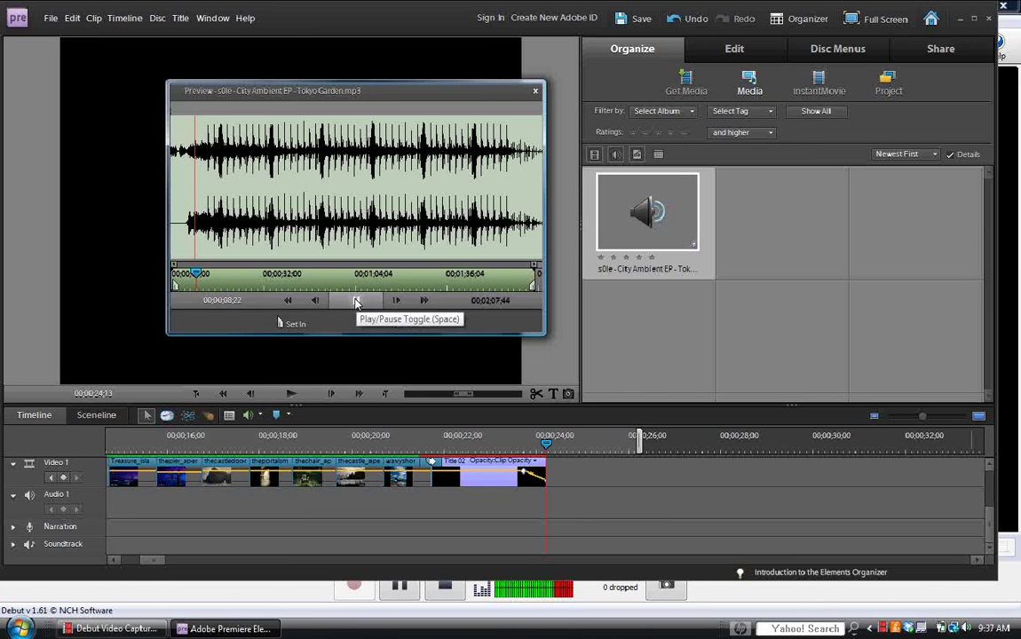
left_click_drag(227, 281, 187, 276)
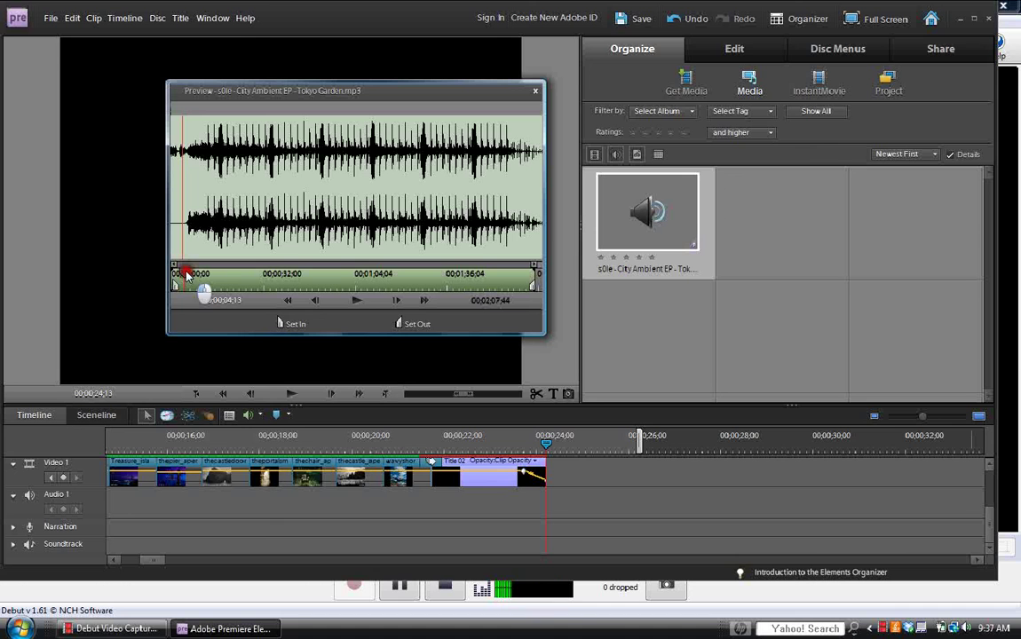
left_click(358, 302)
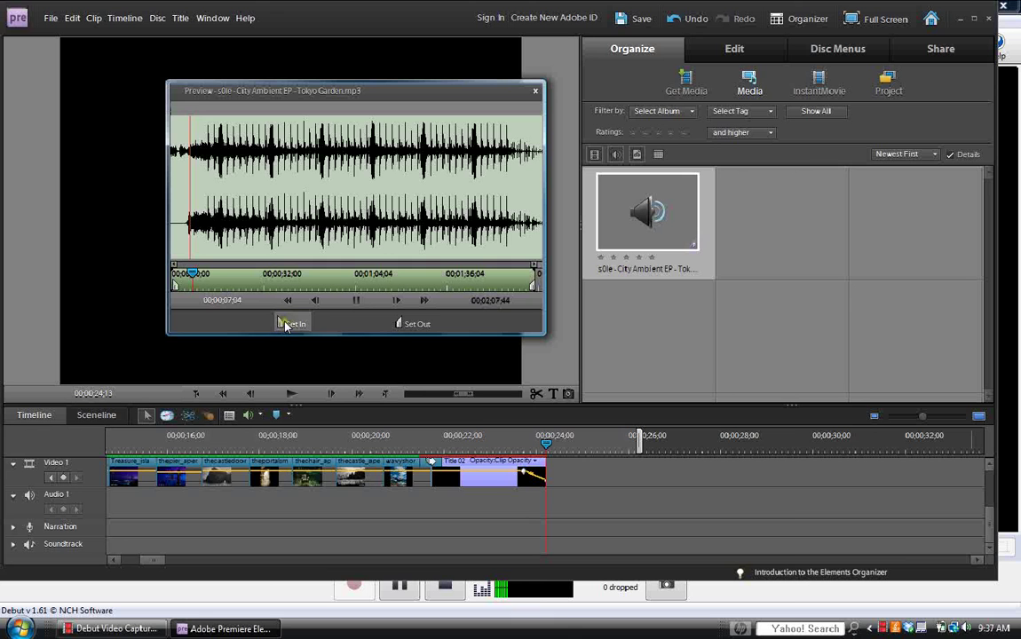
Set the track's In point at 00;00;08;50 and its Out point near 00;00;32.
left_click(284, 325)
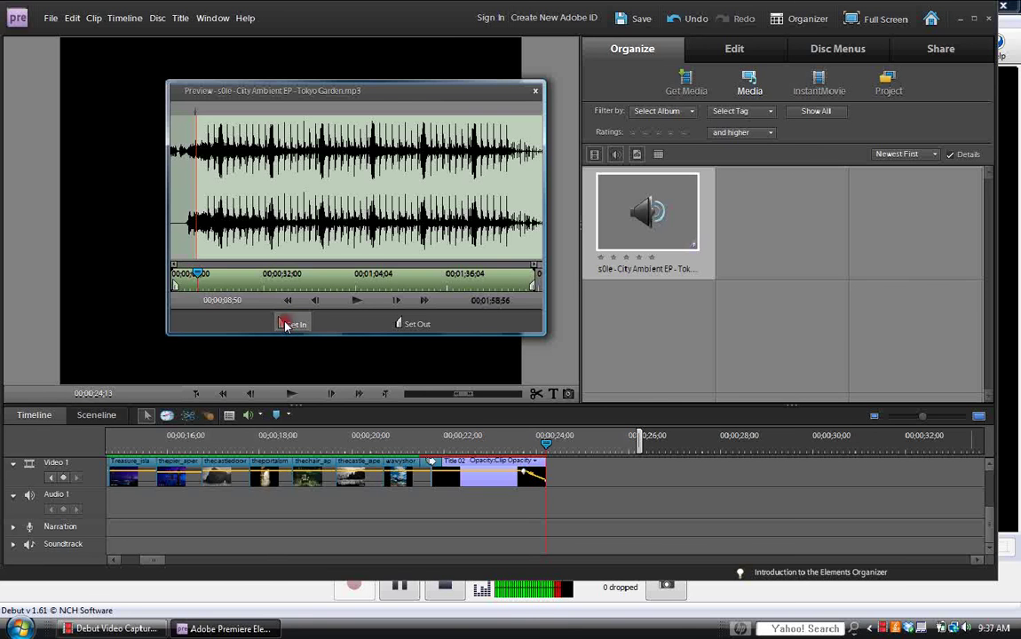
left_click(228, 315)
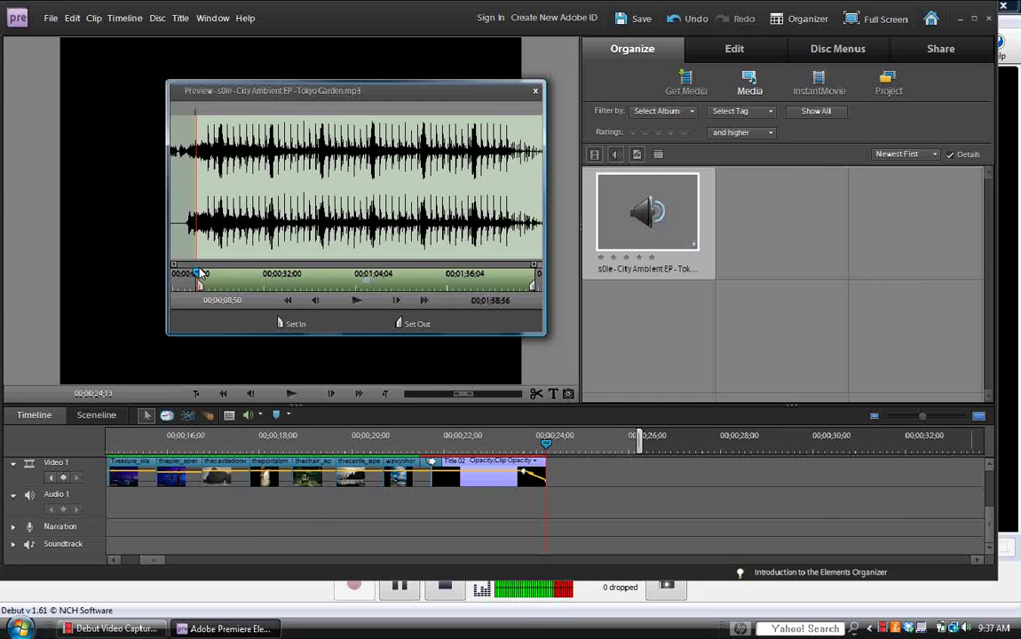
left_click(358, 301)
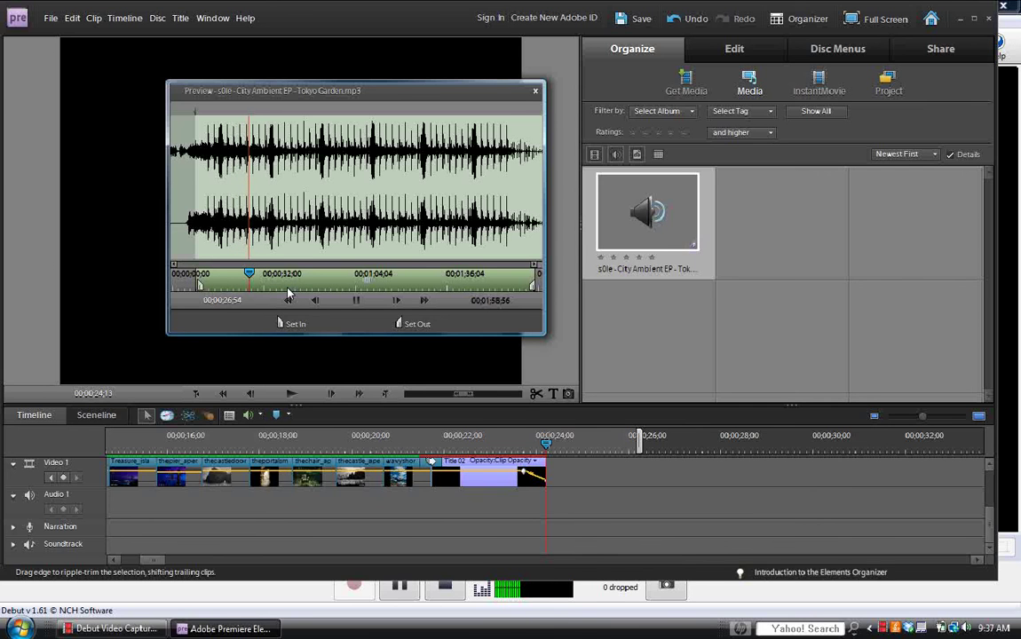
left_click(400, 324)
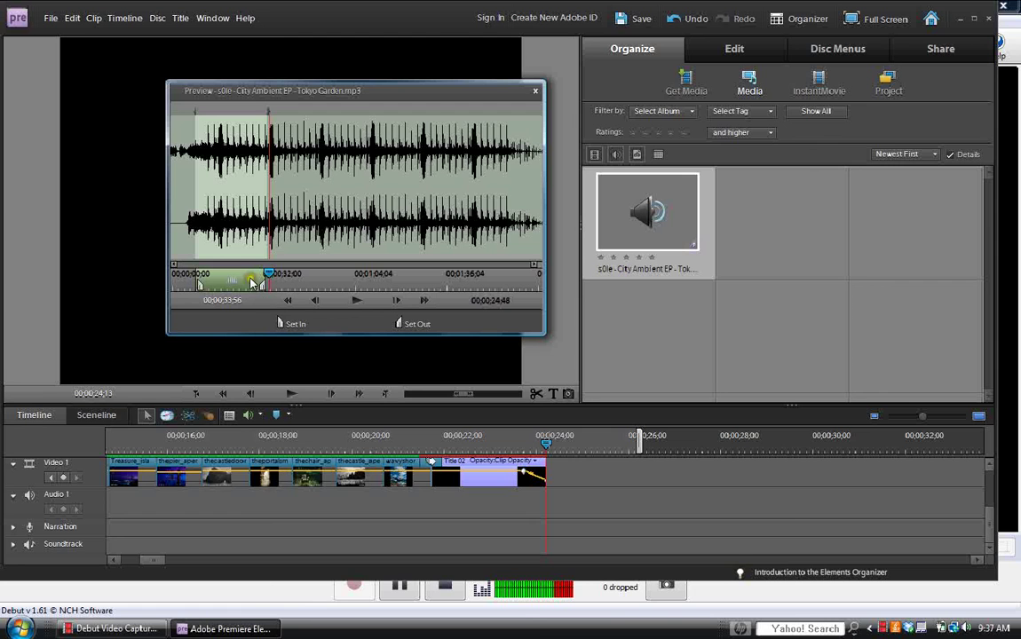
left_click_drag(247, 217, 136, 540)
mouse_move(230, 190)
left_mouse_down()
mouse_move(149, 466)
mouse_move(213, 482)
mouse_move(295, 261)
mouse_move(201, 342)
mouse_move(146, 484)
mouse_move(355, 165)
mouse_move(513, 61)
mouse_move(480, 91)
mouse_move(751, 65)
left_mouse_up()
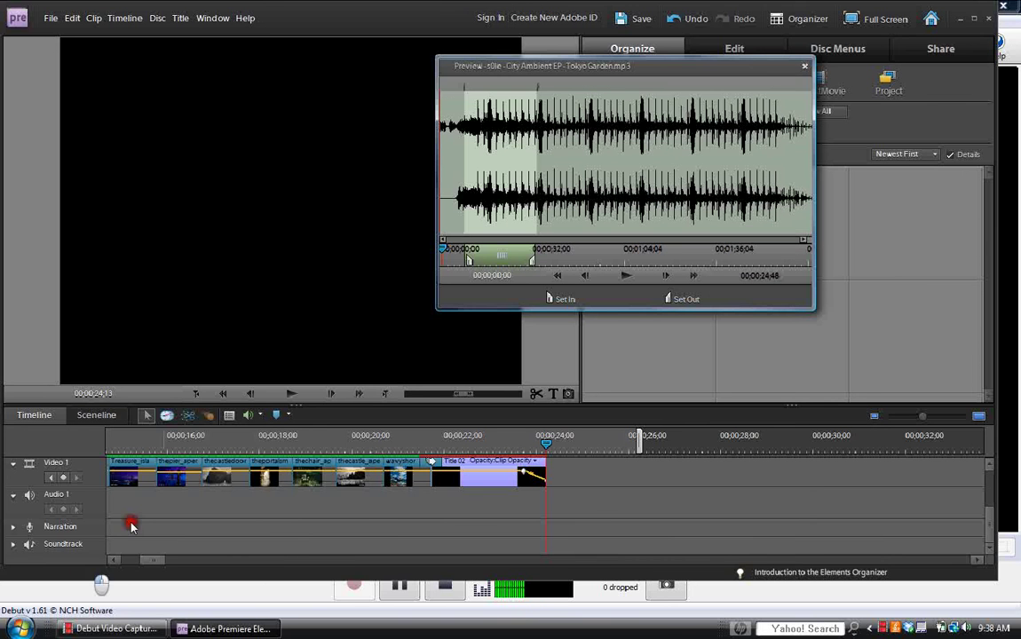
Close the preview and drop Tokyo Garden.mp3 onto the Soundtrack track.
left_click(806, 67)
left_click_drag(648, 212, 98, 544)
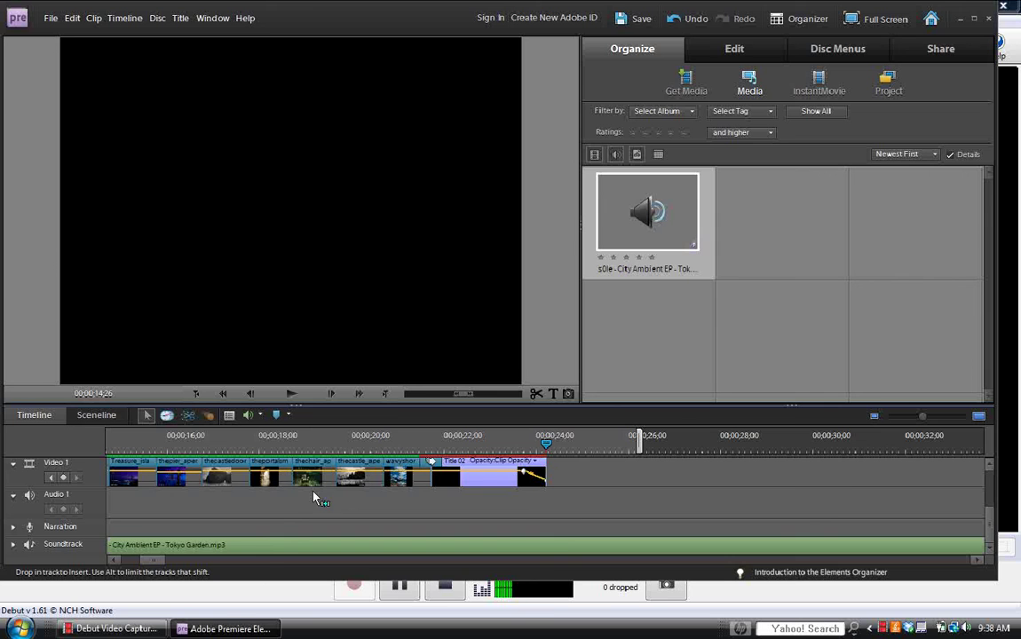
left_click(565, 535)
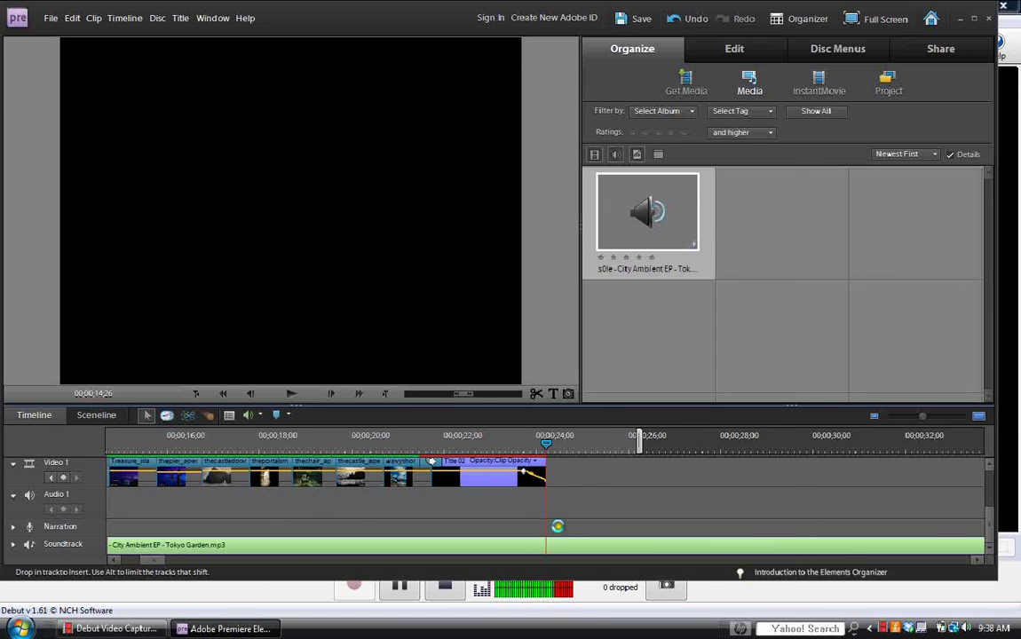
left_click(588, 487)
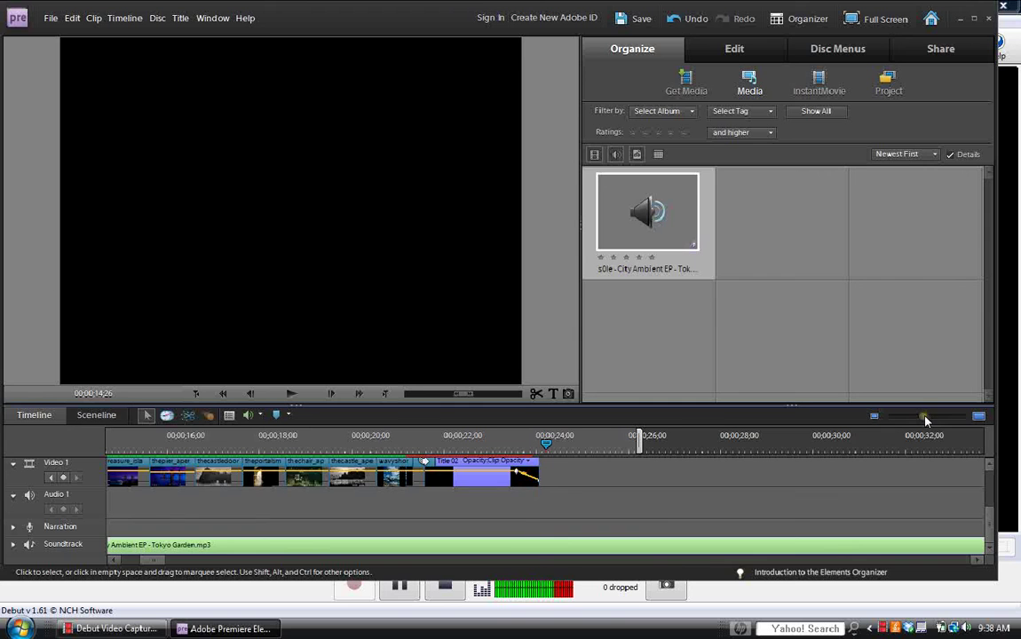
Zoom the timeline out slightly and re-place the audio on the Soundtrack track.
left_click_drag(923, 421, 900, 421)
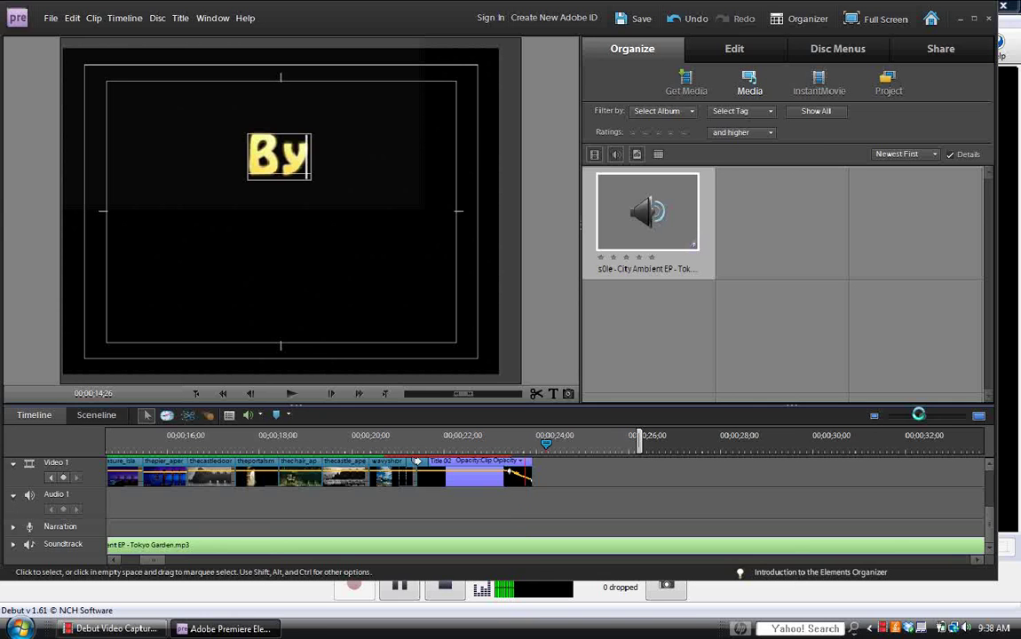
mouse_move(916, 421)
left_mouse_down()
mouse_move(924, 419)
mouse_move(901, 419)
left_mouse_up()
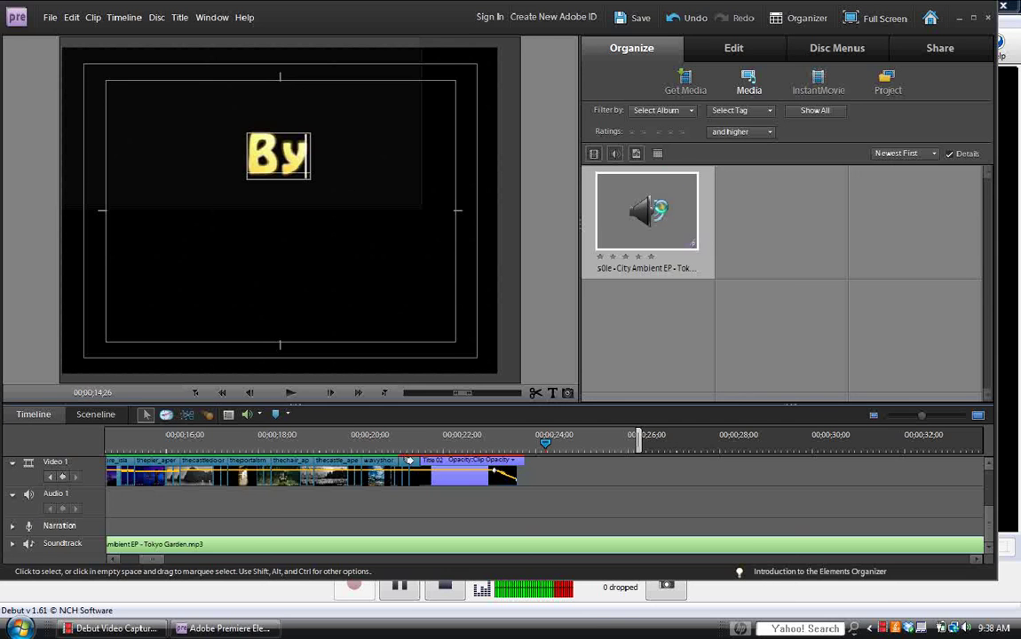
left_click_drag(659, 210, 147, 544)
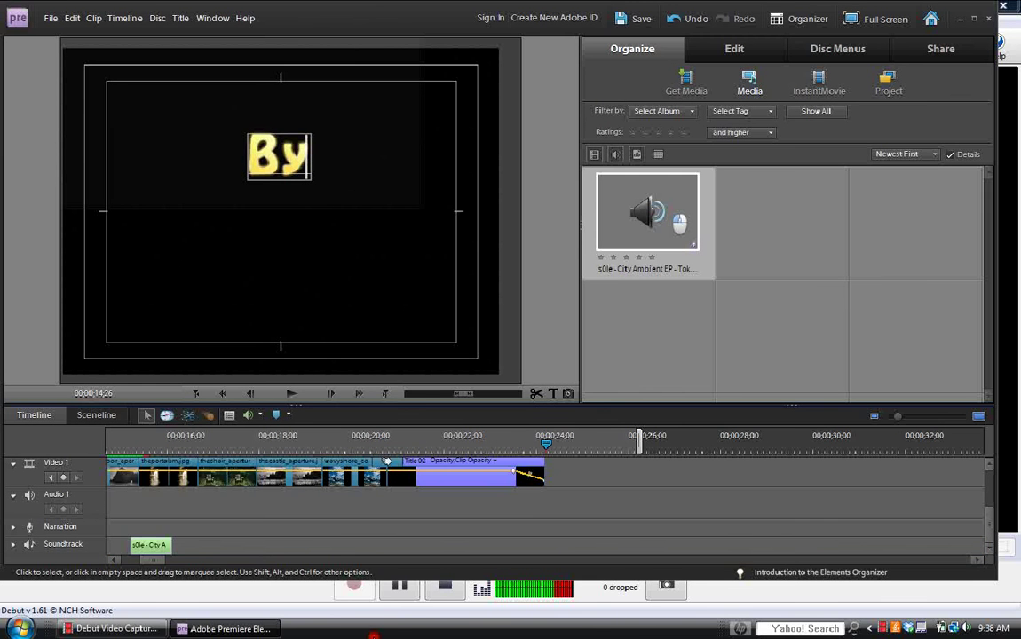
left_click(355, 586)
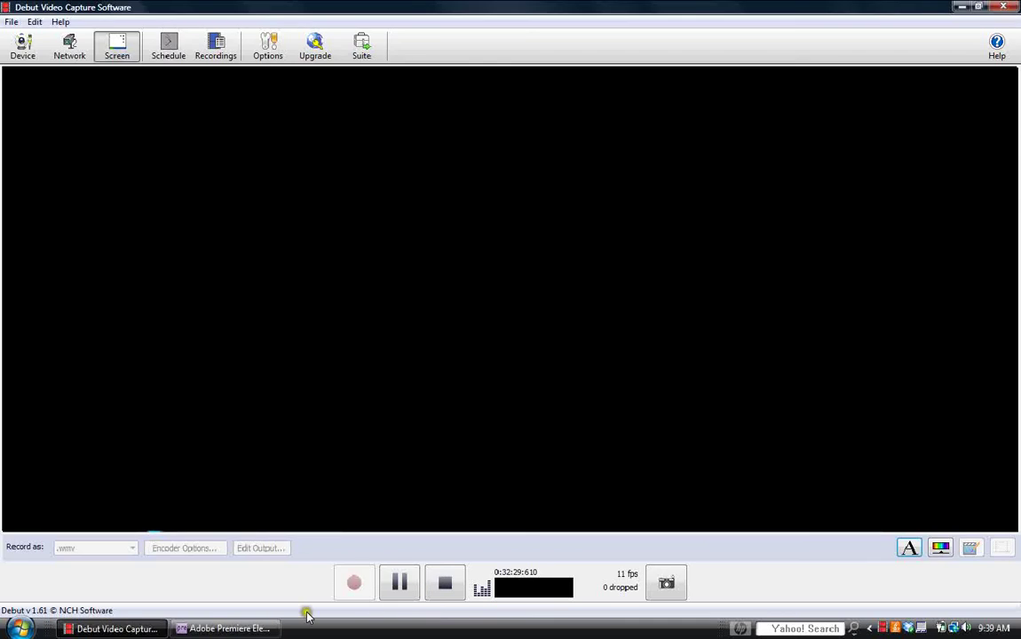
left_click(264, 628)
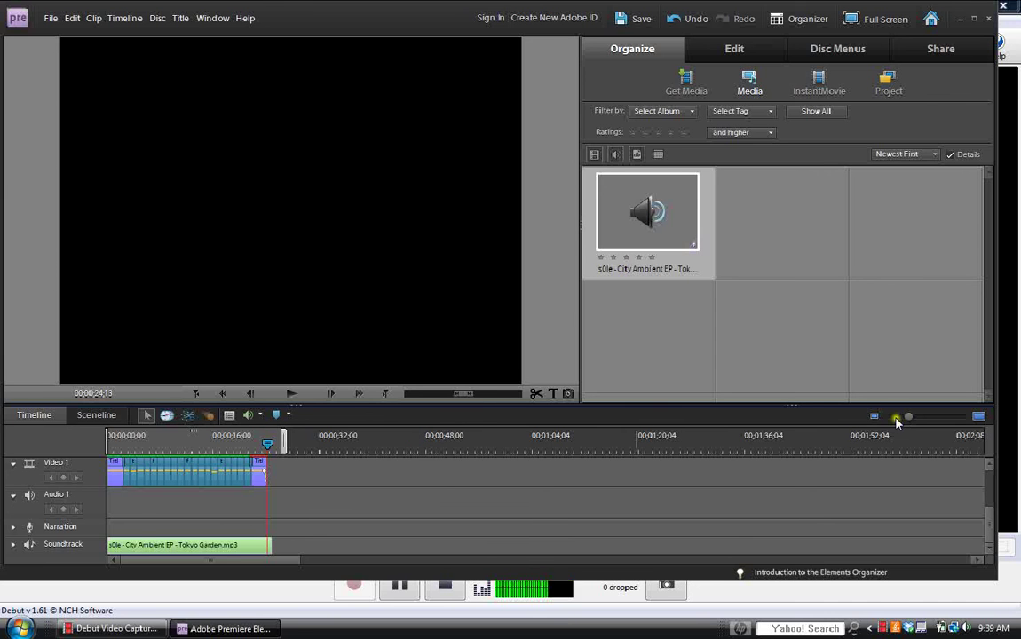
Zoom the timeline in to fit the slideshow and save the project with Ctrl+S.
left_click_drag(906, 420, 916, 420)
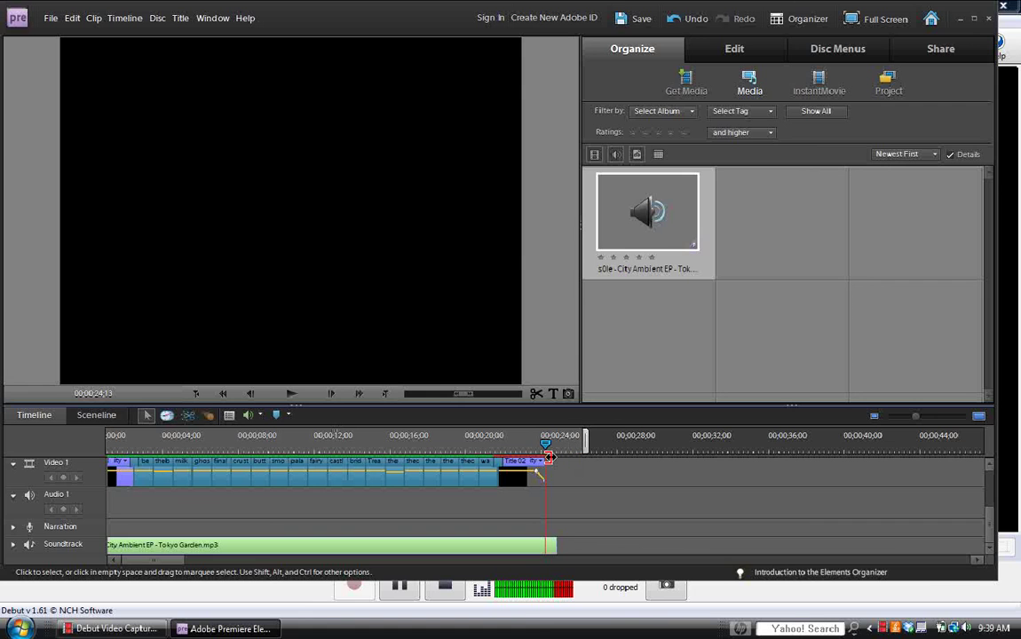
key("ctrl+s")
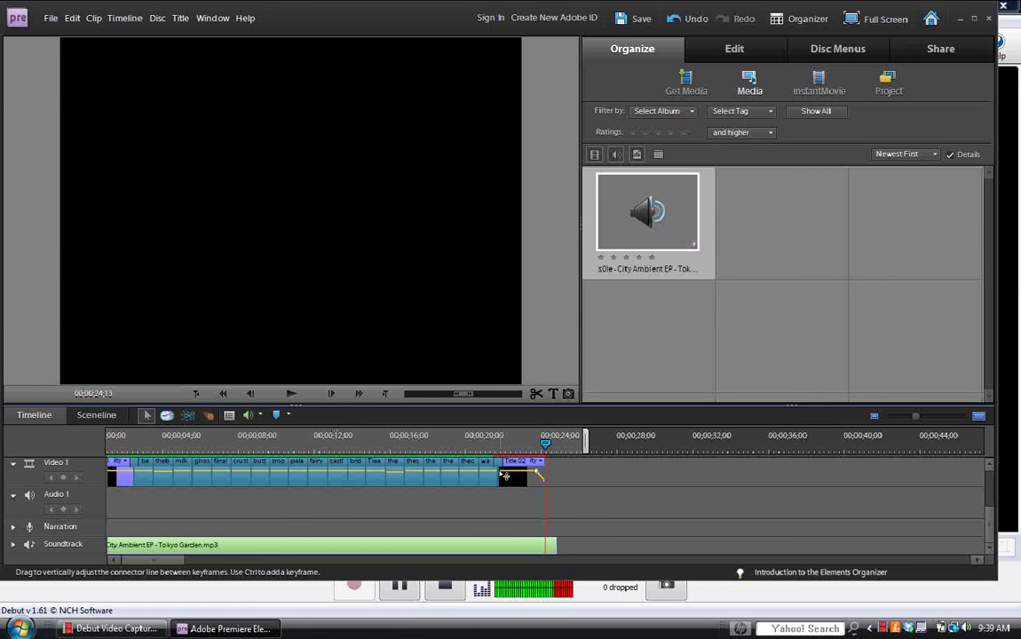
left_click(397, 477)
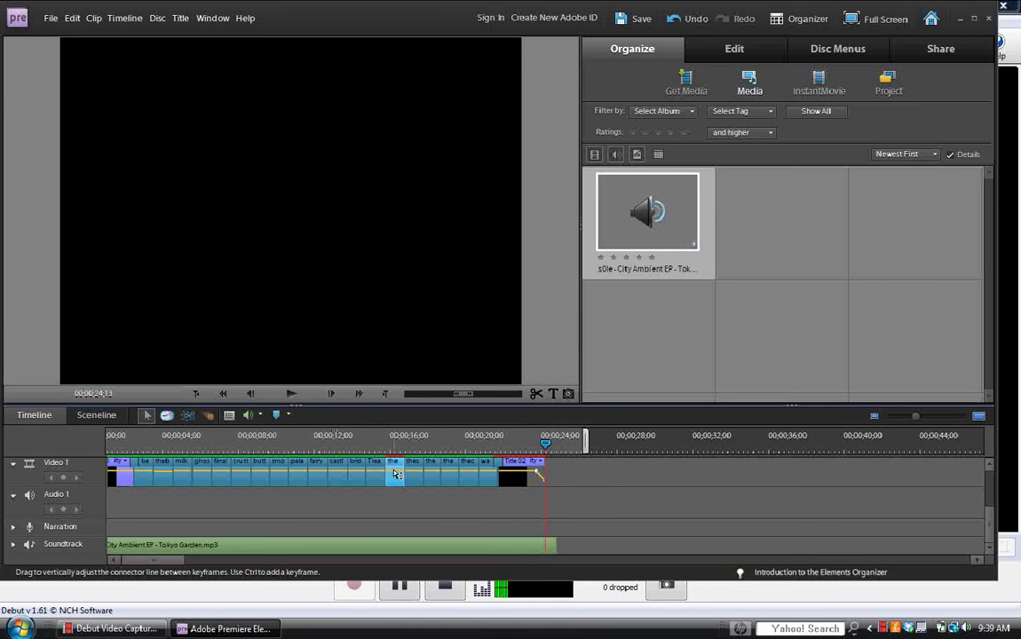
Bring Premiere Elements back to the front from the Debut screen recorder.
left_click(399, 594)
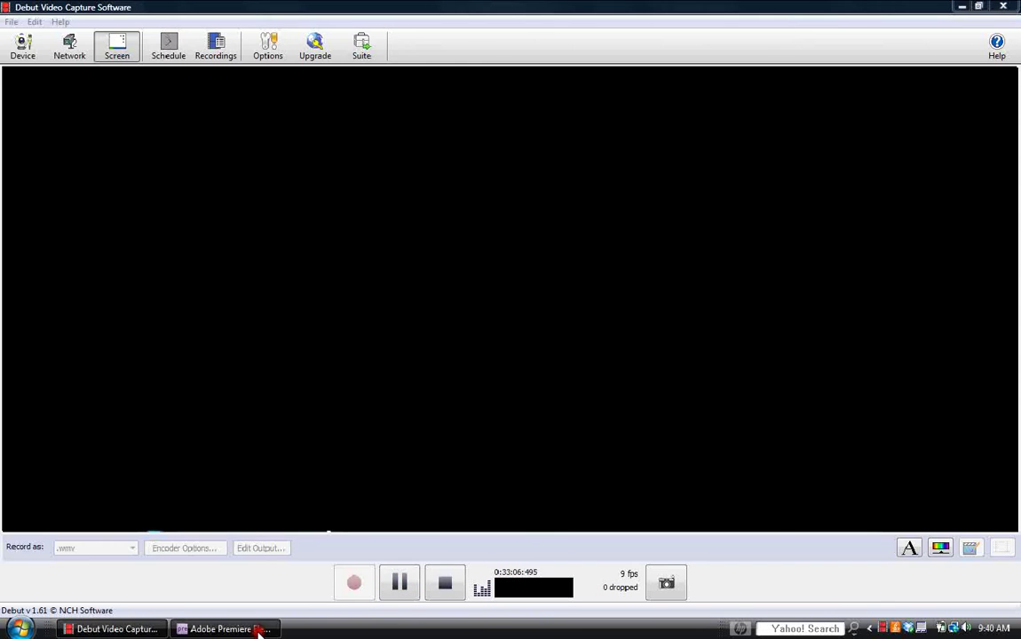
left_click(259, 629)
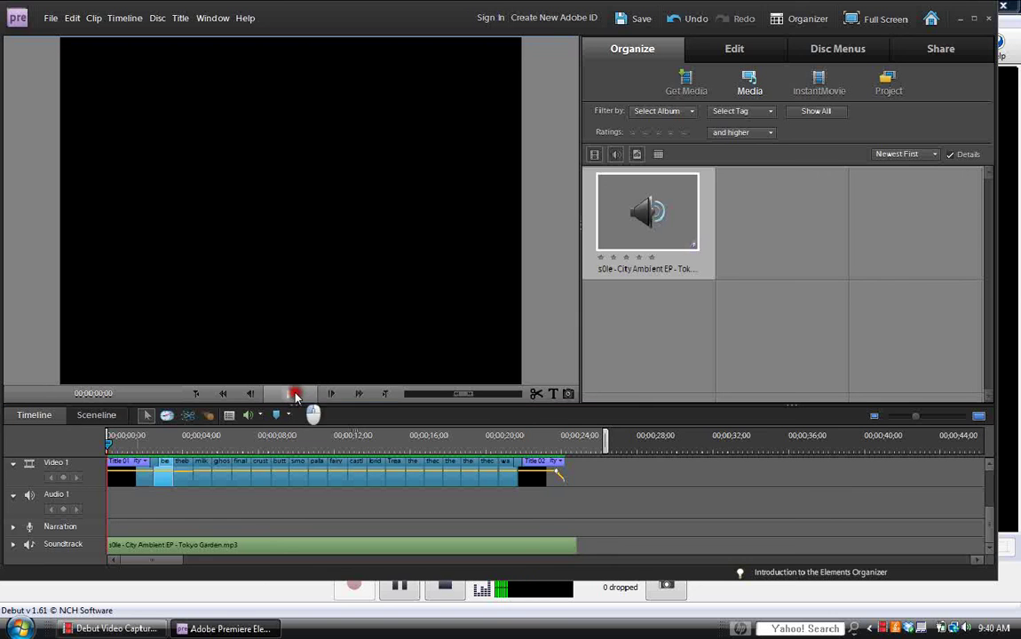
Play the slideshow through several times, checking the ending fade after the 20-second beach photo.
left_click(294, 396)
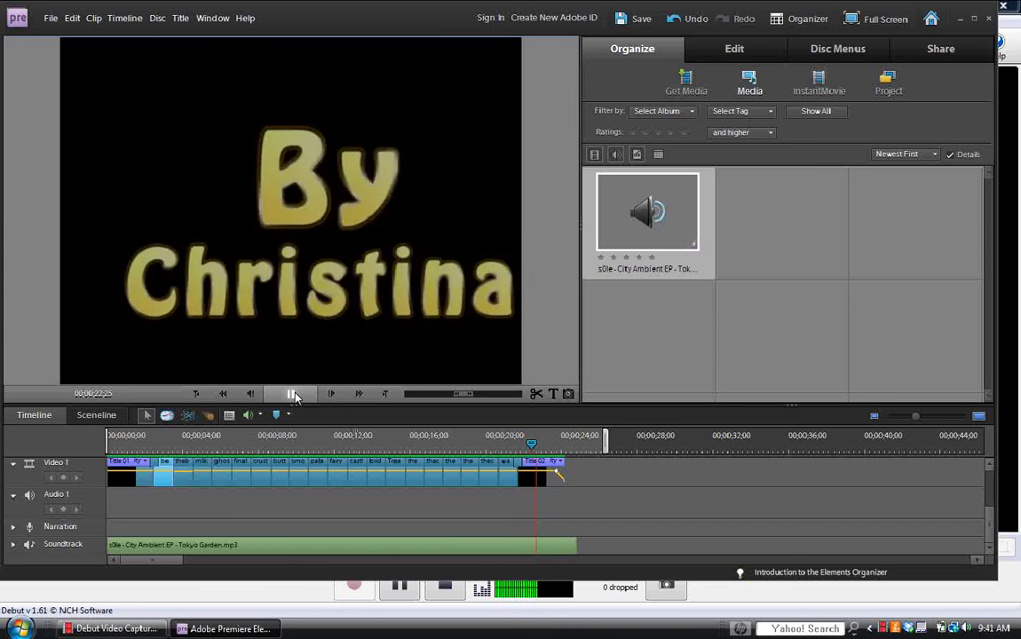
left_click(294, 396)
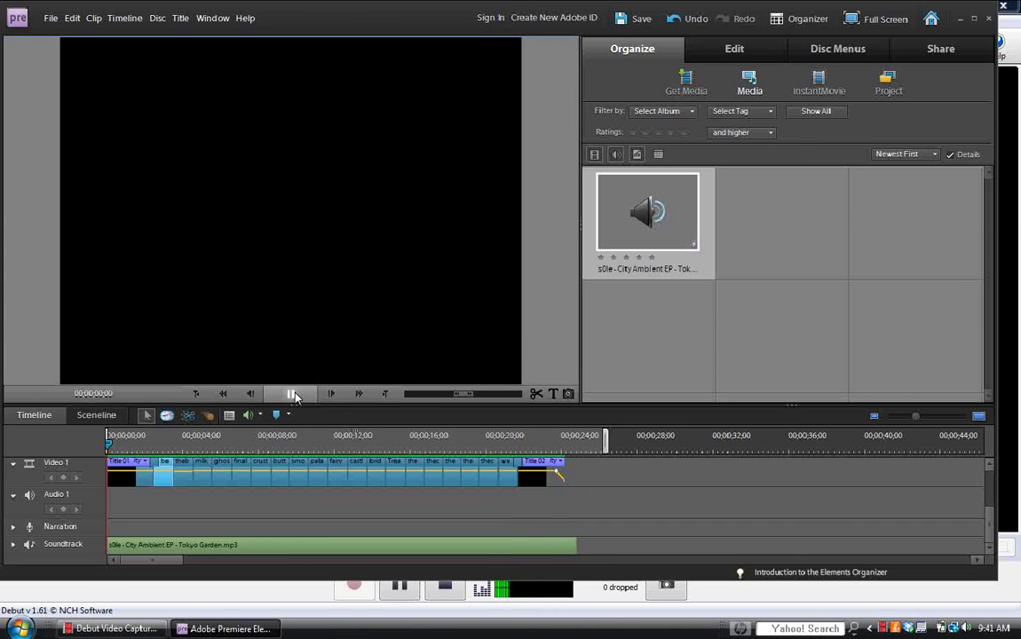
left_click(294, 396)
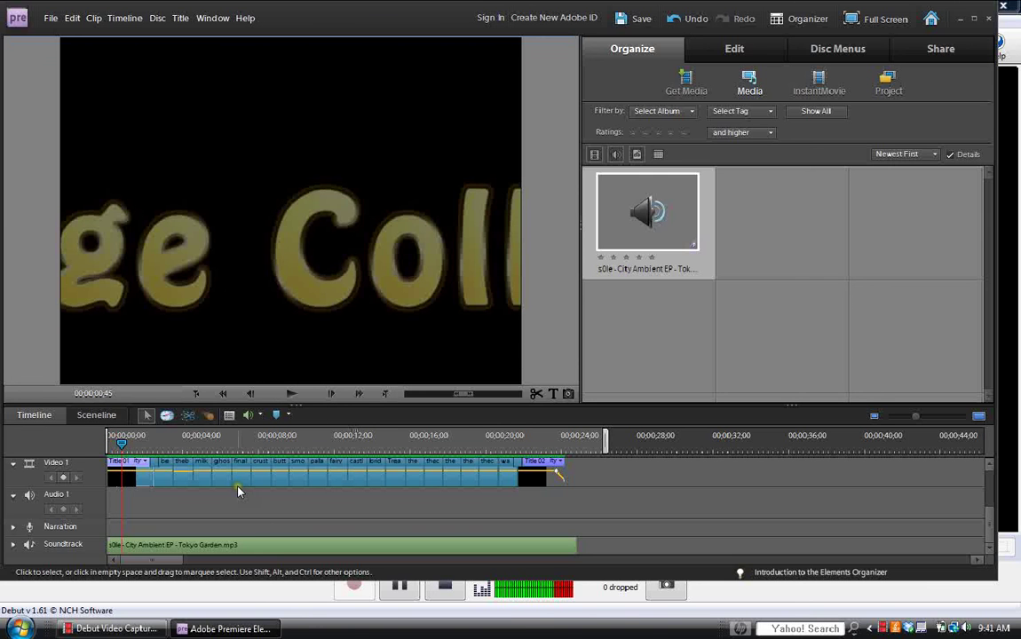
left_click(505, 449)
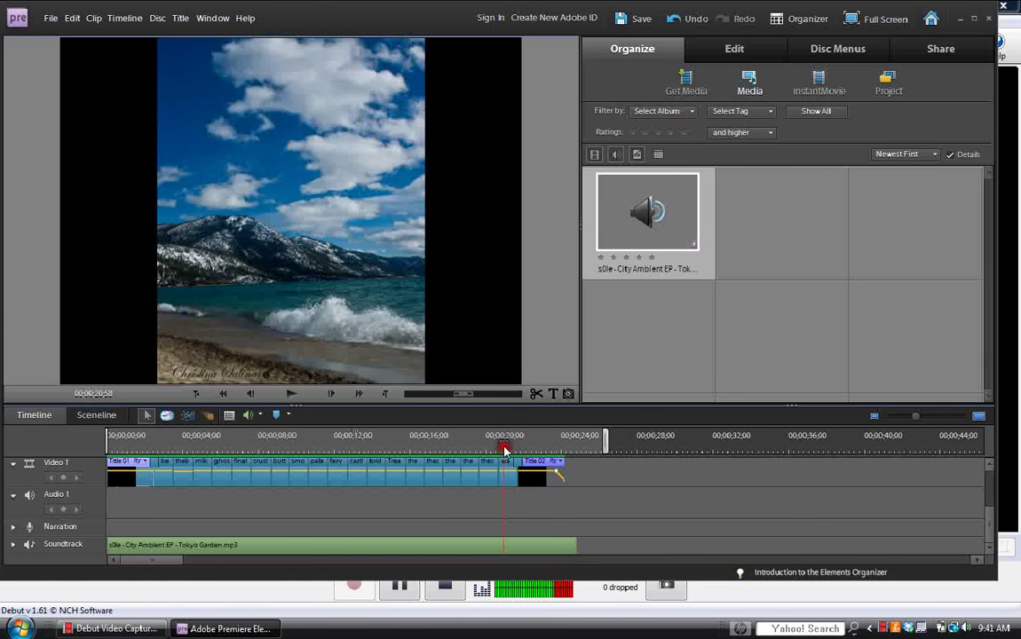
left_click(291, 396)
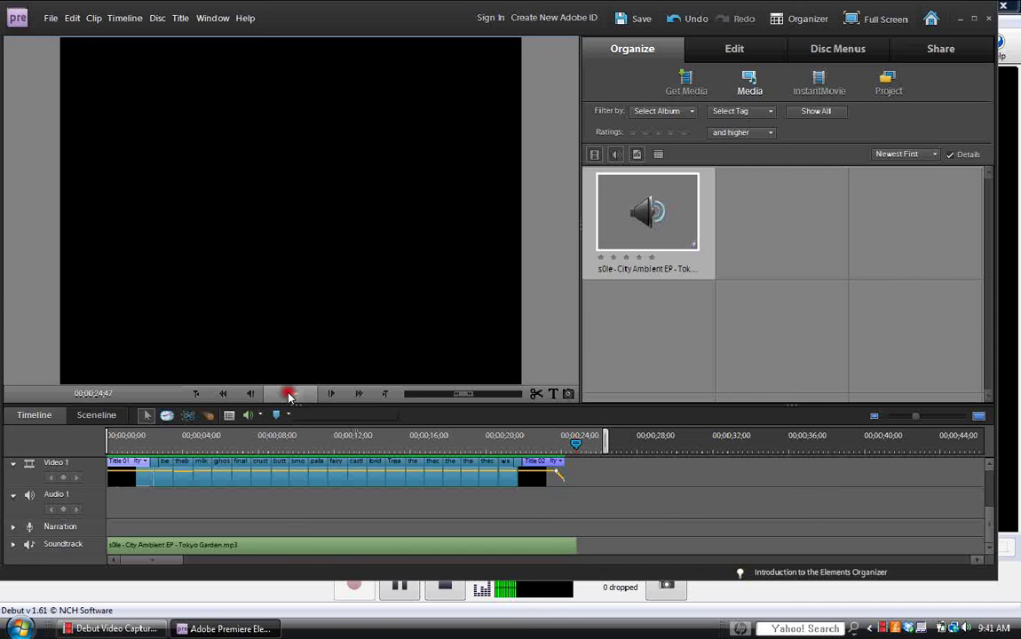
left_click(290, 395)
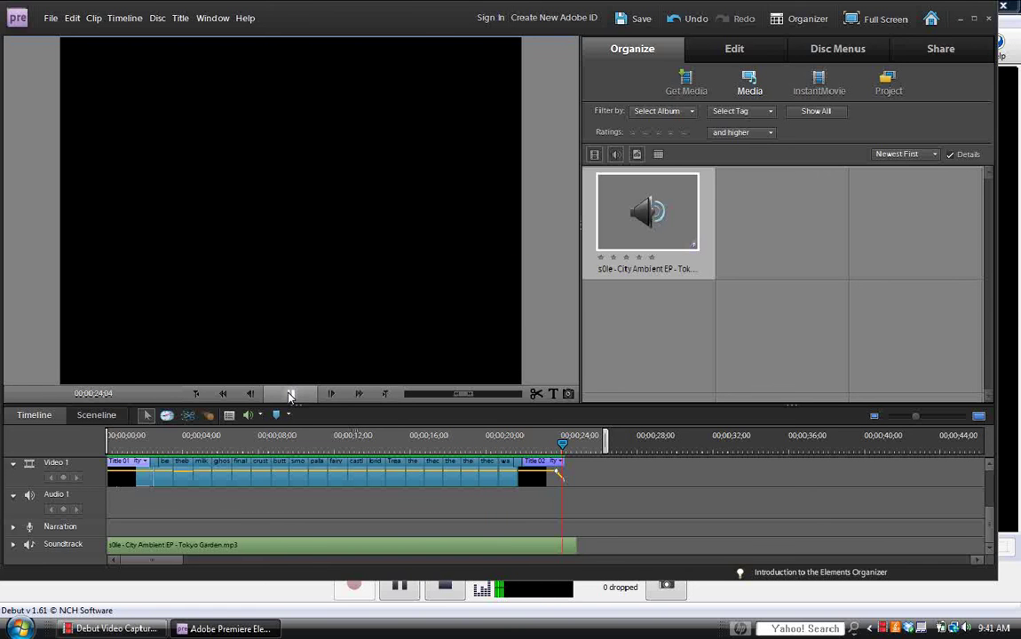
left_click(288, 395)
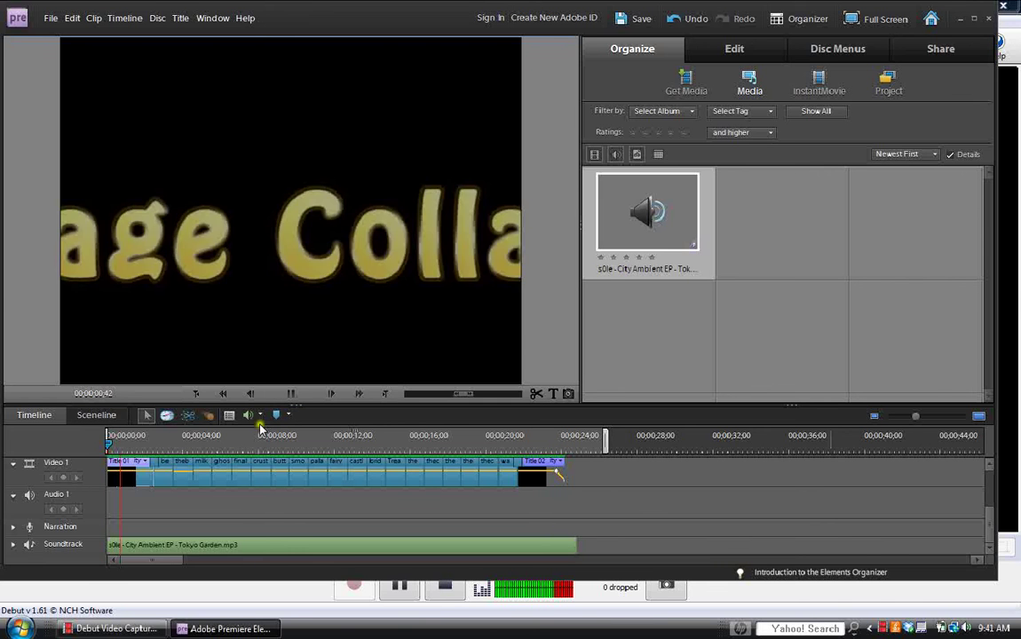
Scrub the playhead through the photos to the closing credit at 00;00;23;27.
left_click(205, 480)
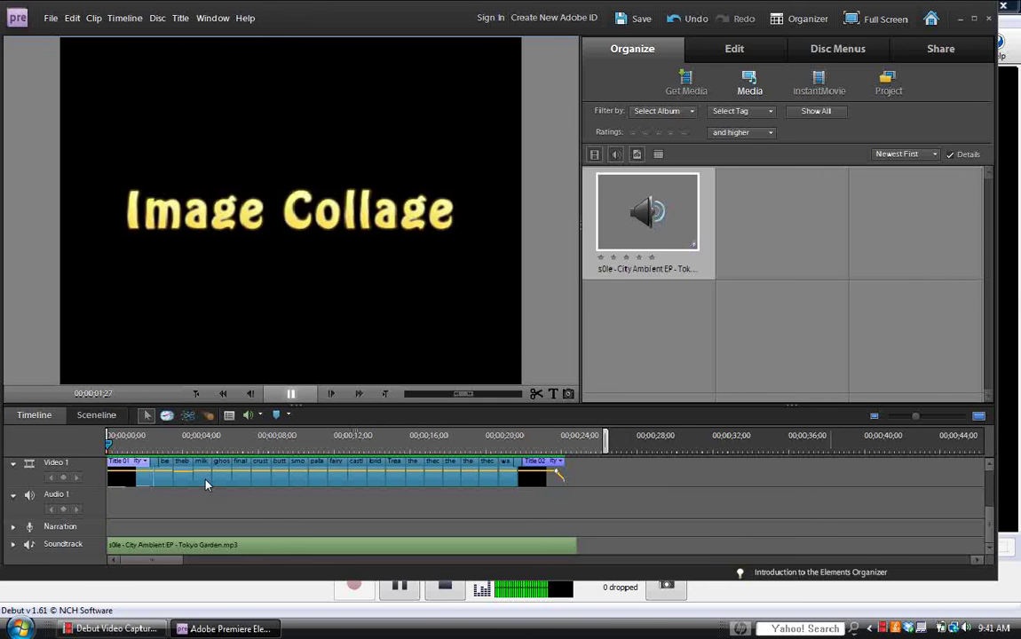
mouse_move(238, 449)
left_mouse_down()
mouse_move(547, 445)
mouse_move(108, 451)
mouse_move(143, 441)
mouse_move(274, 440)
mouse_move(155, 444)
left_mouse_up()
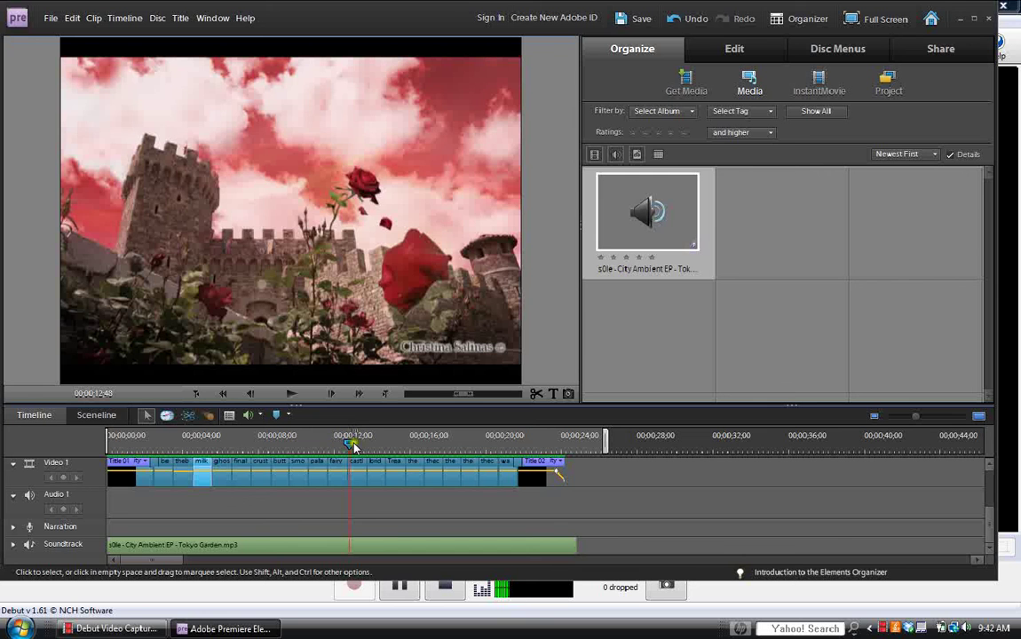
left_click_drag(351, 447, 565, 448)
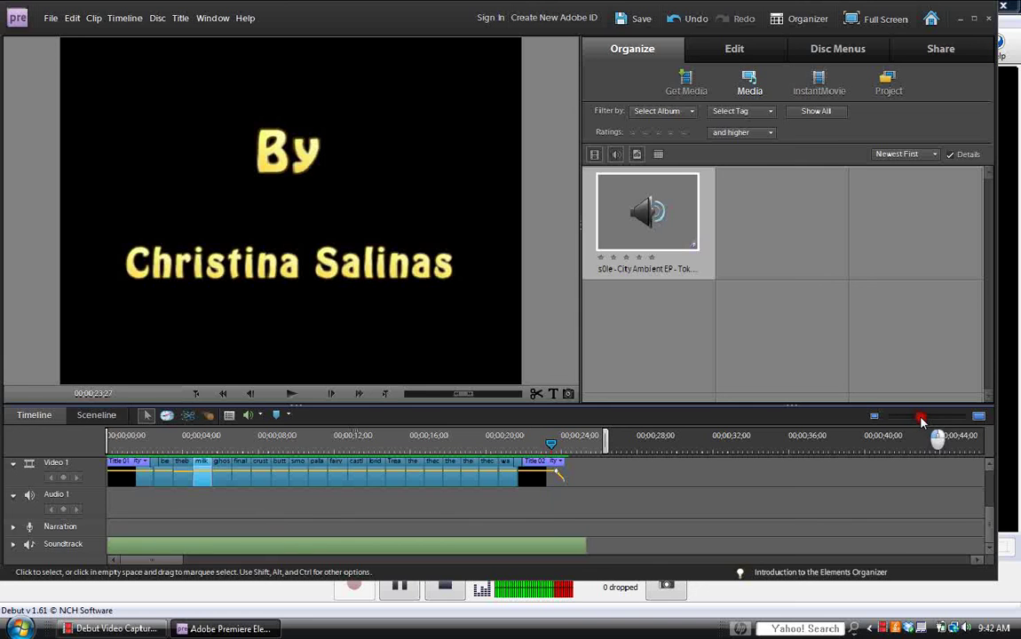
Zoom into the timeline and move the playhead to the end of the closing title.
left_click_drag(924, 421, 935, 422)
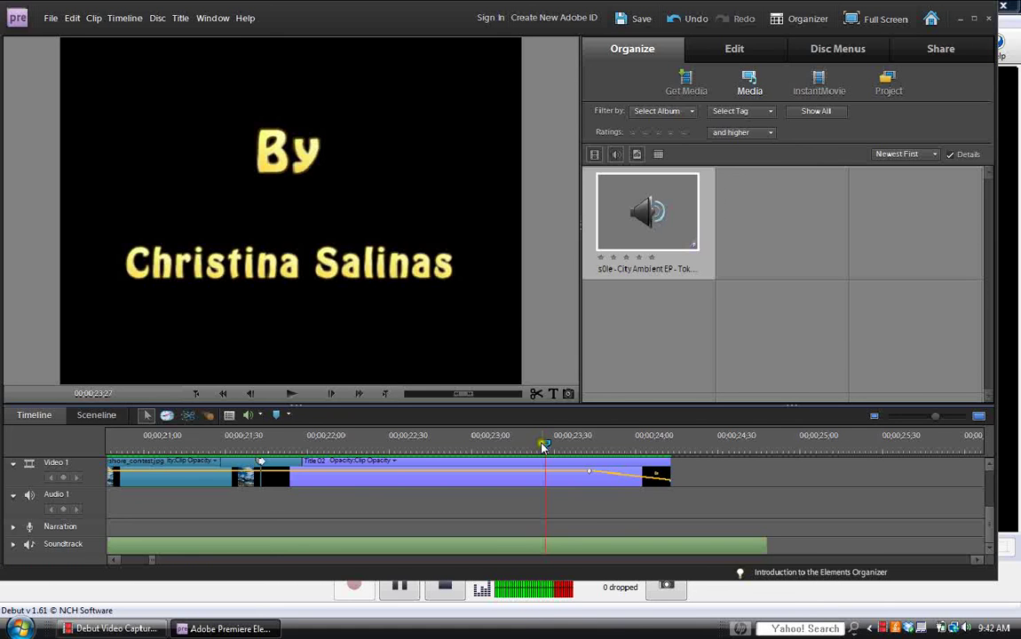
left_click_drag(545, 446, 672, 449)
left_click_drag(993, 523, 993, 490)
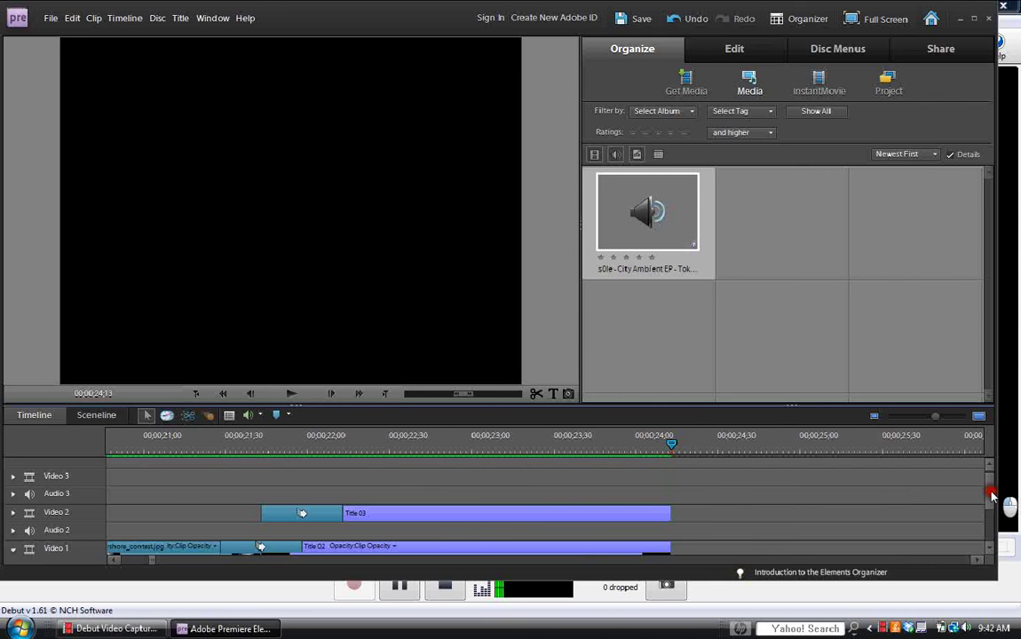
left_click_drag(993, 490, 993, 509)
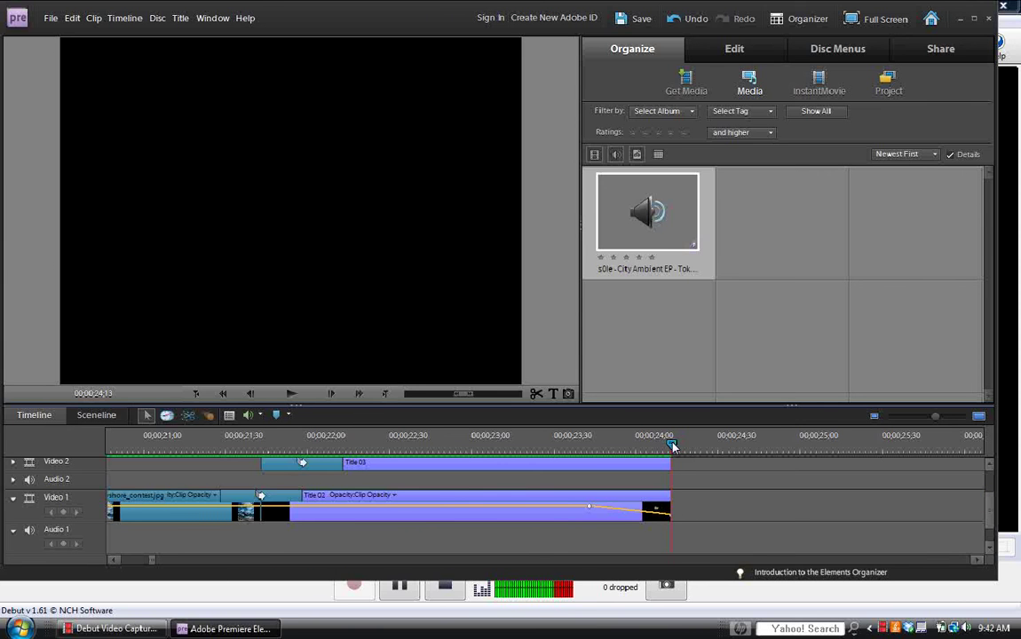
Create a new title at the playhead and select the Title 04 clip at 00;00;24;20.
left_click(551, 394)
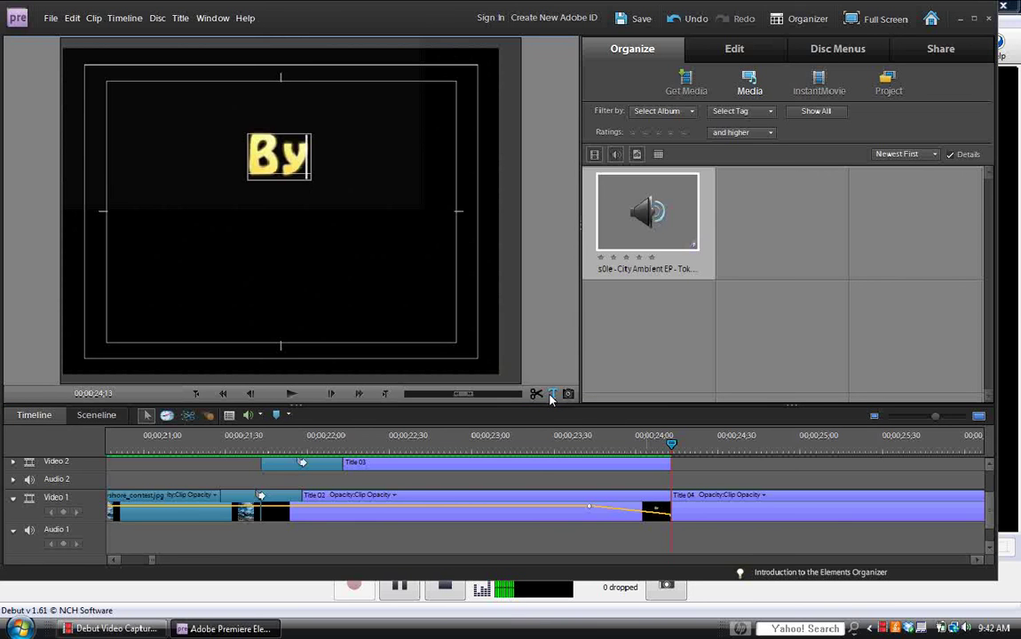
left_click(672, 443)
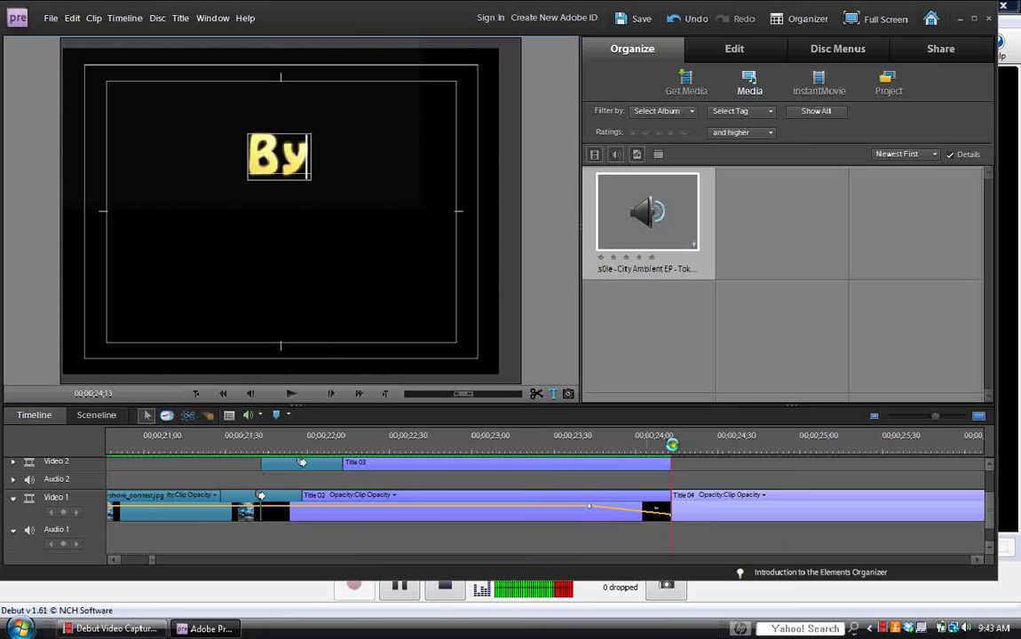
left_click(693, 447)
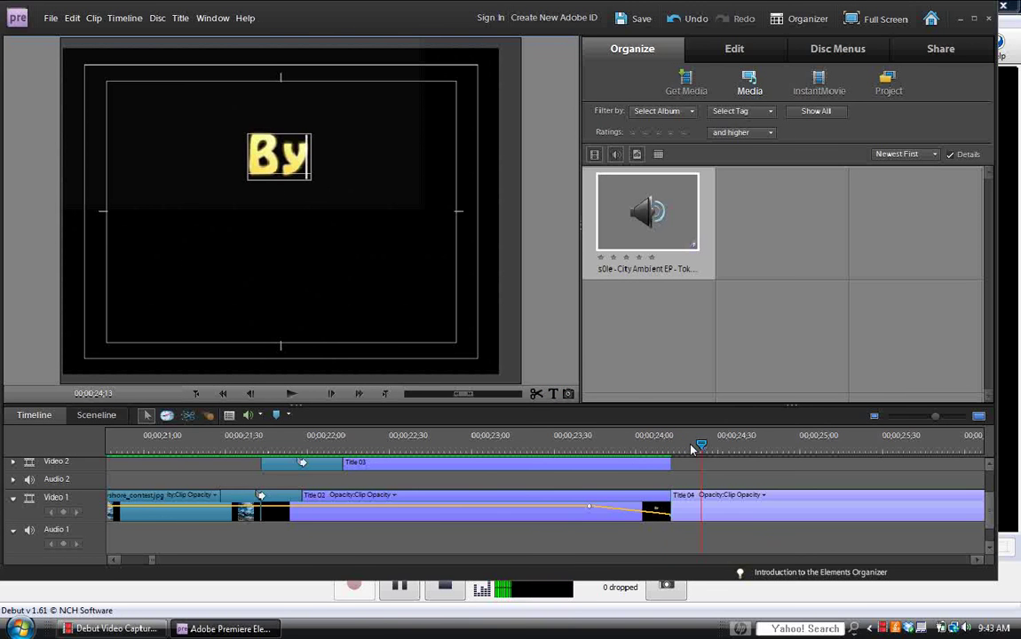
left_click(747, 509)
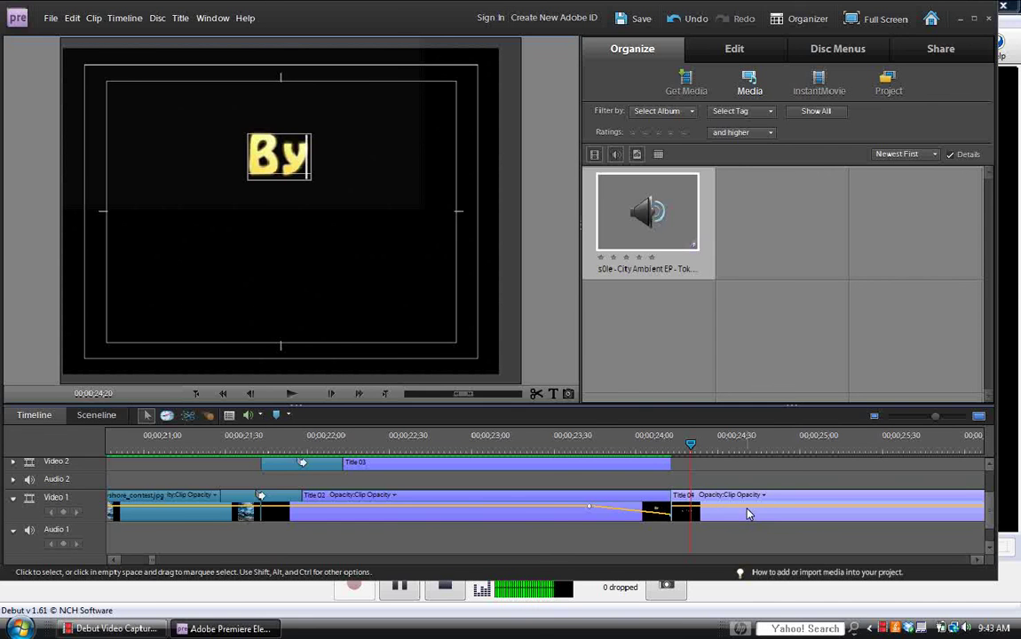
left_click(748, 513)
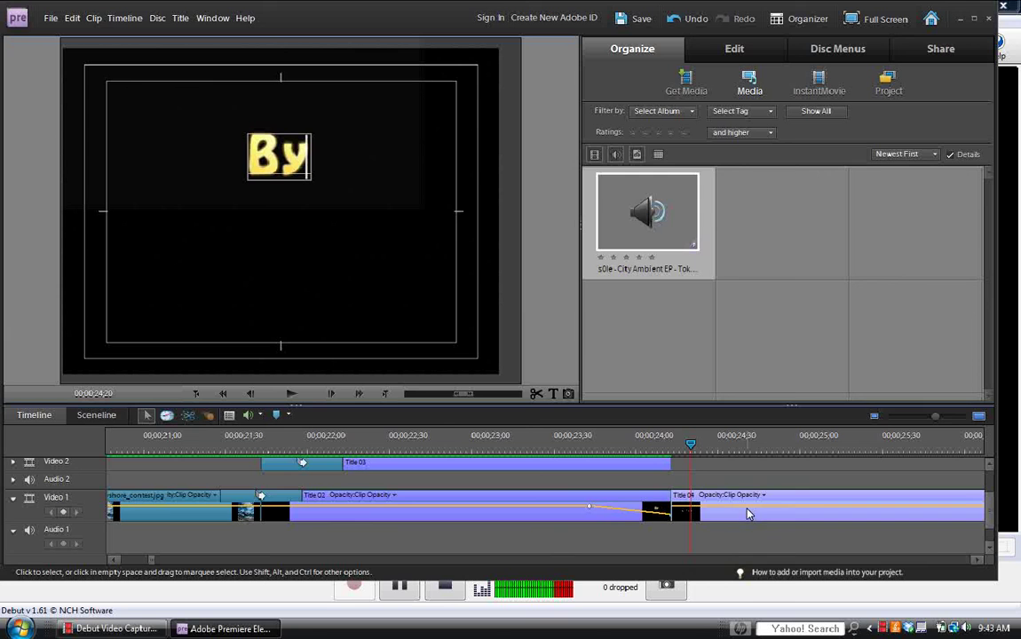
Open Title 04 for editing and replace the Add Text placeholder with 'Music By'.
left_click(402, 590)
left_click(353, 586)
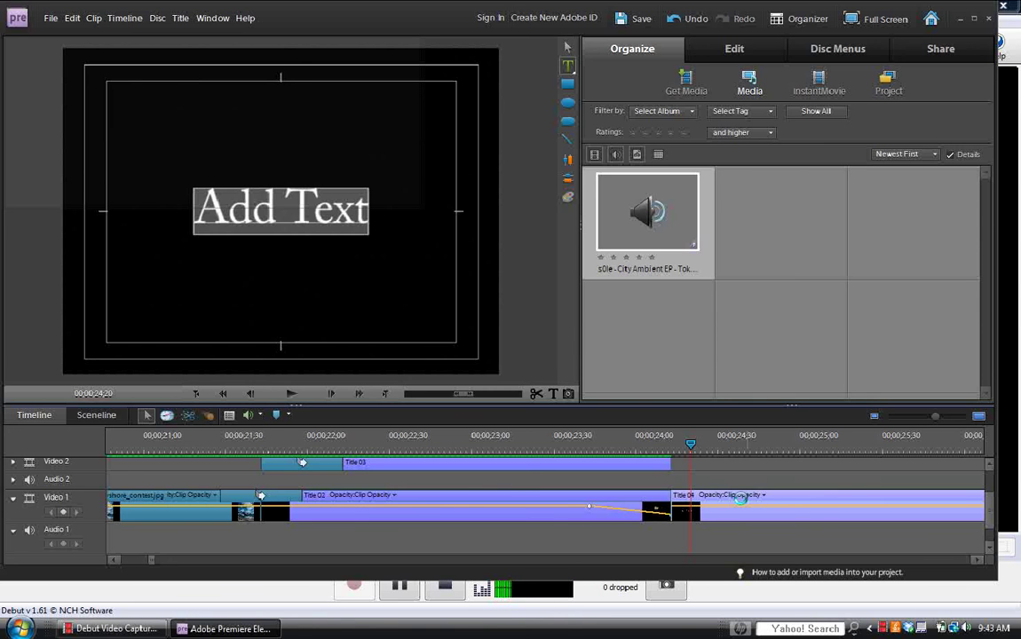
mouse_move(365, 217)
left_mouse_down()
mouse_move(205, 222)
mouse_move(195, 212)
left_mouse_up()
type("Music By")
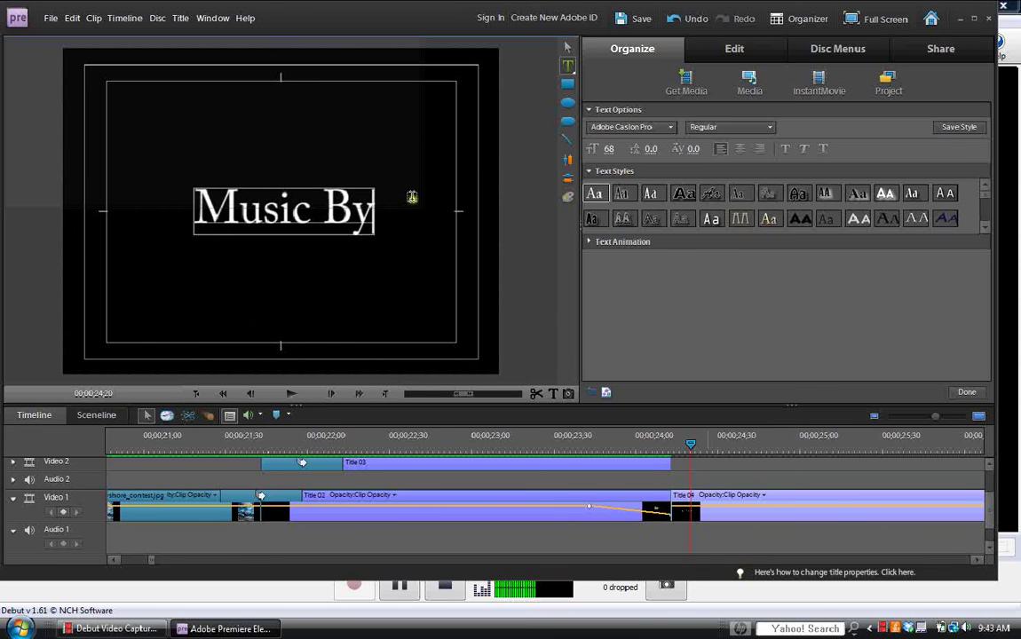
Select the 'Music By' text and apply the yellow Hobo Std text style.
left_click(281, 211)
left_click_drag(281, 211, 197, 209)
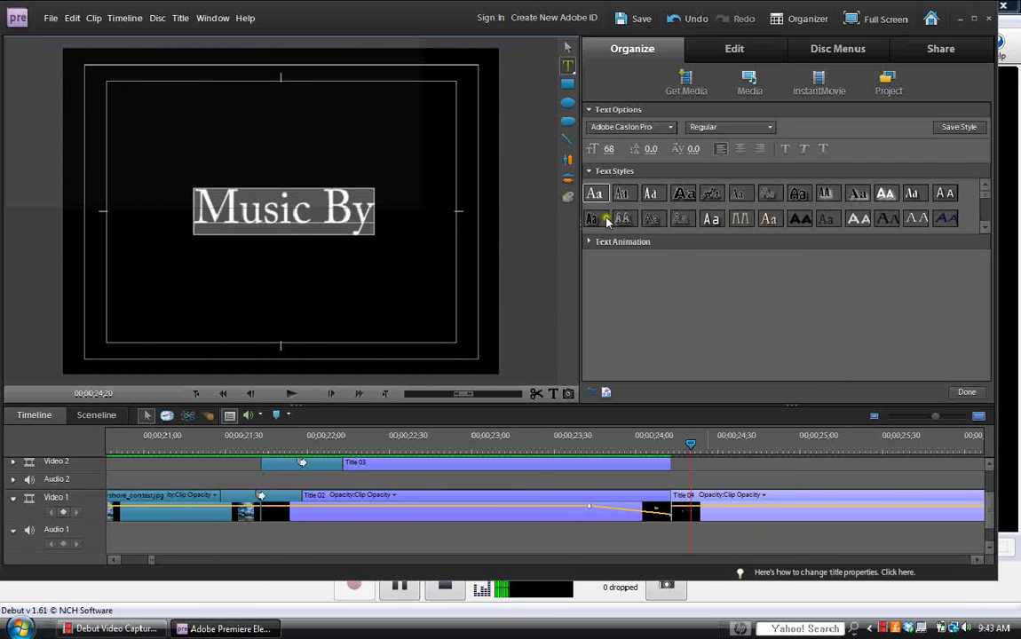
left_click(984, 227)
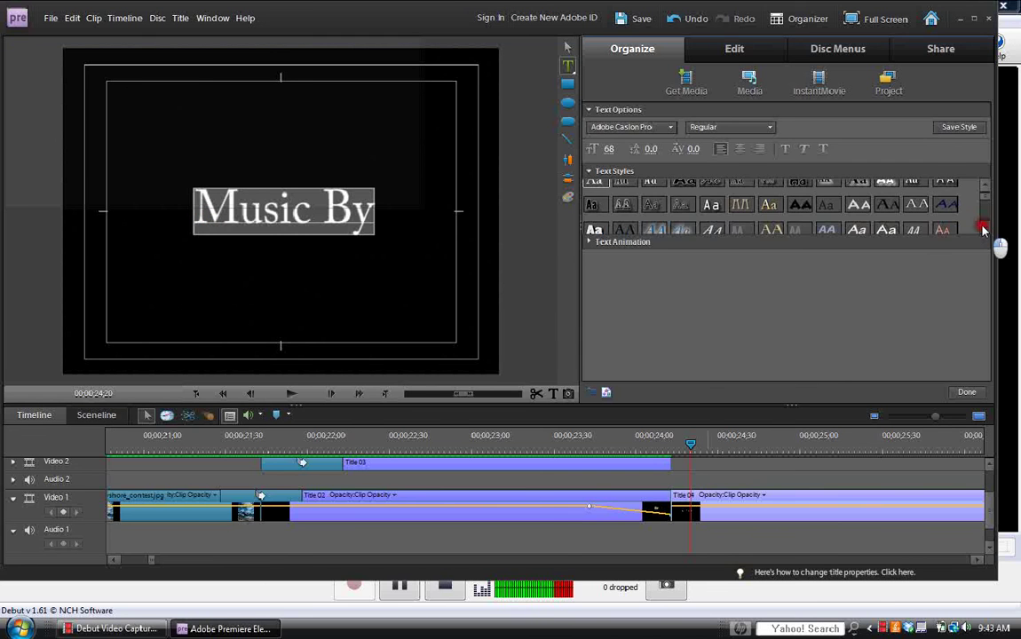
left_click(984, 229)
left_click(984, 229)
left_click(984, 229)
left_click(827, 225)
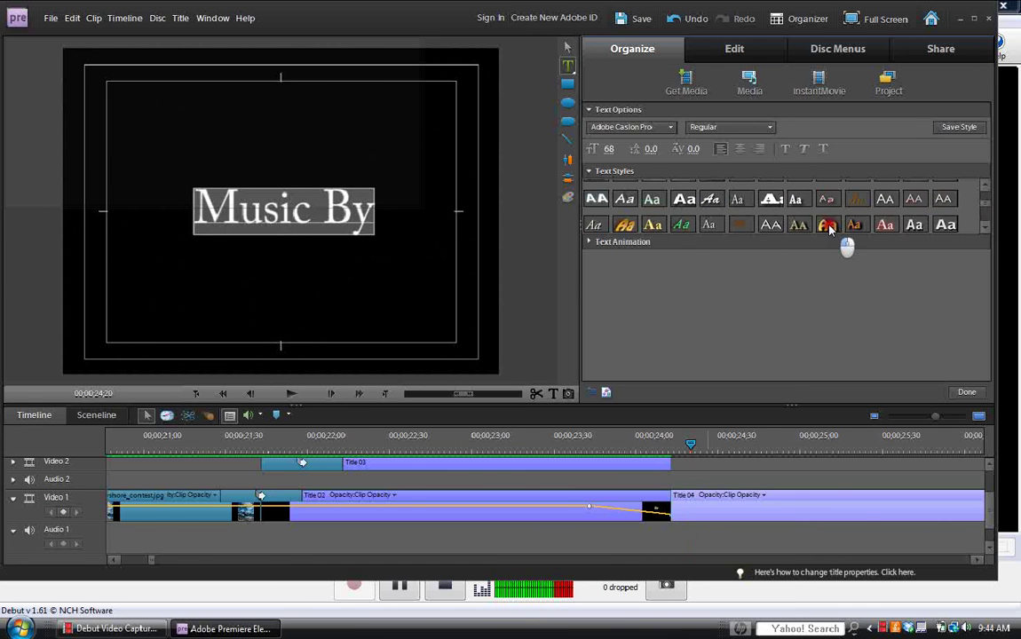
Move the Music By title up toward the top of the frame.
left_click(568, 47)
left_click_drag(373, 195, 339, 157)
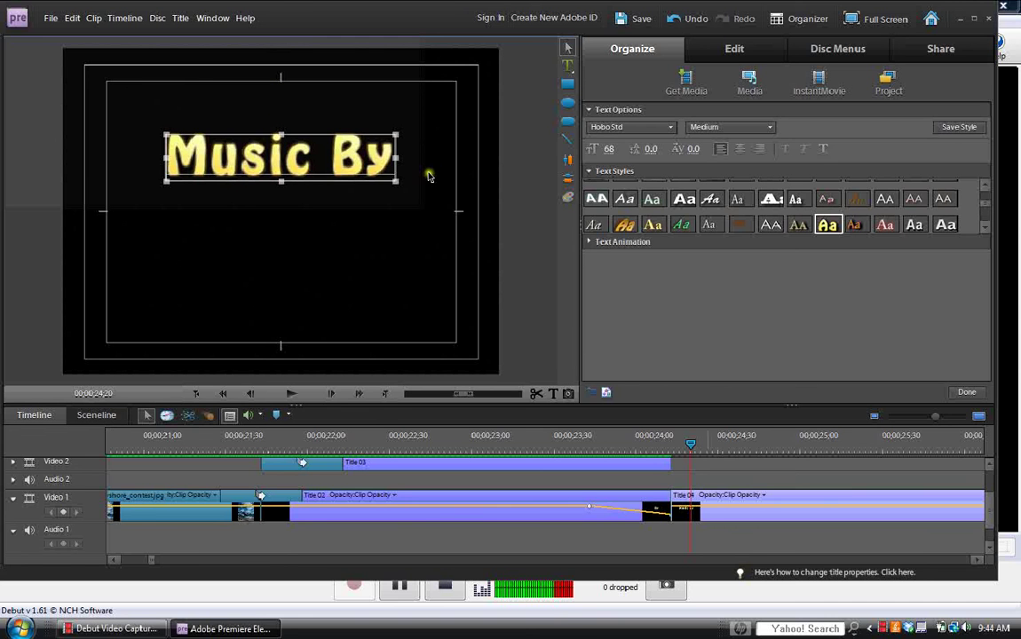
left_click_drag(315, 166, 313, 165)
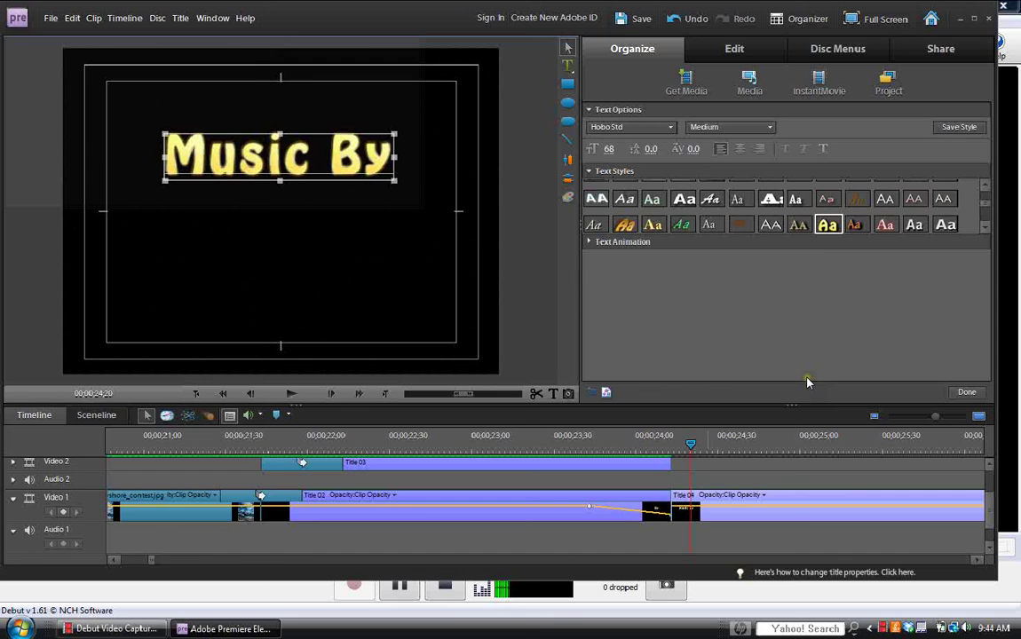
Apply the first Pan and Zoom text animation preset to Music By.
left_click(589, 242)
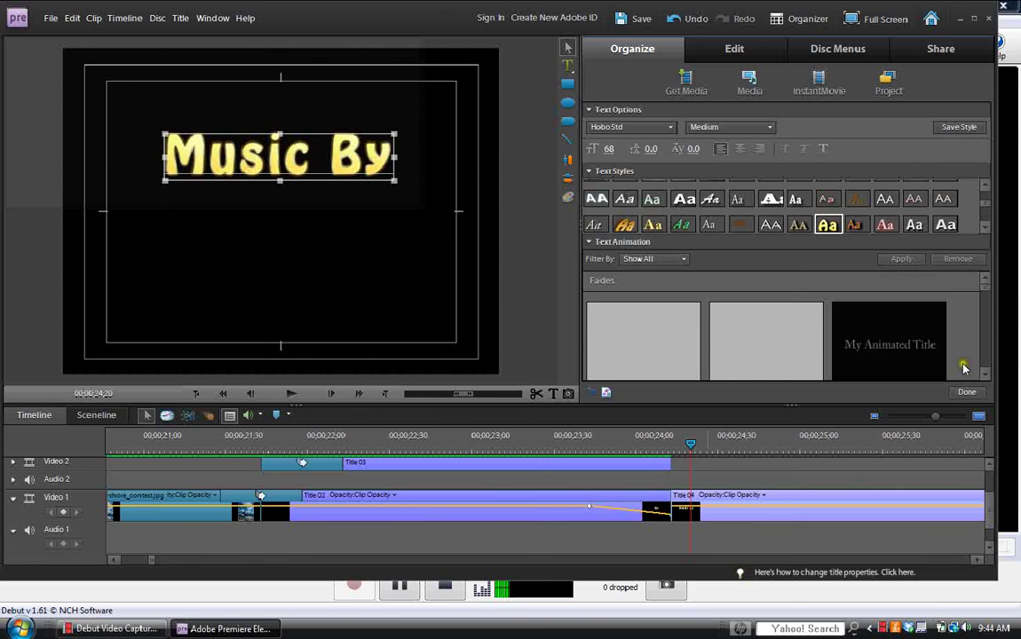
left_click(984, 373)
scroll(984, 377, "down", 5)
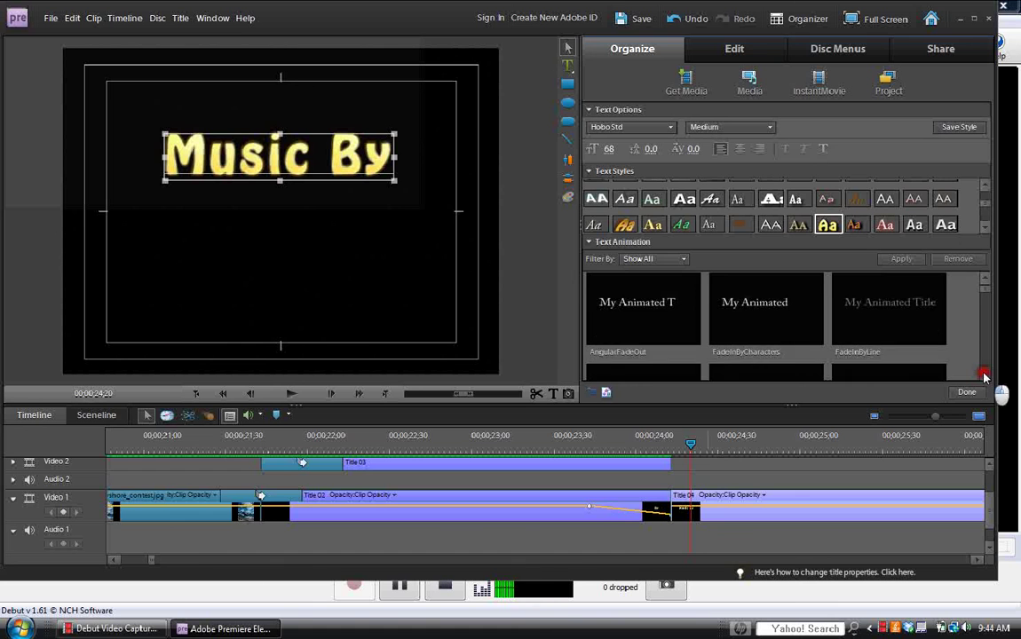
scroll(986, 299, "down", 5)
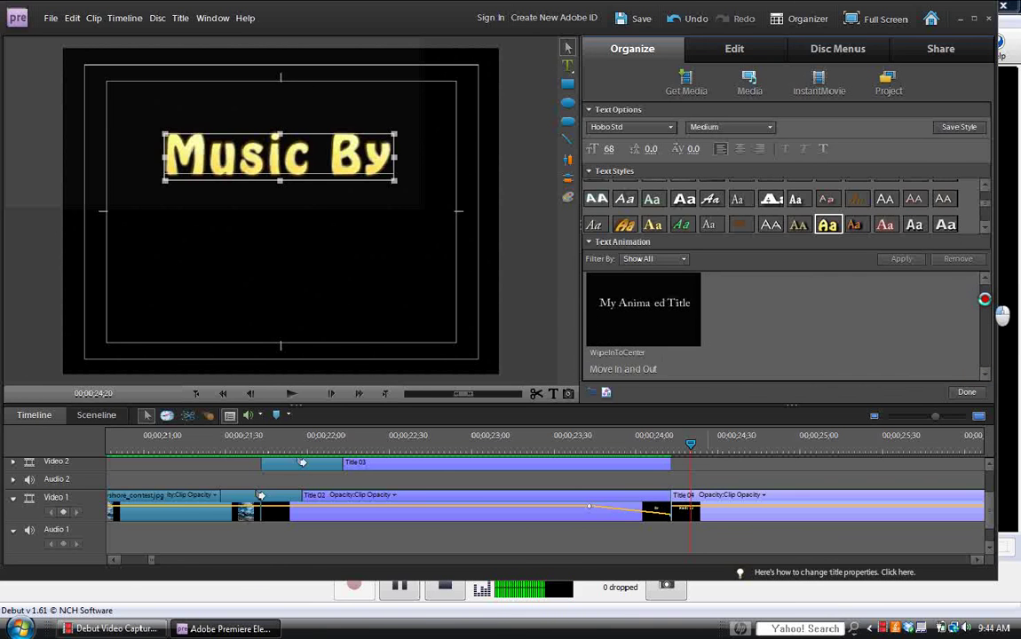
scroll(985, 300, "down", 2)
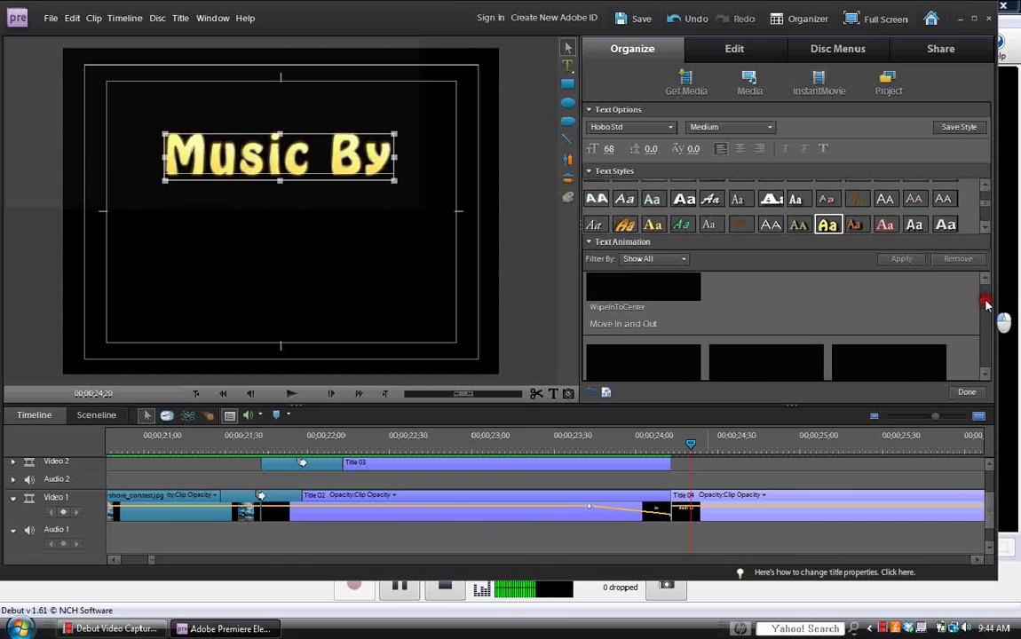
scroll(986, 304, "down", 2)
scroll(986, 304, "down", 1)
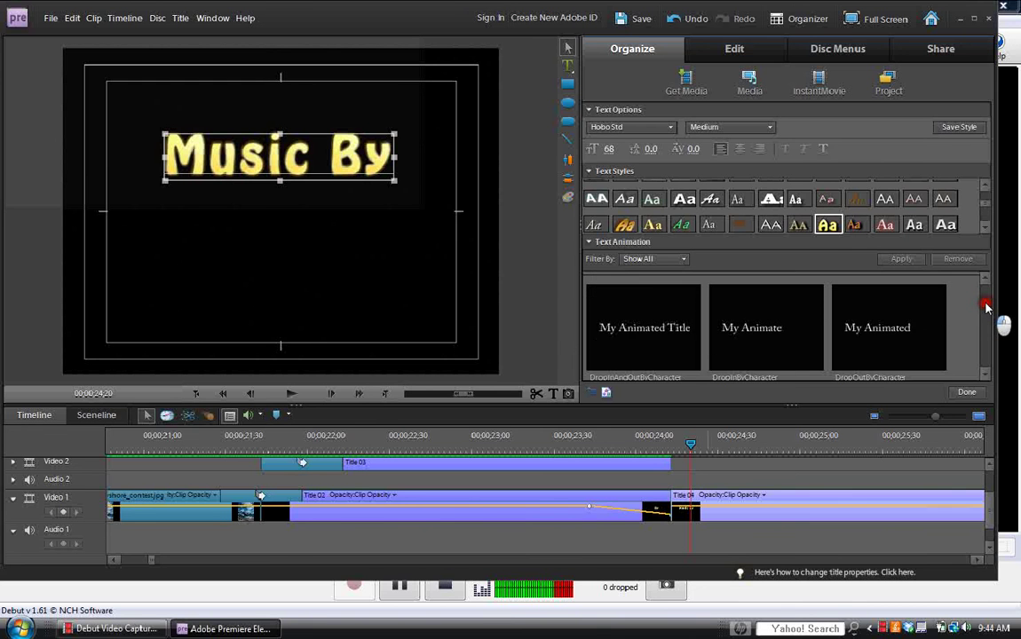
scroll(985, 312, "down", 2)
scroll(987, 320, "down", 1)
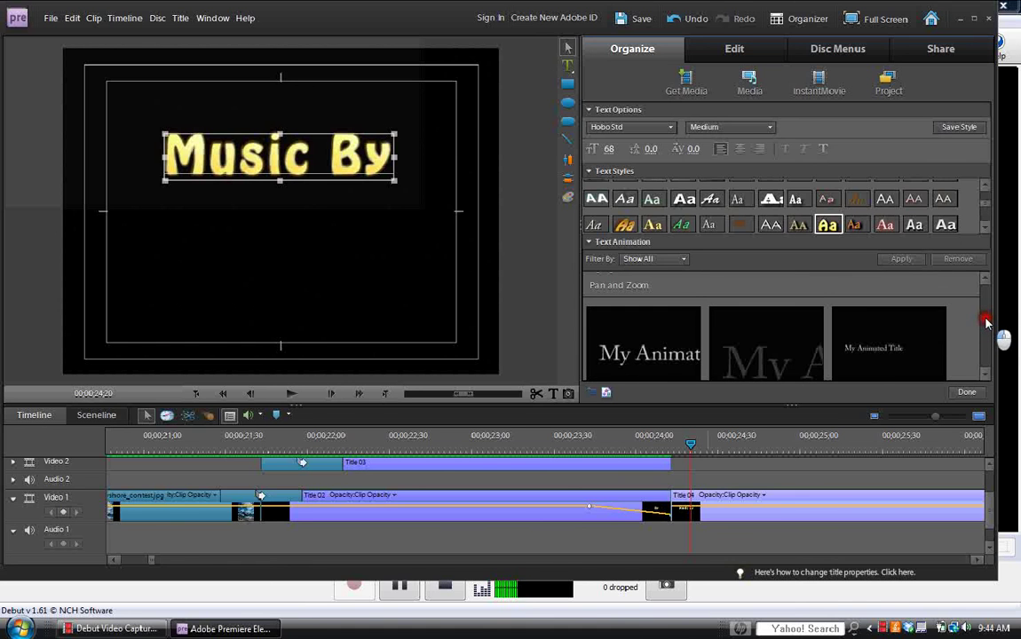
left_click(655, 330)
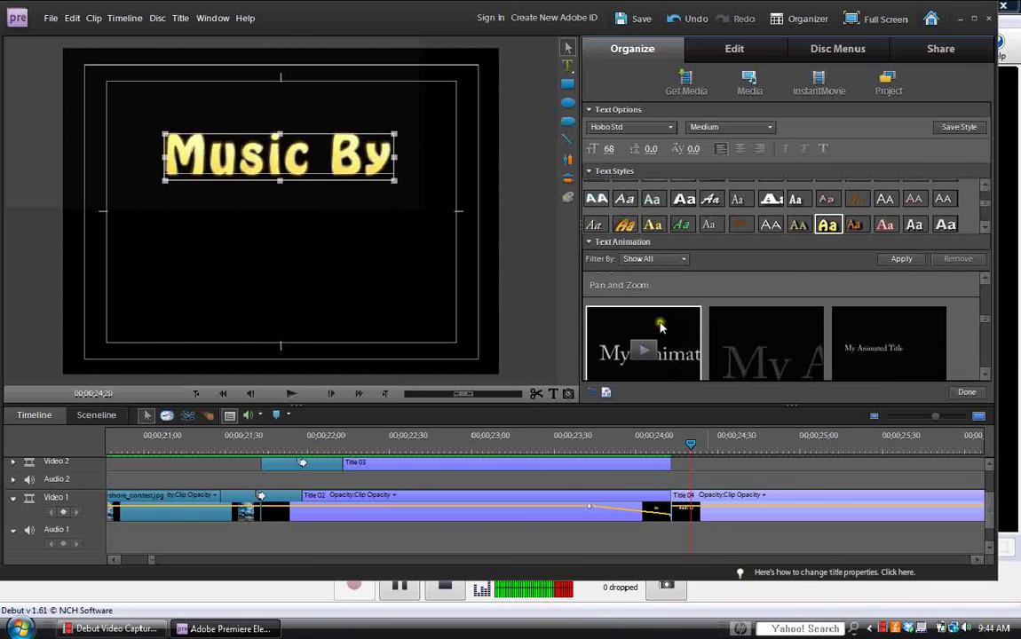
left_click(901, 258)
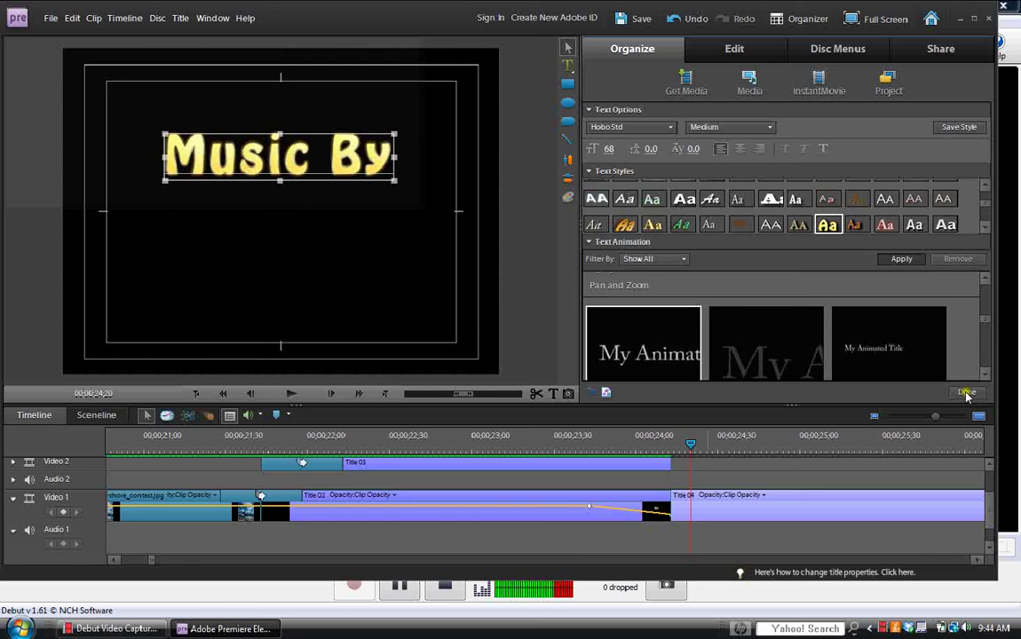
Finish the Music By title and move the playhead to where Title 03 ends.
left_click(967, 394)
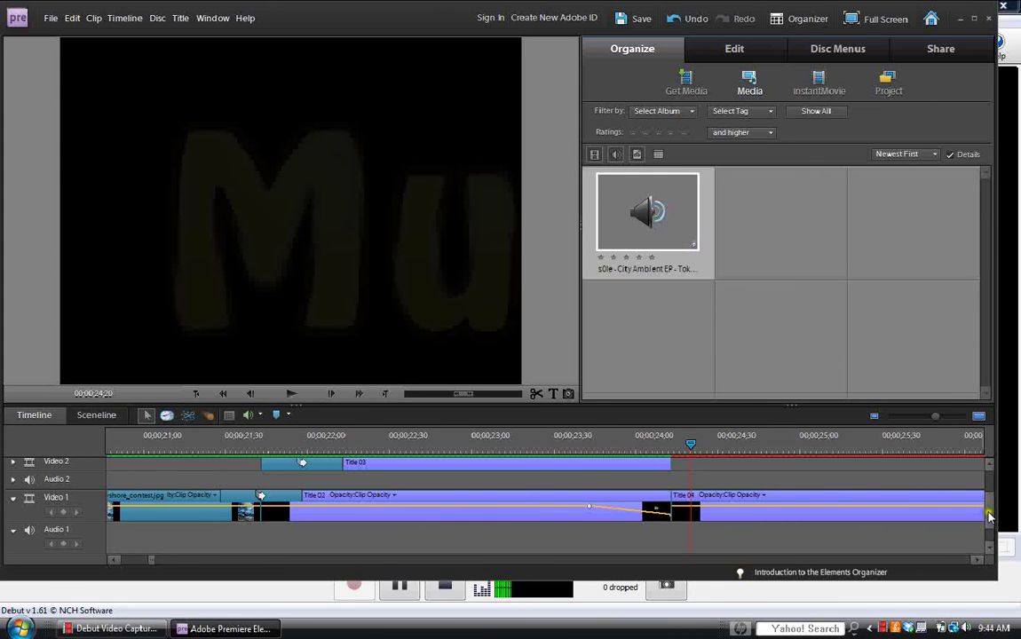
left_click_drag(990, 517, 988, 504)
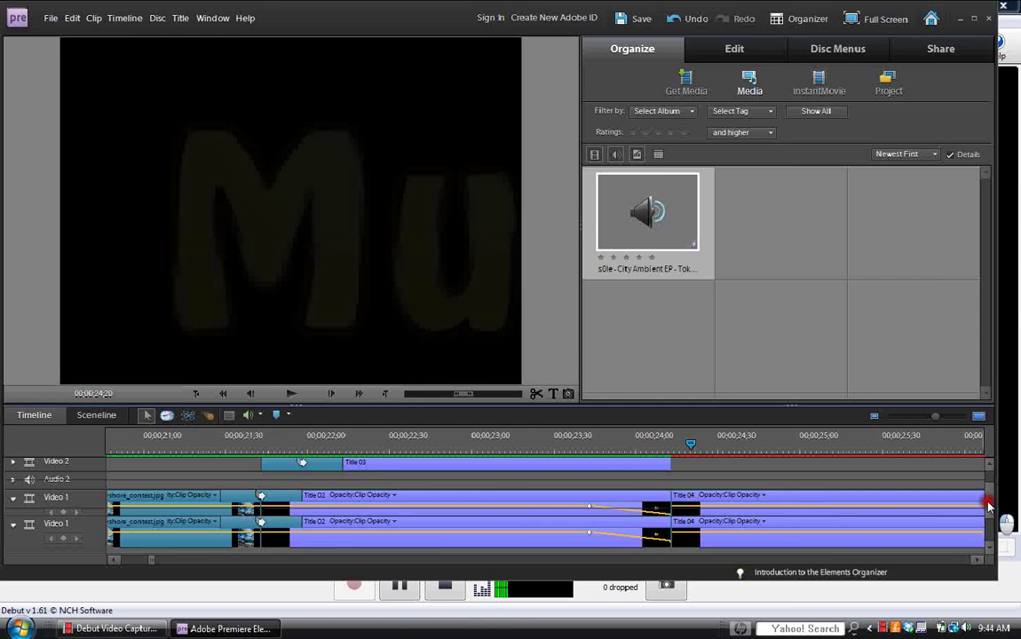
scroll(986, 506, "up", 2)
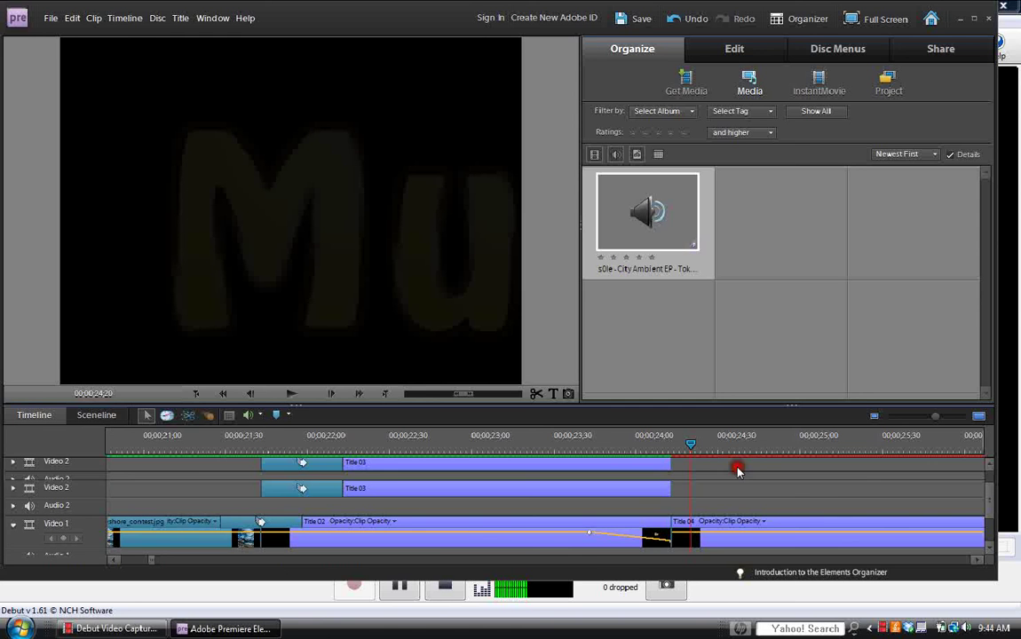
left_click_drag(691, 446, 674, 450)
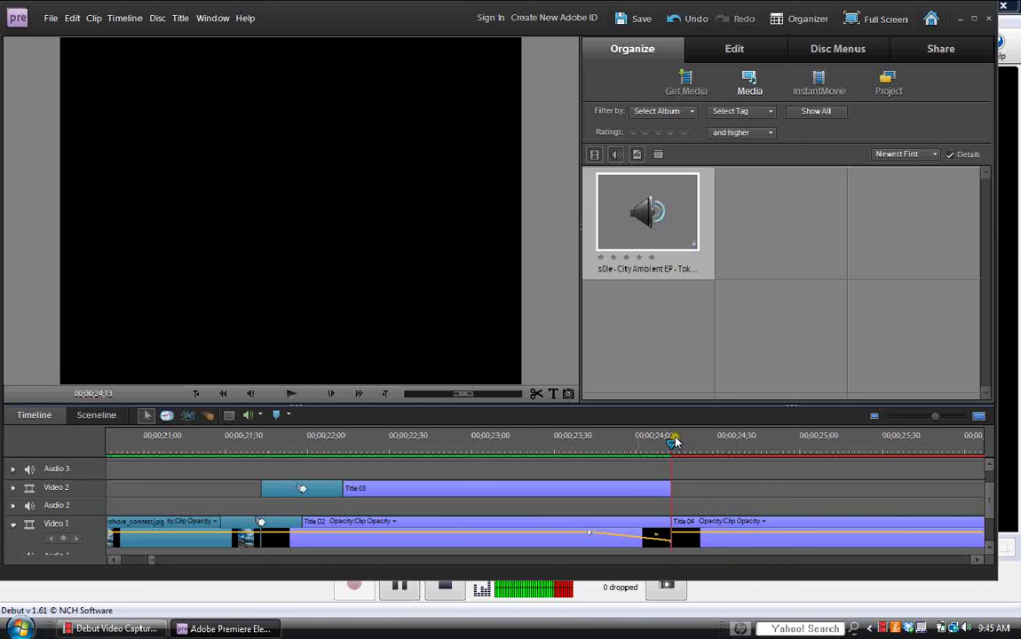
Create a new Title 05 clip on Video 2 and move the playhead into it.
left_click(553, 393)
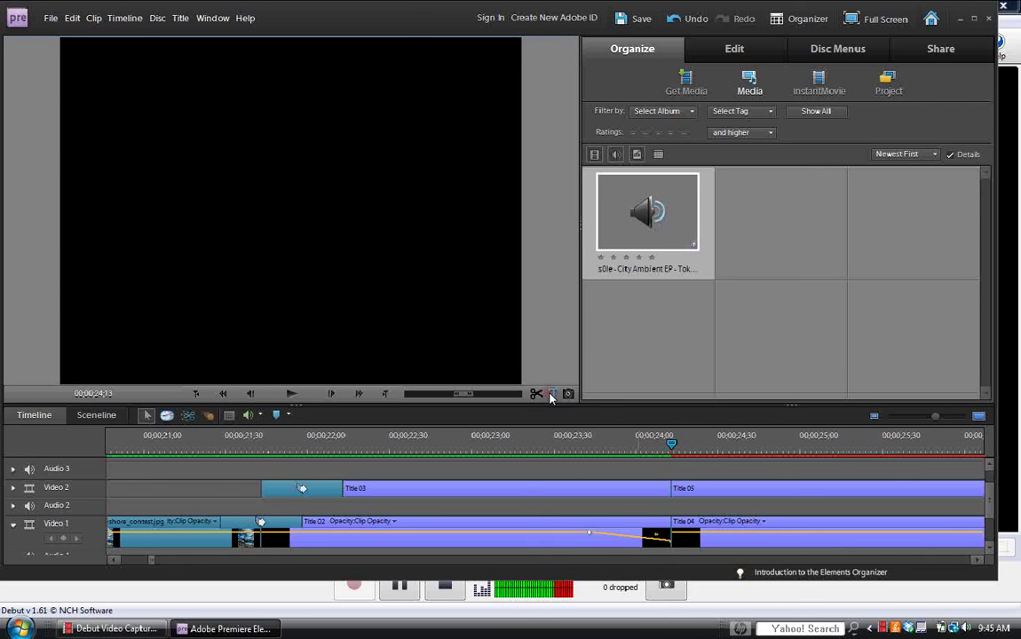
left_click(673, 444)
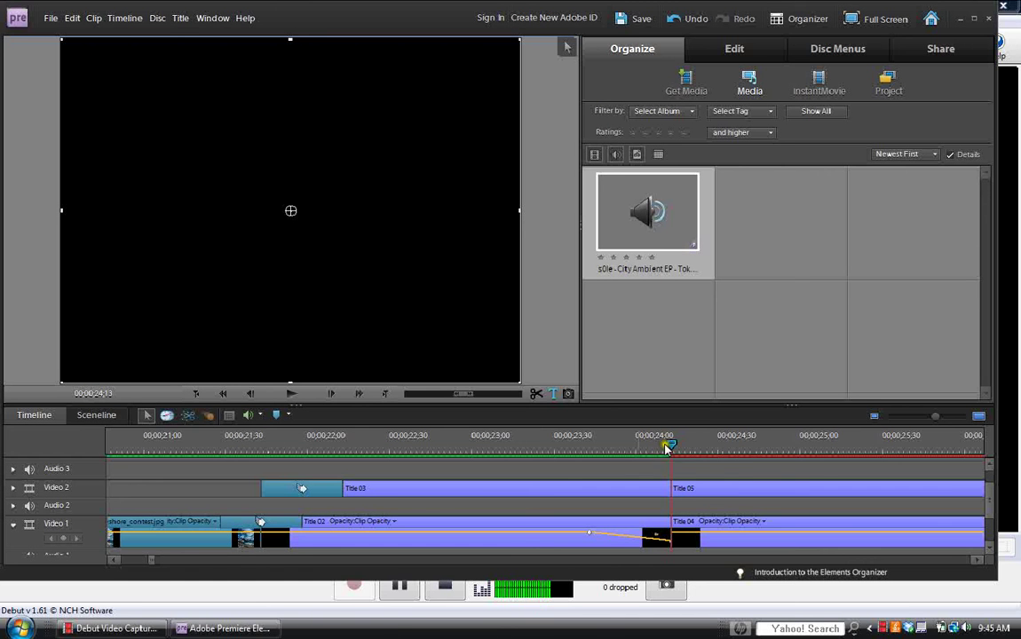
left_click_drag(668, 449, 679, 449)
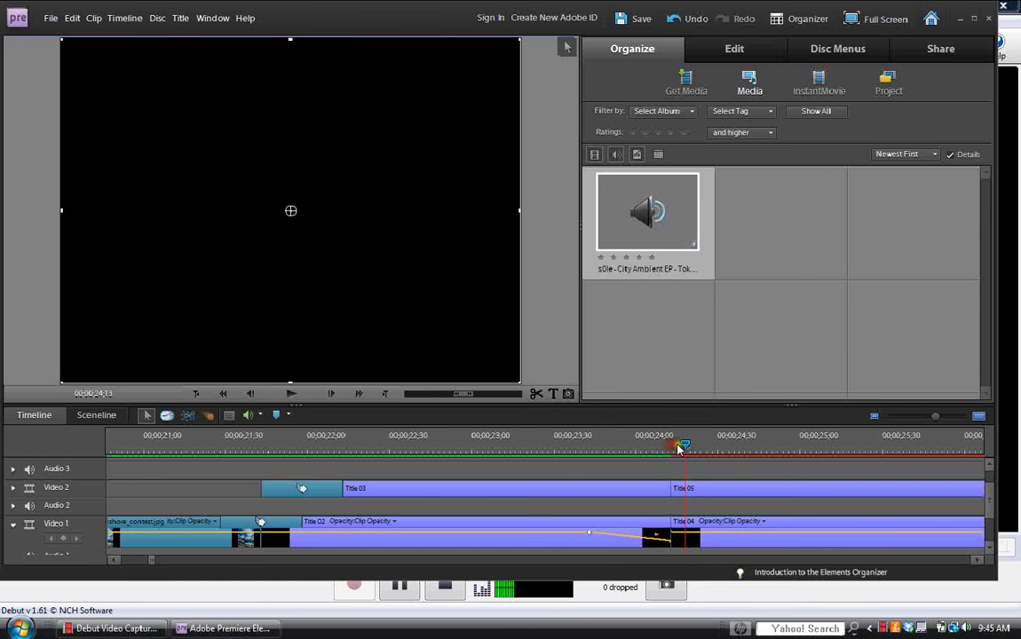
left_click(711, 485)
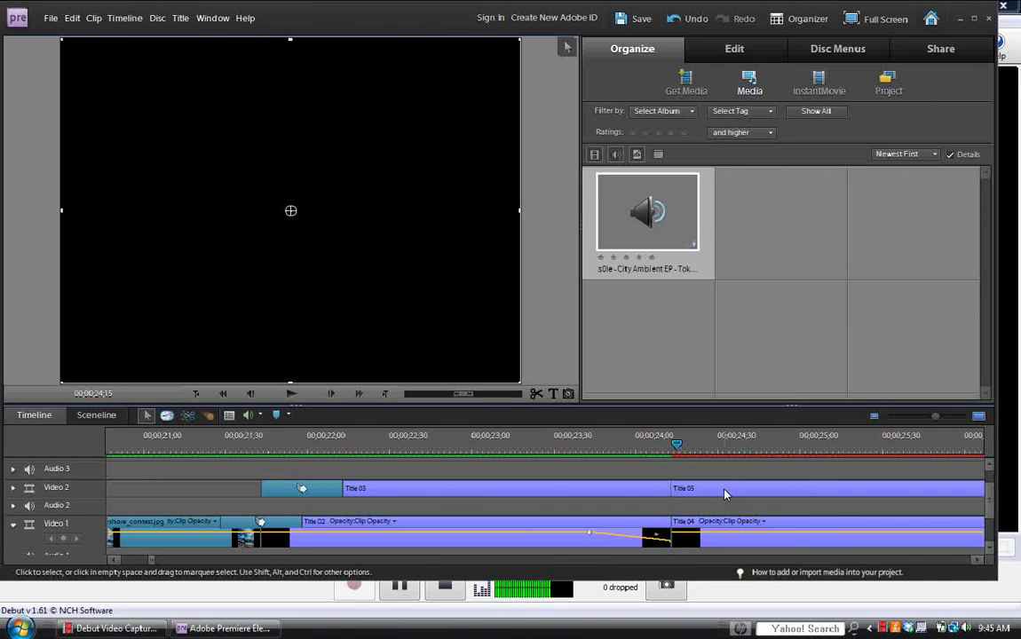
mouse_move(677, 442)
left_mouse_down()
mouse_move(747, 451)
mouse_move(748, 498)
mouse_move(757, 493)
left_mouse_up()
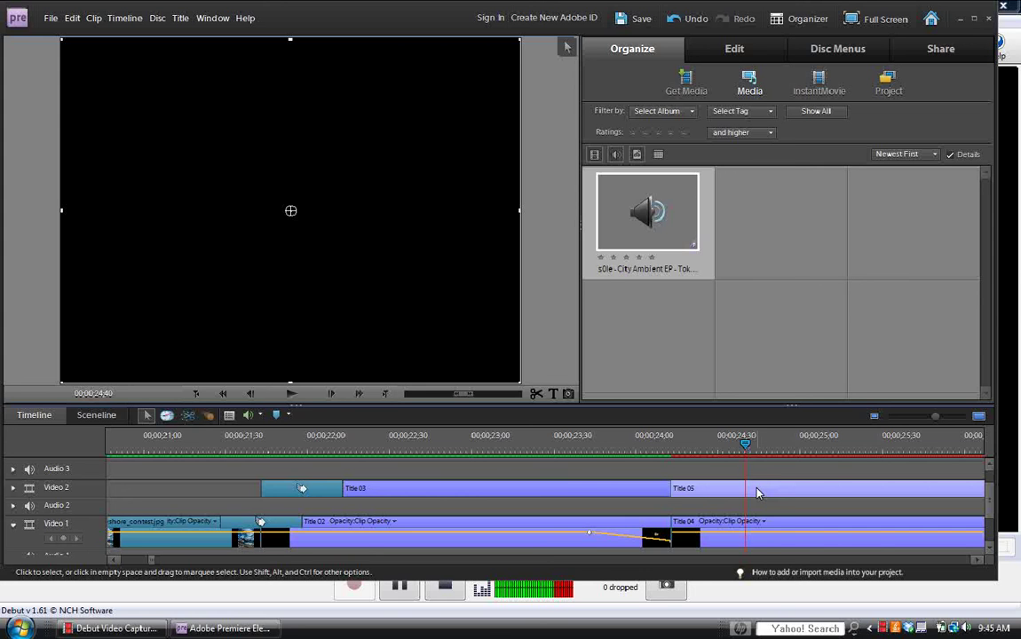
Replace Title 05's placeholder with 'Sole' in the yellow Hobo Std style.
left_click(760, 492)
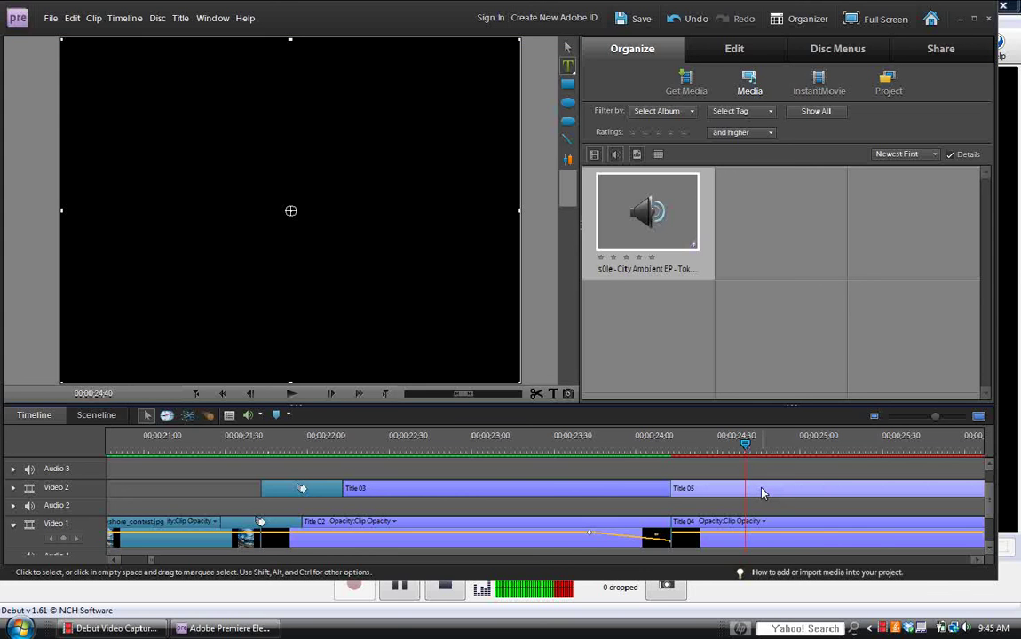
left_click(363, 211)
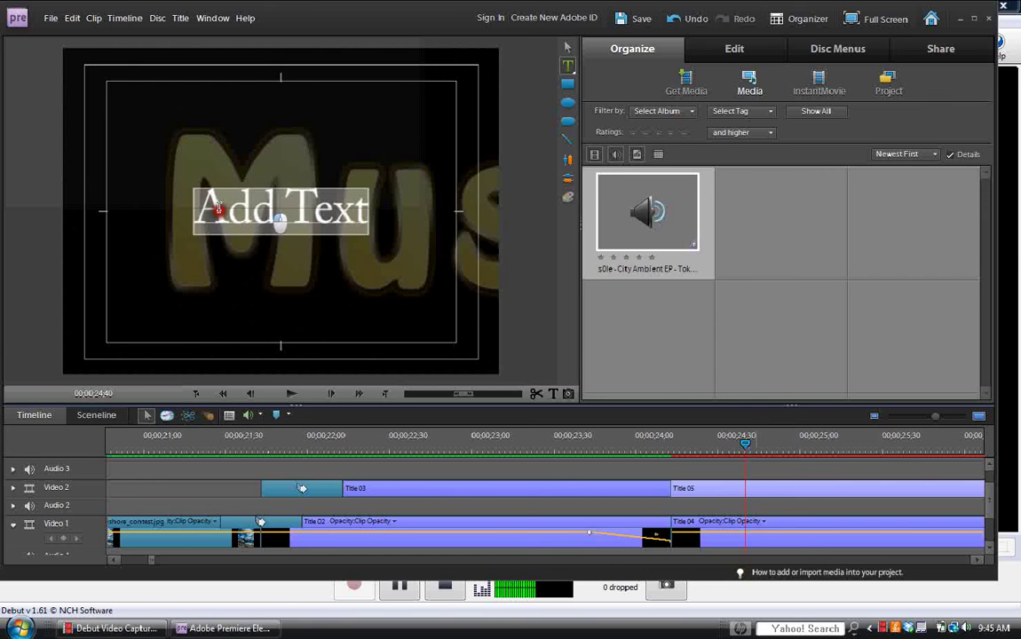
left_click(330, 208)
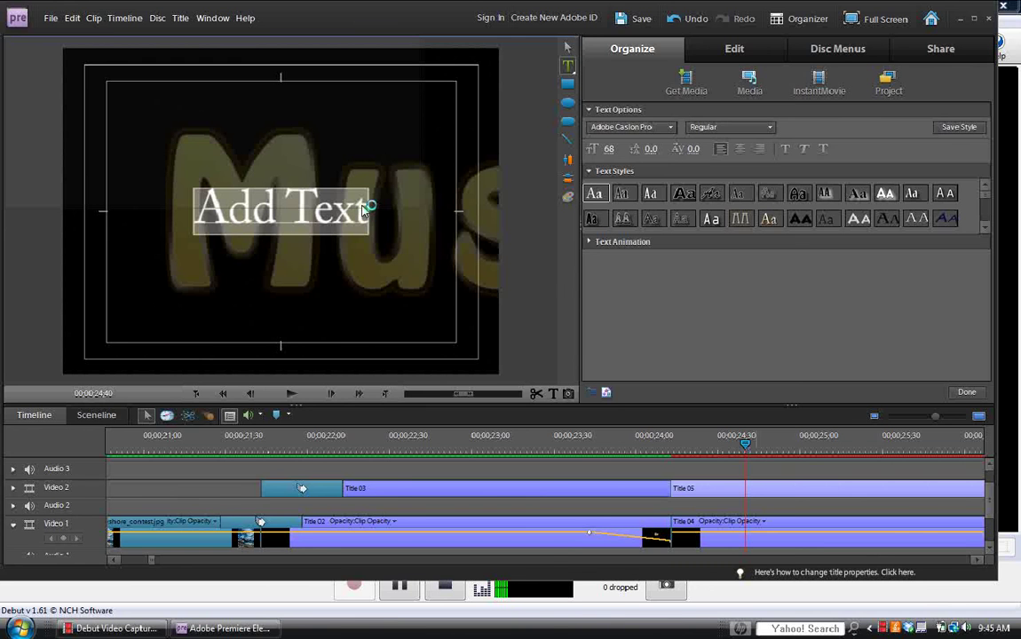
type("Sole")
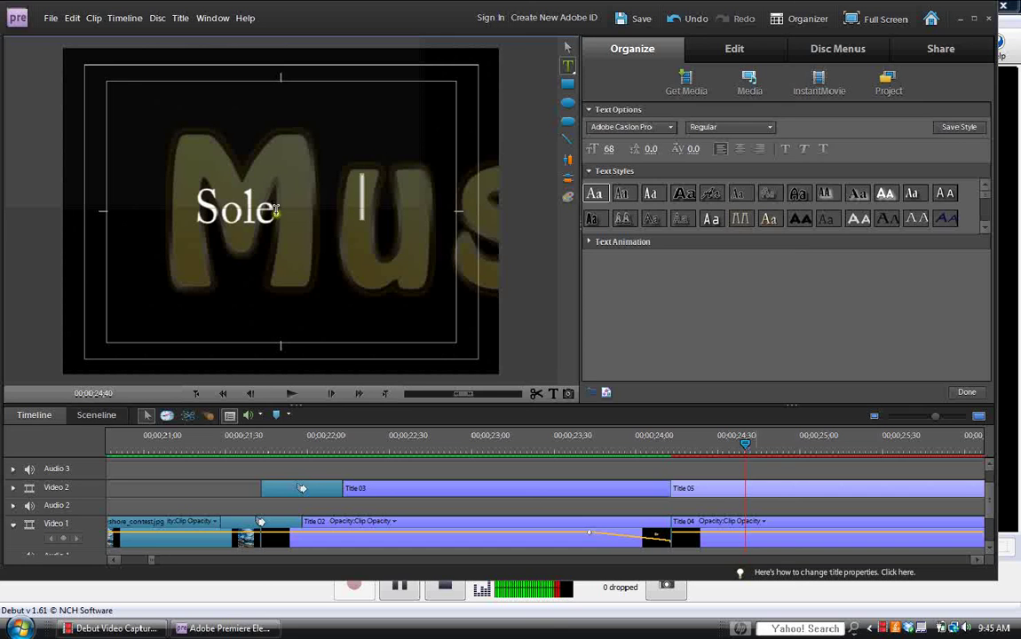
mouse_move(276, 211)
left_mouse_down()
mouse_move(190, 213)
mouse_move(192, 203)
left_mouse_up()
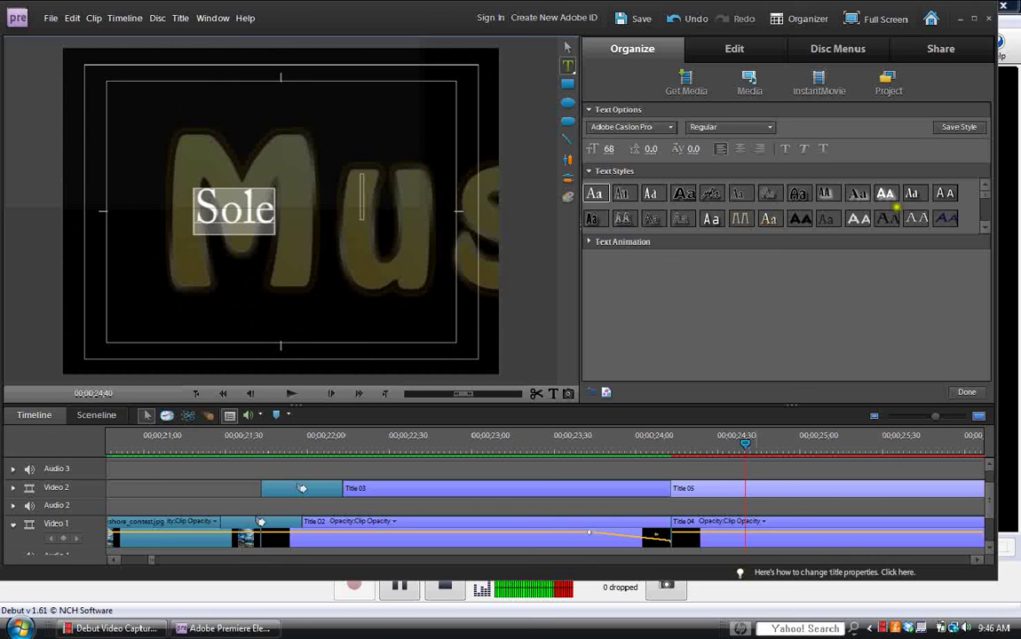
left_click_drag(984, 200, 984, 216)
left_click(829, 224)
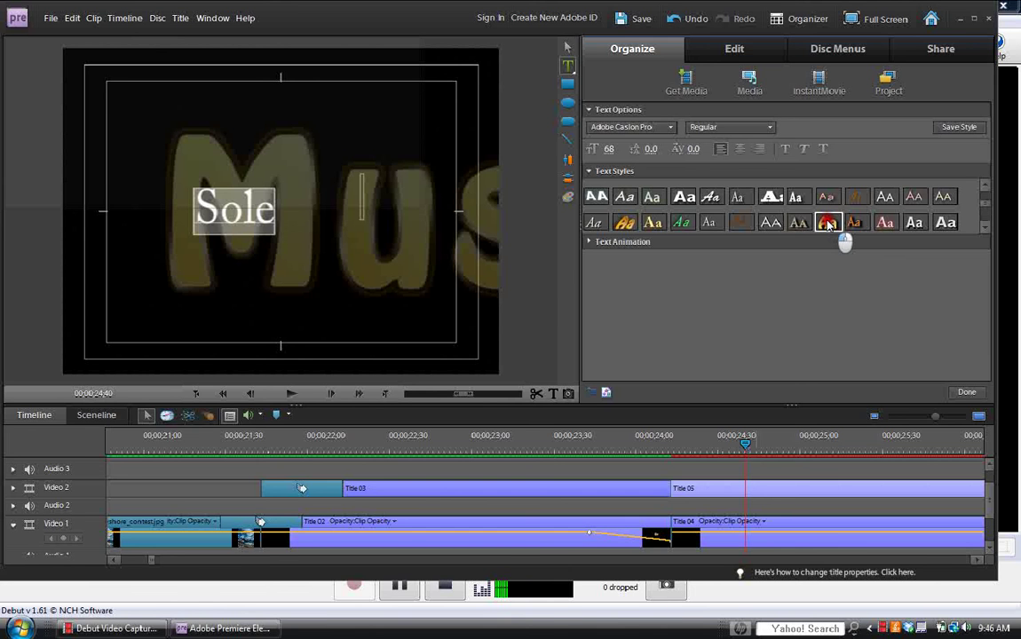
left_click(827, 225)
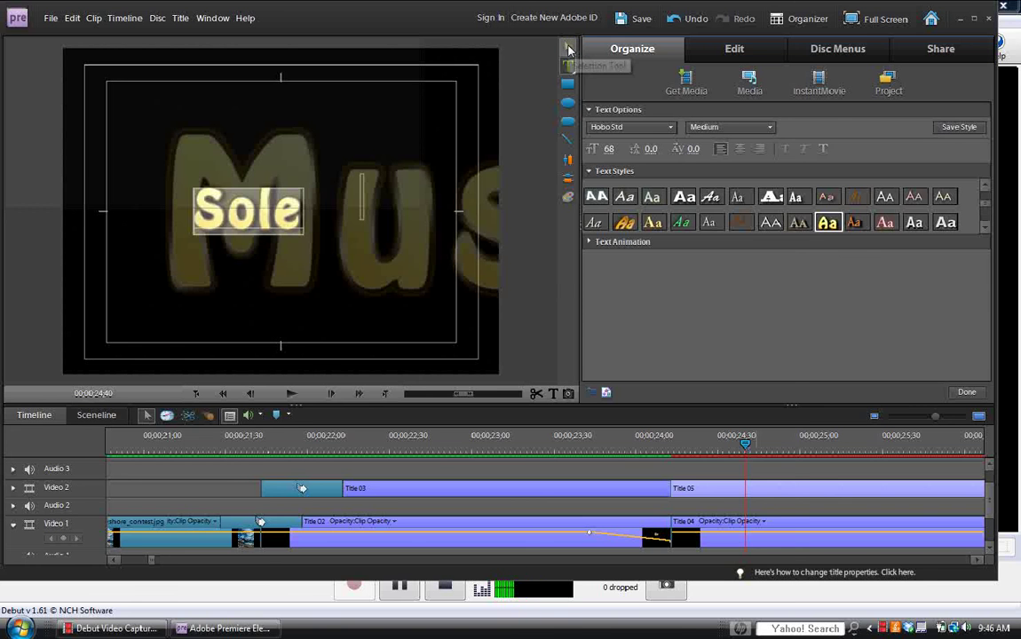
Position the Sole text just below the frame's centre, beneath Music By.
left_click(270, 231)
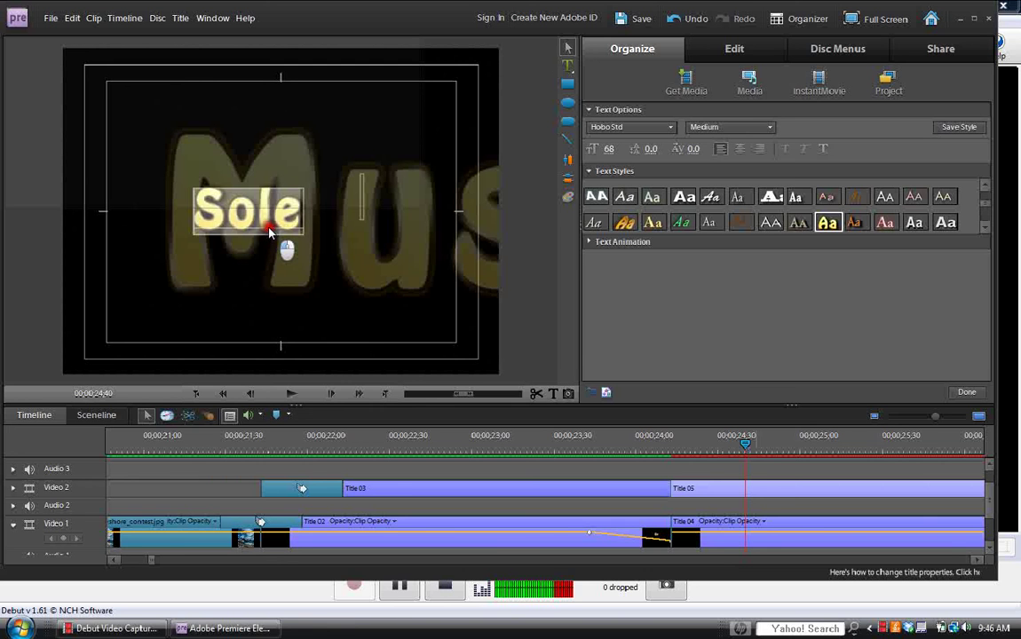
left_click(260, 213)
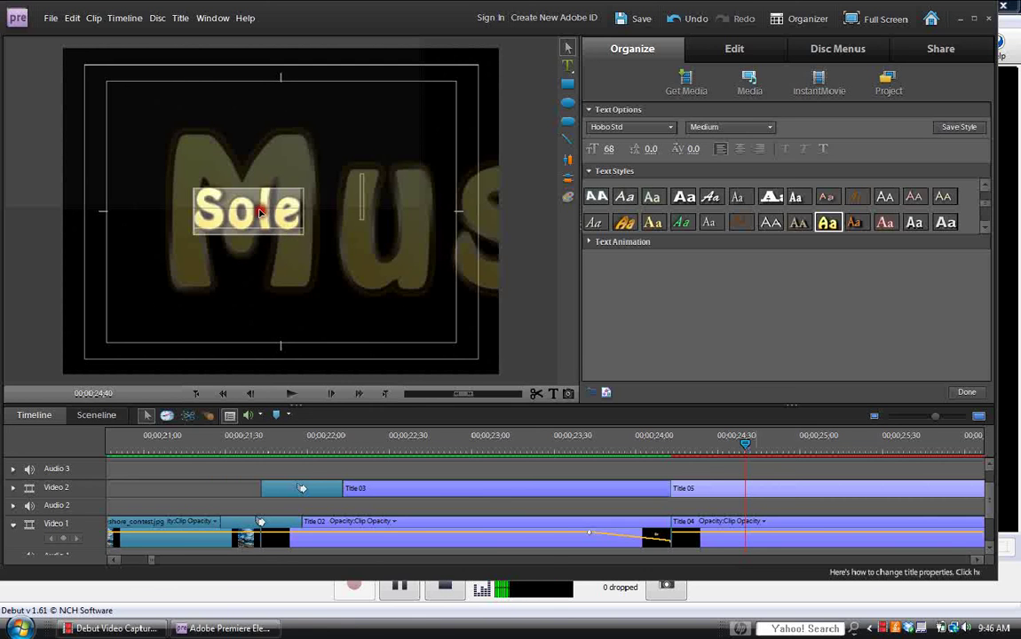
left_click_drag(261, 213, 306, 260)
left_click(306, 261)
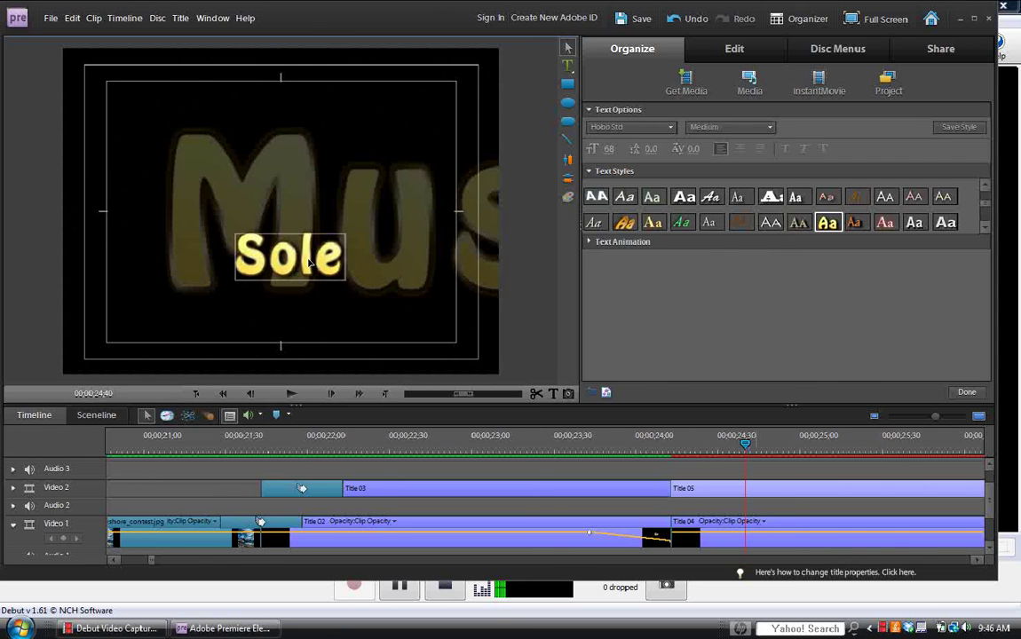
left_click(307, 263)
left_click(306, 263)
mouse_move(306, 263)
left_mouse_down()
mouse_move(277, 263)
mouse_move(324, 259)
left_mouse_up()
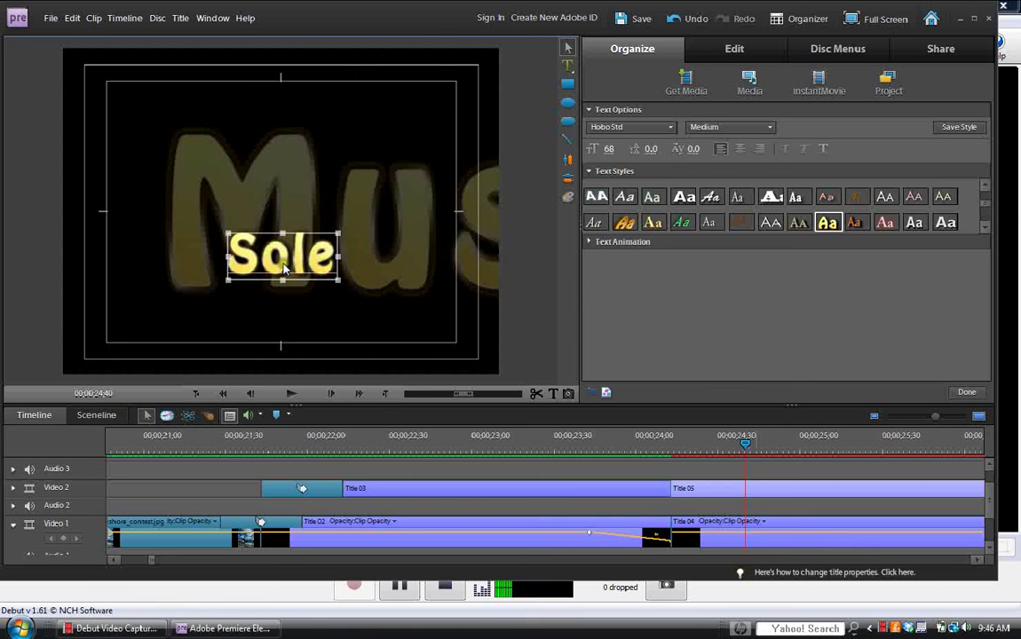
left_click_drag(284, 266, 284, 264)
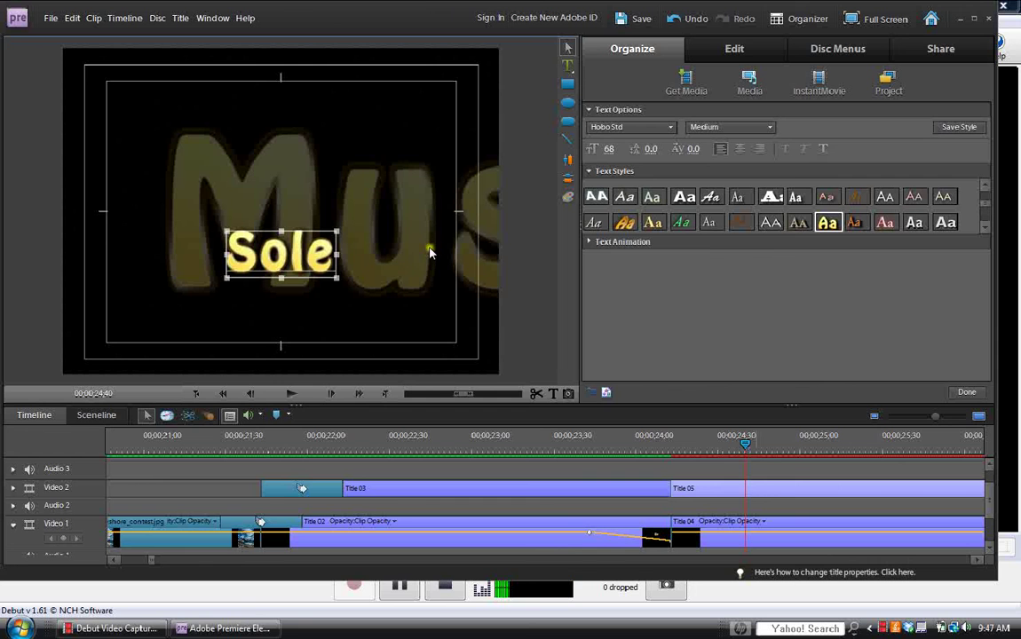
Apply the first Pan and Zoom text animation to the Sole title and close title editing.
left_click(590, 243)
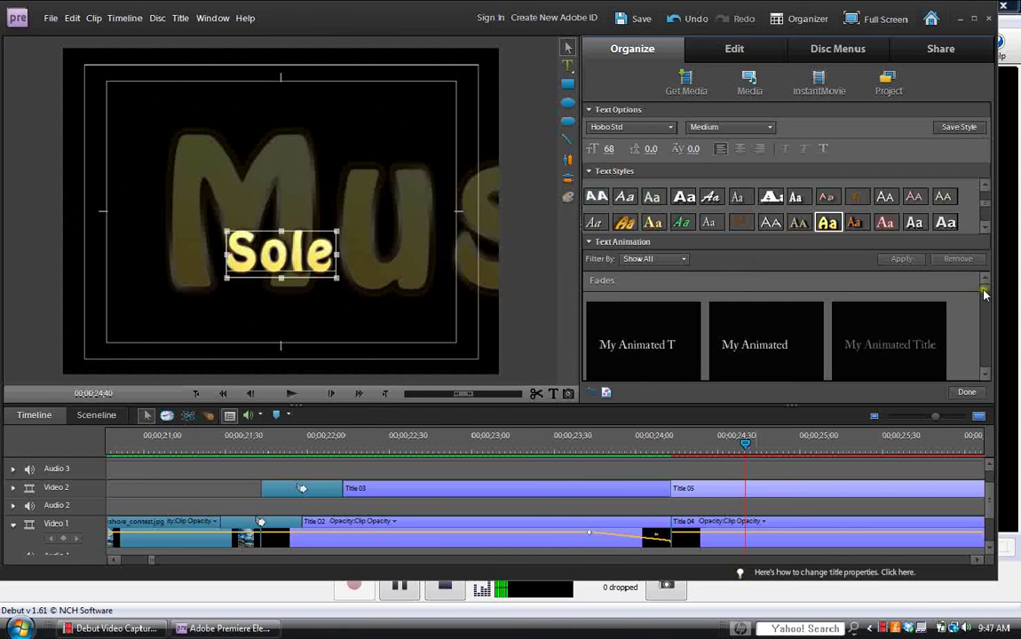
left_click_drag(983, 295, 983, 321)
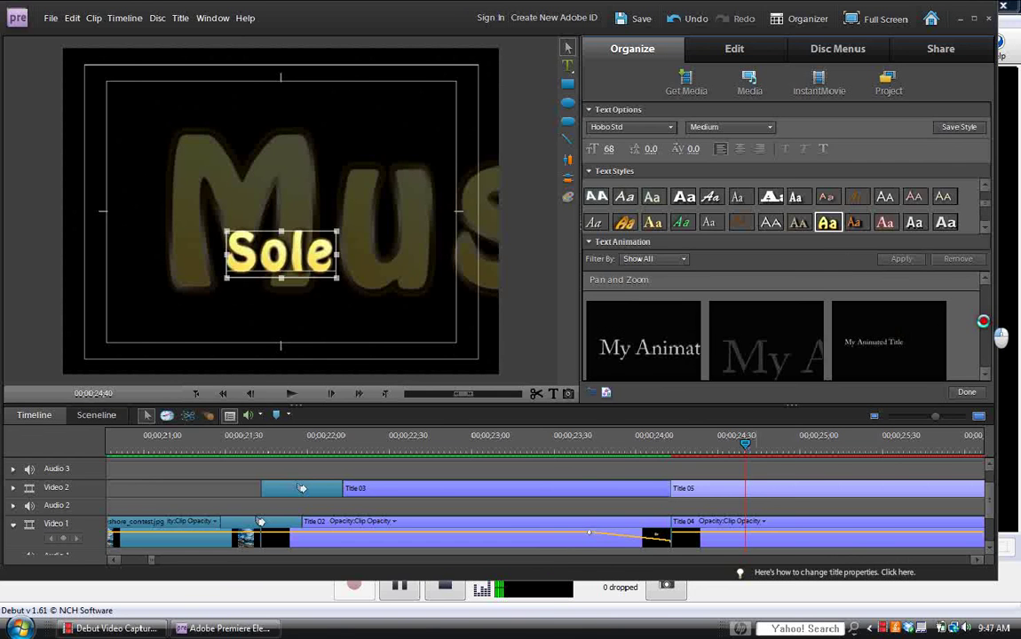
left_click(655, 338)
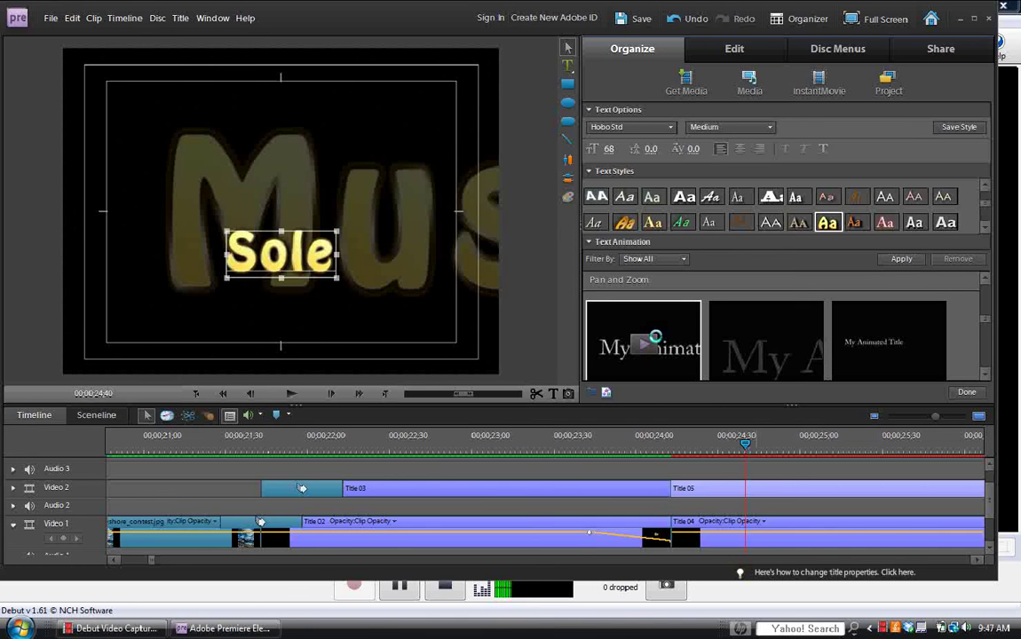
left_click(912, 262)
left_click(968, 392)
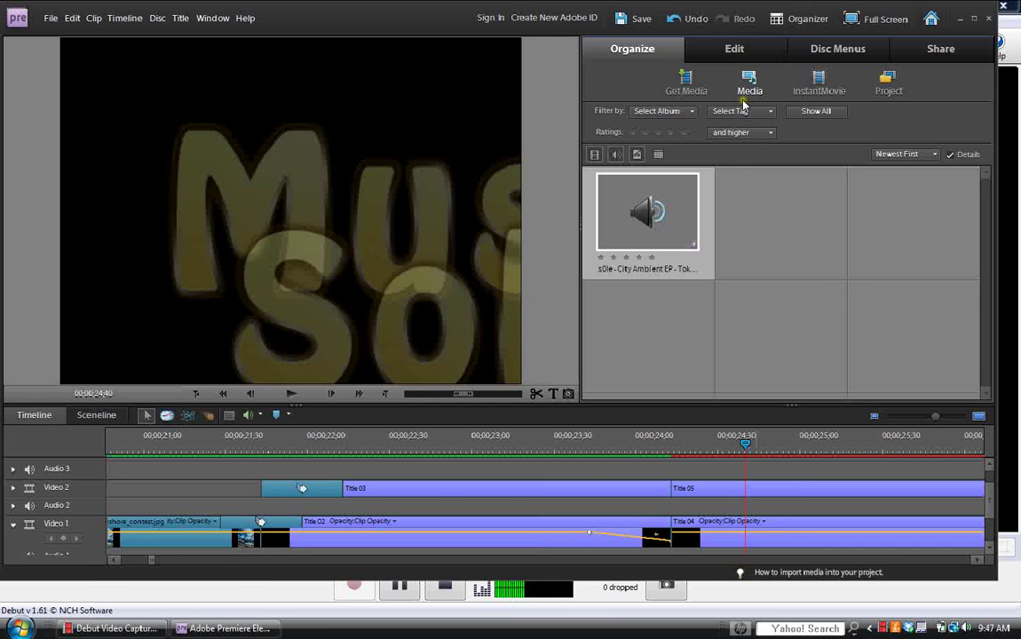
Drag a Cross Dissolve transition onto the timeline and scroll to the ends of Title 04 and 05.
left_click(736, 51)
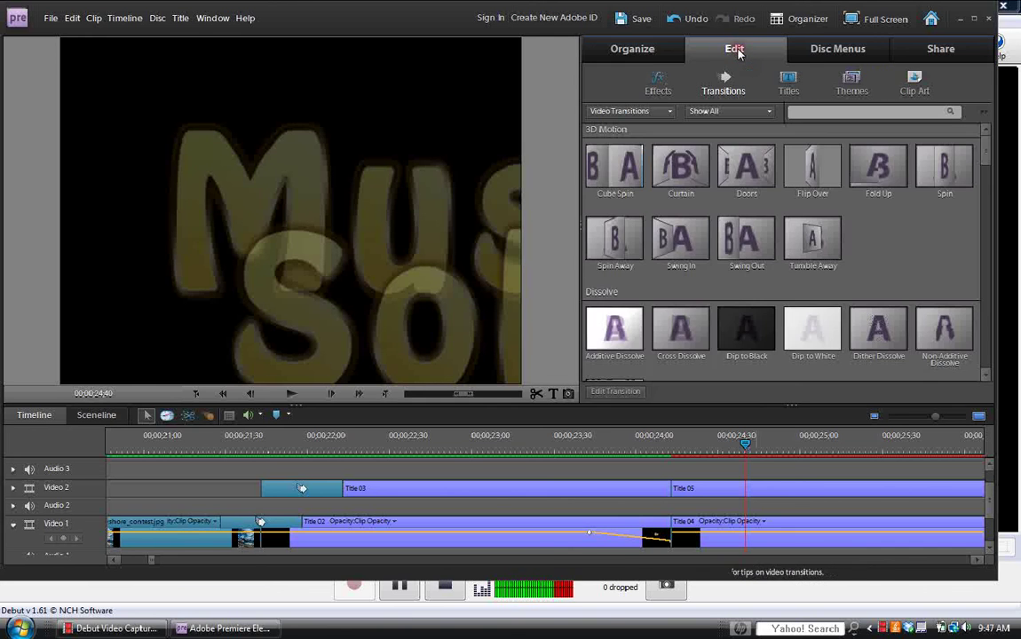
left_click_drag(681, 342, 681, 240)
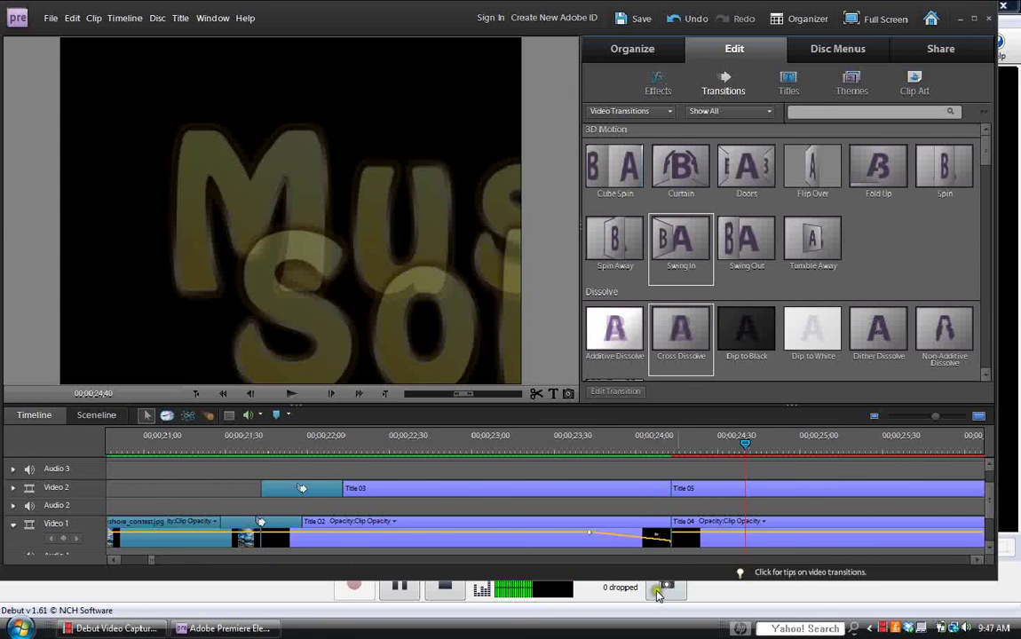
left_click(977, 558)
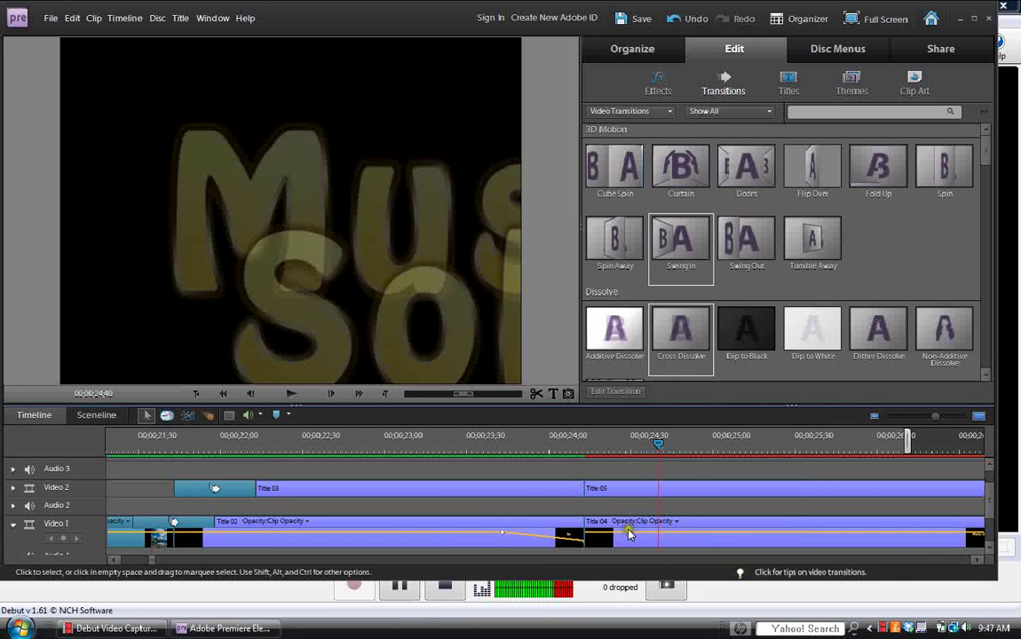
left_click(979, 559)
scroll(921, 463, "down", 3)
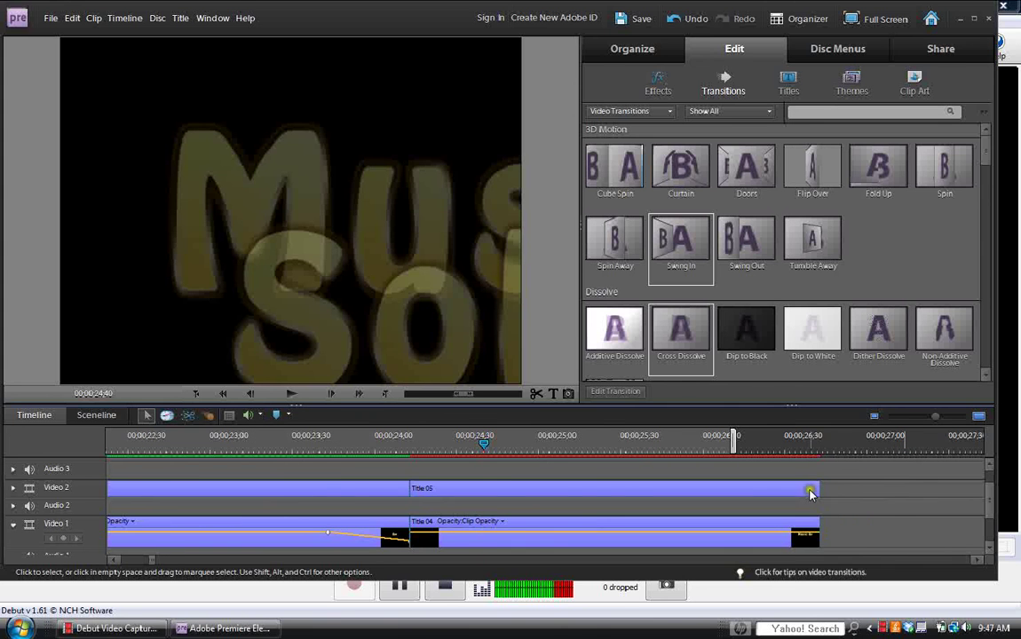
Apply Fade In Video and Fade Out Video to the Title 05 clip.
right_click(810, 494)
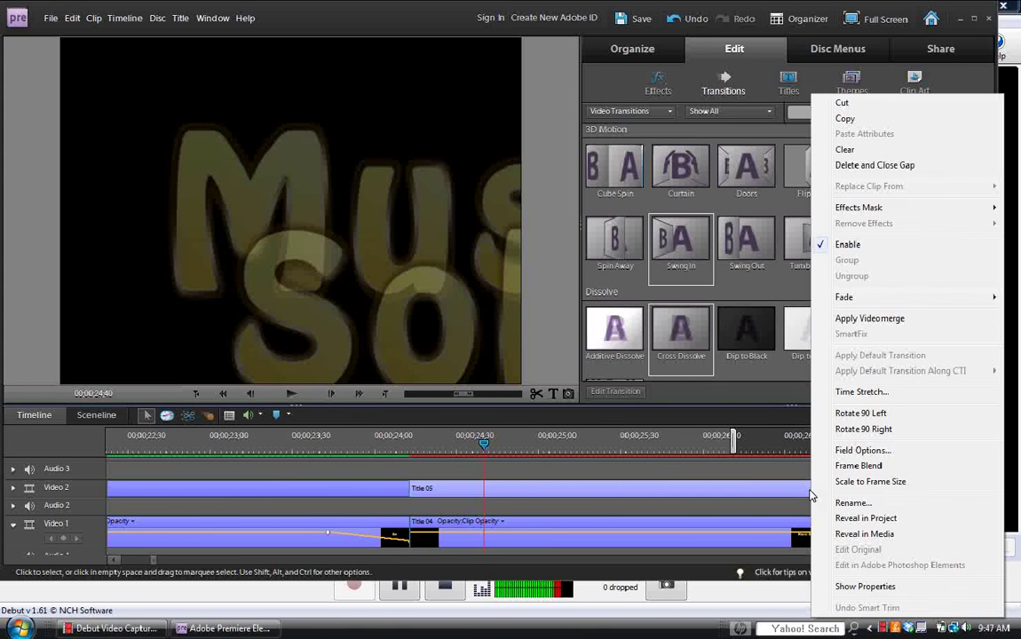
mouse_move(855, 302)
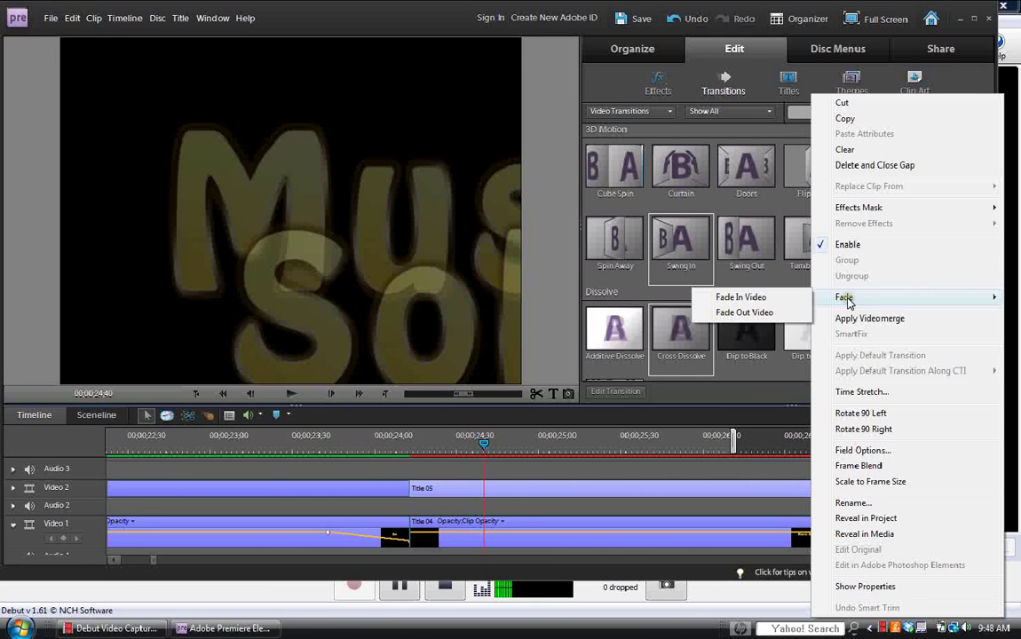
left_click(792, 297)
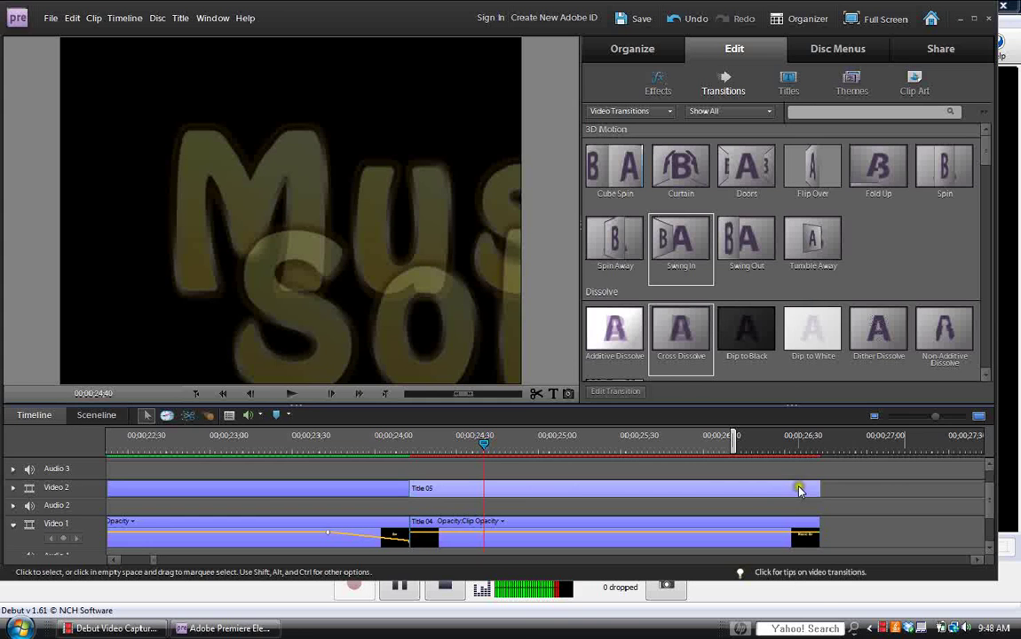
right_click(796, 488)
mouse_move(900, 302)
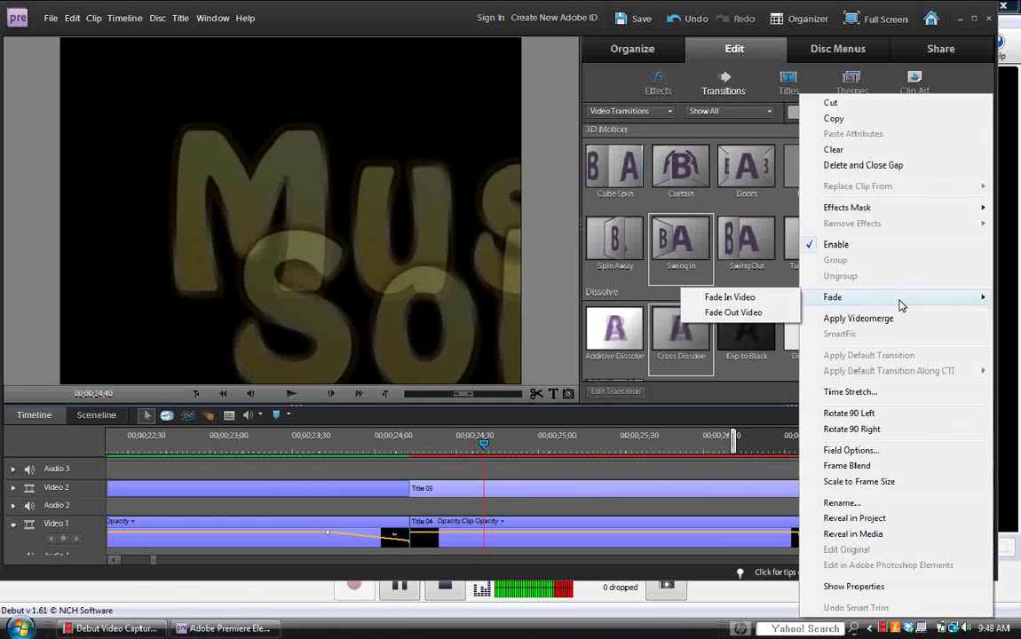
left_click(771, 313)
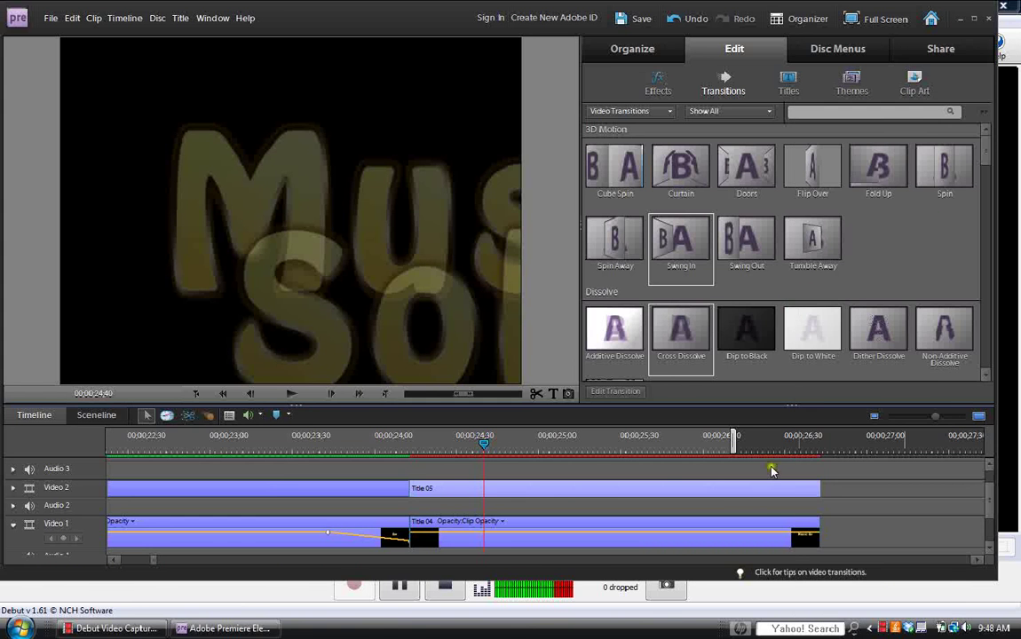
Apply Fade In Video and Fade Out Video to the Title 04 clip on Video 1.
right_click(764, 530)
mouse_move(819, 278)
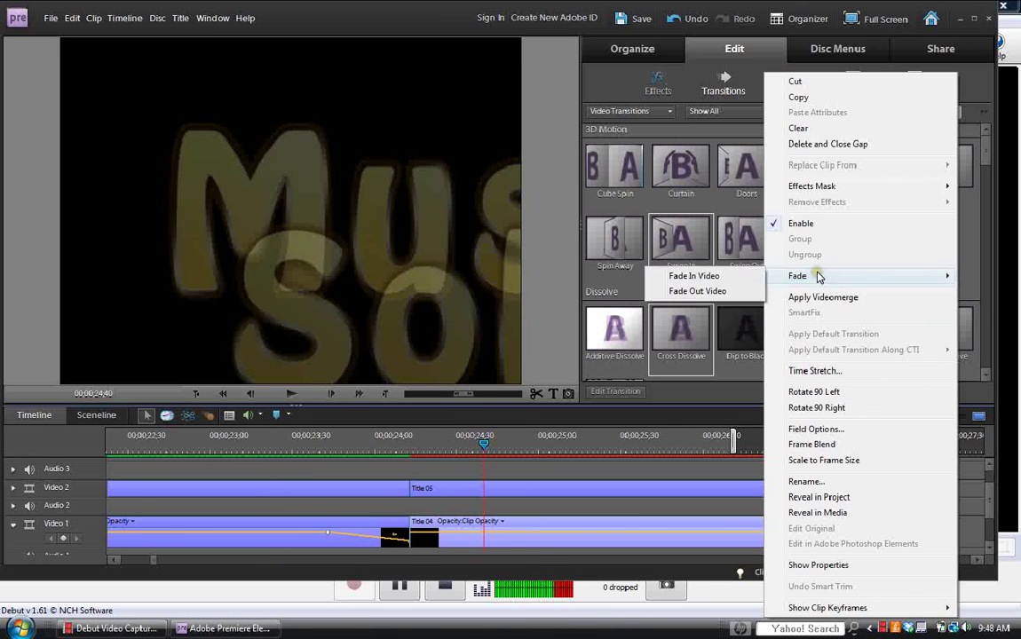
left_click(737, 279)
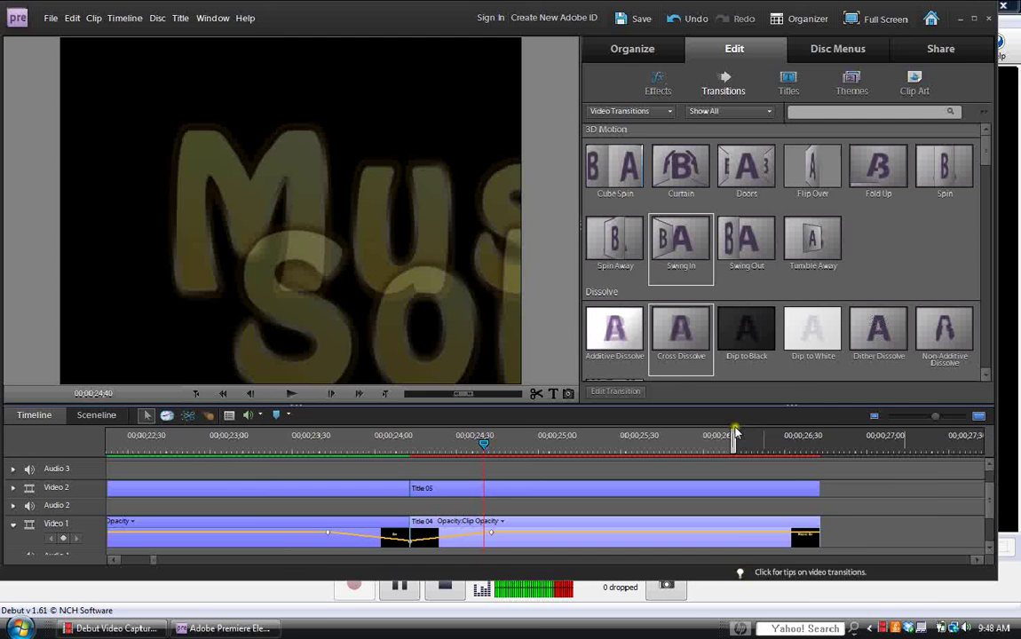
right_click(741, 530)
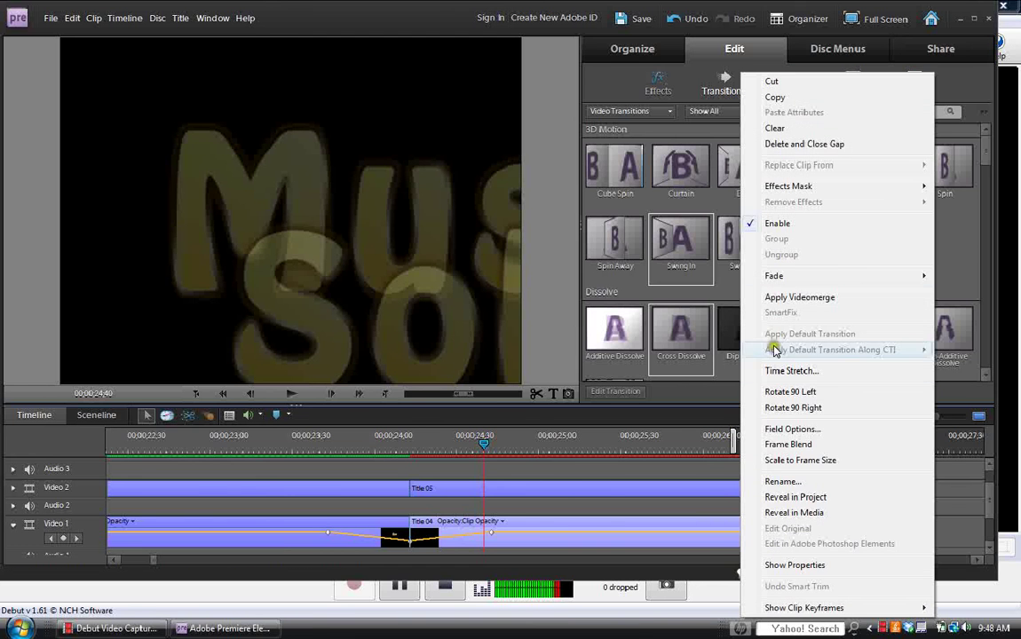
mouse_move(775, 276)
left_click(713, 292)
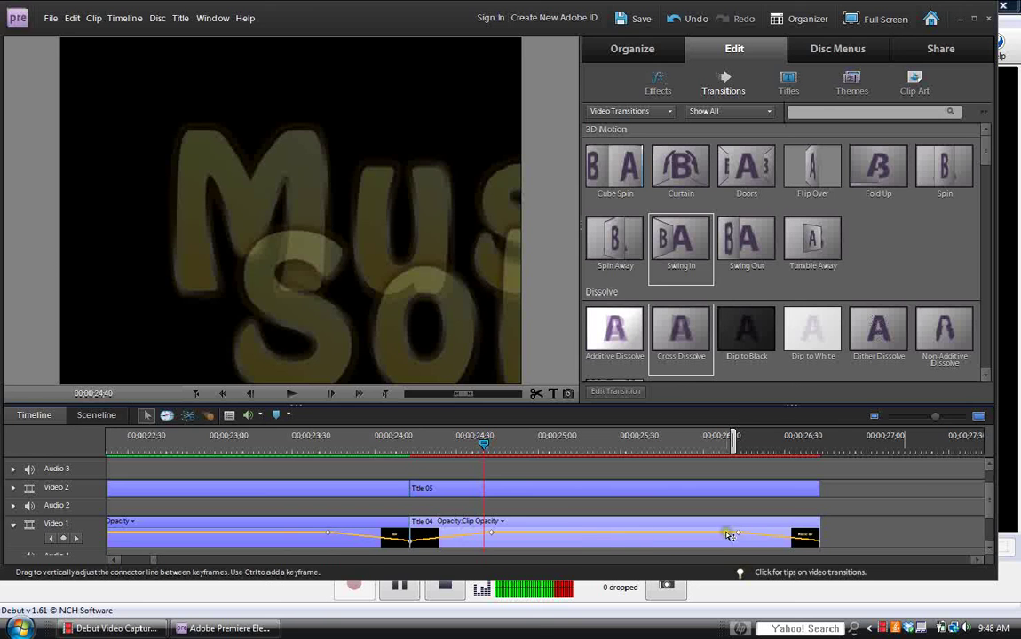
Extend the Tokyo Garden soundtrack clip to end with the credit titles.
left_click(553, 502)
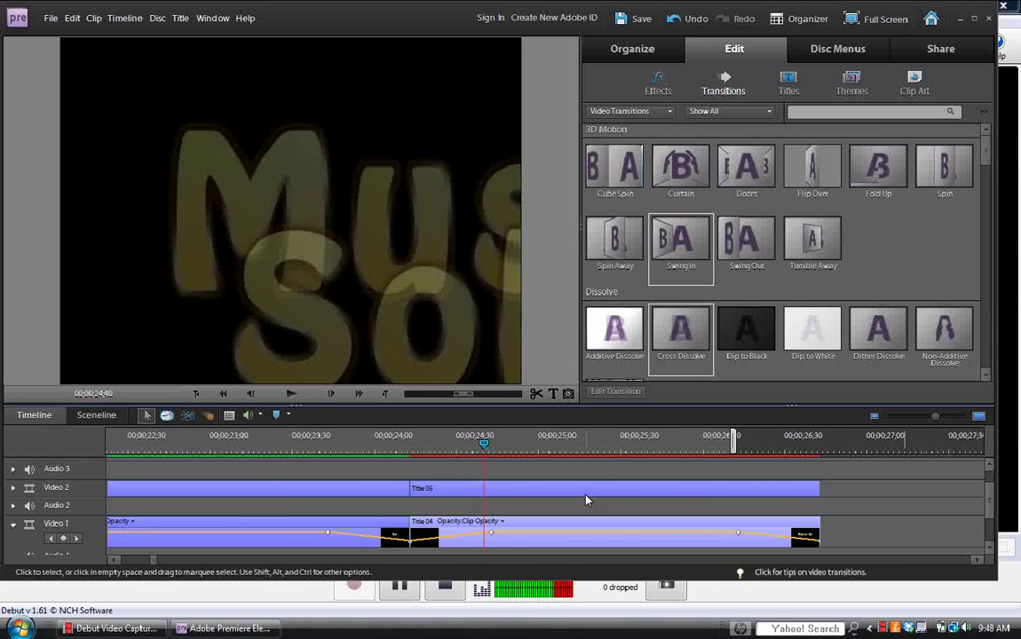
left_click_drag(990, 498, 991, 522)
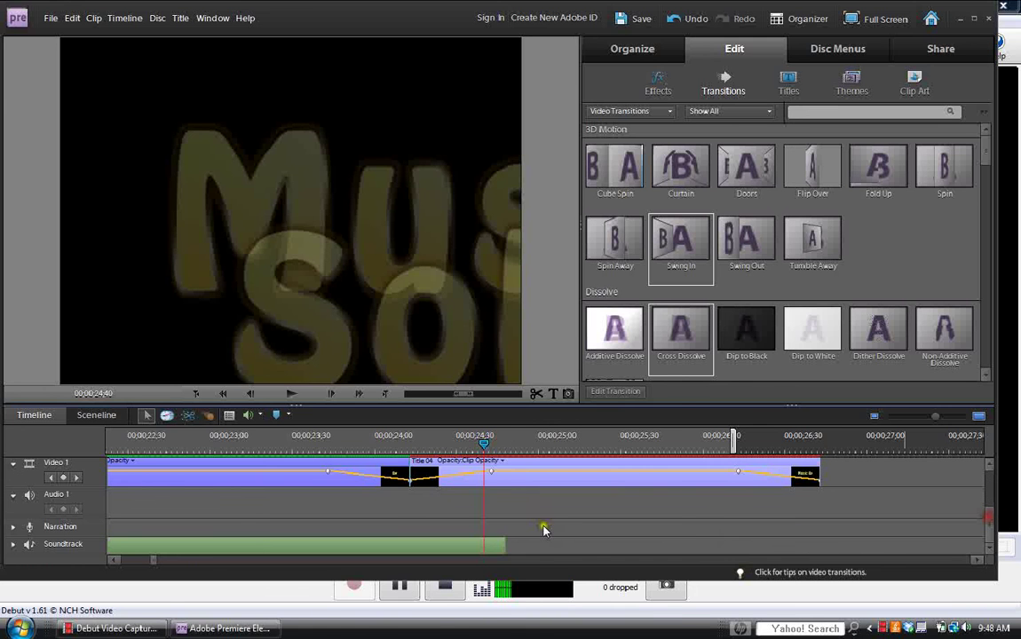
left_click_drag(504, 540, 816, 539)
Set the work area's end to 00;00;26;48, where the clips end.
left_click_drag(738, 444, 835, 448)
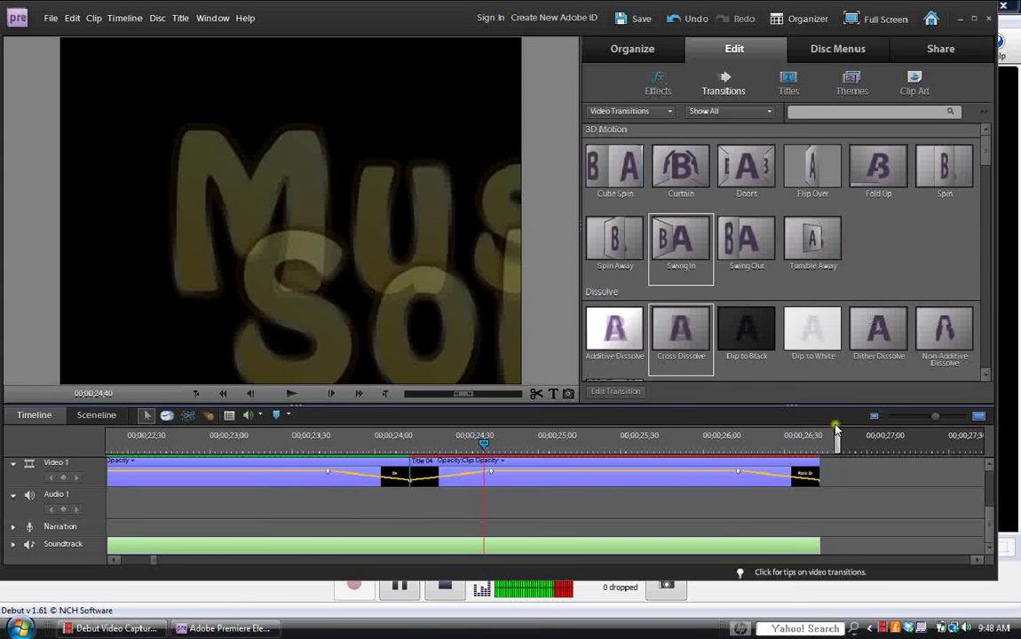
mouse_move(835, 455)
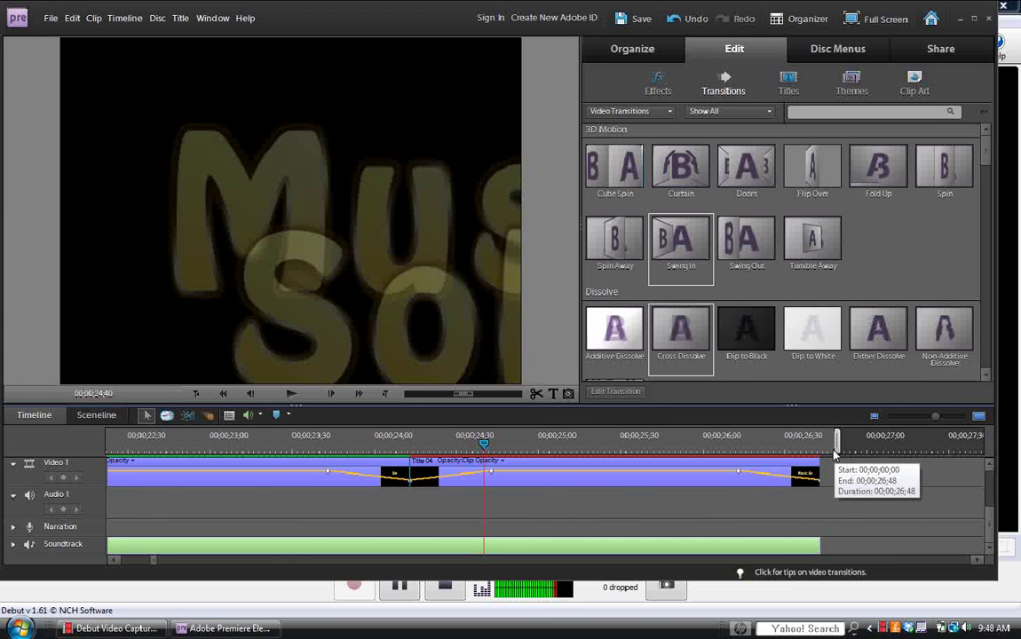
left_click(959, 533)
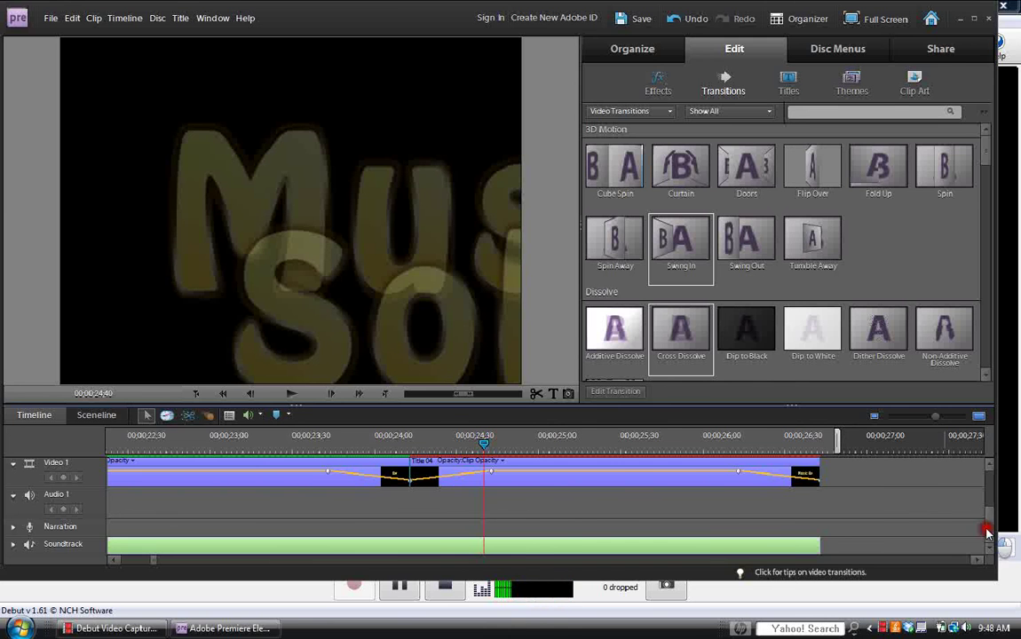
Apply Fade Out Audio to the end of the soundtrack clip.
right_click(793, 549)
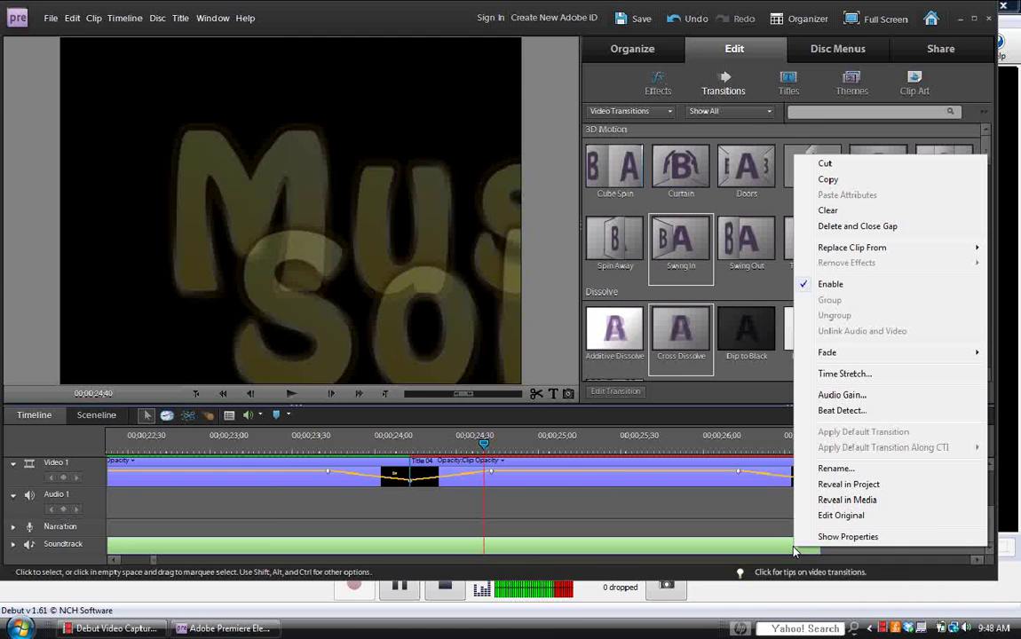
mouse_move(826, 355)
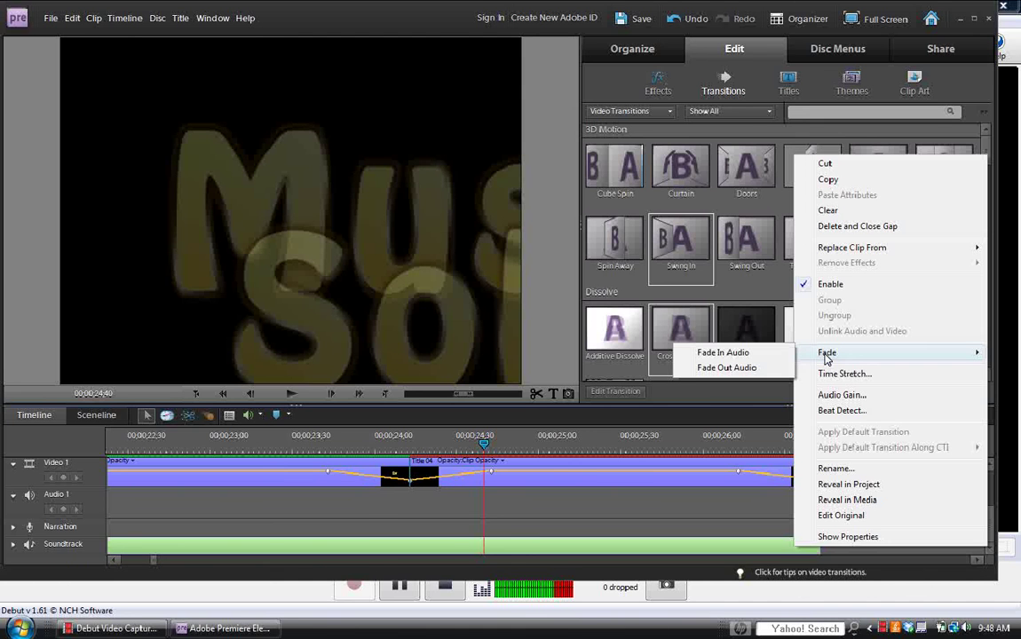
left_click(769, 366)
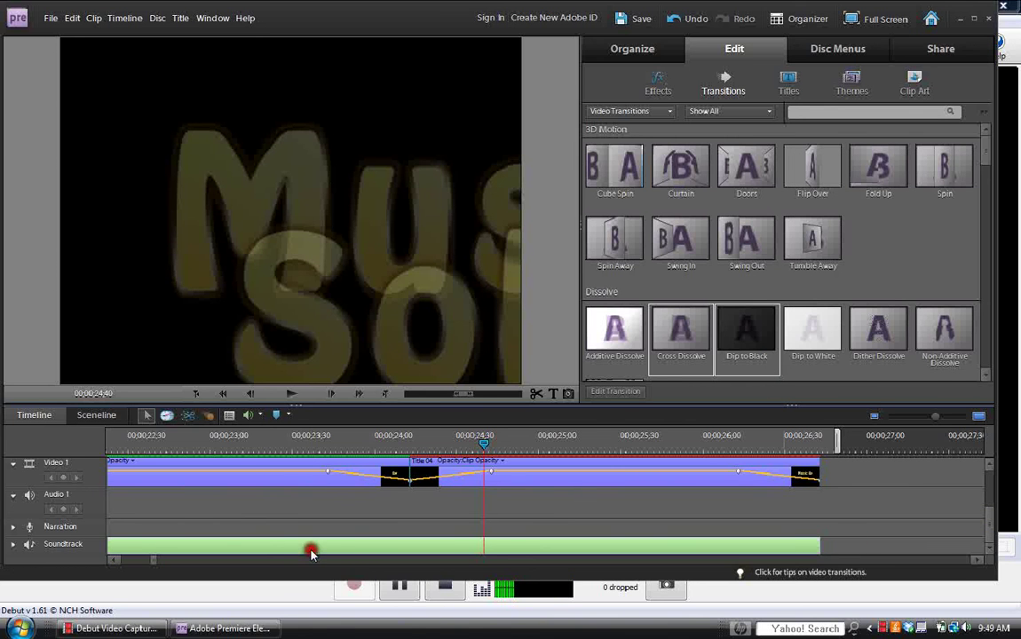
Move the soundtrack clip up onto the Audio 1 track.
left_click_drag(269, 550, 271, 506)
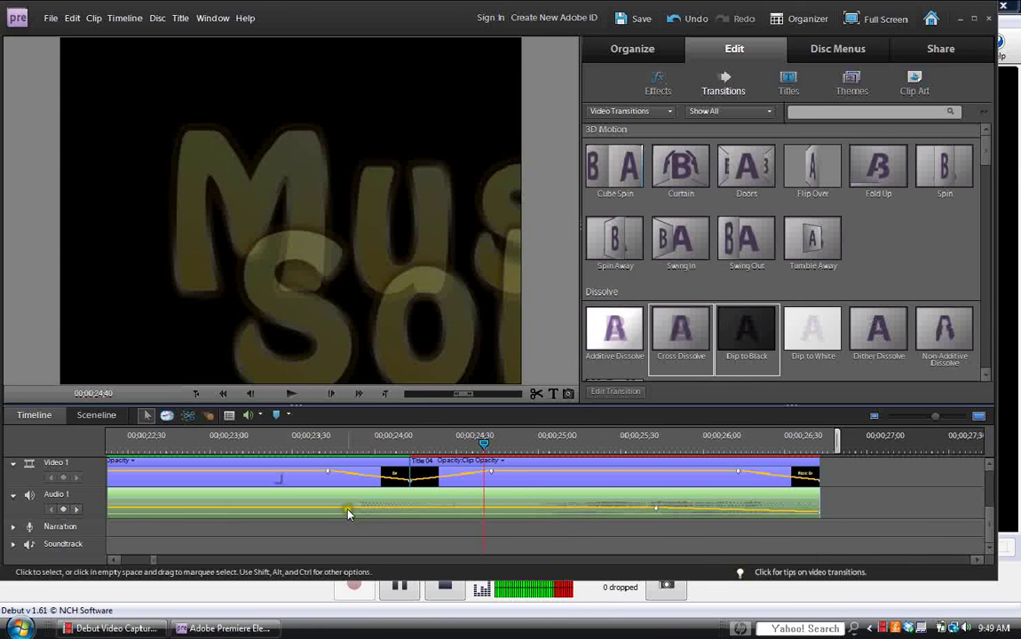
left_click(398, 591)
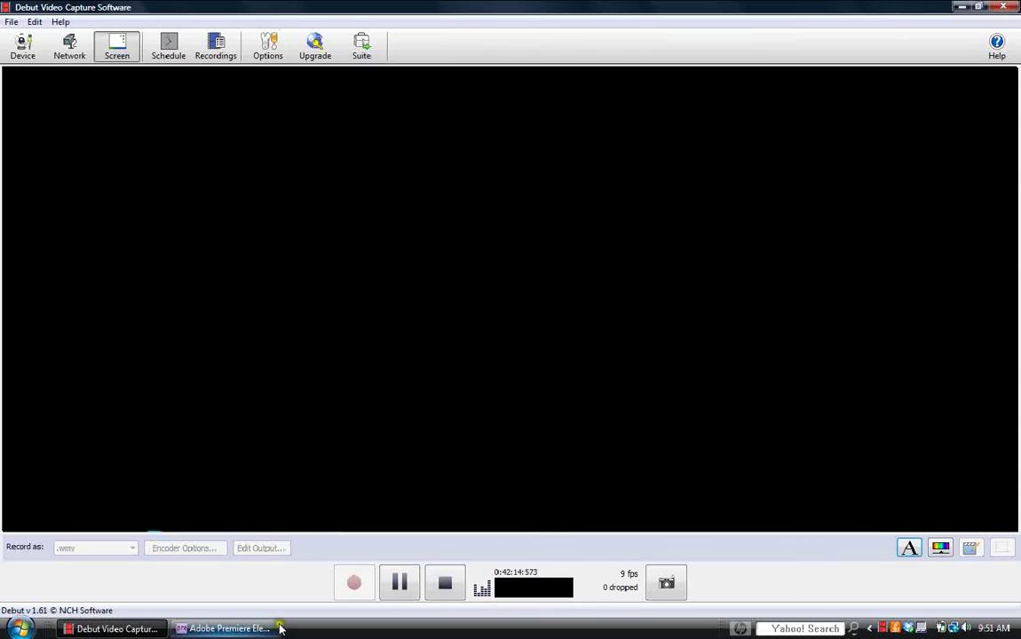
left_click(271, 628)
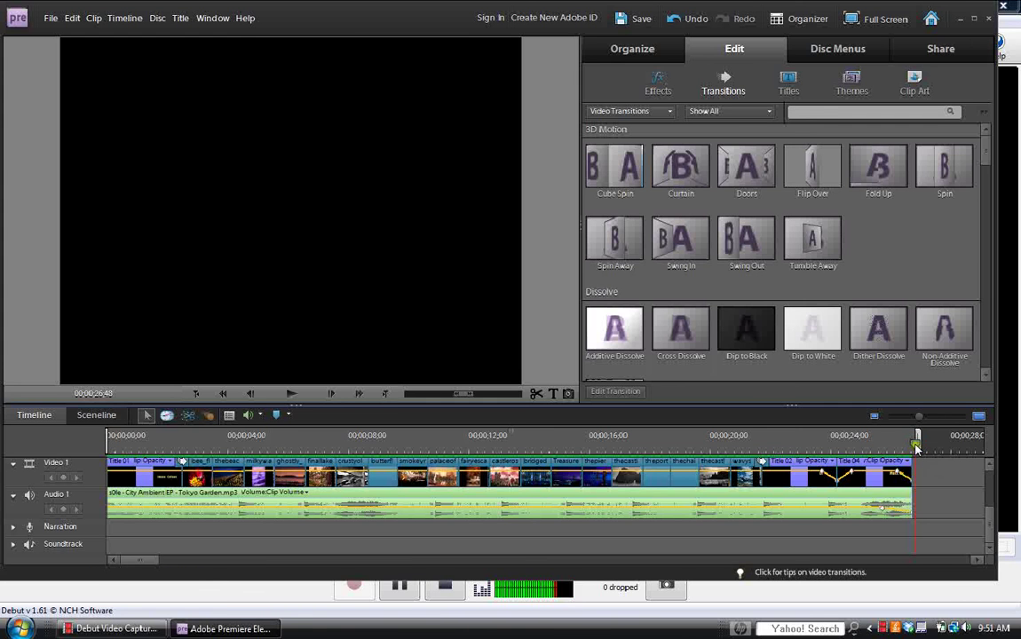
Scrub the playhead back to 00;00;00;00 at the slideshow's start.
left_click_drag(925, 449, 107, 449)
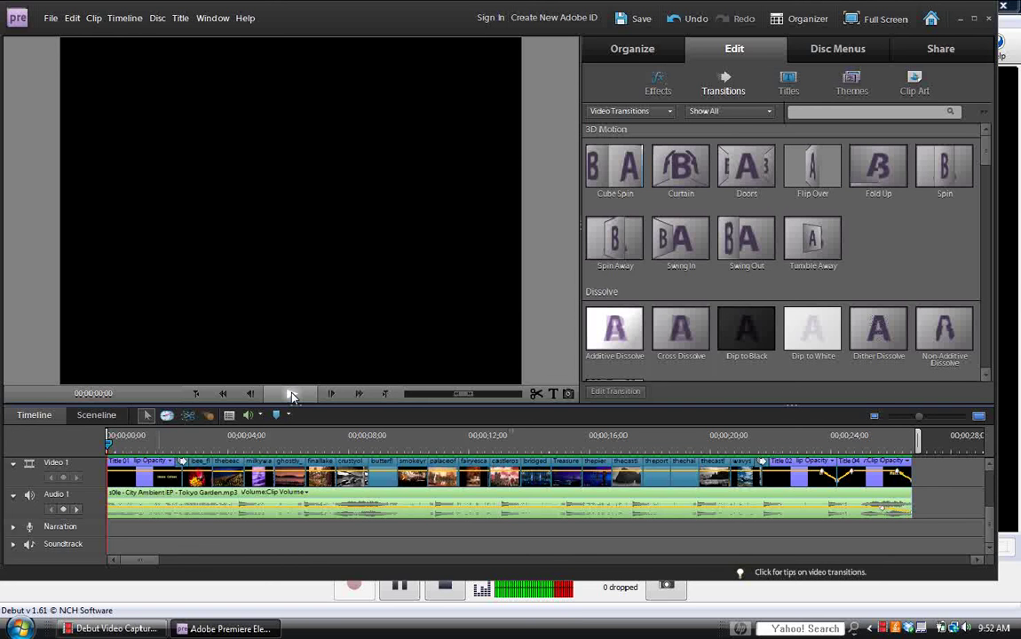
Play the slideshow through to the faded end credits, then return to the start.
left_click(293, 396)
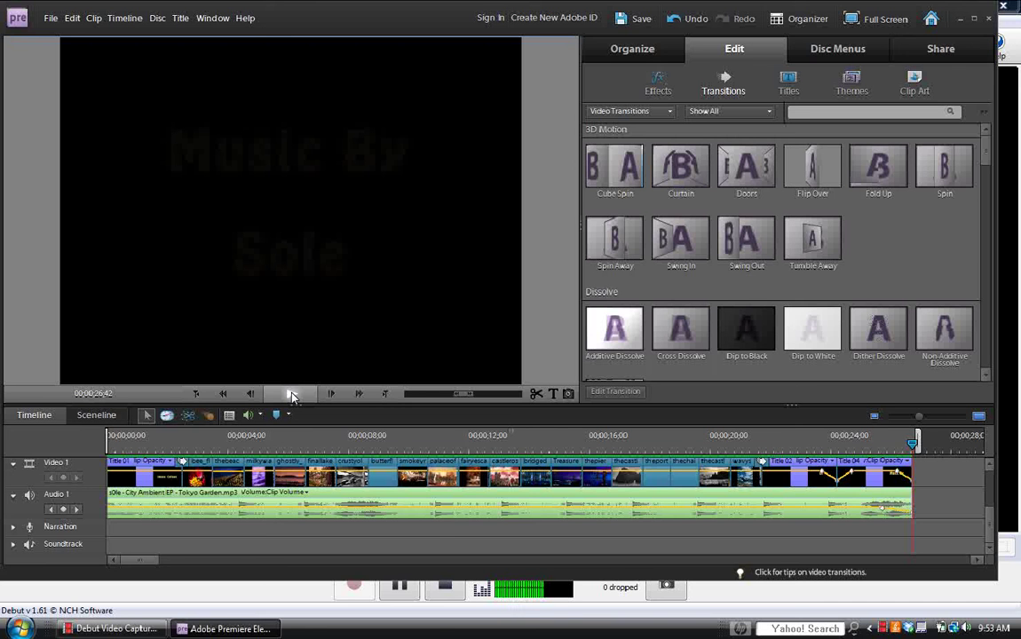
left_click(293, 396)
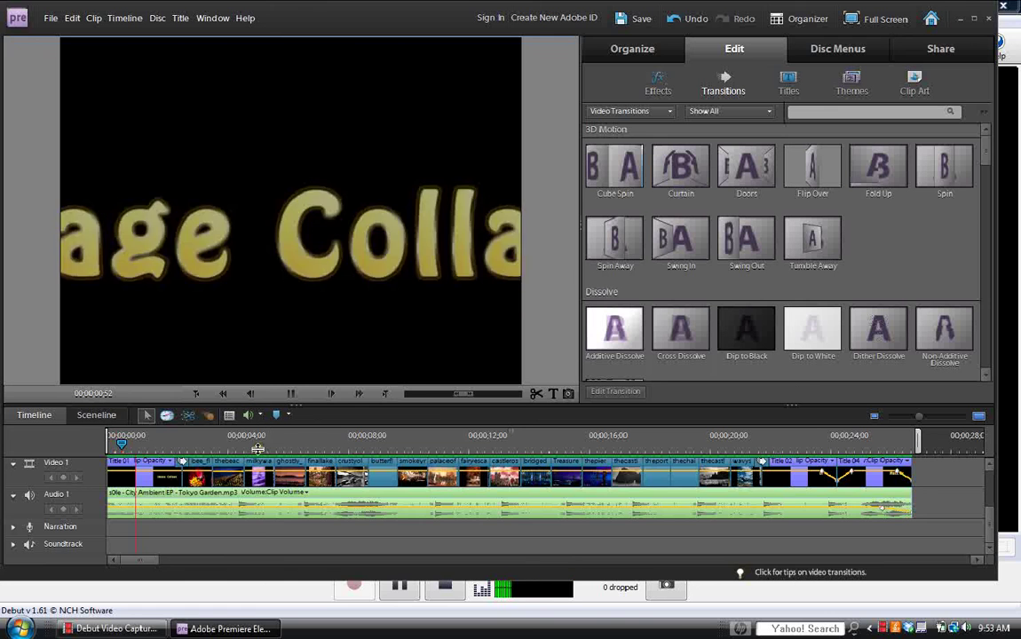
left_click(133, 452)
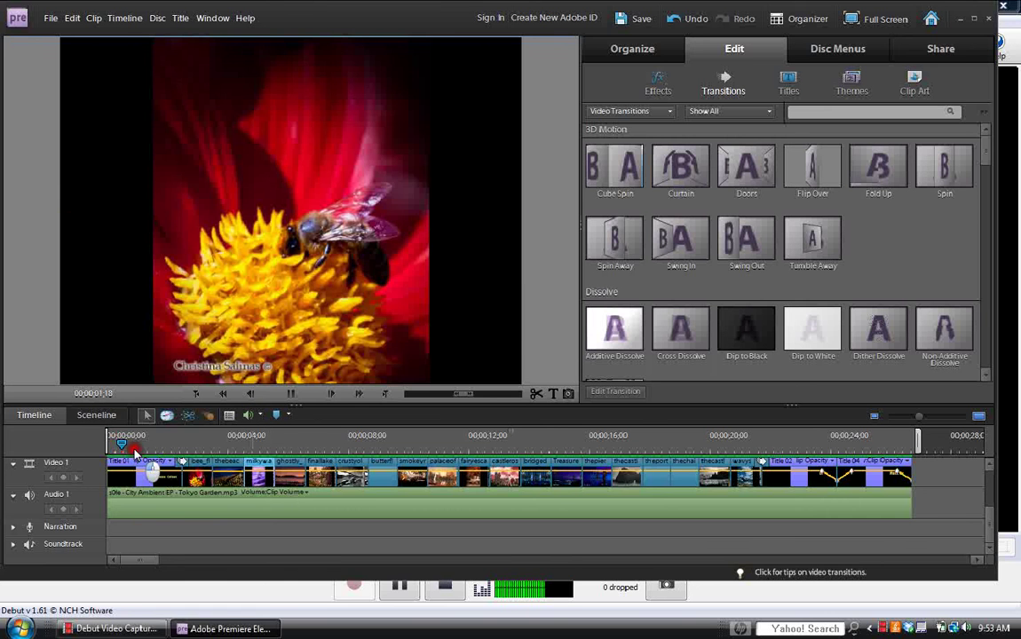
left_click(290, 393)
Restart playback, stop at 00;00;00;34 on the opening title, and bring Debut Video Capture forward.
left_click(294, 393)
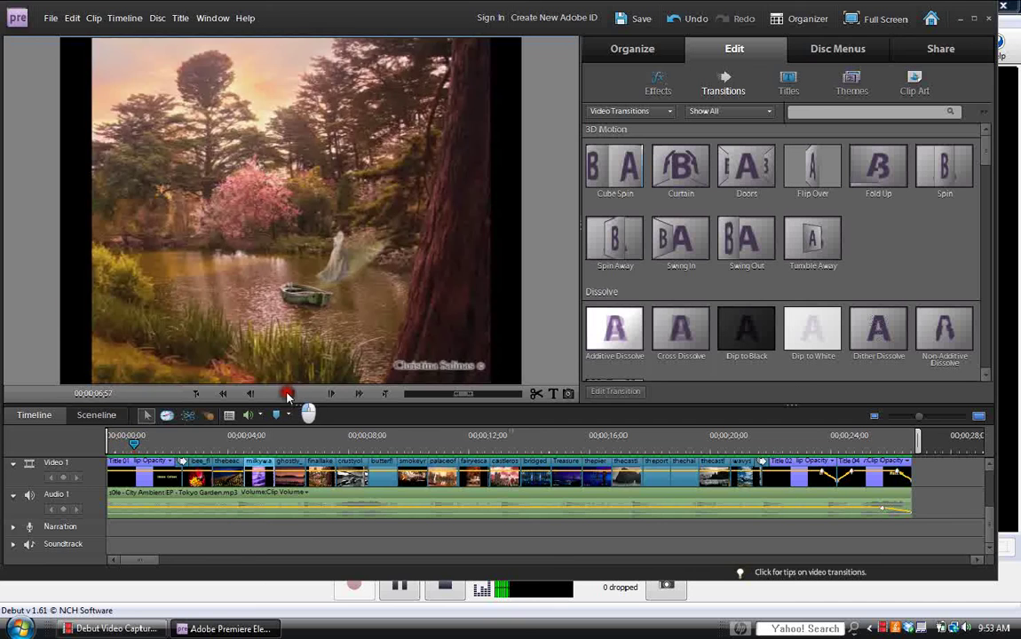
left_click(144, 447)
left_click(144, 448)
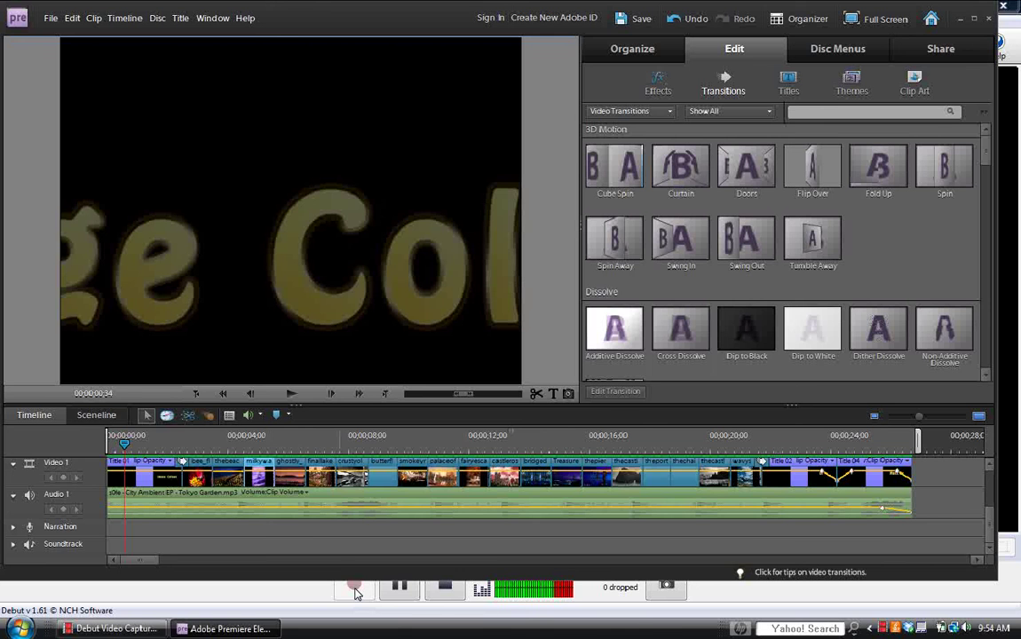
left_click(356, 595)
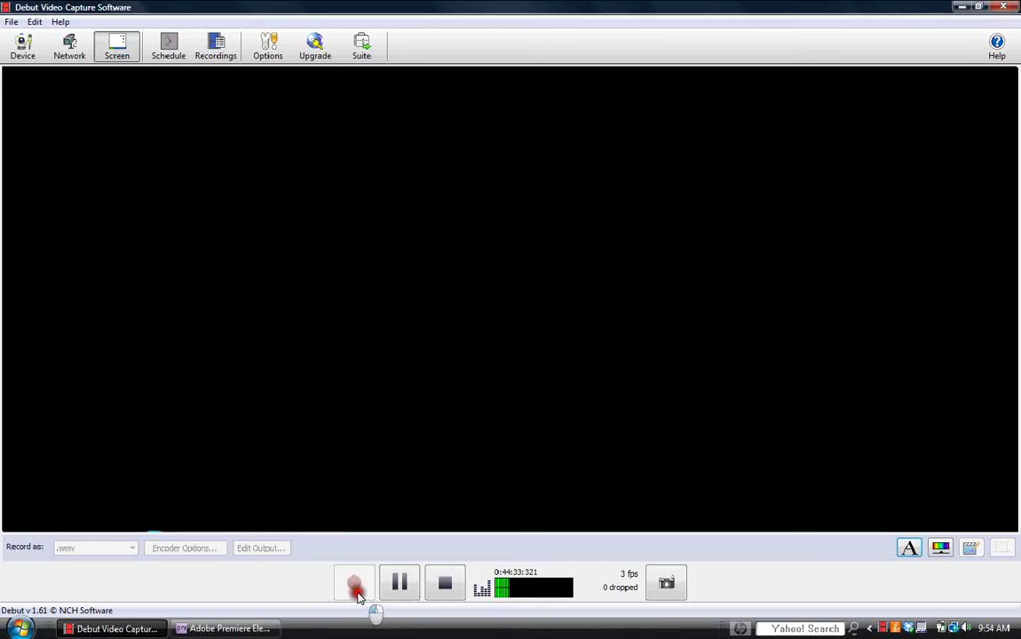